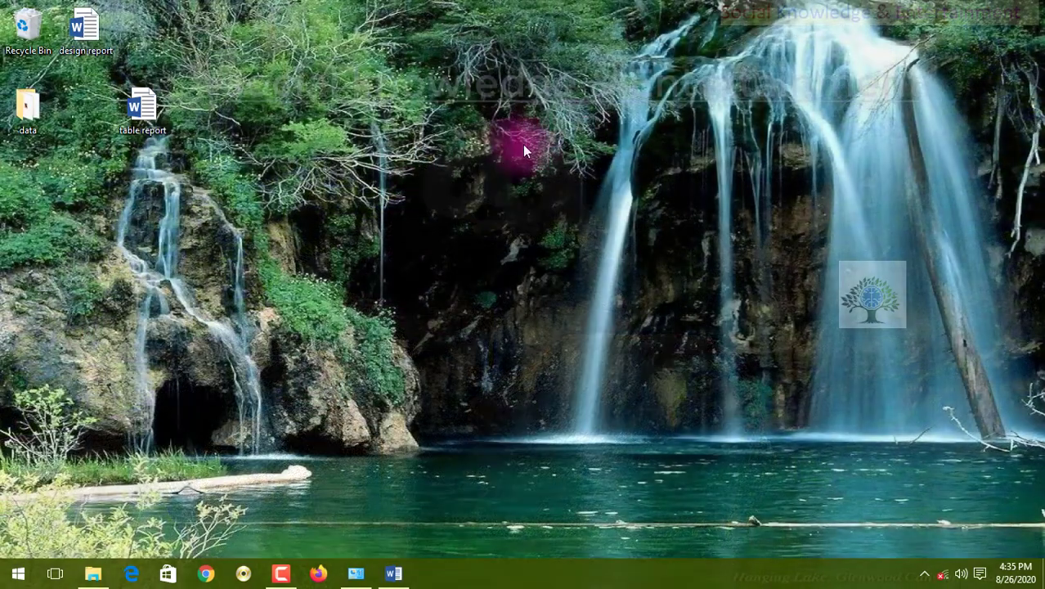
Refresh the desktop, switch to the table report document in Word and highlight its Football Article heading.
{"action": "right_click", "coordinate": [550, 112]}
{"action": "left_click", "coordinate": [563, 162]}
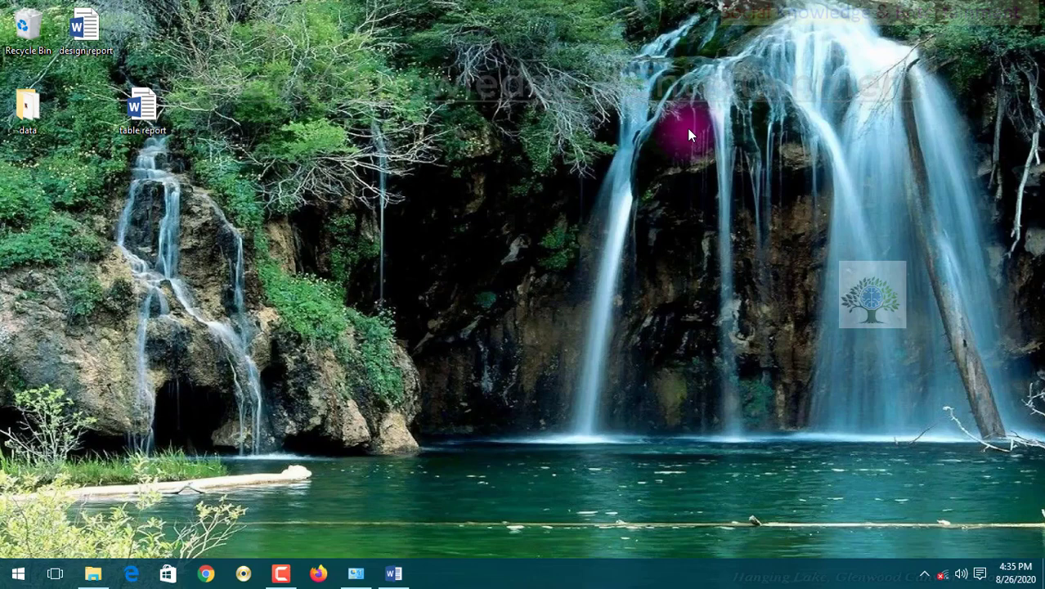
{"action": "left_click", "coordinate": [411, 579]}
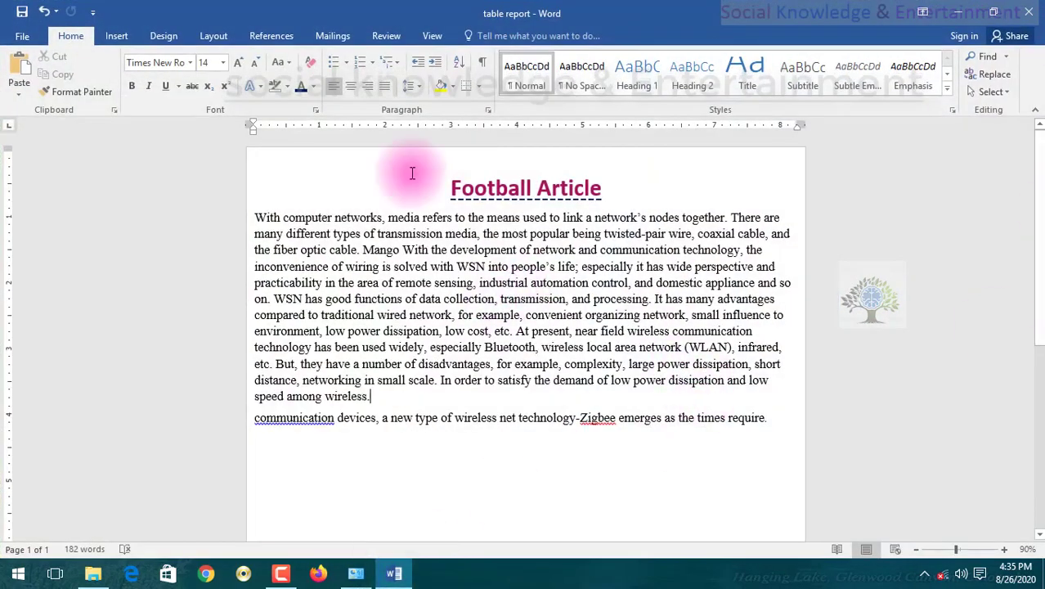
{"action": "left_click_drag", "start_coordinate": [629, 188], "coordinate": [437, 197]}
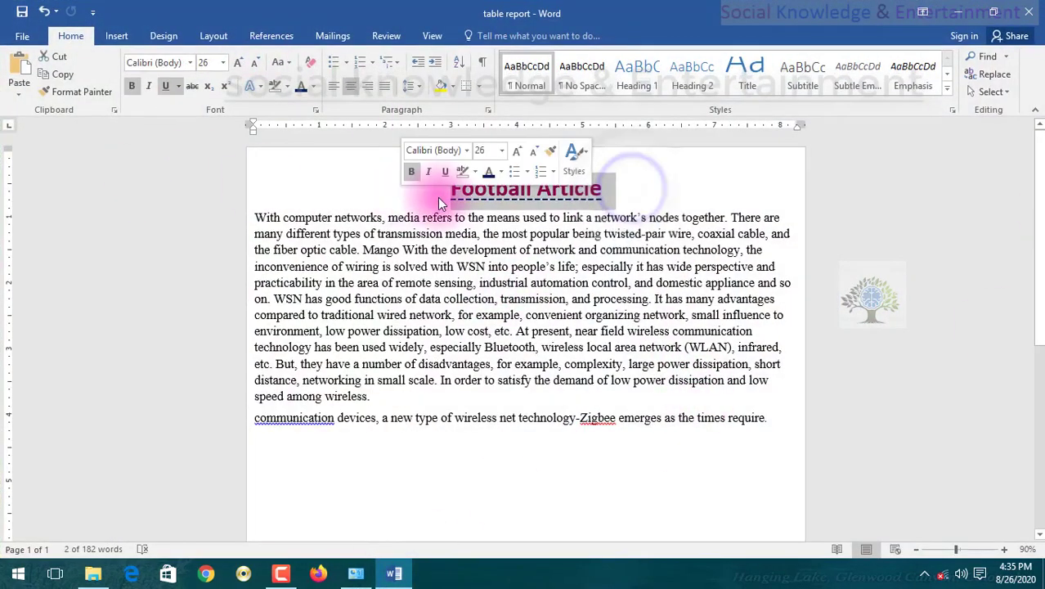
{"action": "left_click", "coordinate": [373, 205]}
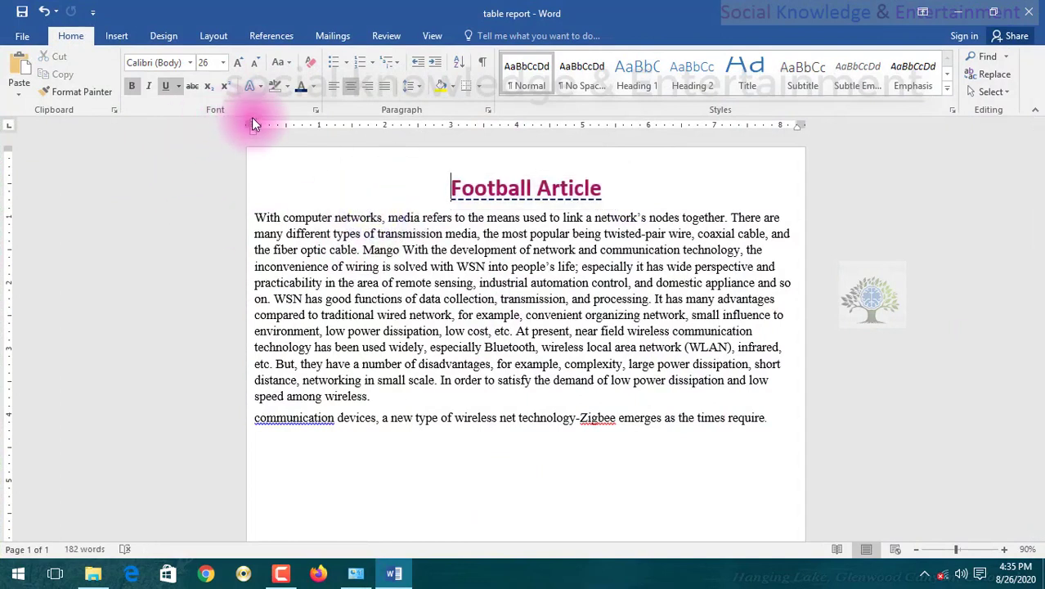
Adjust the left and right page margins to about 0.19 inch, with a hanging indent of about 0.6 inch on the blank first line.
{"action": "left_click", "coordinate": [343, 163]}
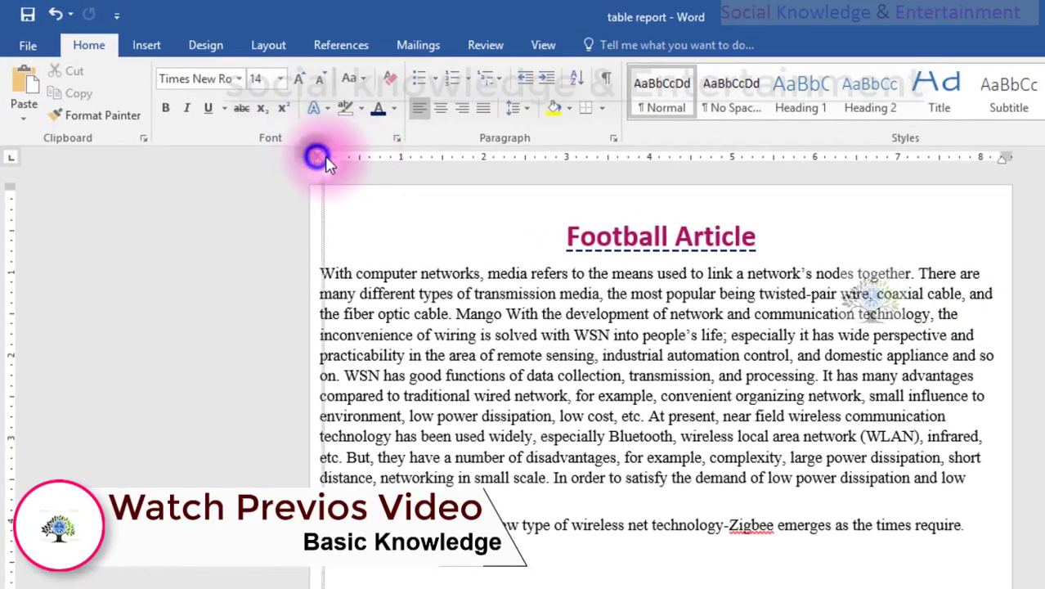
{"action": "mouse_move", "coordinate": [326, 159]}
{"action": "left_mouse_down"}
{"action": "mouse_move", "coordinate": [315, 158]}
{"action": "mouse_move", "coordinate": [450, 163]}
{"action": "mouse_move", "coordinate": [325, 178]}
{"action": "left_mouse_up"}
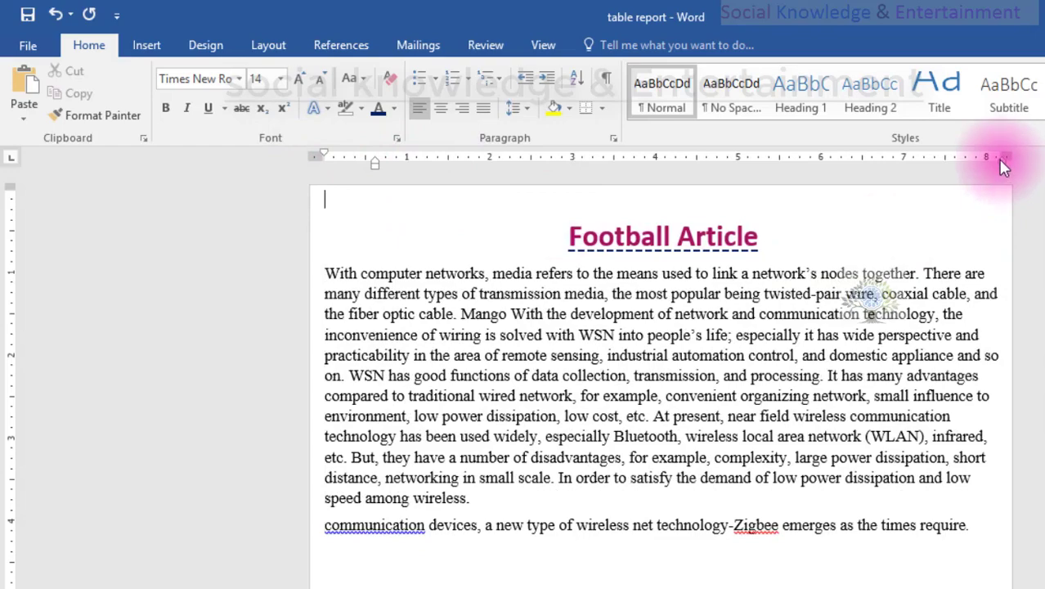
{"action": "left_click_drag", "start_coordinate": [1002, 155], "coordinate": [996, 154]}
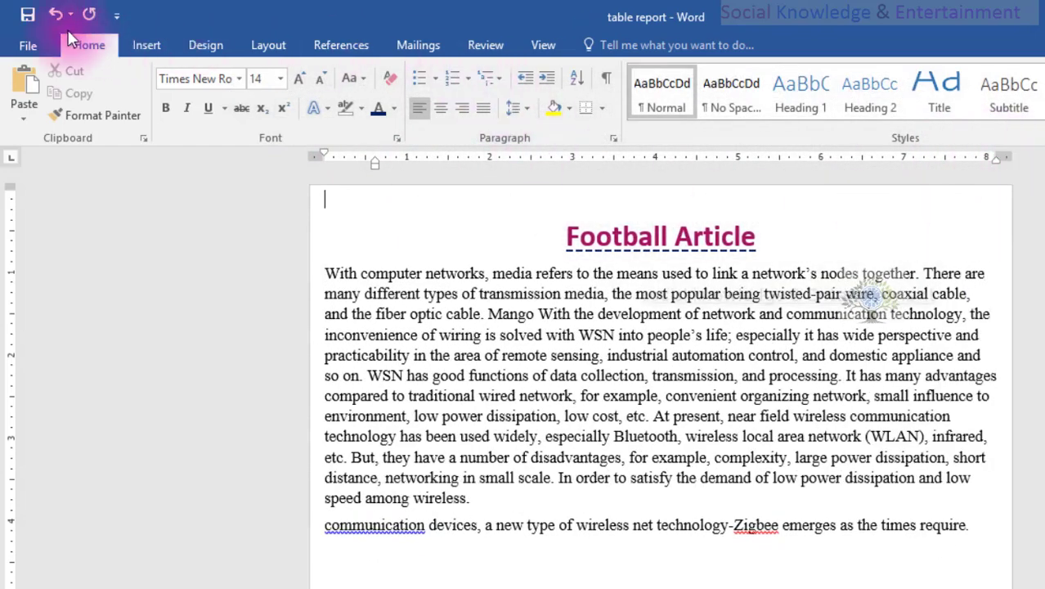
Delete the blank line above the Football Article heading and highlight the heading briefly.
{"action": "left_click", "coordinate": [516, 341]}
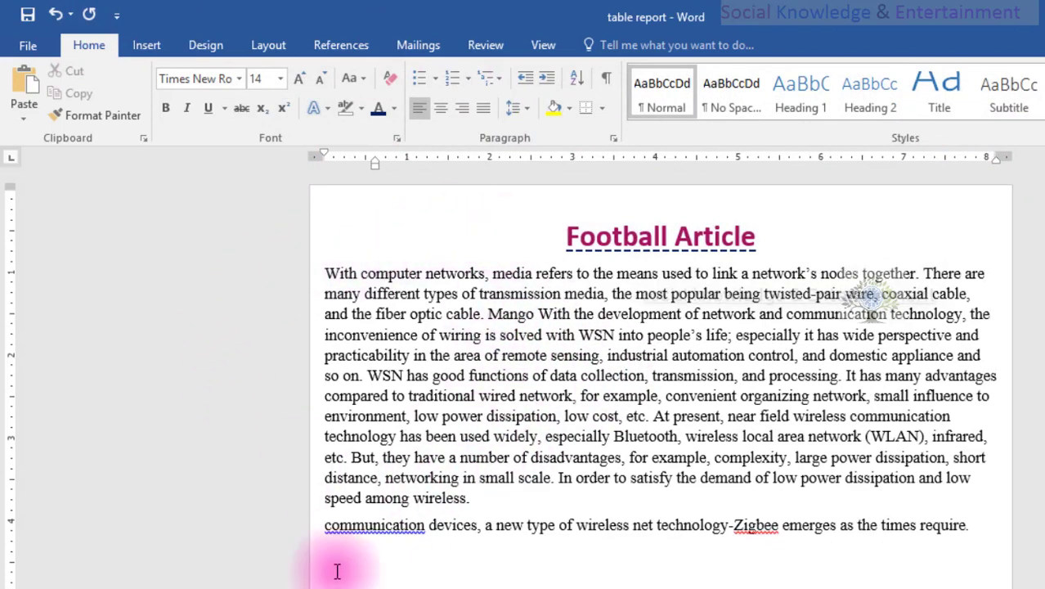
{"action": "key", "text": "Delete"}
{"action": "key", "text": "Delete"}
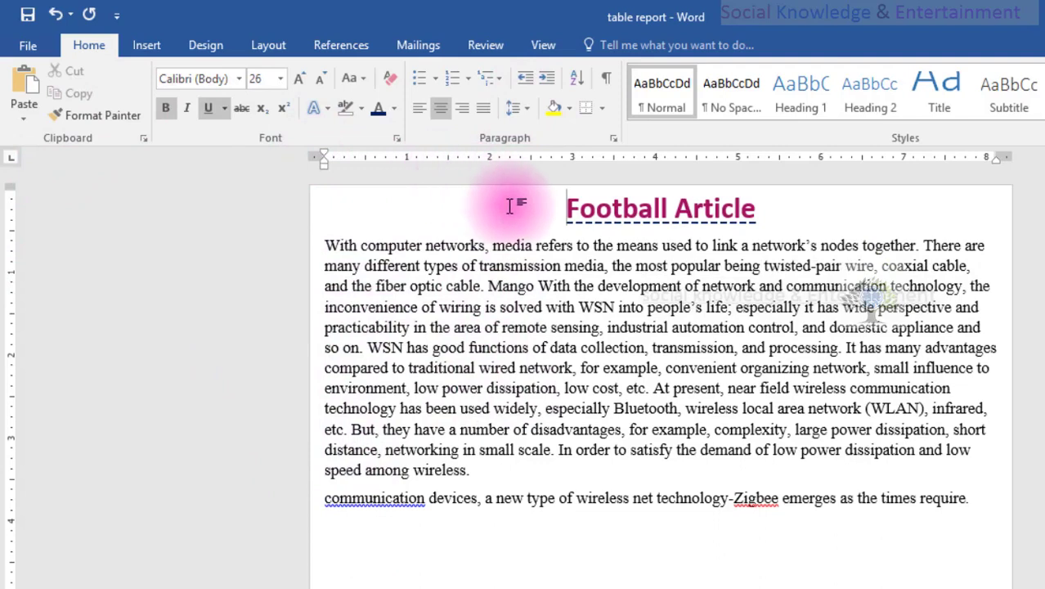
{"action": "left_click_drag", "start_coordinate": [508, 202], "coordinate": [799, 235]}
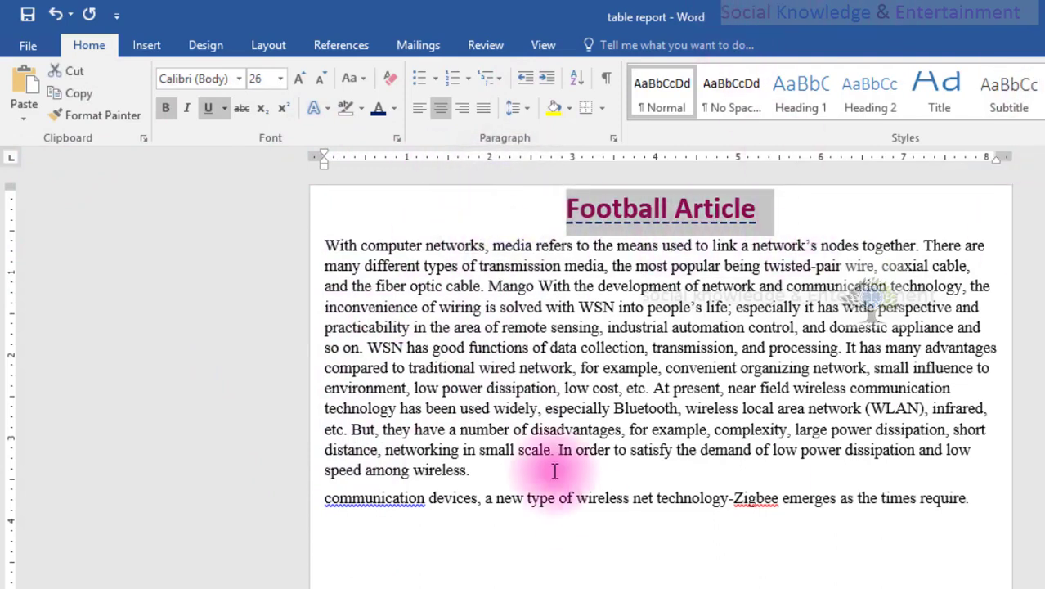
{"action": "left_click", "coordinate": [547, 328]}
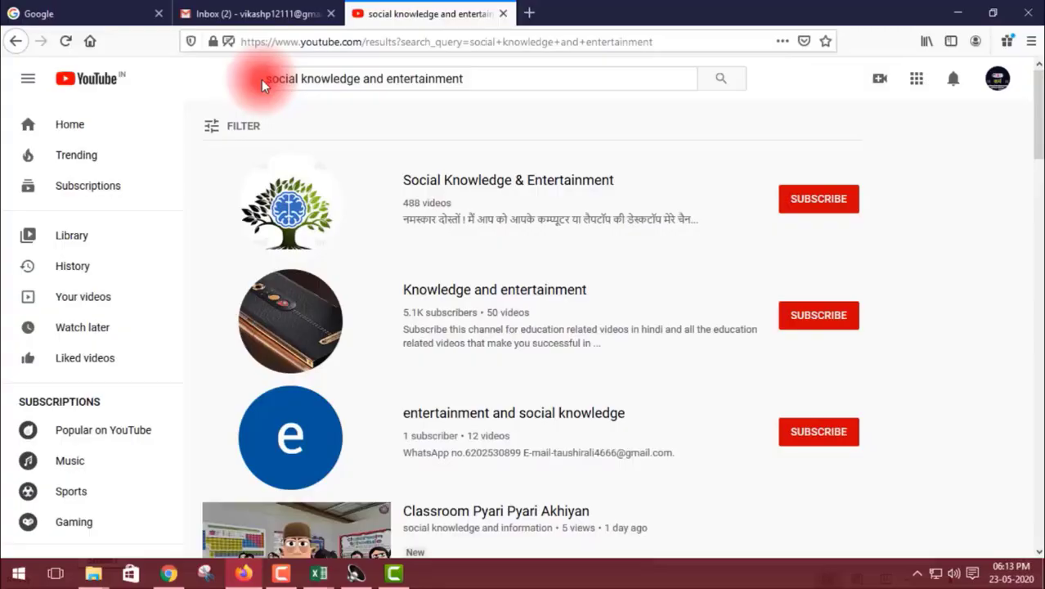
Switch to YouTube in Firefox and open the Social Knowledge & Entertainment channel from the "social knowledge and entertainment" search results.
{"action": "left_click_drag", "start_coordinate": [264, 80], "coordinate": [477, 79]}
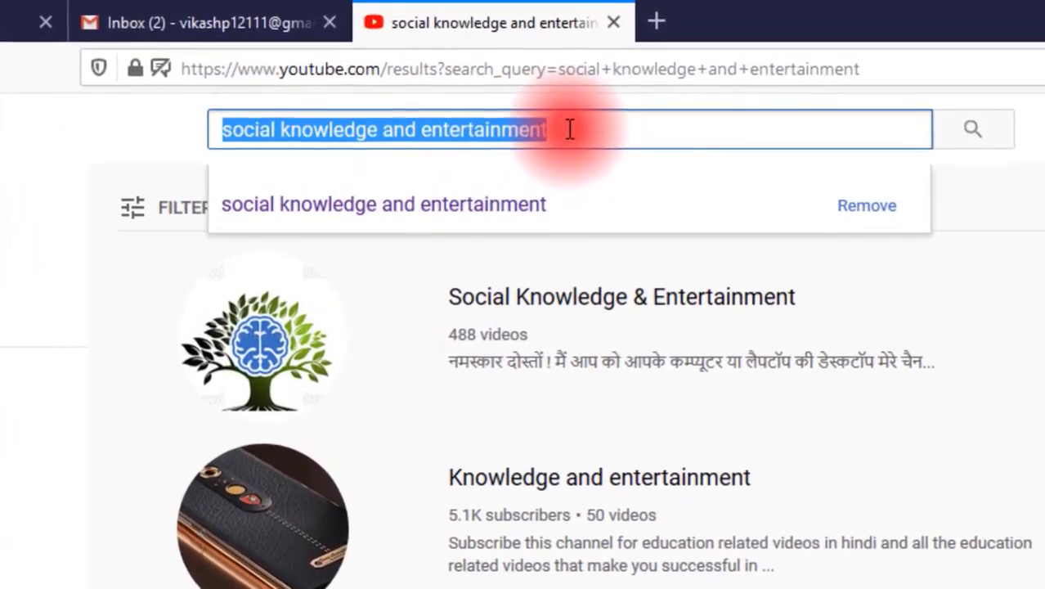
{"action": "left_click", "coordinate": [569, 129]}
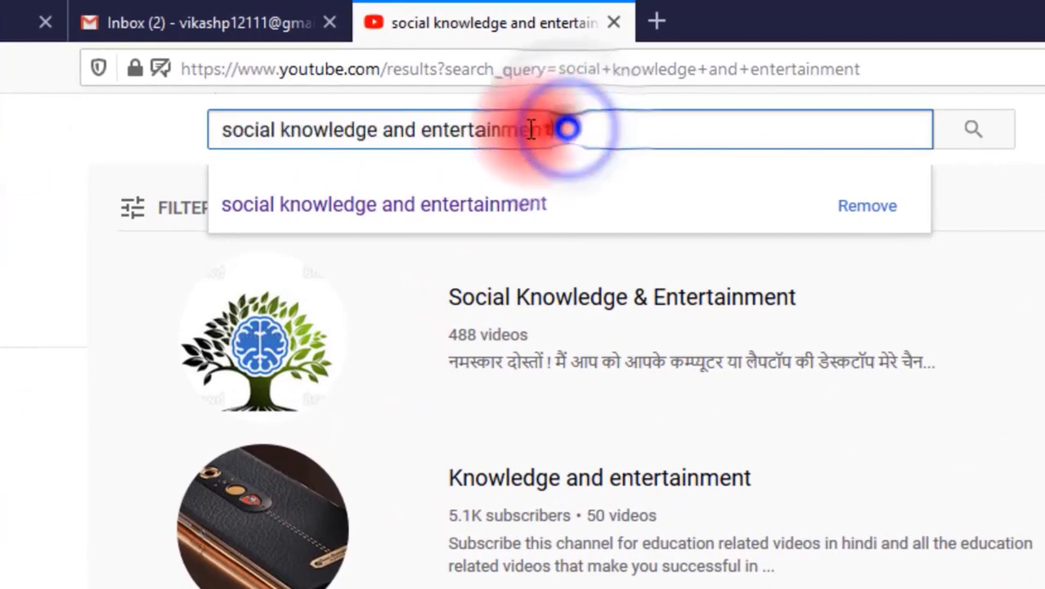
{"action": "left_click_drag", "start_coordinate": [576, 128], "coordinate": [209, 129]}
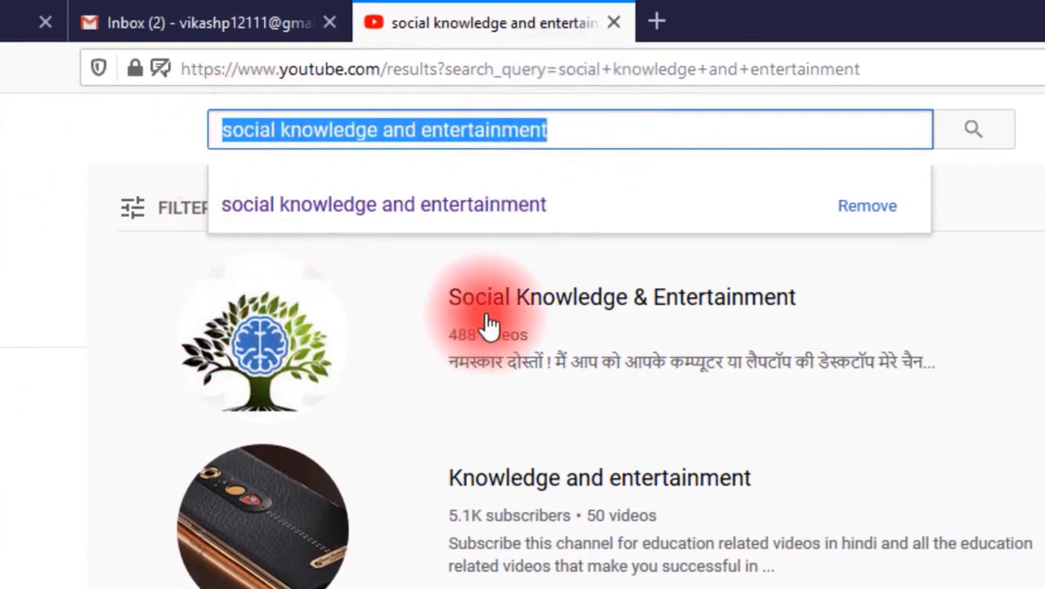
{"action": "left_click", "coordinate": [334, 312]}
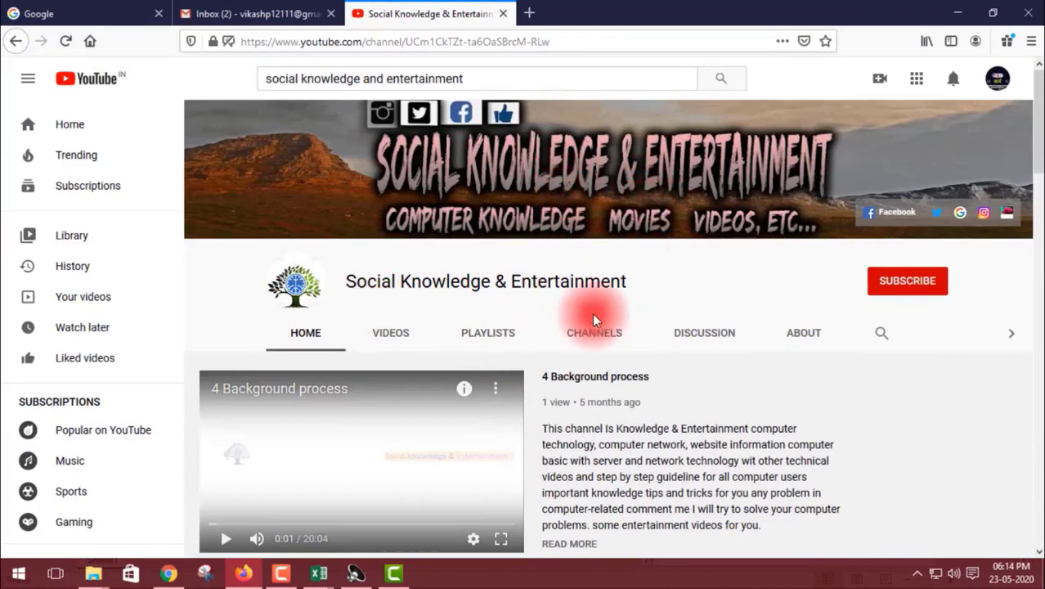
{"action": "scroll", "coordinate": [433, 266], "scroll_direction": "down", "scroll_amount": 1}
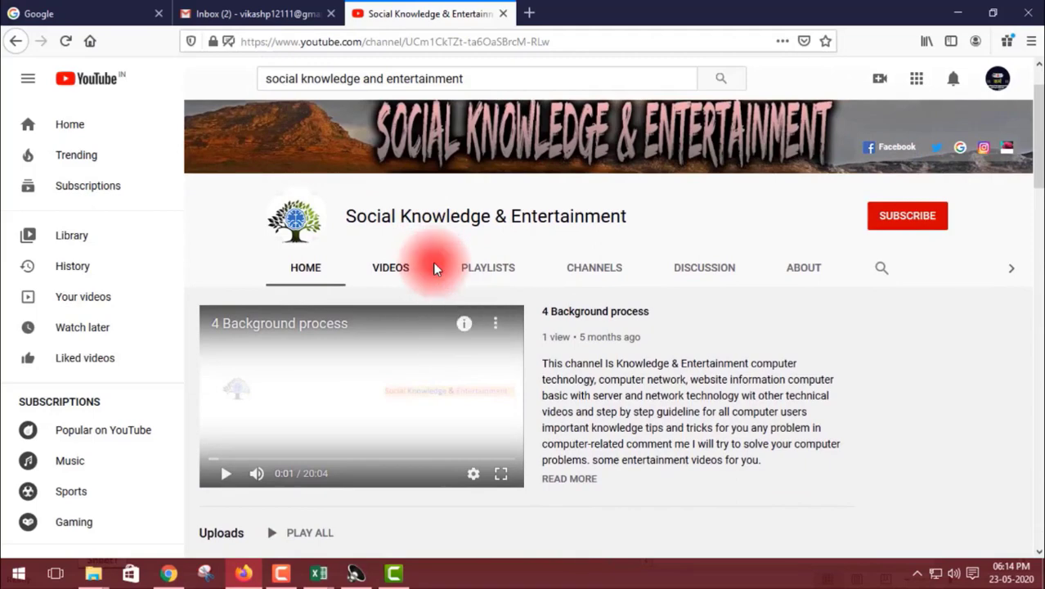
{"action": "scroll", "coordinate": [409, 265], "scroll_direction": "up", "scroll_amount": 2}
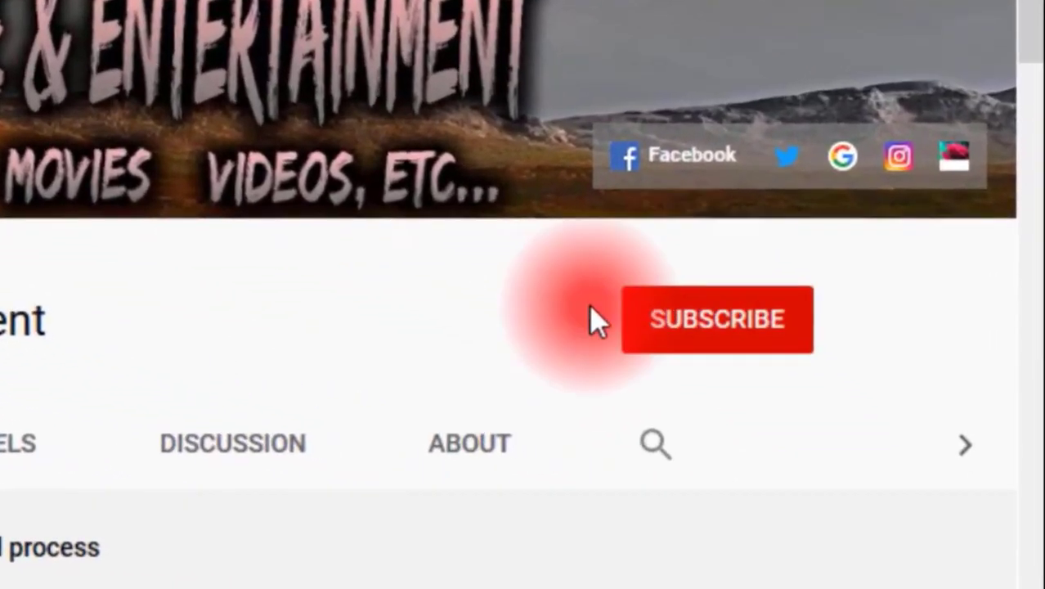
Subscribe to the Social Knowledge & Entertainment channel and set its notifications to All.
{"action": "left_click", "coordinate": [746, 335]}
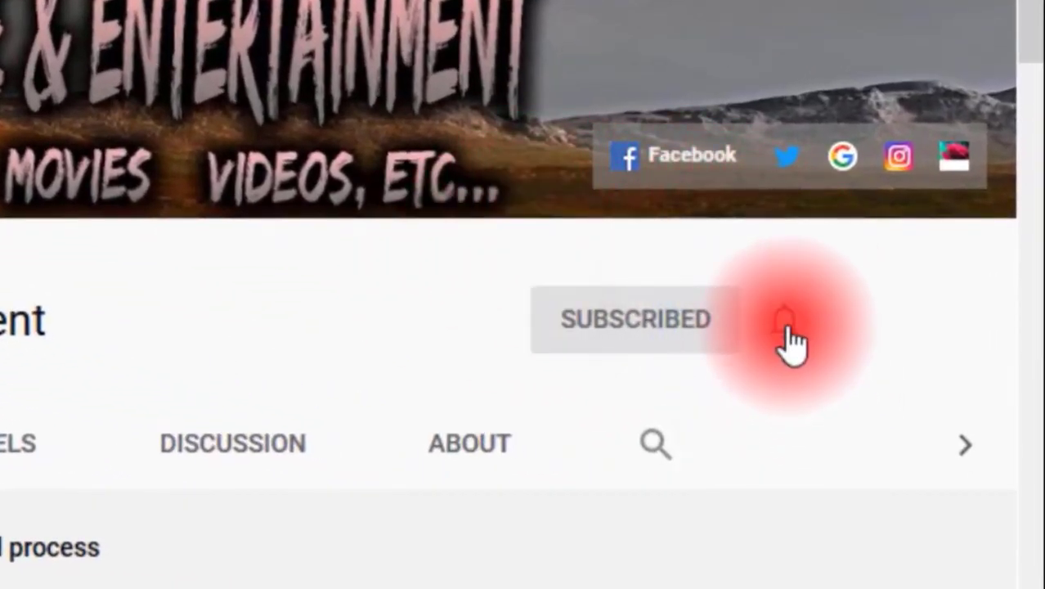
{"action": "left_click", "coordinate": [784, 327]}
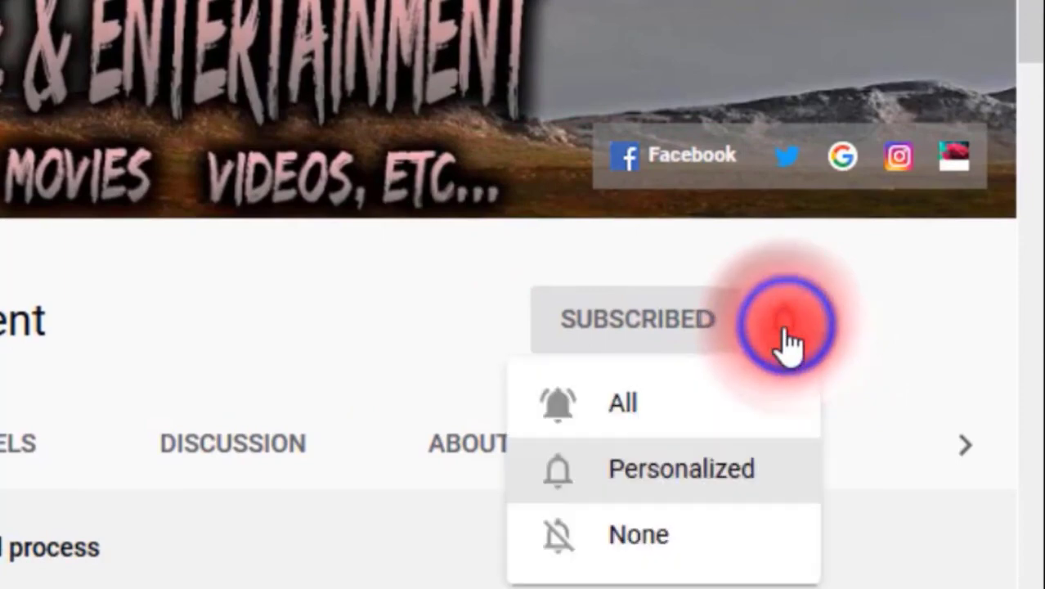
{"action": "left_click", "coordinate": [718, 417]}
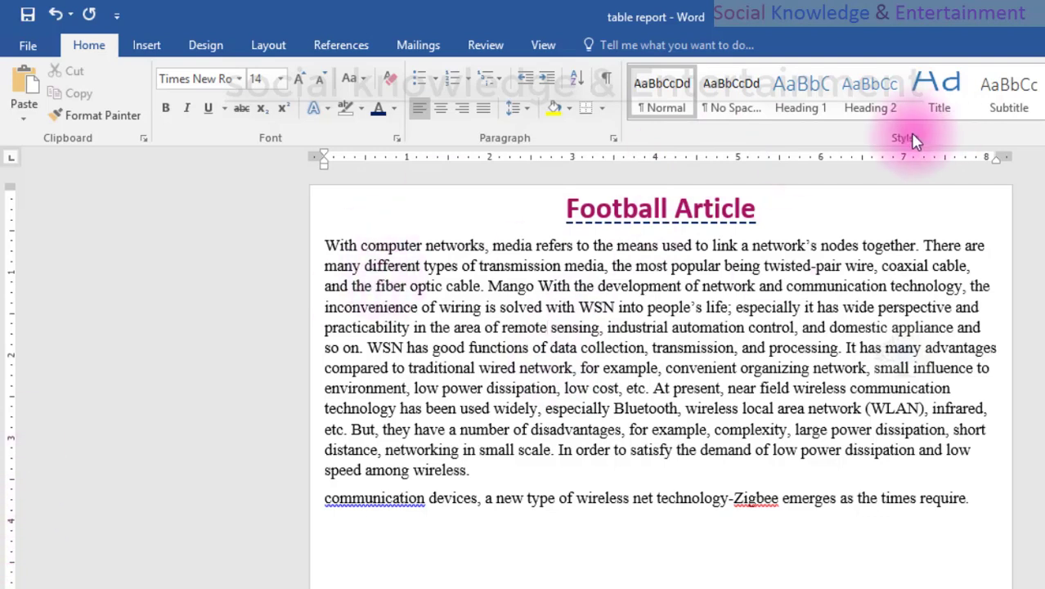
Switch back to the Word document, view the page's footer and header areas, and return to the body text.
{"action": "left_click_drag", "start_coordinate": [848, 214], "coordinate": [595, 206]}
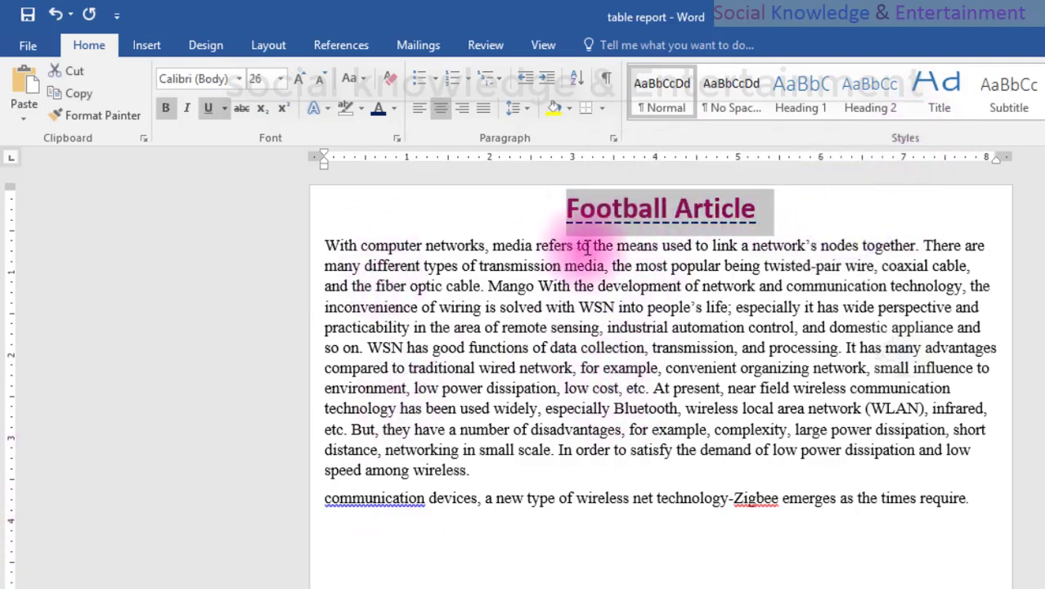
{"action": "scroll", "coordinate": [624, 396], "scroll_direction": "down", "scroll_amount": 10}
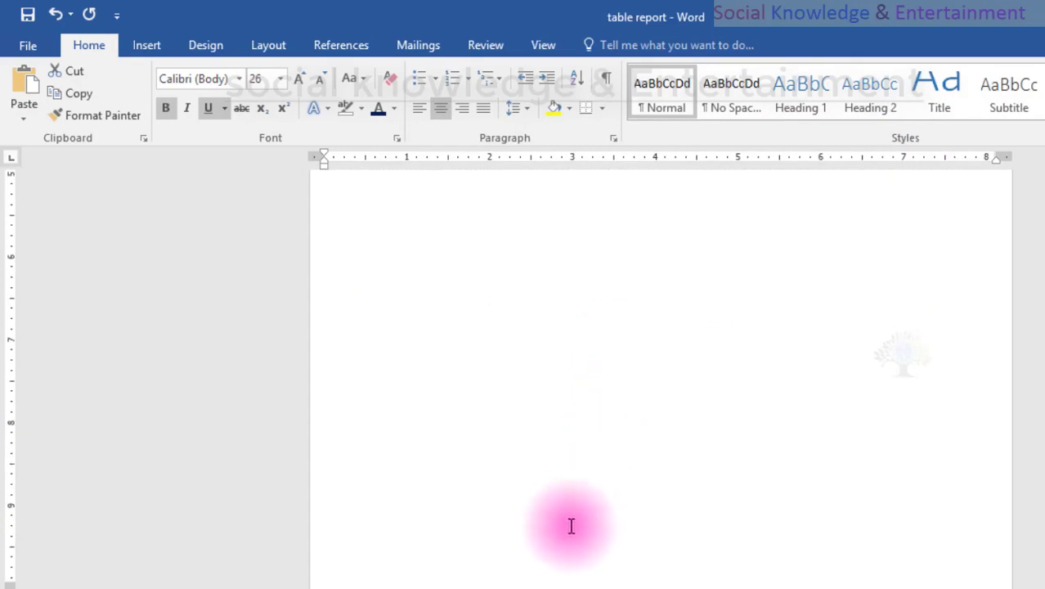
{"action": "double_click", "coordinate": [503, 583]}
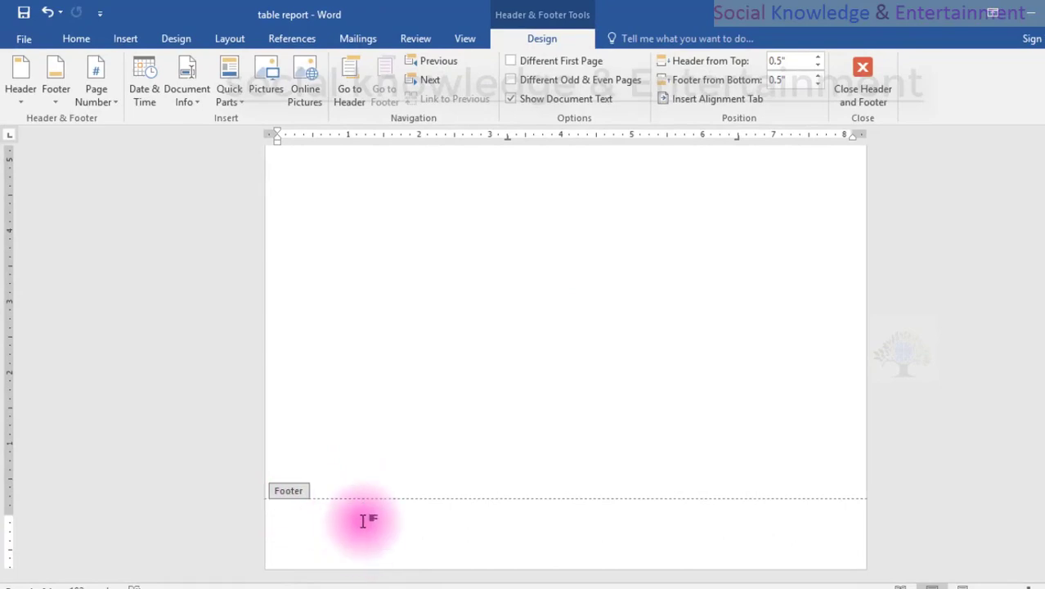
{"action": "scroll", "coordinate": [359, 403], "scroll_direction": "up", "scroll_amount": 10}
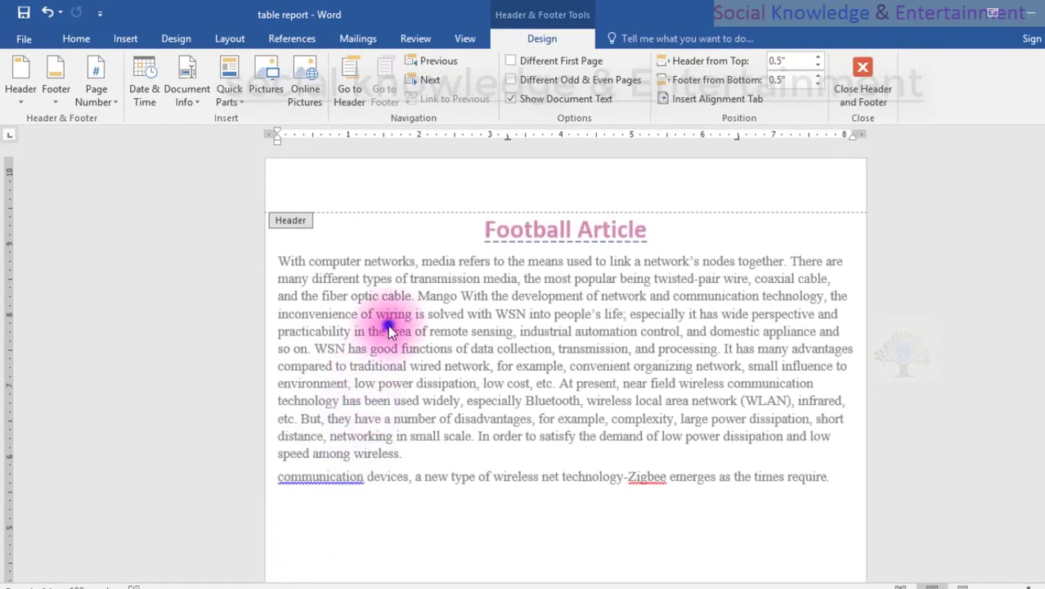
{"action": "double_click", "coordinate": [395, 185]}
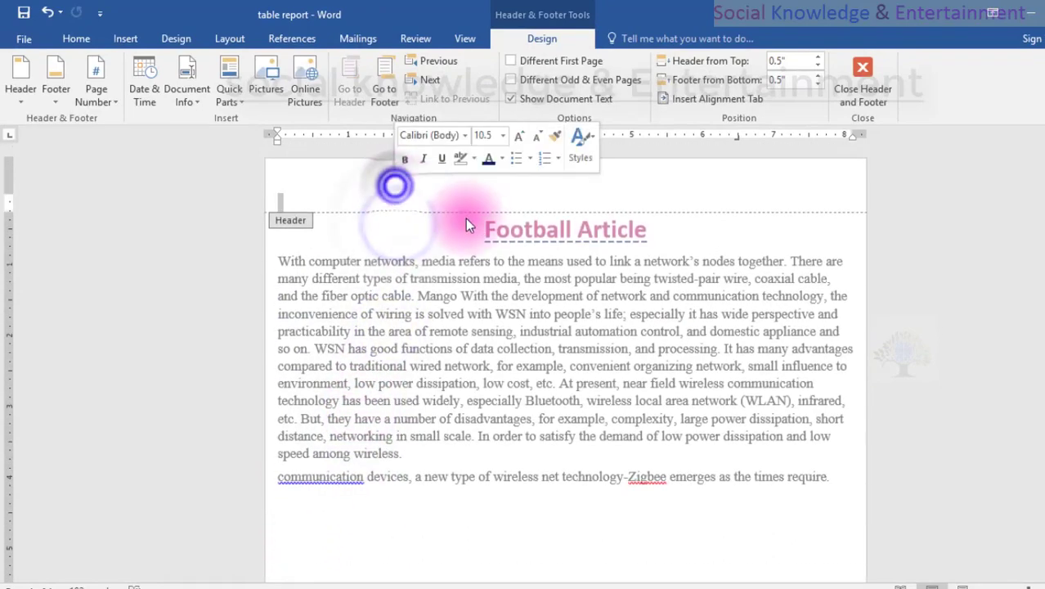
{"action": "double_click", "coordinate": [472, 223]}
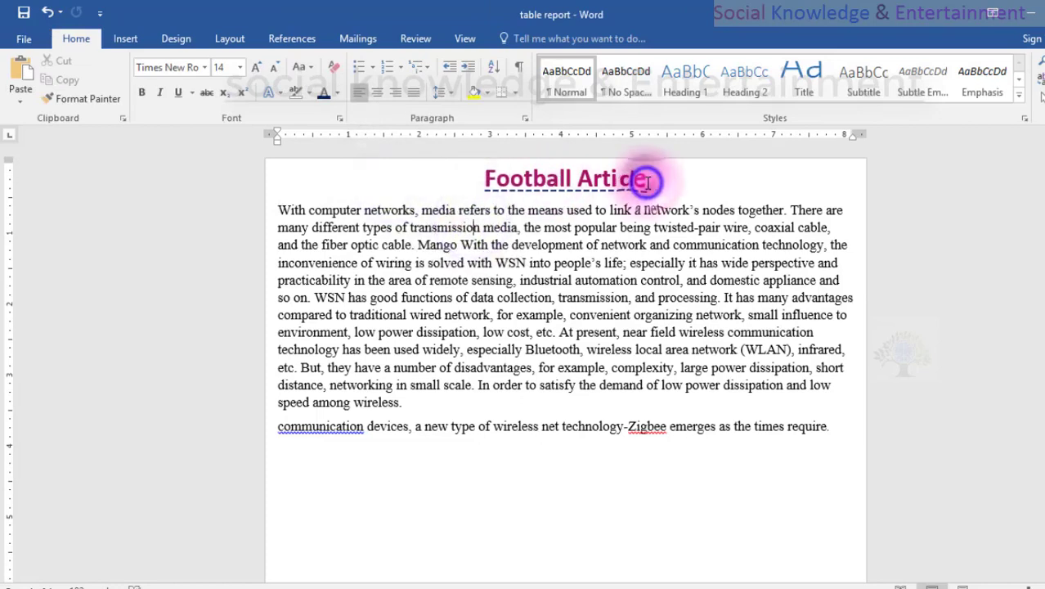
Delete the Football Article heading and increase the page's top margin to about 0.69 inch.
{"action": "left_click_drag", "start_coordinate": [645, 181], "coordinate": [438, 176]}
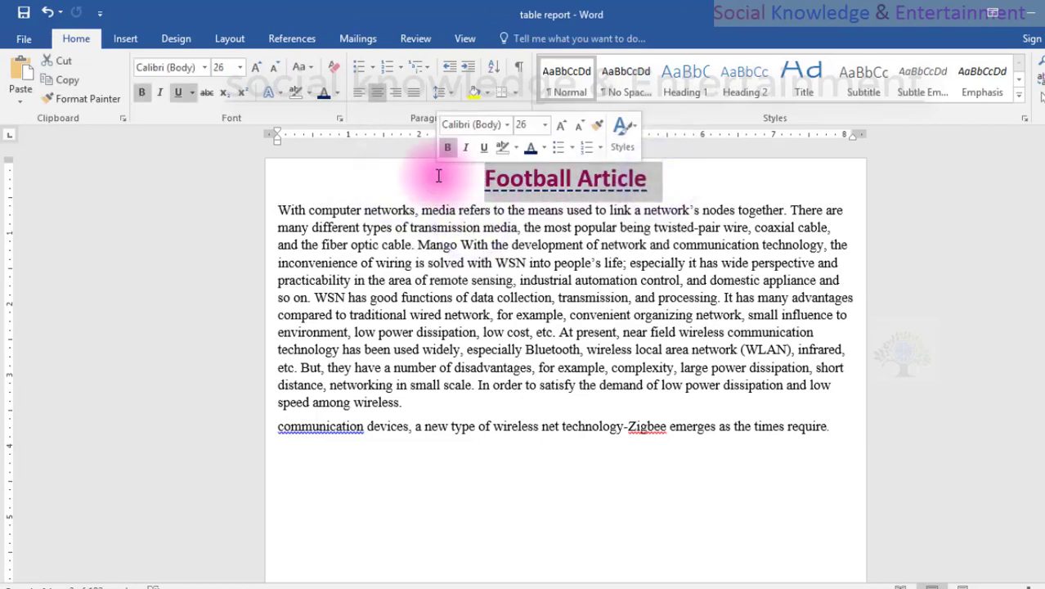
{"action": "key", "text": "Delete"}
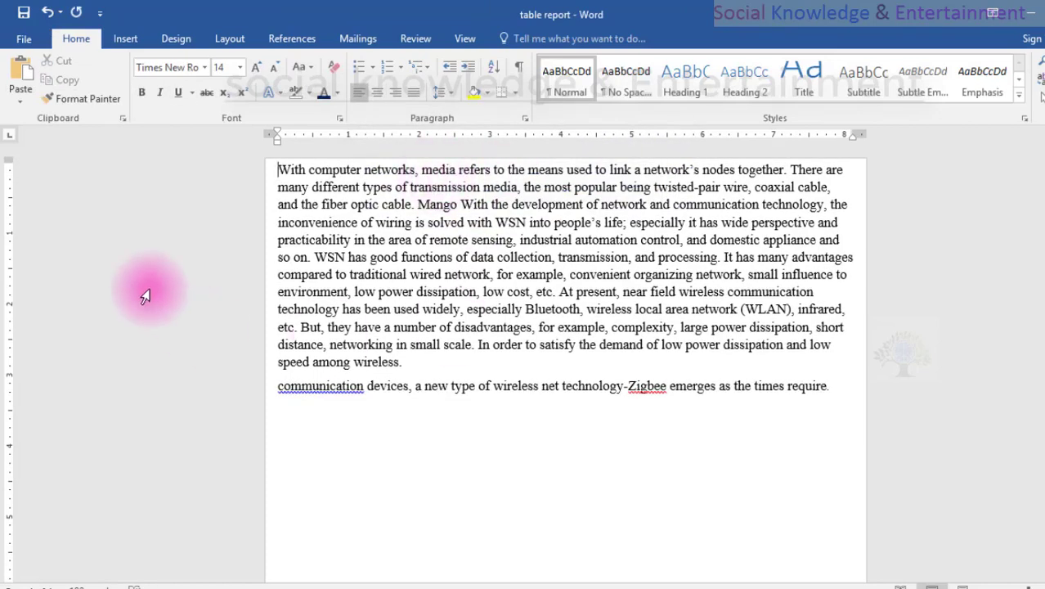
{"action": "left_click_drag", "start_coordinate": [9, 164], "coordinate": [14, 206]}
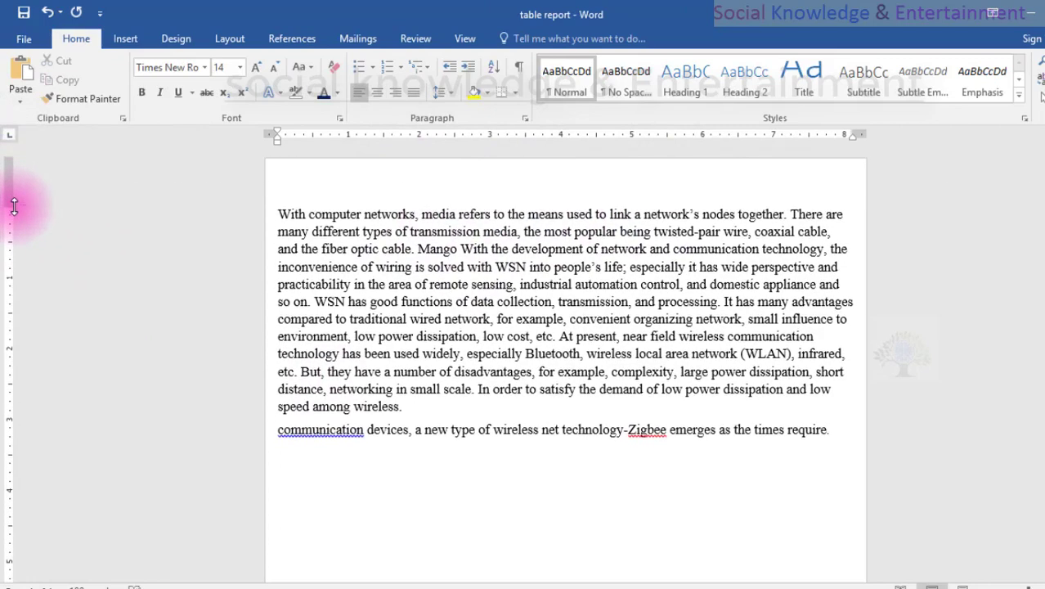
Open the header area and examine the top and left margins, gutter and gutter position options in Page Setup.
{"action": "double_click", "coordinate": [312, 165]}
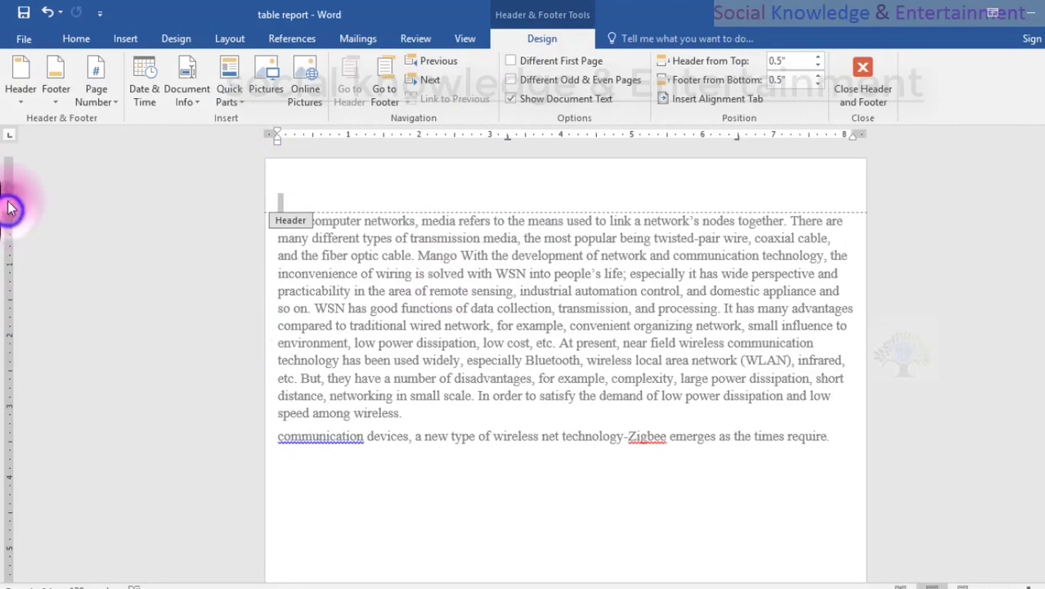
{"action": "double_click", "coordinate": [9, 206]}
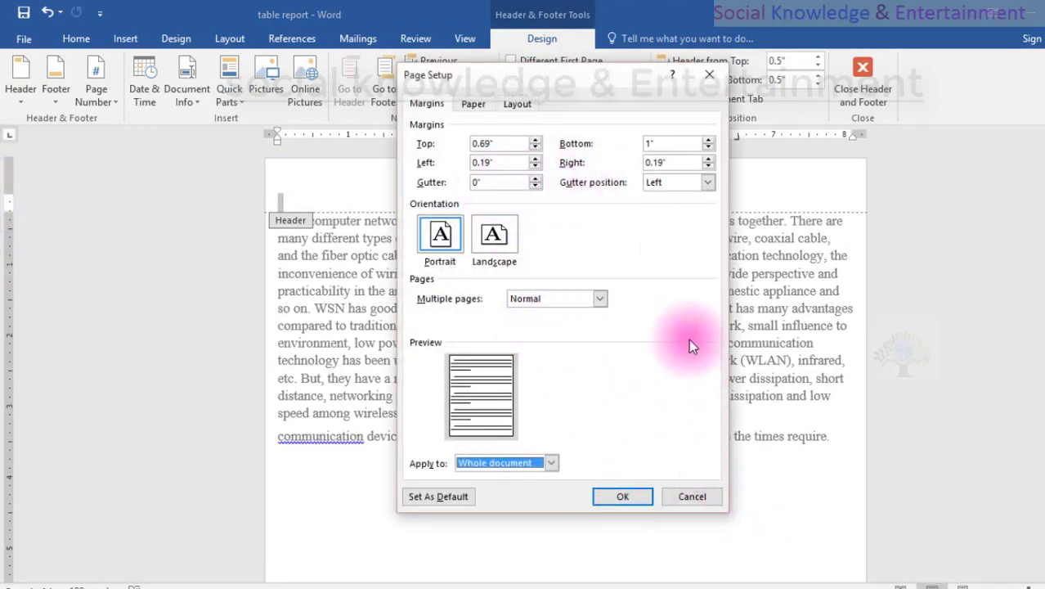
{"action": "left_click_drag", "start_coordinate": [452, 82], "coordinate": [527, 104]}
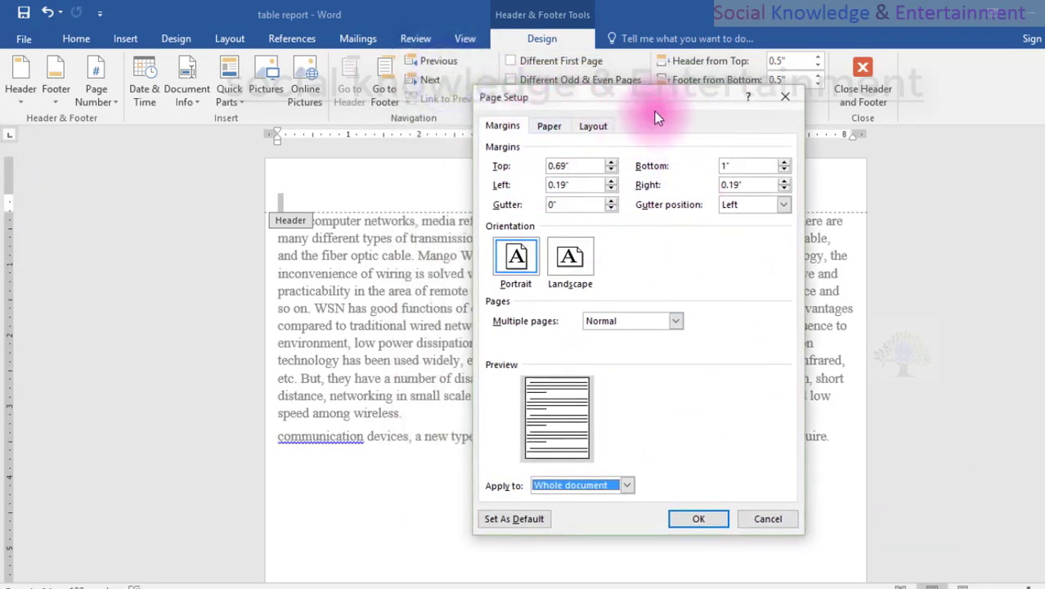
{"action": "double_click", "coordinate": [572, 165]}
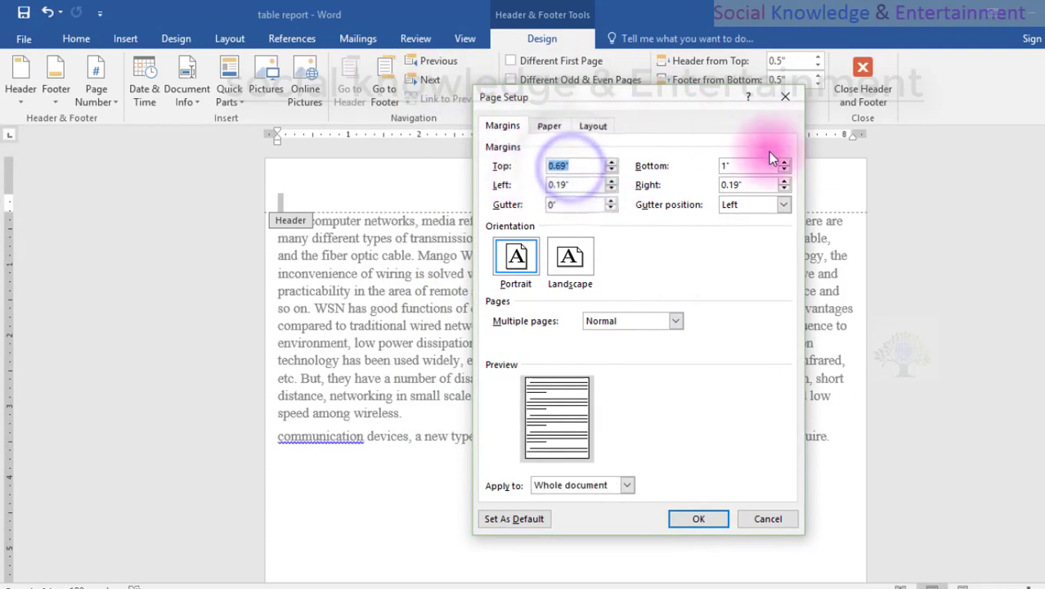
{"action": "double_click", "coordinate": [568, 184]}
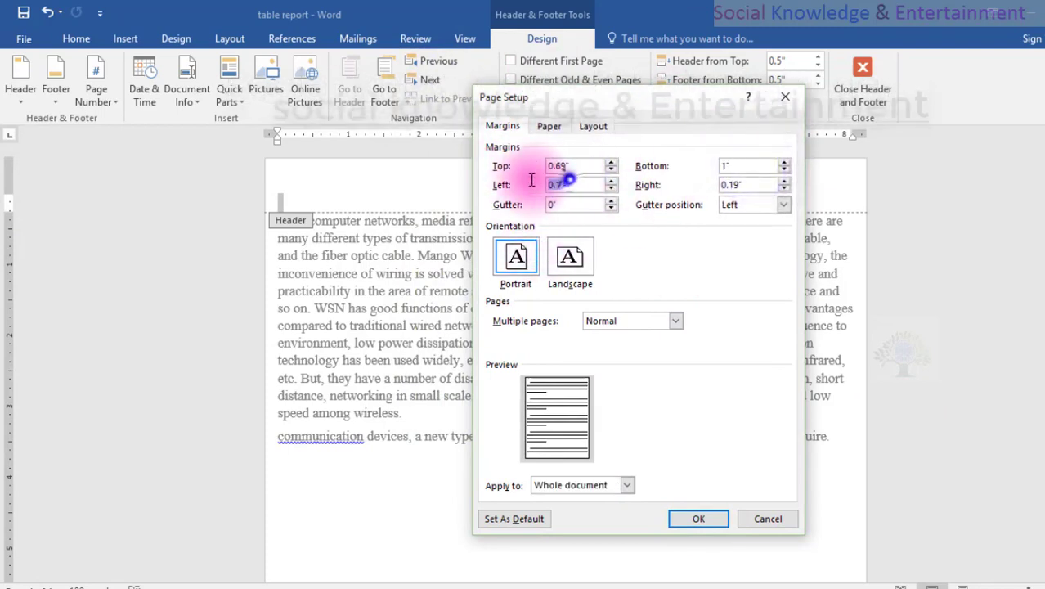
{"action": "left_click", "coordinate": [611, 207]}
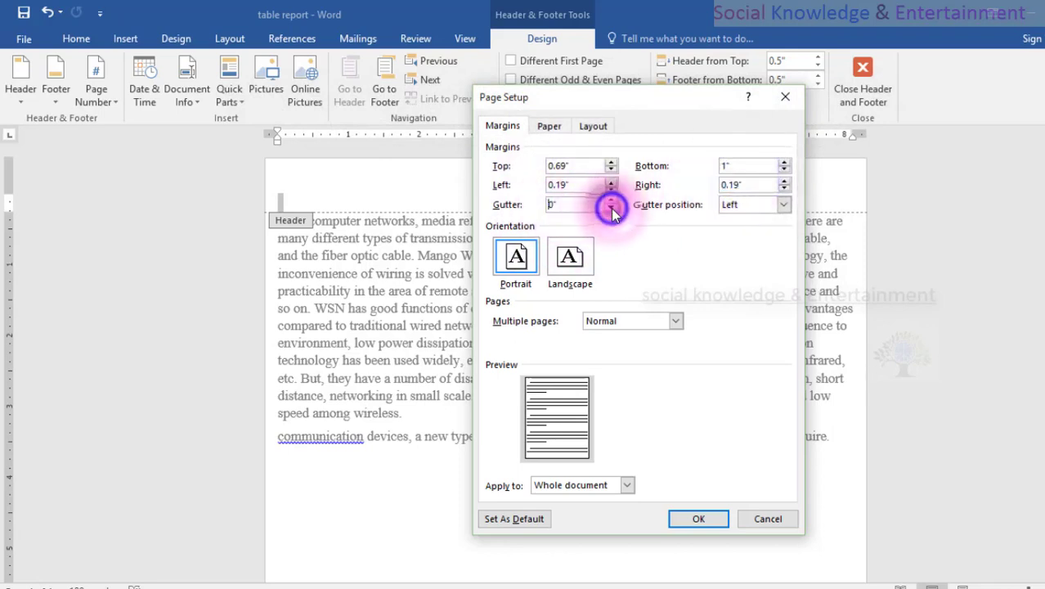
{"action": "left_click", "coordinate": [747, 204]}
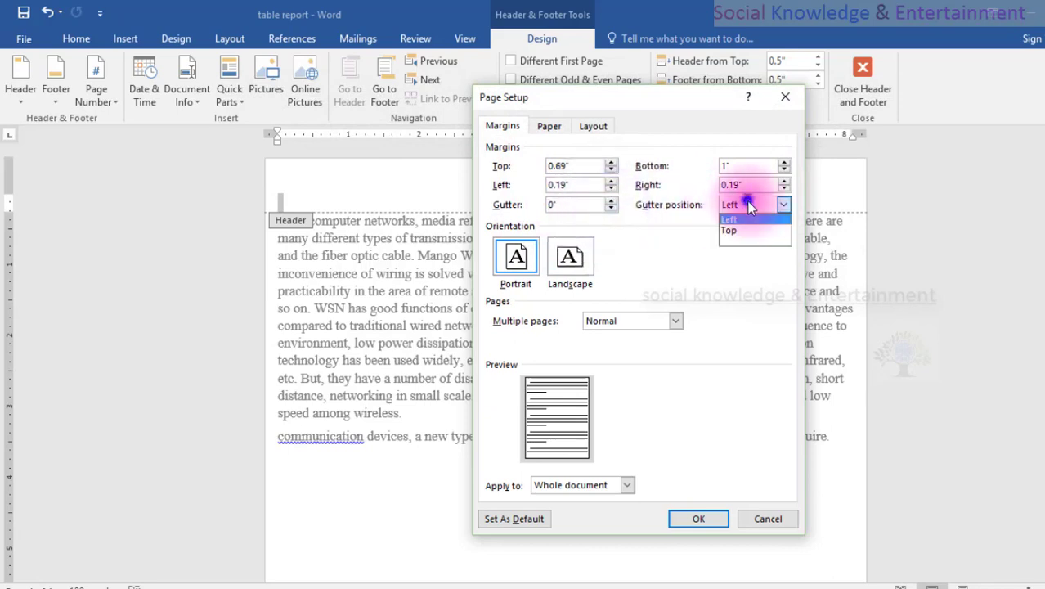
{"action": "left_click", "coordinate": [744, 270]}
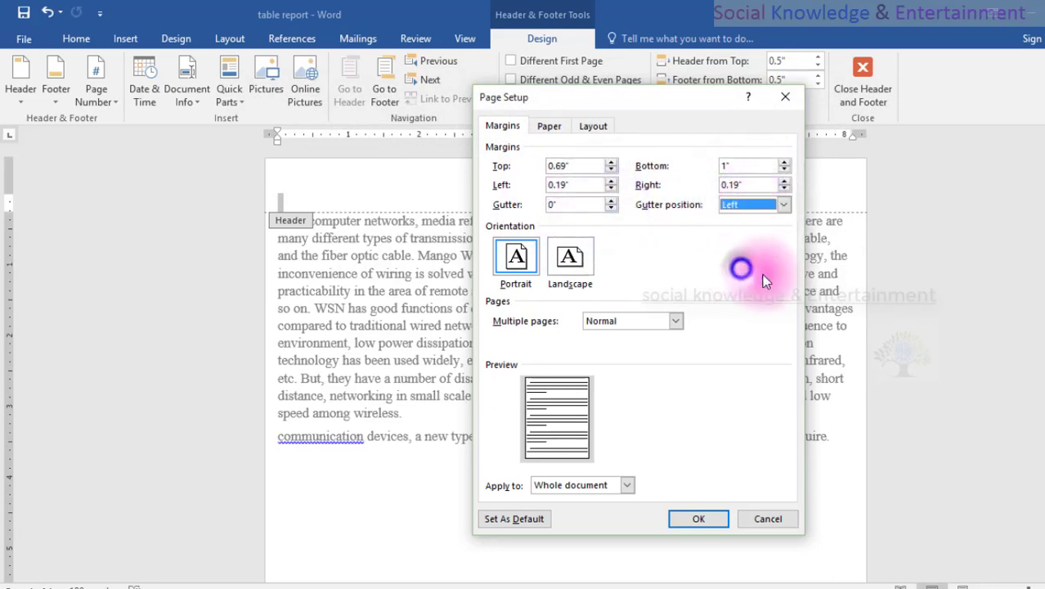
{"action": "left_click_drag", "start_coordinate": [586, 168], "coordinate": [536, 169]}
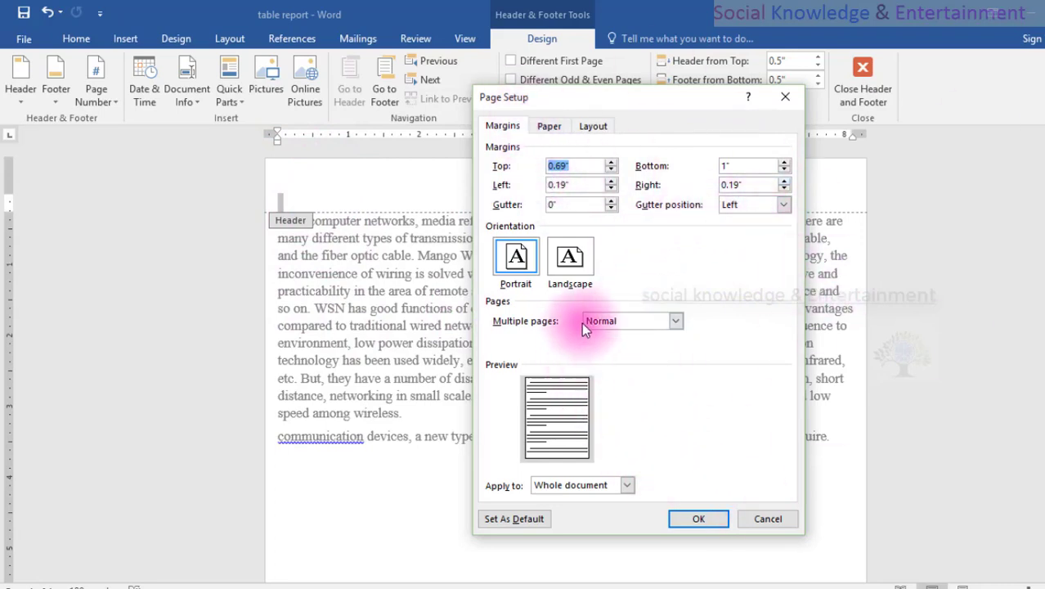
View the paper settings, close Page Setup without changes and return from the header to the body text.
{"action": "left_click", "coordinate": [549, 130]}
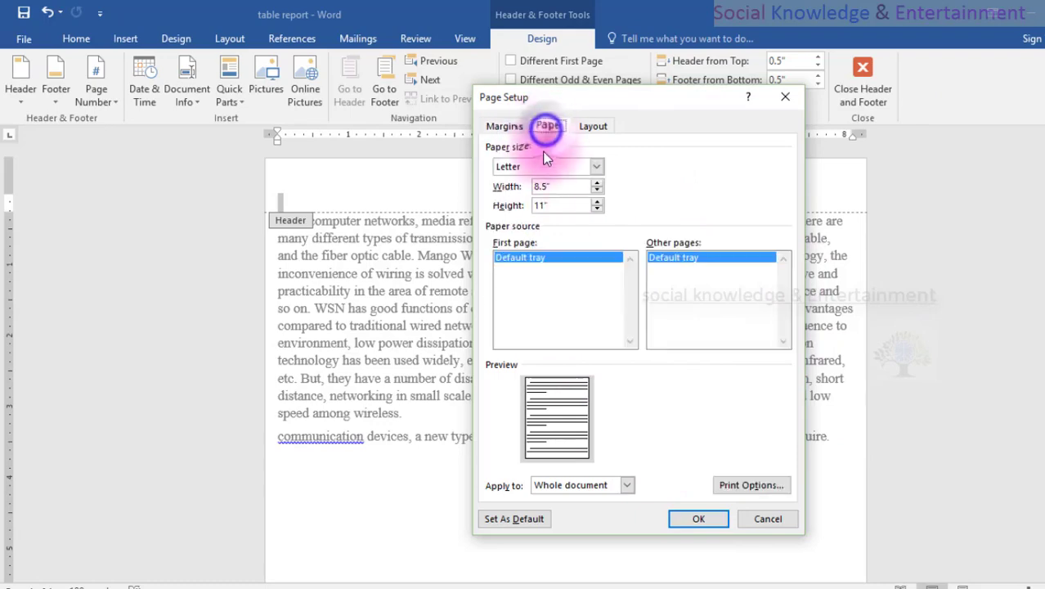
{"action": "left_click", "coordinate": [766, 520]}
{"action": "double_click", "coordinate": [746, 542]}
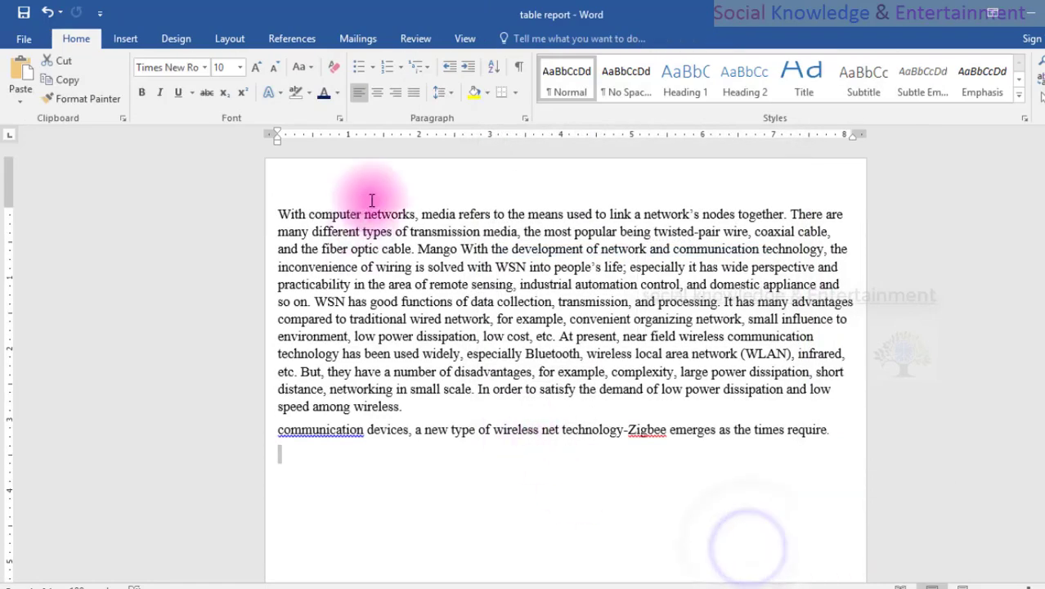
{"action": "scroll", "coordinate": [583, 497], "scroll_direction": "down", "scroll_amount": 10}
{"action": "scroll", "coordinate": [593, 513], "scroll_direction": "up", "scroll_amount": 10}
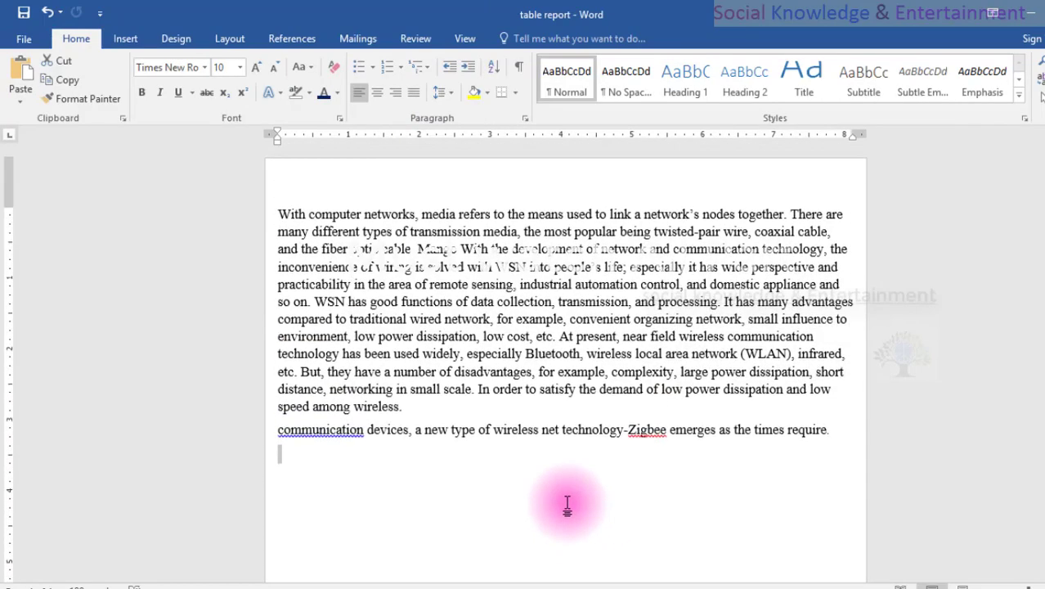
Reopen Page Setup and examine the paper width and height.
{"action": "left_click_drag", "start_coordinate": [11, 208], "coordinate": [12, 207]}
{"action": "double_click", "coordinate": [11, 208]}
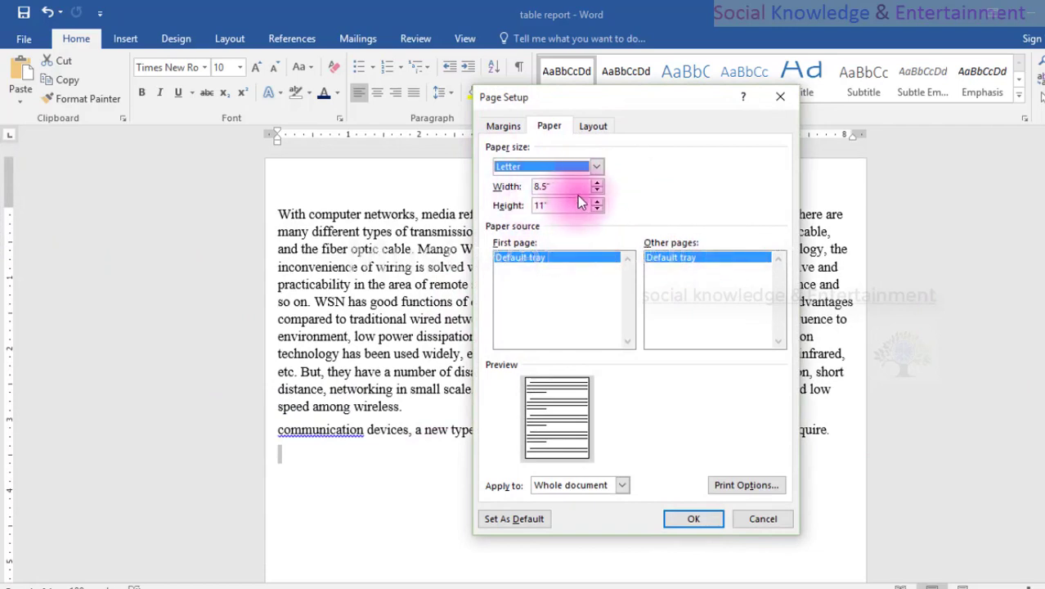
{"action": "left_click", "coordinate": [556, 204]}
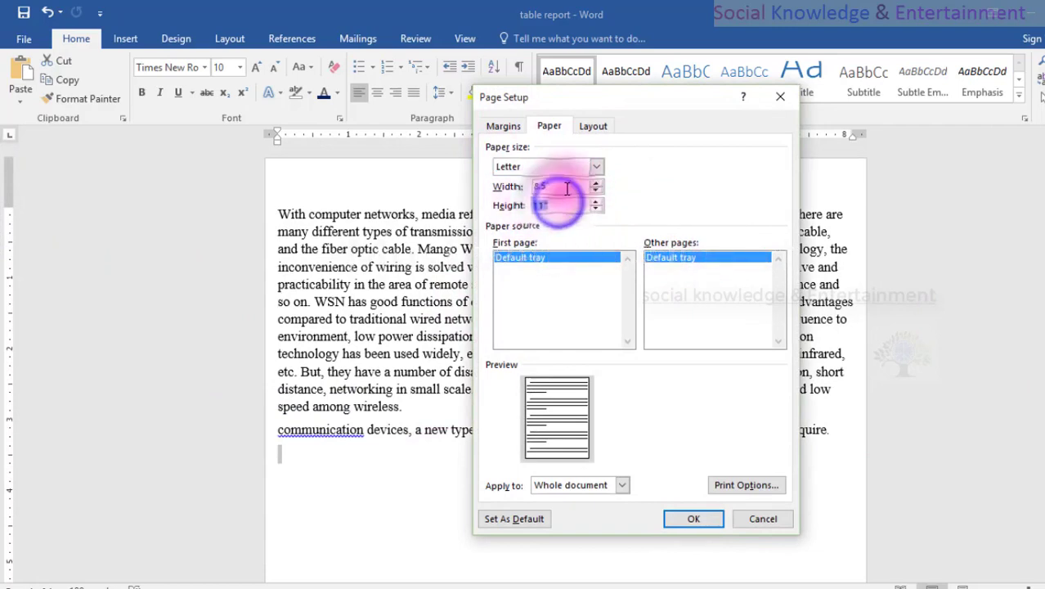
{"action": "left_click_drag", "start_coordinate": [566, 187], "coordinate": [536, 205]}
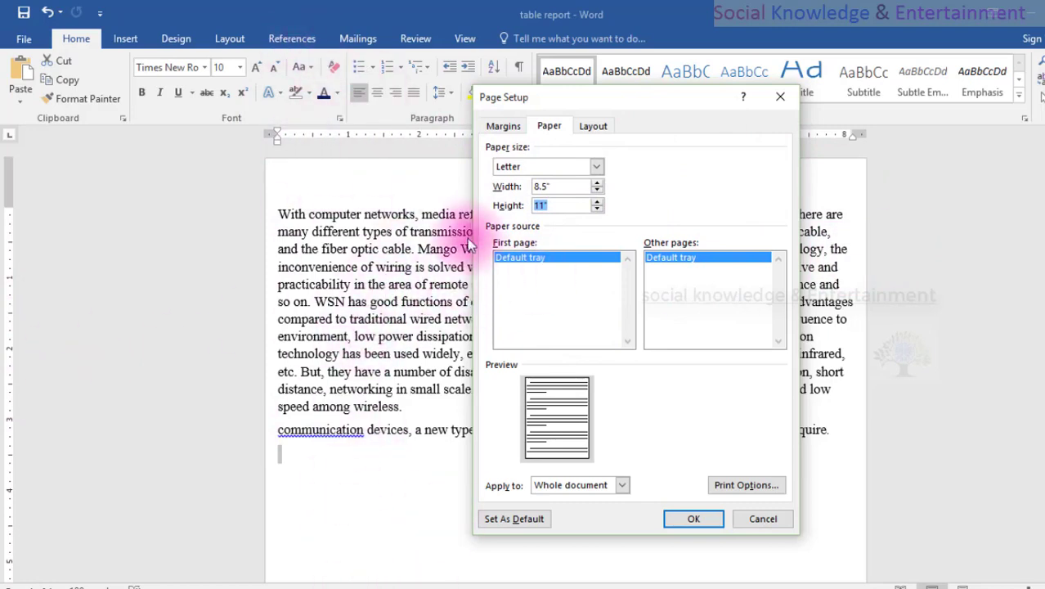
{"action": "left_click", "coordinate": [556, 202]}
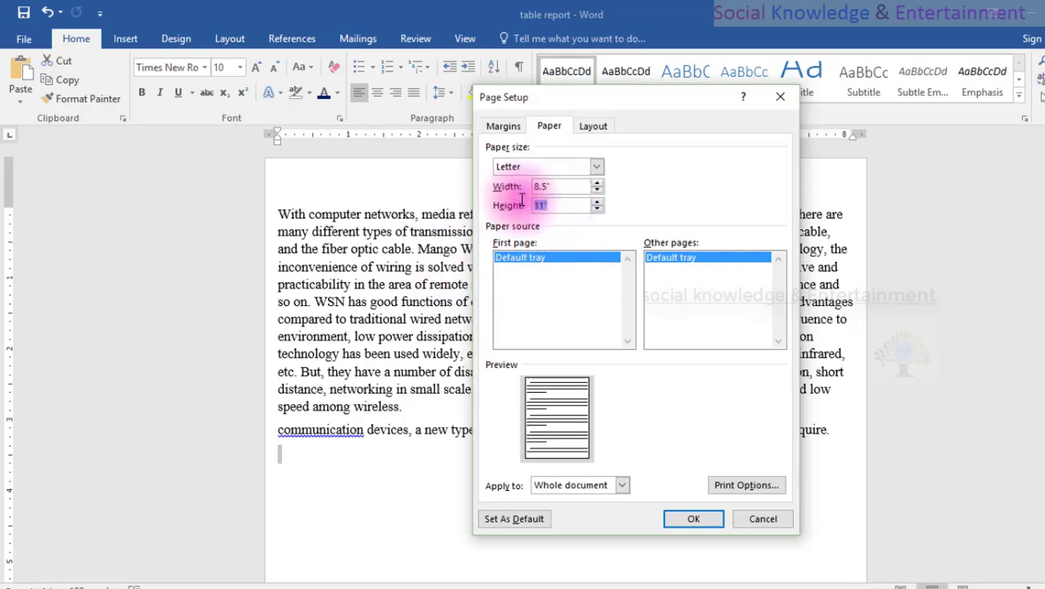
{"action": "double_click", "coordinate": [540, 205]}
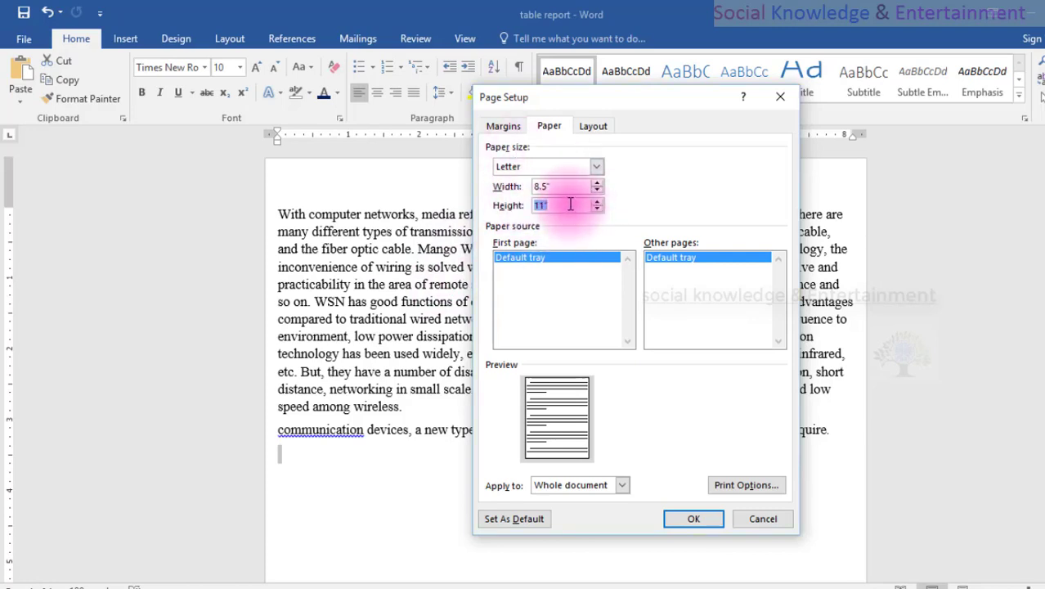
{"action": "left_click_drag", "start_coordinate": [570, 202], "coordinate": [527, 187]}
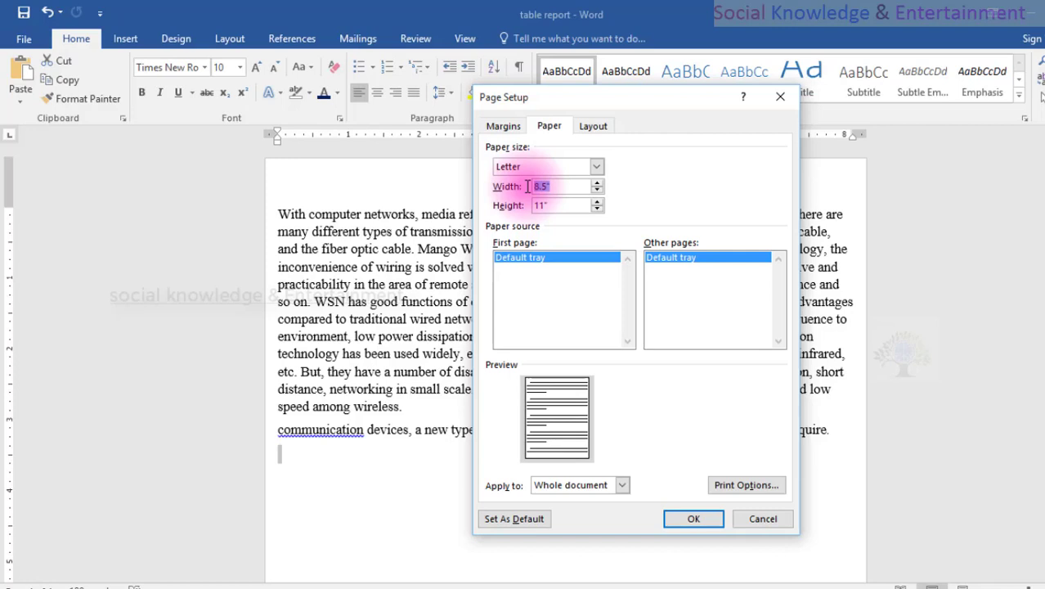
{"action": "left_click", "coordinate": [550, 187]}
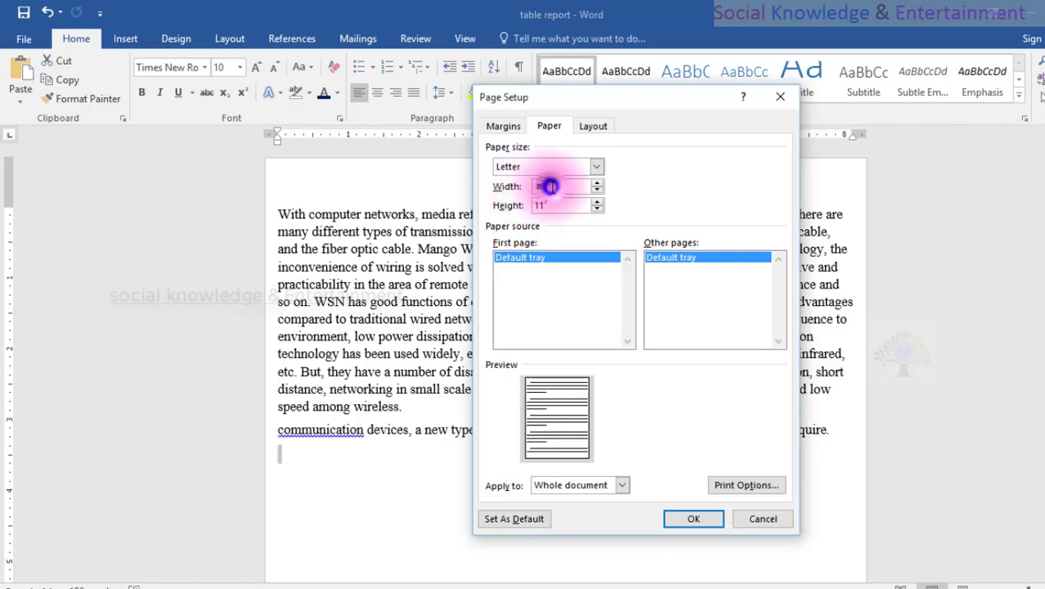
{"action": "double_click", "coordinate": [550, 186]}
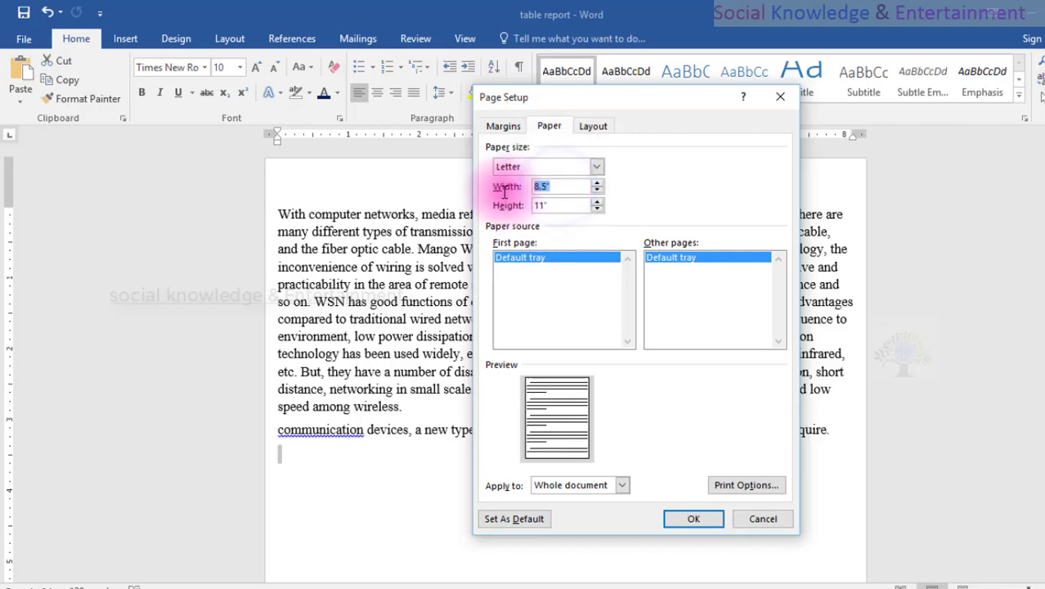
{"action": "left_click_drag", "start_coordinate": [549, 206], "coordinate": [528, 207]}
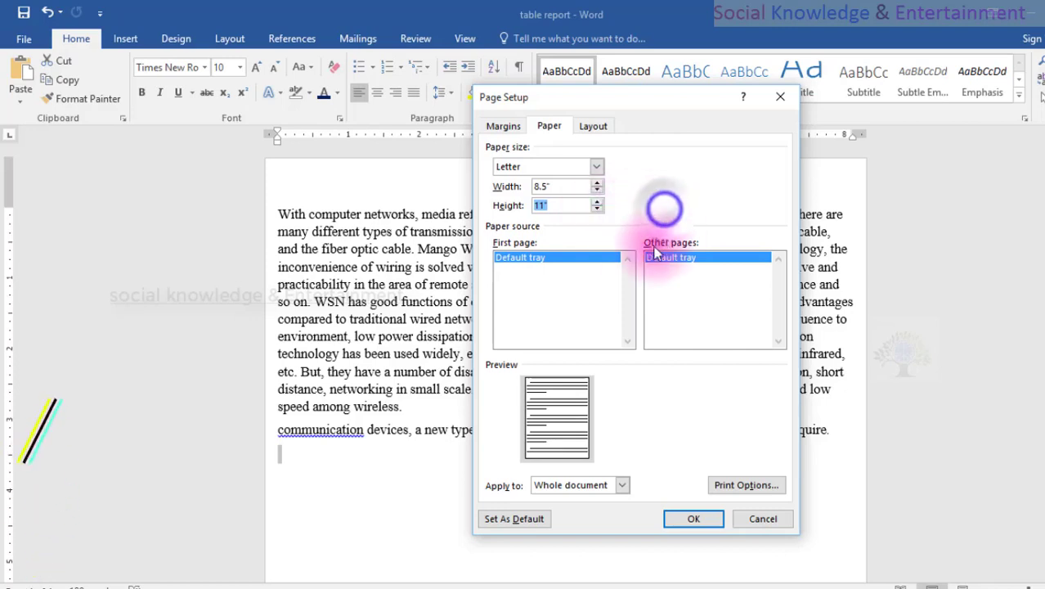
Examine the paper source for the first and other pages and the layout settings, then cancel Page Setup.
{"action": "left_click", "coordinate": [586, 278]}
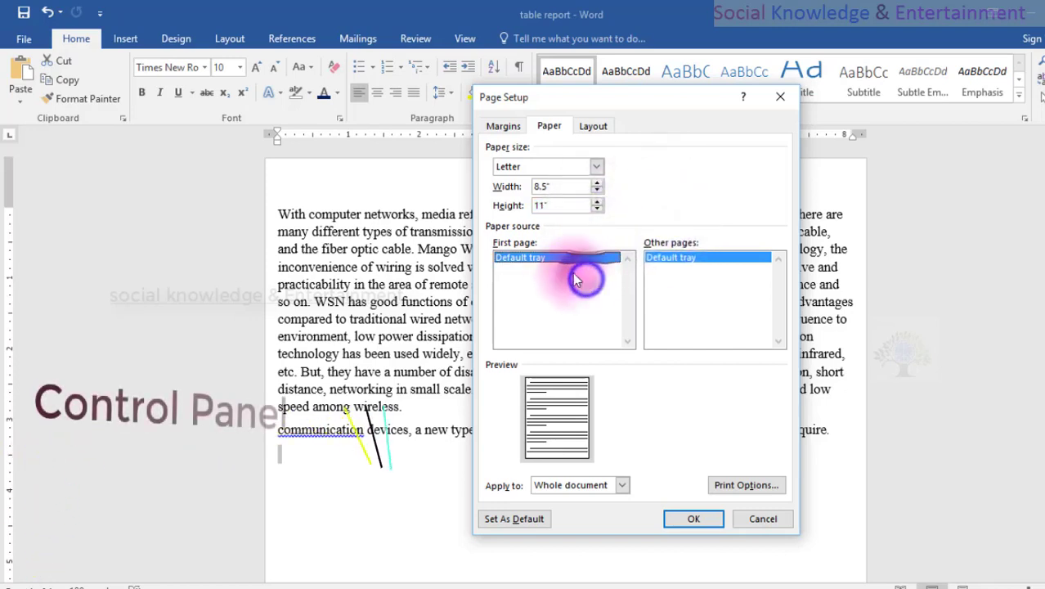
{"action": "left_click", "coordinate": [664, 256]}
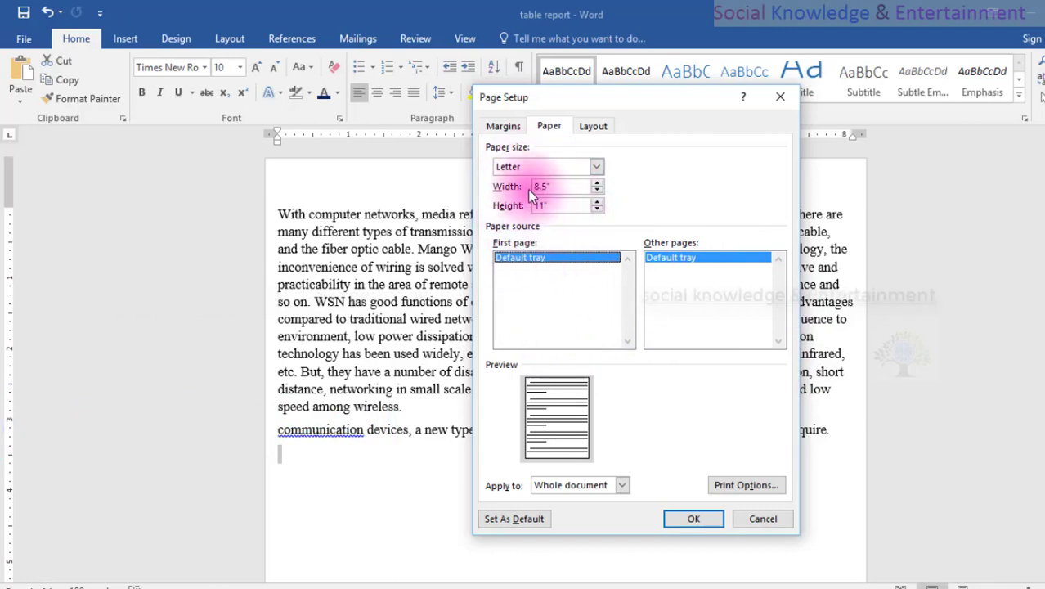
{"action": "left_click", "coordinate": [592, 126]}
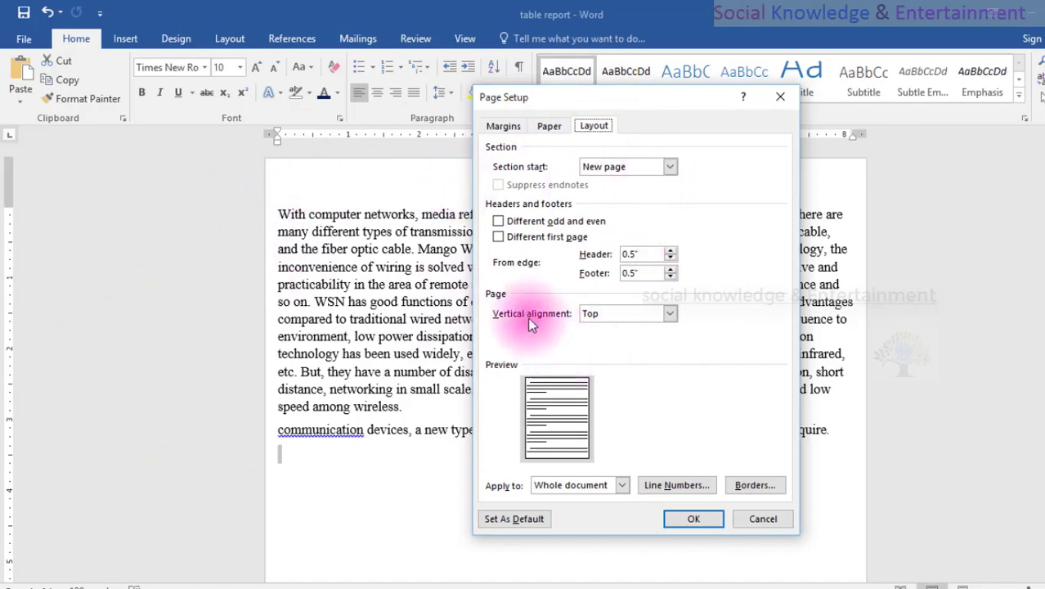
{"action": "left_click", "coordinate": [758, 518]}
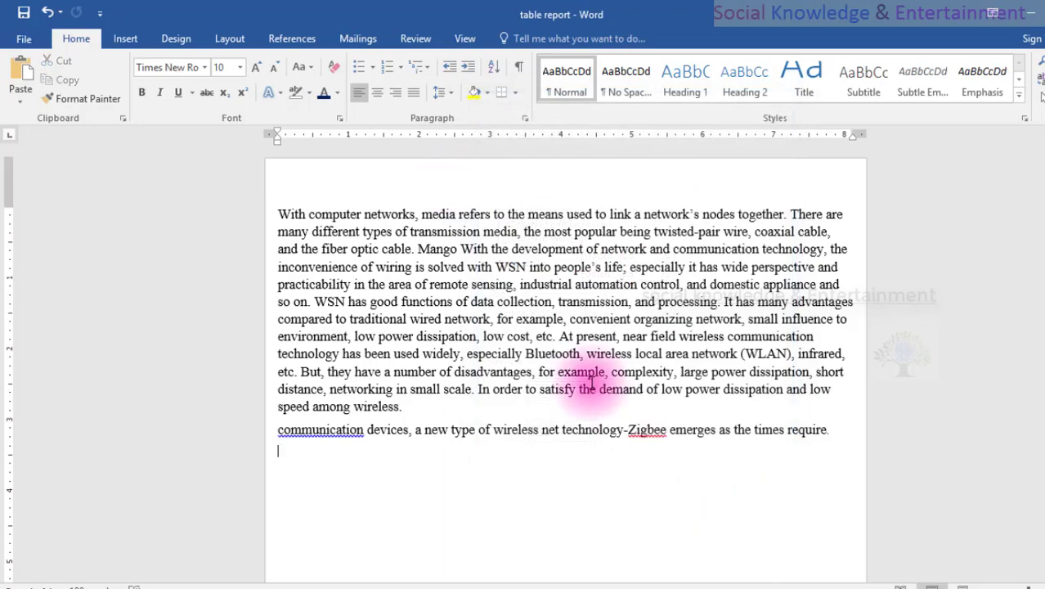
Open the page's header area, view the footer area at the page's end, and return to the body text.
{"action": "left_click", "coordinate": [416, 191]}
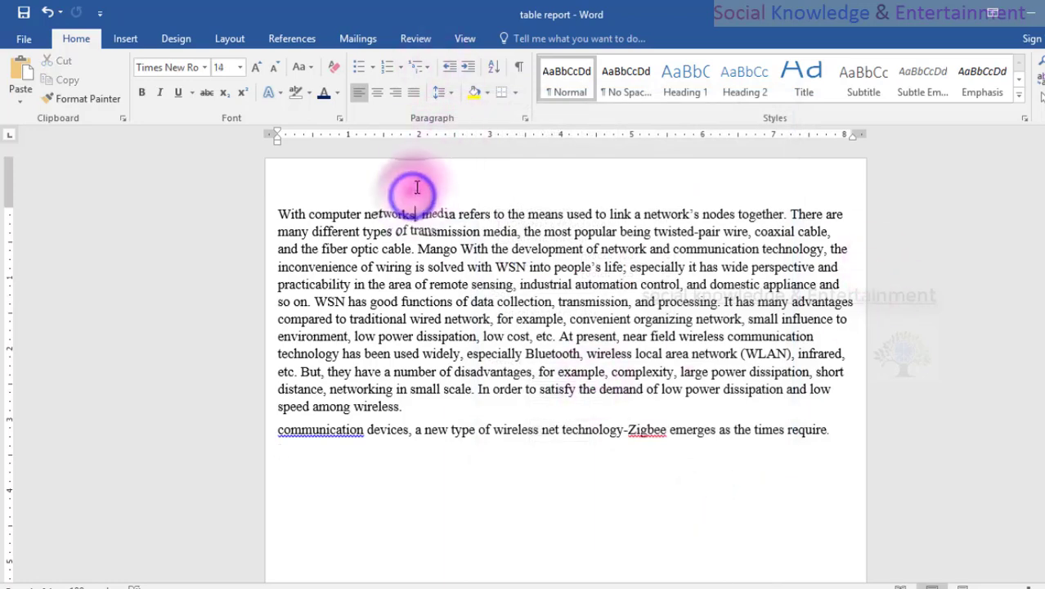
{"action": "double_click", "coordinate": [416, 188]}
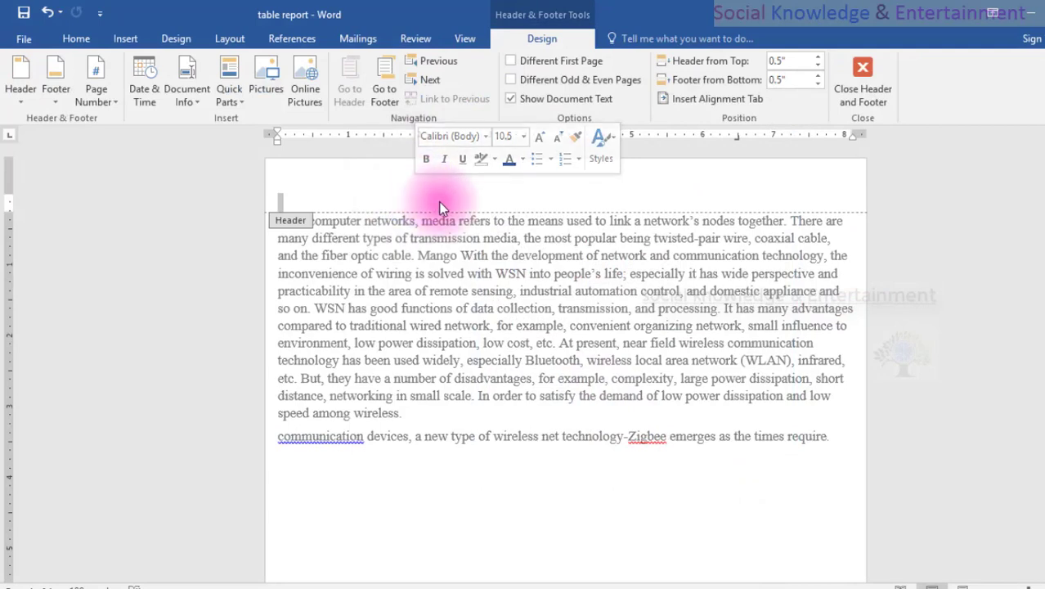
{"action": "left_click", "coordinate": [318, 192]}
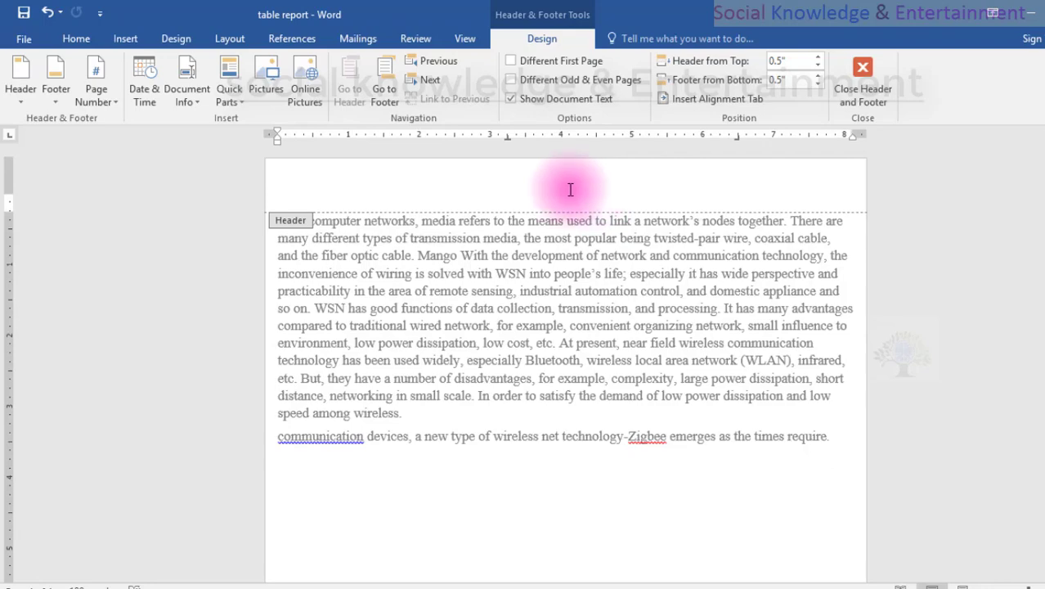
{"action": "scroll", "coordinate": [569, 190], "scroll_direction": "down", "scroll_amount": 8}
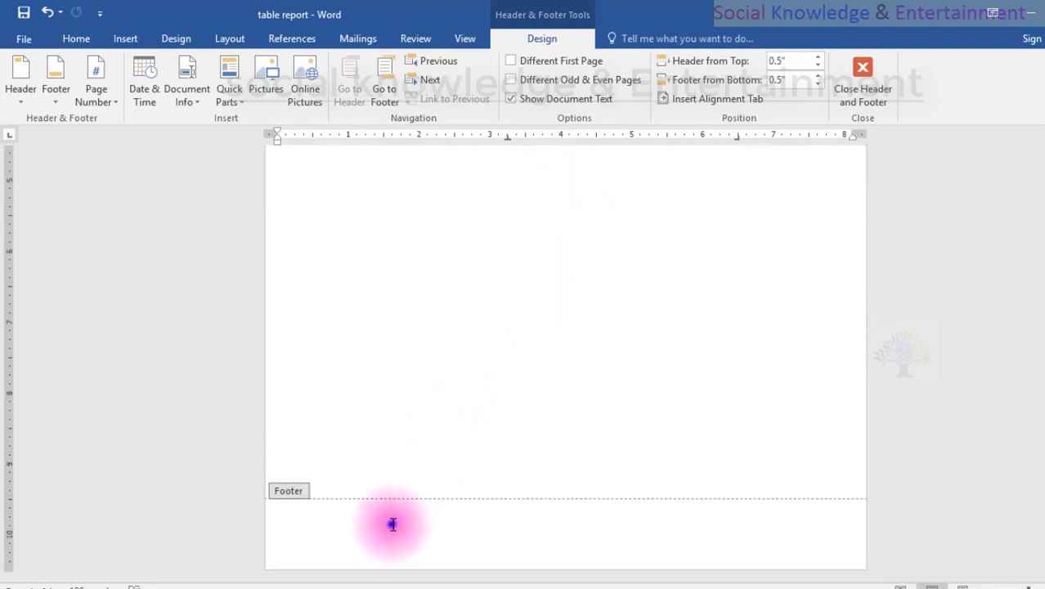
{"action": "left_click", "coordinate": [392, 523]}
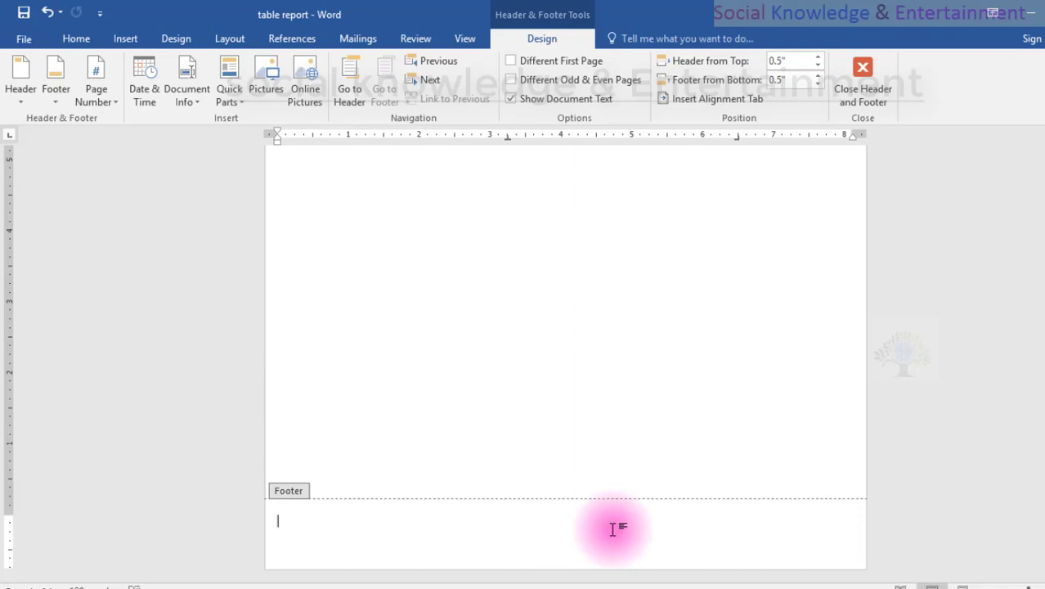
{"action": "scroll", "coordinate": [614, 528], "scroll_direction": "up", "scroll_amount": 8}
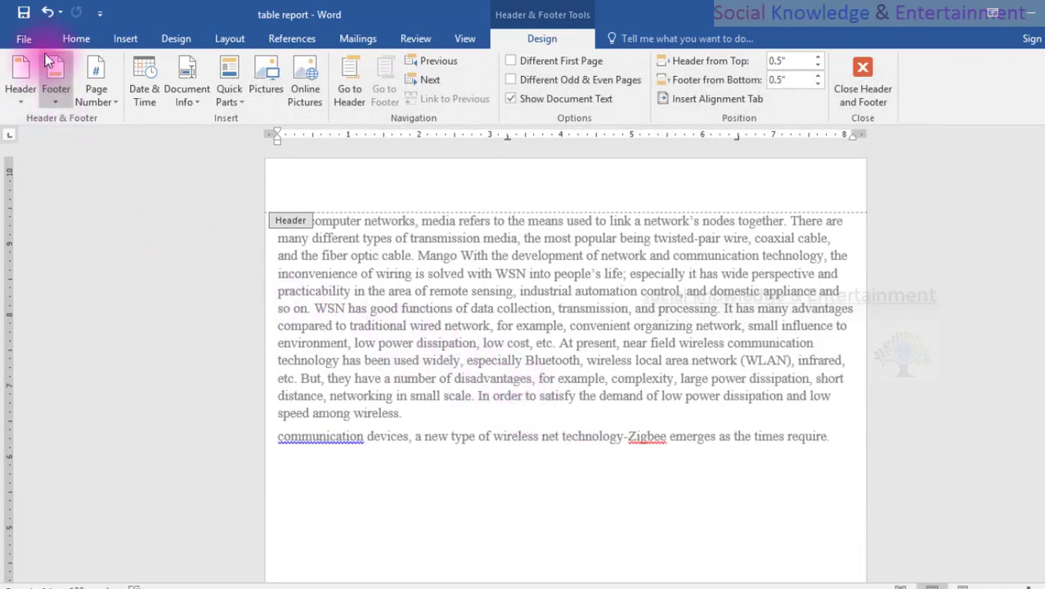
{"action": "left_click", "coordinate": [71, 38]}
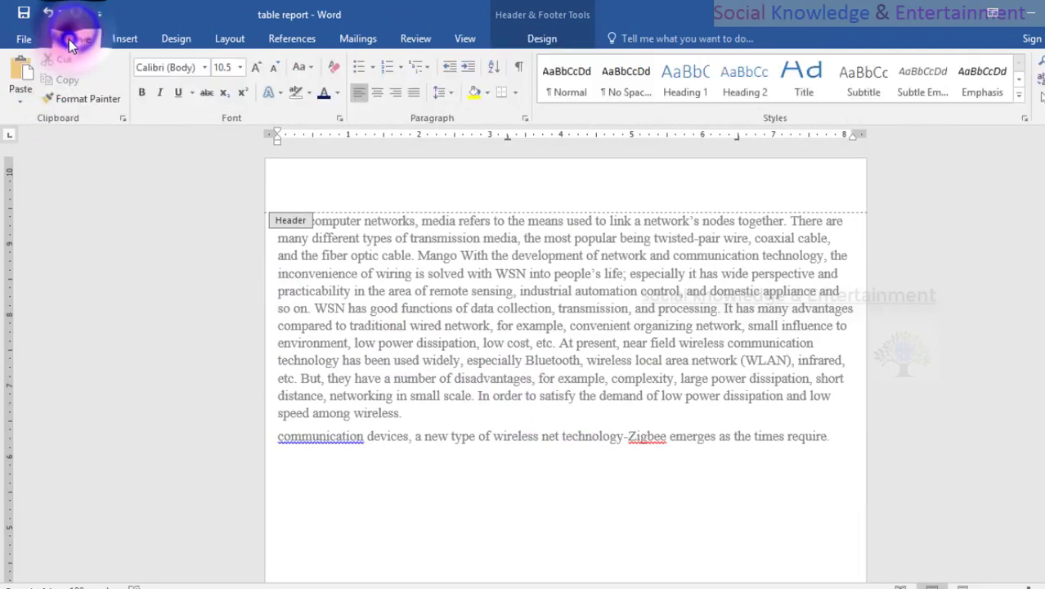
{"action": "double_click", "coordinate": [359, 273]}
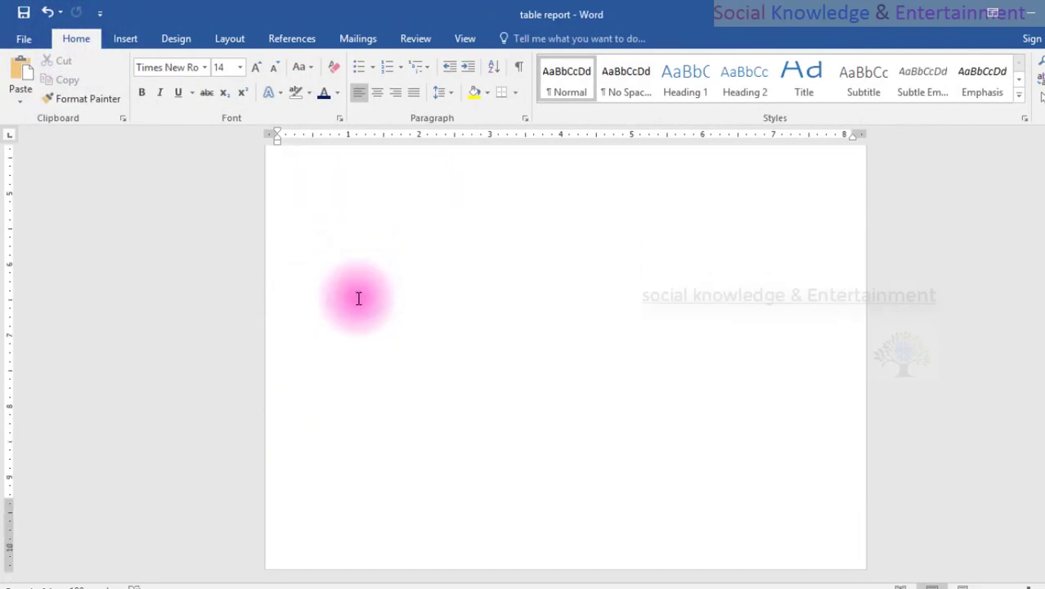
Insert a blank page after the article's body text.
{"action": "left_click", "coordinate": [123, 39]}
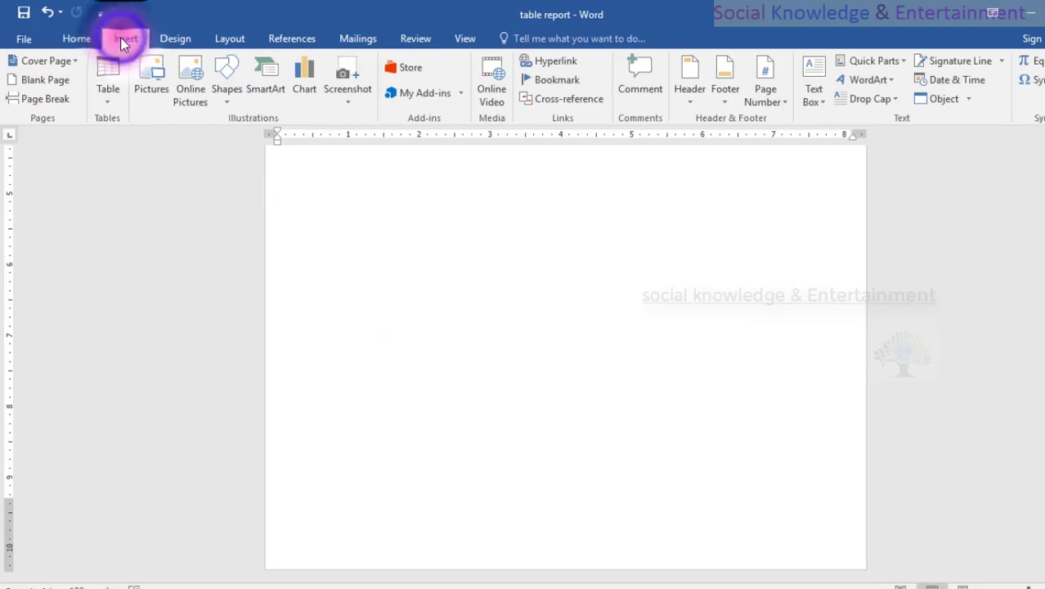
{"action": "left_click", "coordinate": [393, 338]}
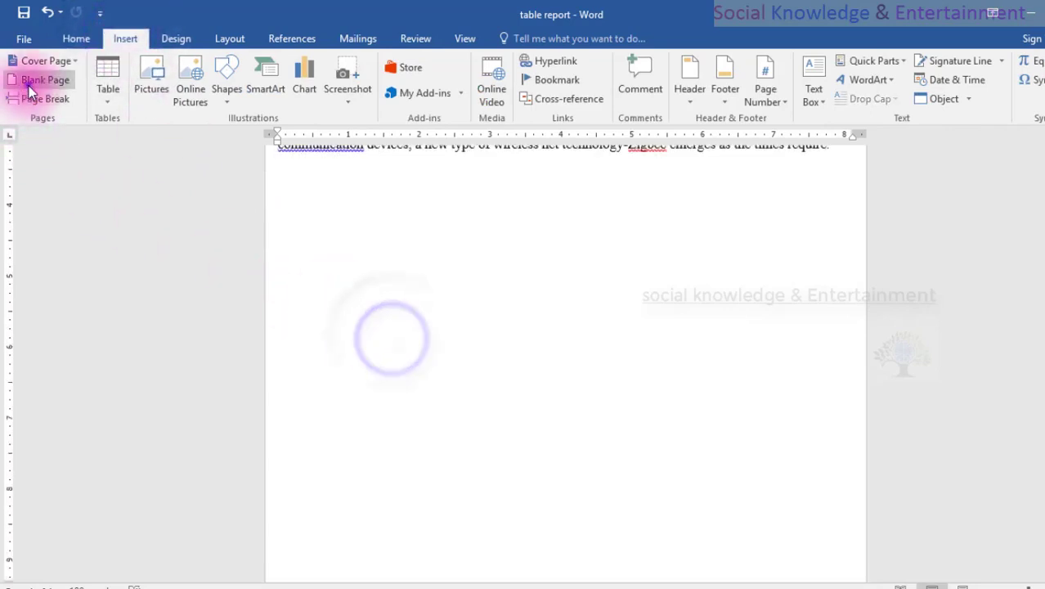
{"action": "left_click", "coordinate": [24, 81]}
Look over the inserted blank page and the text page, ending at the document's beginning.
{"action": "scroll", "coordinate": [550, 462], "scroll_direction": "down", "scroll_amount": 6}
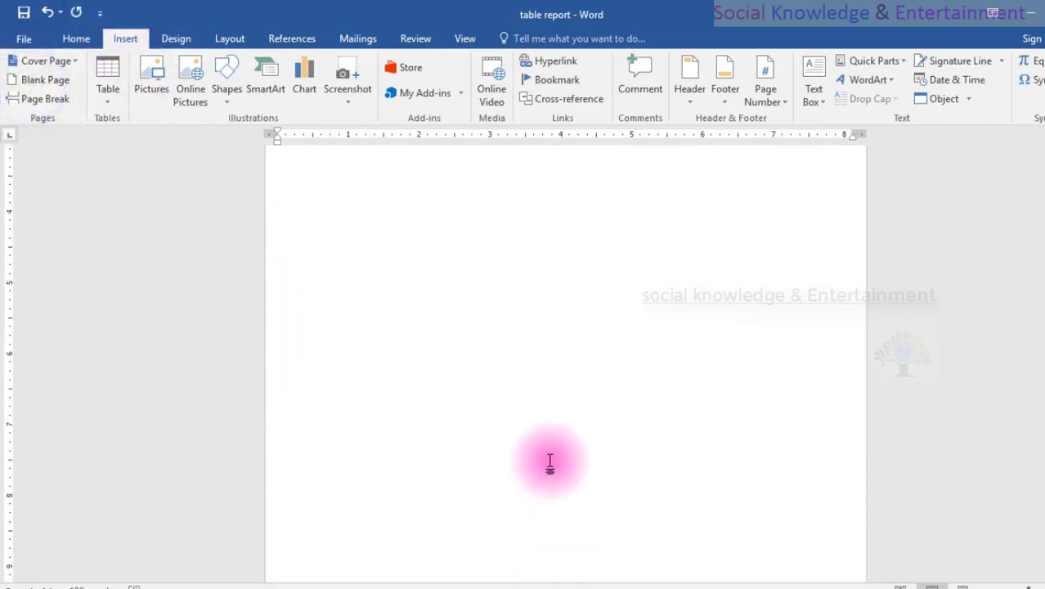
{"action": "scroll", "coordinate": [550, 461], "scroll_direction": "up", "scroll_amount": 6}
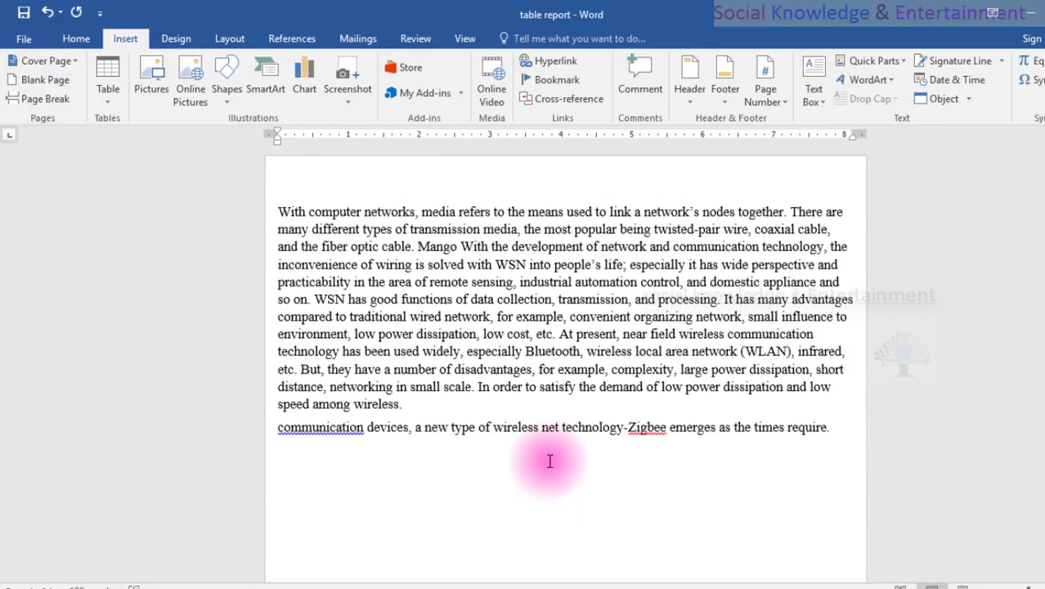
{"action": "scroll", "coordinate": [361, 245], "scroll_direction": "down", "scroll_amount": 5}
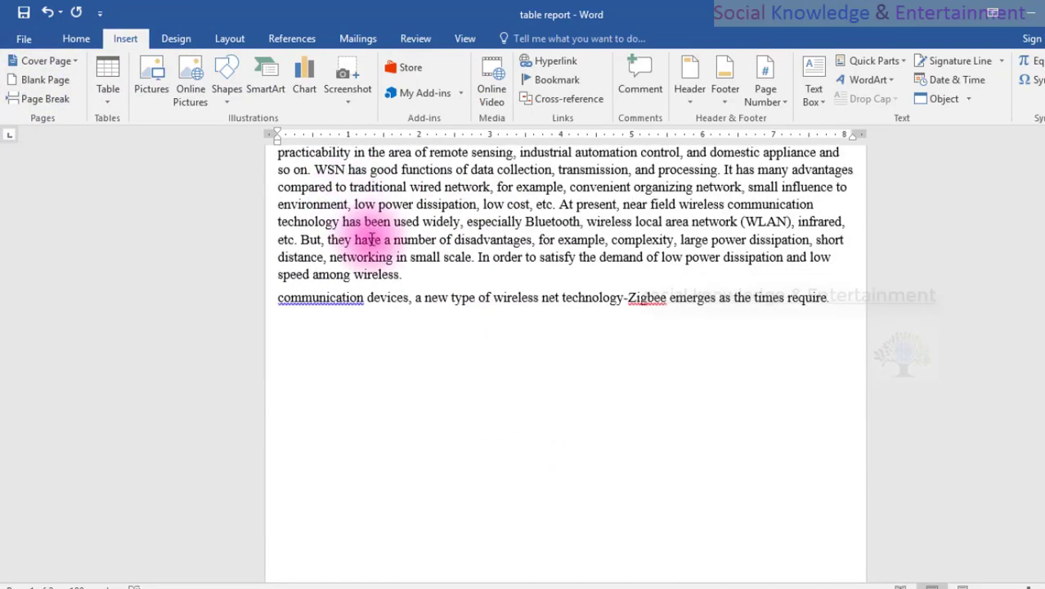
{"action": "scroll", "coordinate": [431, 270], "scroll_direction": "down", "scroll_amount": 4}
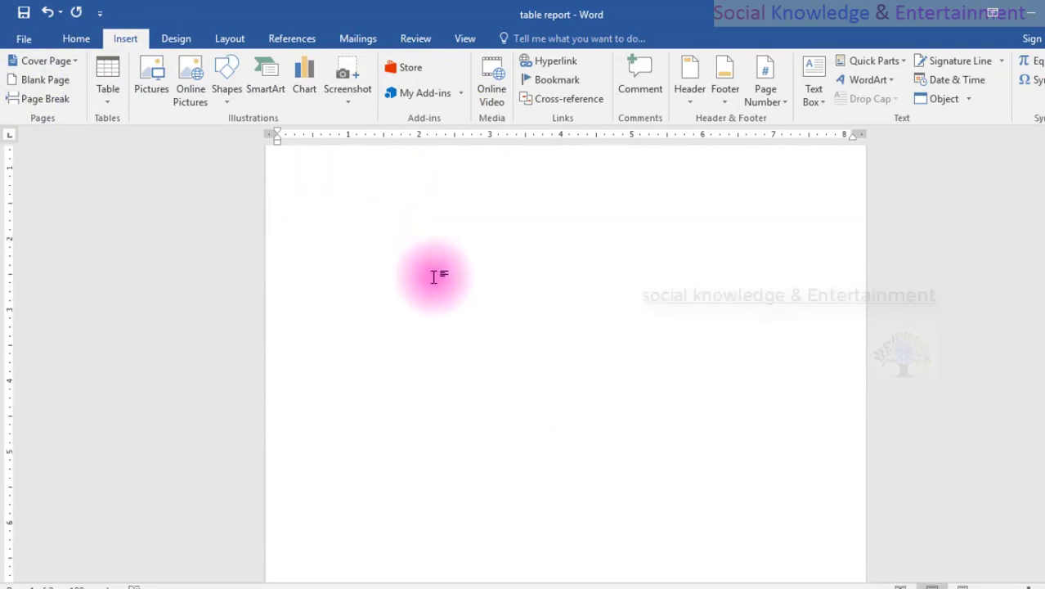
{"action": "scroll", "coordinate": [434, 279], "scroll_direction": "up", "scroll_amount": 3}
{"action": "scroll", "coordinate": [434, 279], "scroll_direction": "down", "scroll_amount": 3}
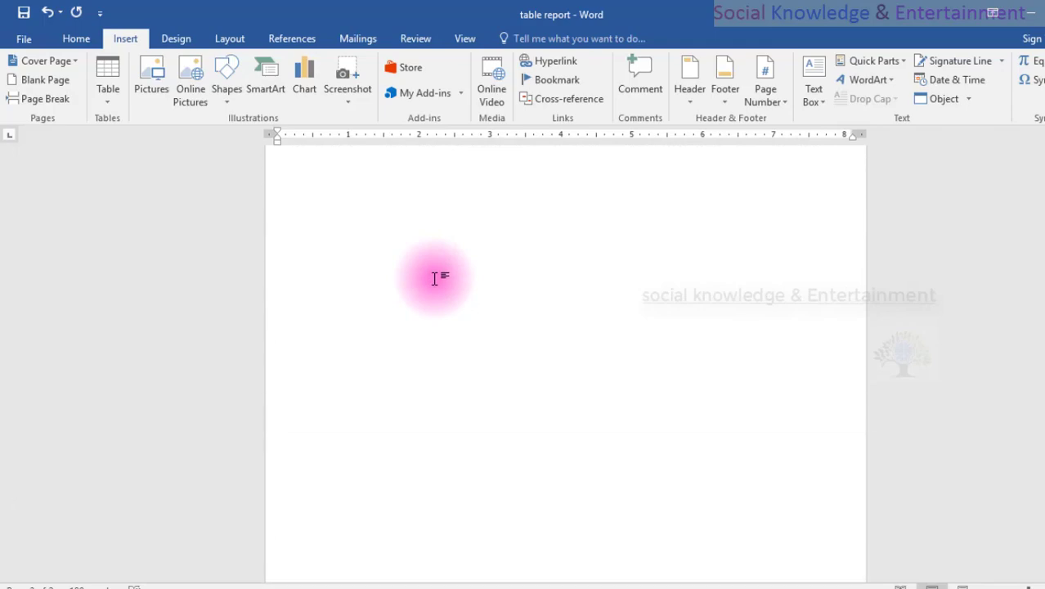
{"action": "scroll", "coordinate": [434, 278], "scroll_direction": "up", "scroll_amount": 5}
{"action": "scroll", "coordinate": [436, 278], "scroll_direction": "up", "scroll_amount": 2}
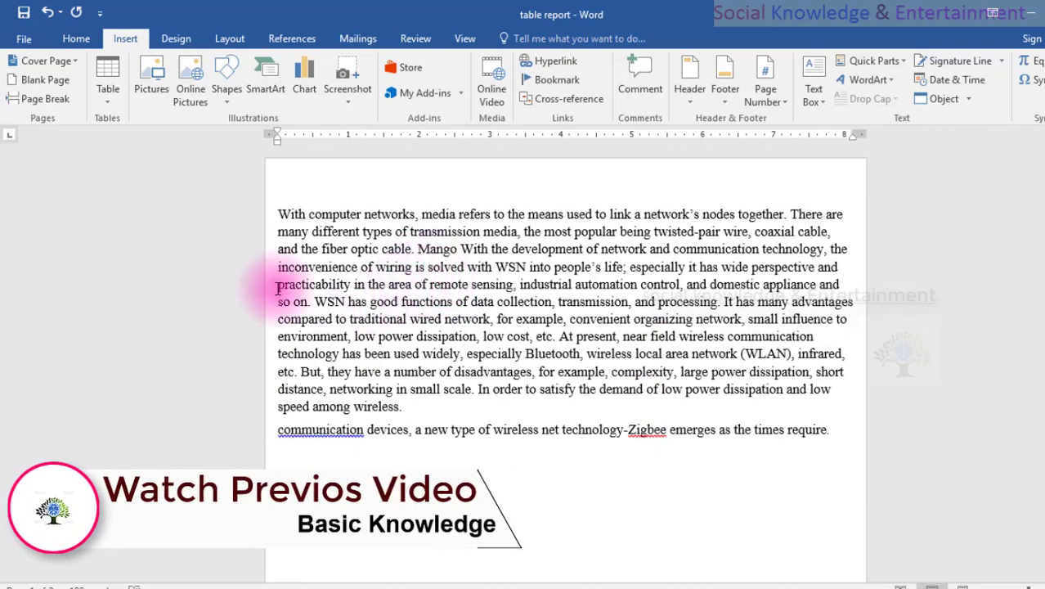
Enter "Student Article" in the page header and enlarge its font size to 20.
{"action": "double_click", "coordinate": [360, 170]}
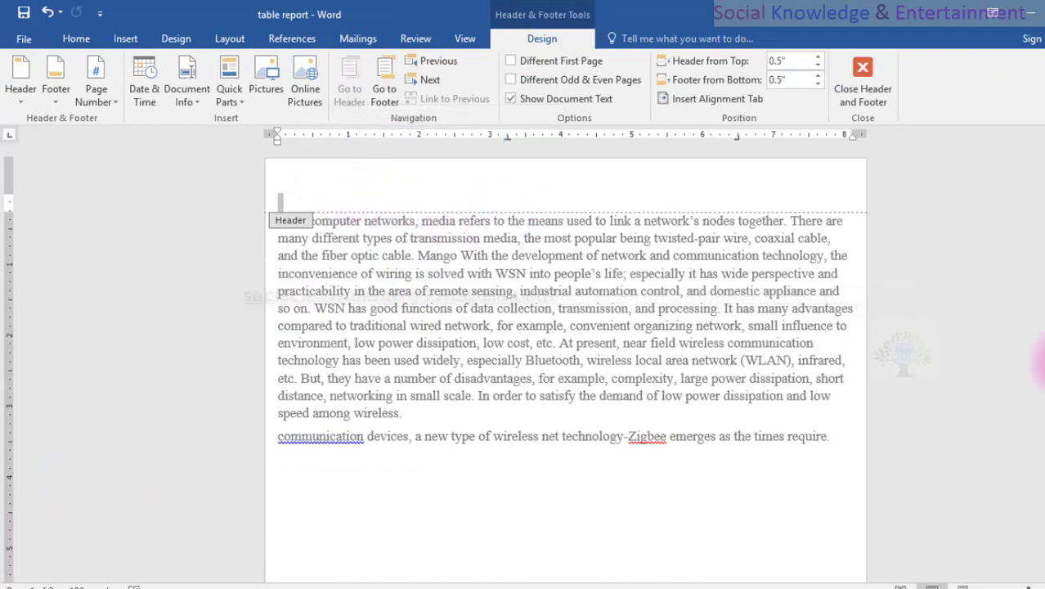
{"action": "type", "text": "s"}
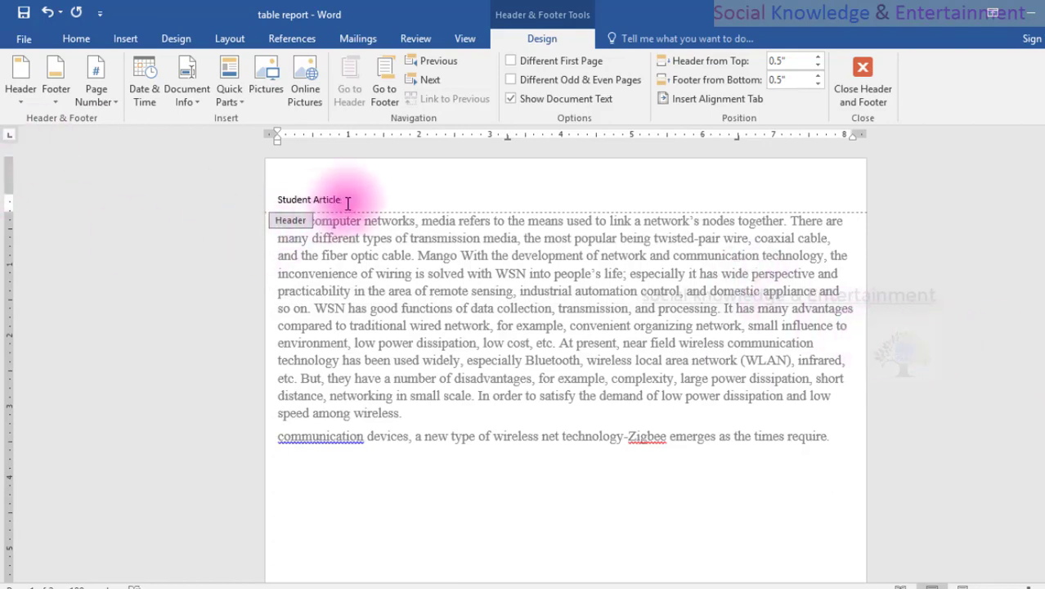
{"action": "left_click_drag", "start_coordinate": [347, 202], "coordinate": [168, 203]}
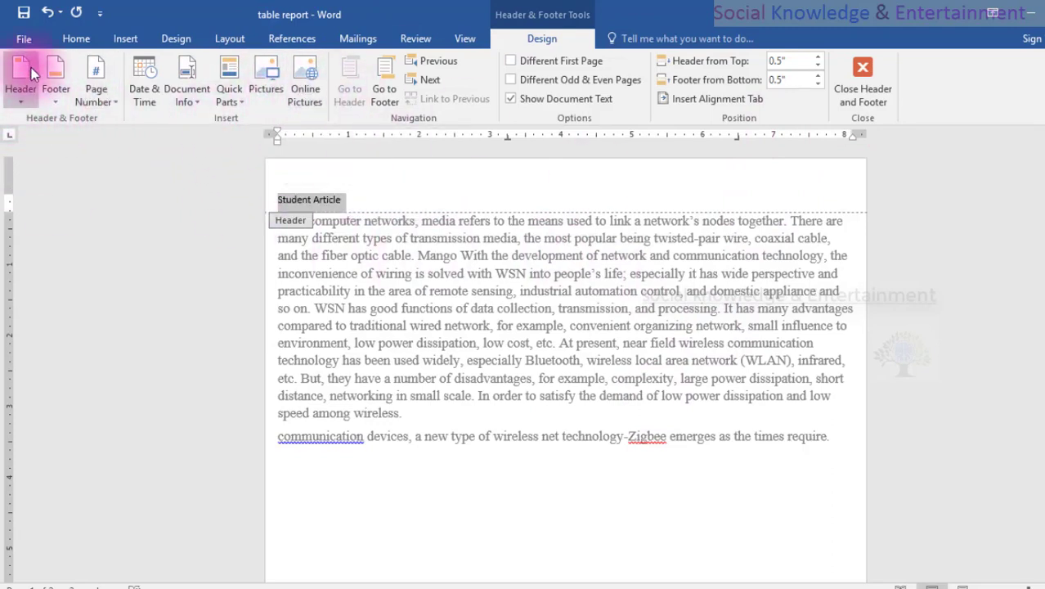
{"action": "left_click", "coordinate": [80, 39]}
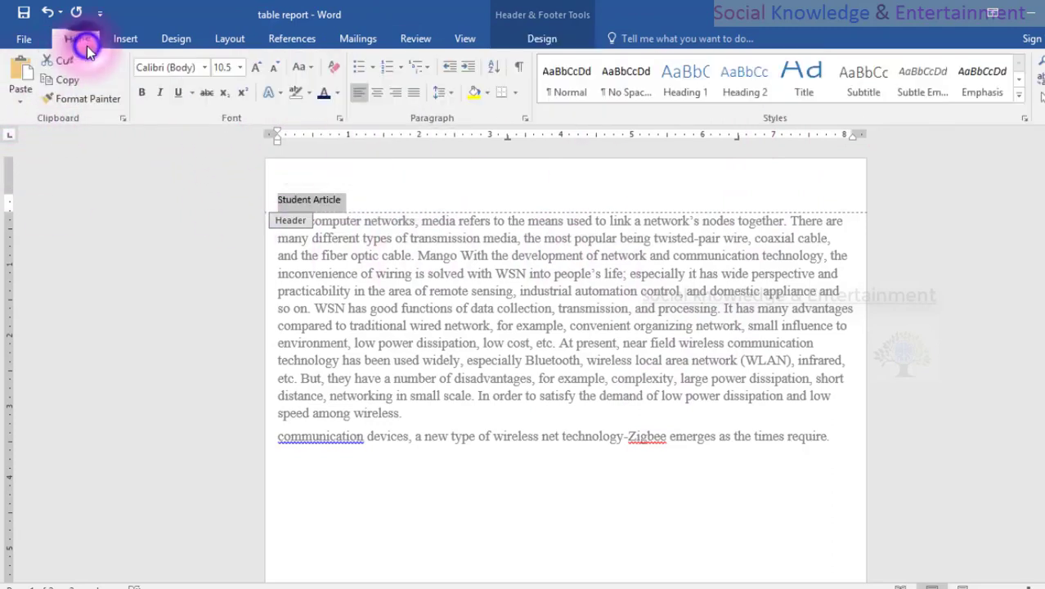
{"action": "left_click", "coordinate": [253, 68]}
{"action": "left_click", "coordinate": [253, 68]}
{"action": "left_click", "coordinate": [254, 69]}
{"action": "left_click", "coordinate": [253, 69]}
{"action": "left_click", "coordinate": [253, 68]}
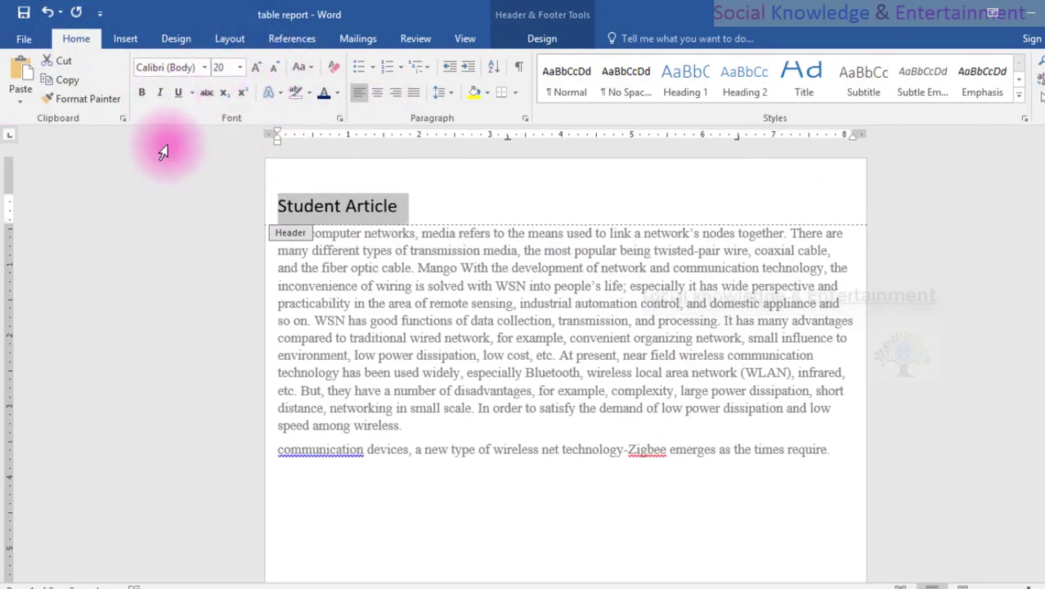
Format the header text as bold, centred and red, and return to the body text.
{"action": "left_click", "coordinate": [138, 95]}
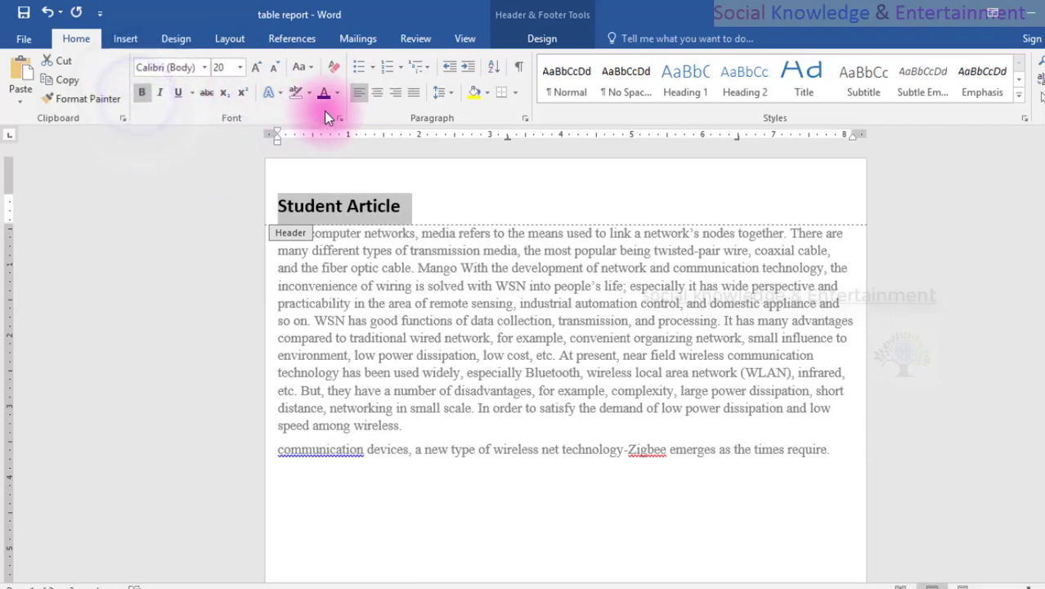
{"action": "left_click", "coordinate": [373, 97]}
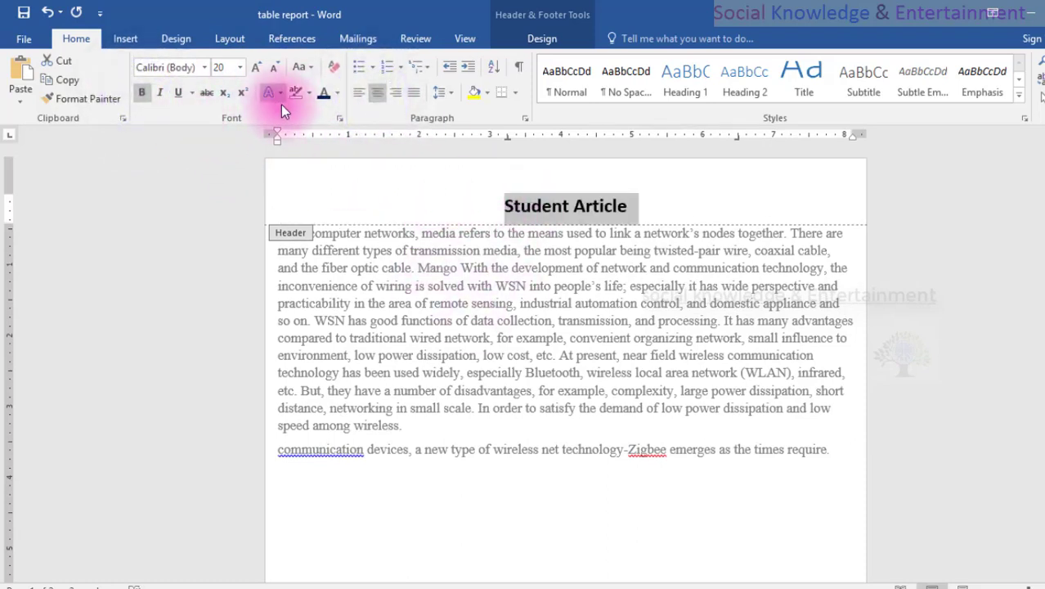
{"action": "left_click", "coordinate": [336, 95]}
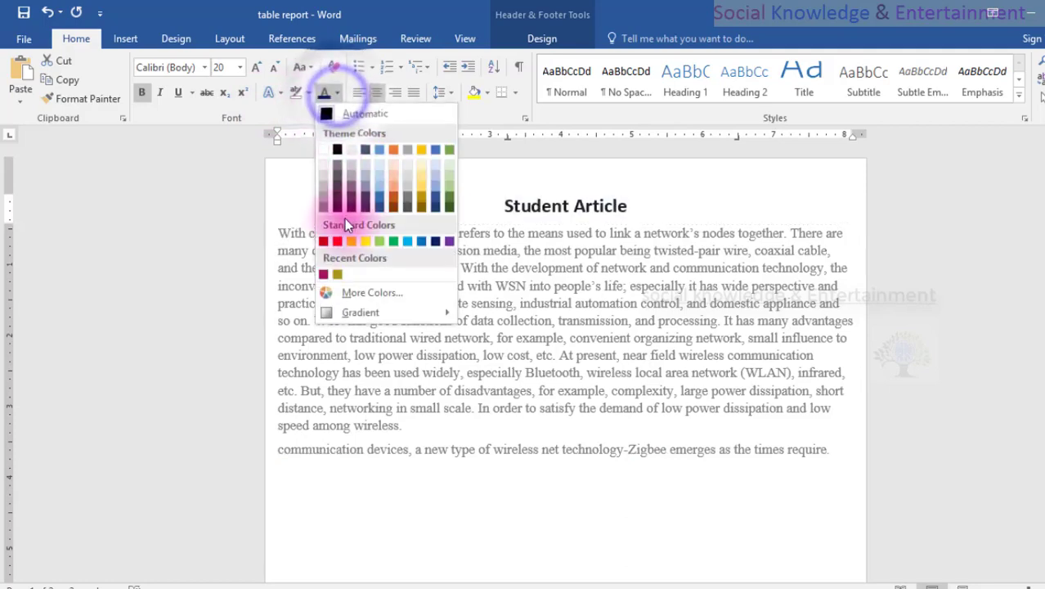
{"action": "left_click", "coordinate": [338, 241]}
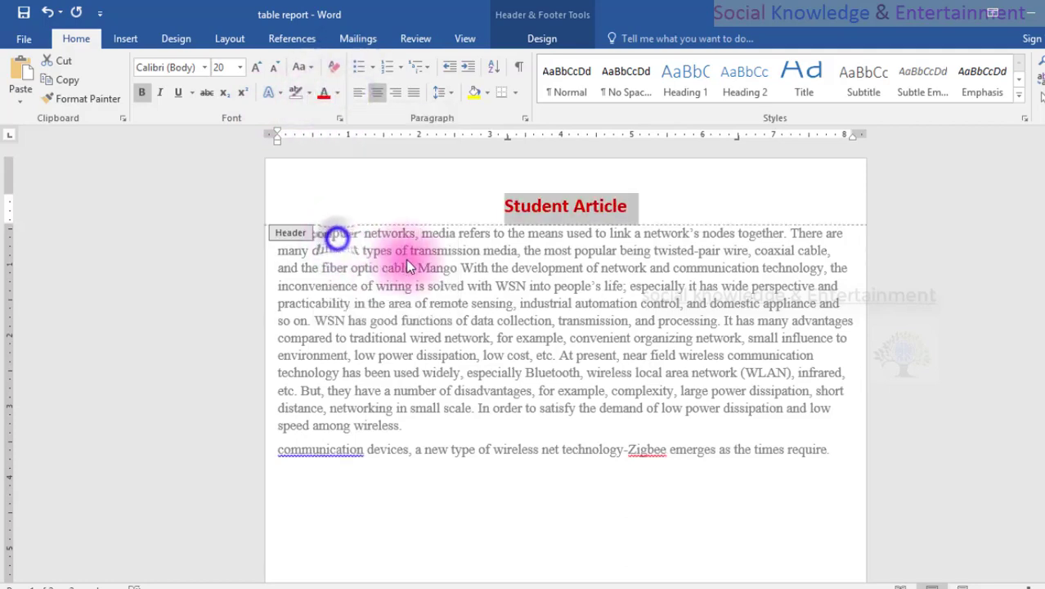
{"action": "double_click", "coordinate": [460, 265]}
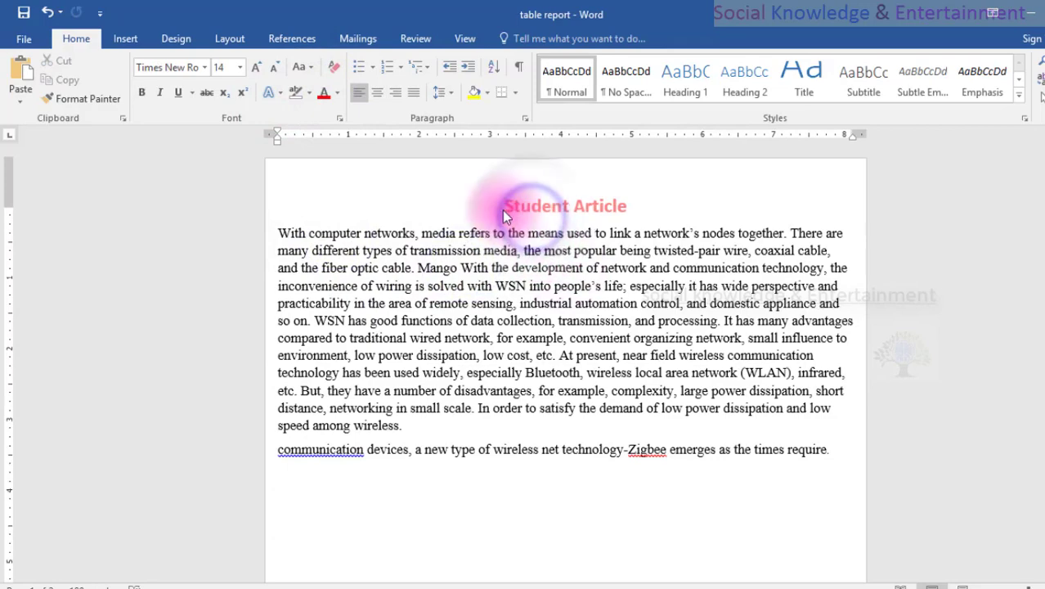
Reactivate the "Student Article" header area and switch back to the body text.
{"action": "double_click", "coordinate": [646, 204]}
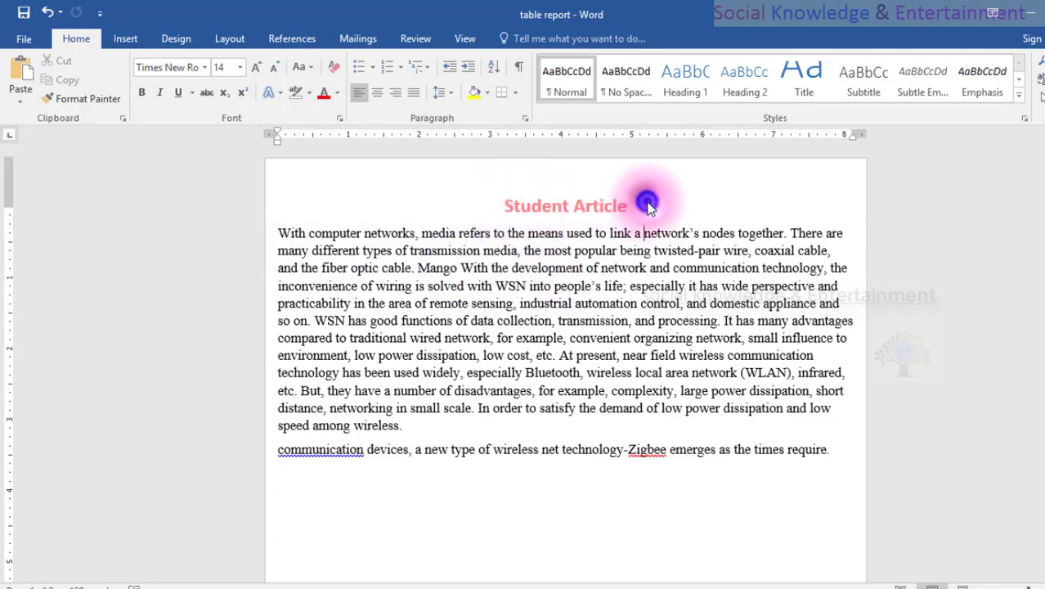
{"action": "left_click", "coordinate": [546, 277]}
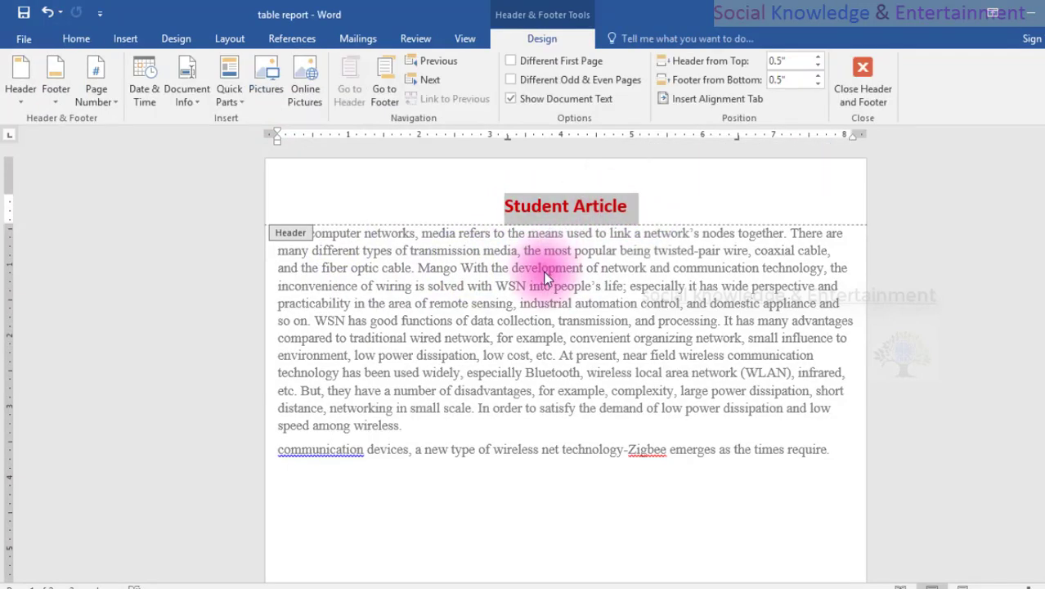
{"action": "triple_click", "coordinate": [546, 277]}
{"action": "left_click", "coordinate": [560, 280]}
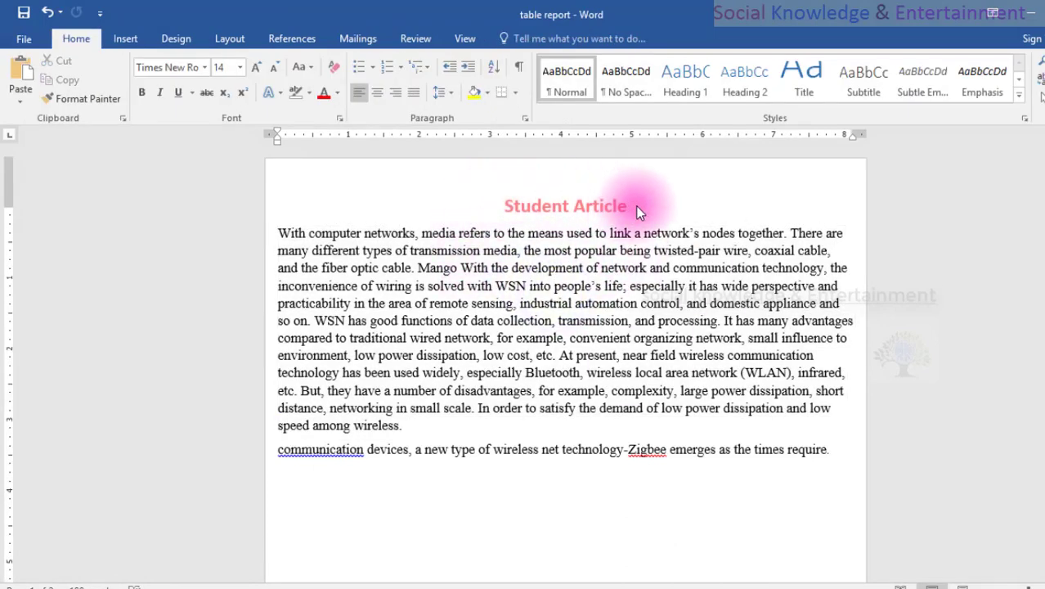
Open the header again, place the cursor inside its text, and leave it to select text in the body.
{"action": "double_click", "coordinate": [636, 206]}
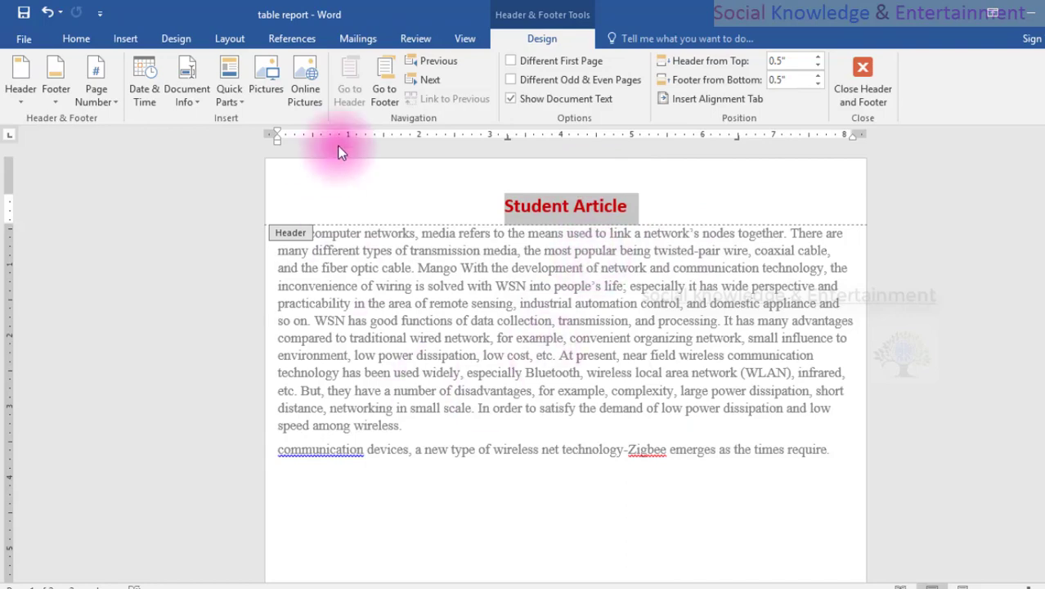
{"action": "left_click", "coordinate": [554, 216]}
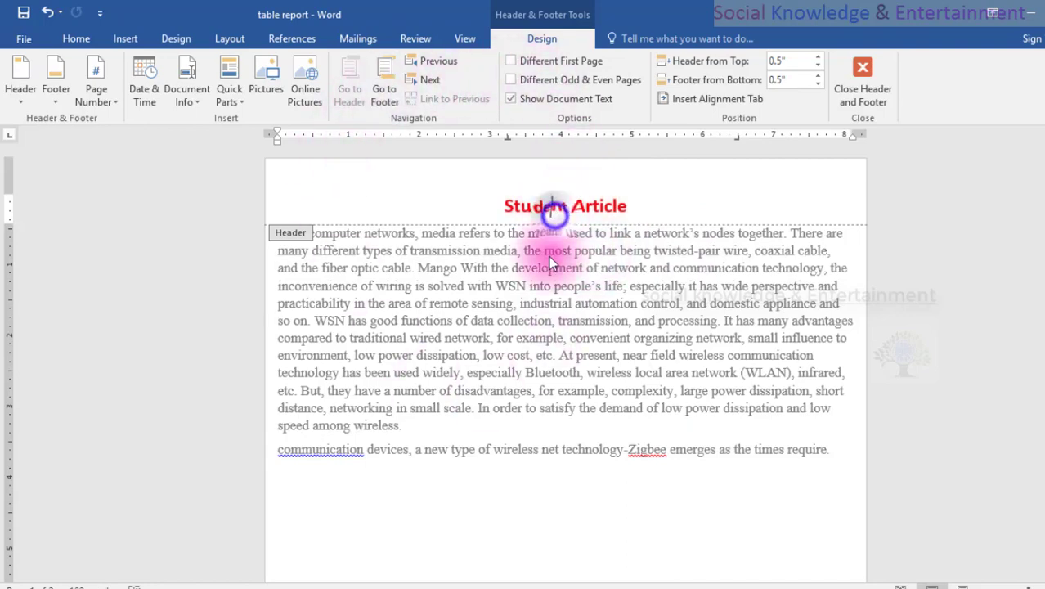
{"action": "left_click", "coordinate": [548, 253]}
{"action": "double_click", "coordinate": [133, 264]}
{"action": "left_click", "coordinate": [180, 356]}
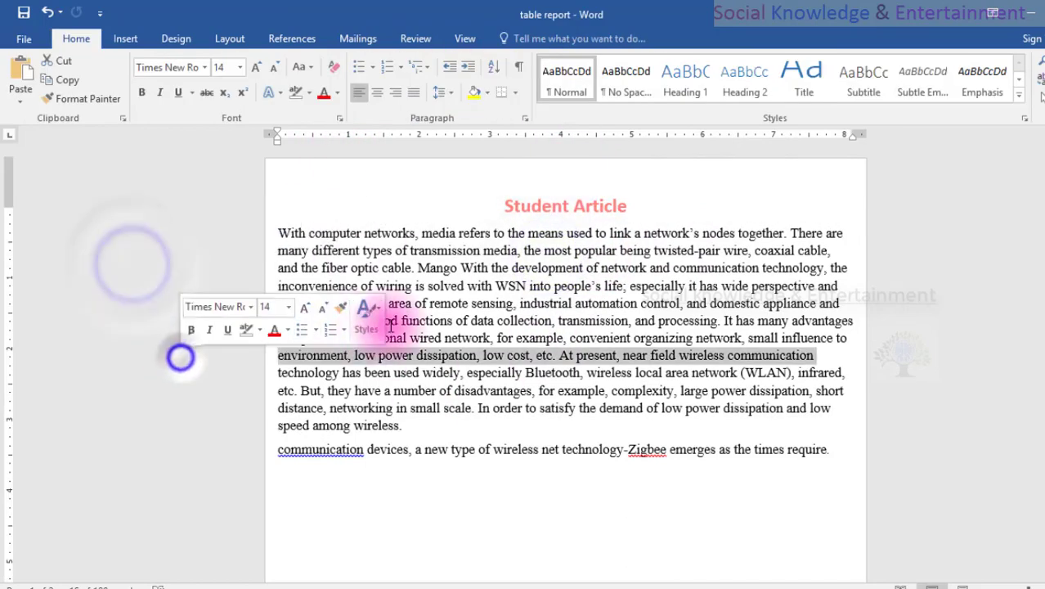
{"action": "left_click", "coordinate": [389, 323]}
{"action": "double_click", "coordinate": [419, 270]}
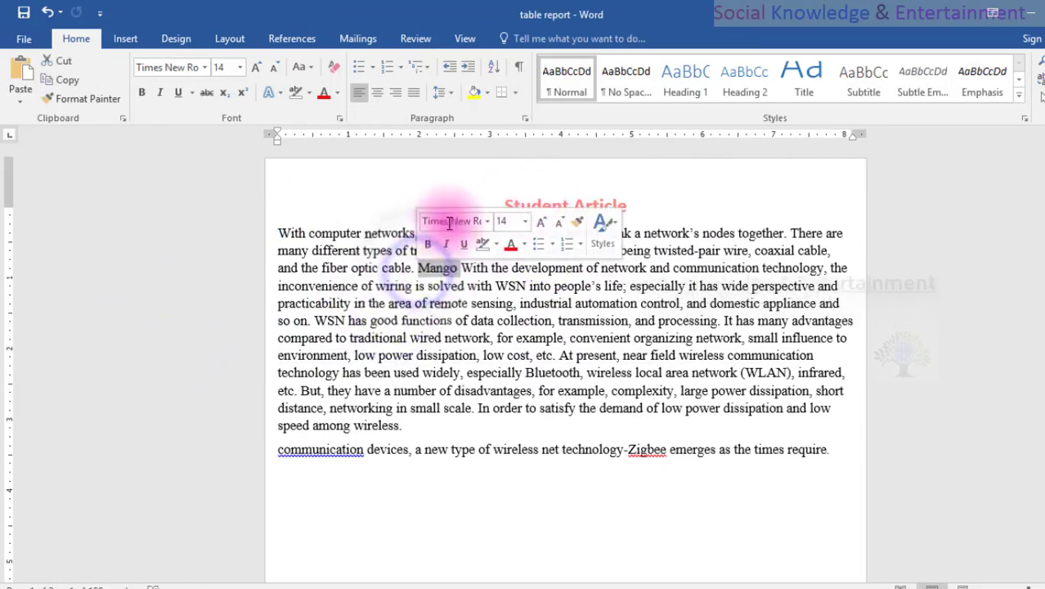
Examine the "Student Article" header on each page of the document and reopen the first page's header area.
{"action": "scroll", "coordinate": [491, 307], "scroll_direction": "down", "scroll_amount": 12}
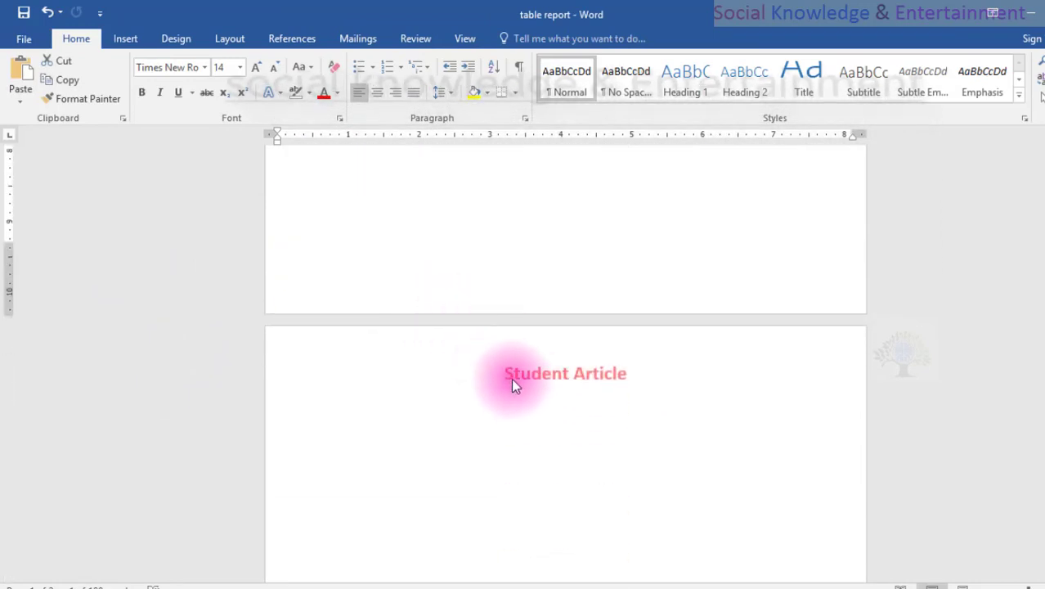
{"action": "scroll", "coordinate": [513, 369], "scroll_direction": "down", "scroll_amount": 1}
{"action": "scroll", "coordinate": [286, 282], "scroll_direction": "down", "scroll_amount": 6}
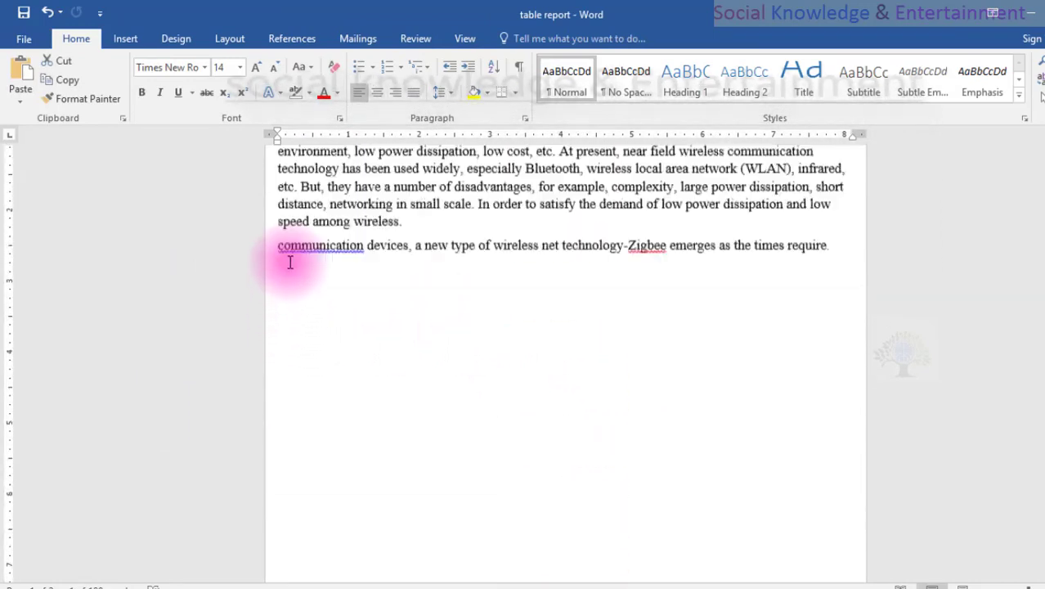
{"action": "scroll", "coordinate": [289, 262], "scroll_direction": "up", "scroll_amount": 4}
{"action": "left_click", "coordinate": [311, 262]}
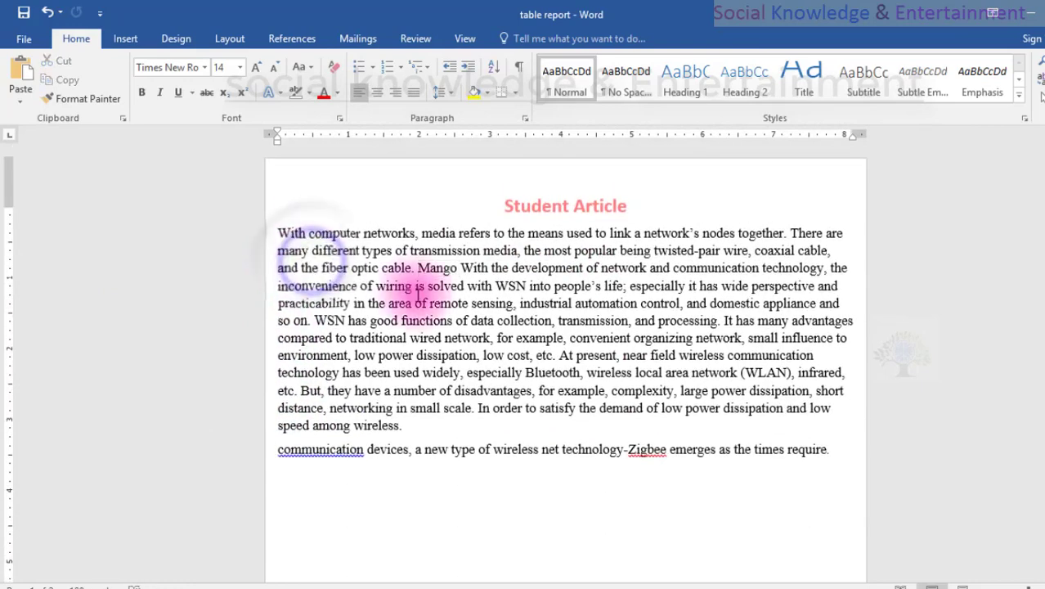
{"action": "scroll", "coordinate": [375, 252], "scroll_direction": "down", "scroll_amount": 10}
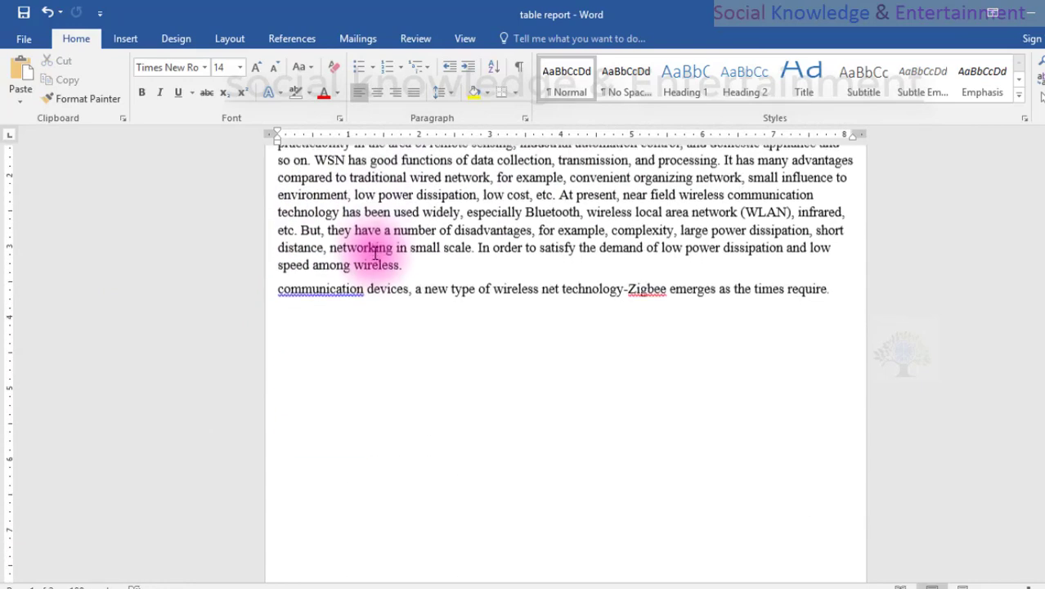
{"action": "scroll", "coordinate": [375, 258], "scroll_direction": "up", "scroll_amount": 10}
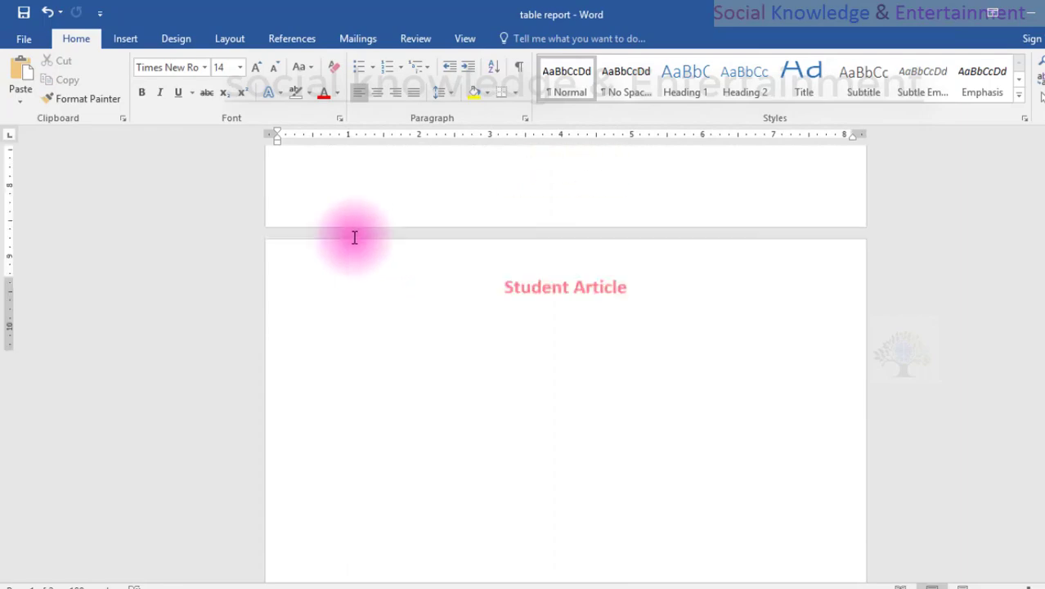
{"action": "scroll", "coordinate": [563, 282], "scroll_direction": "up", "scroll_amount": 2}
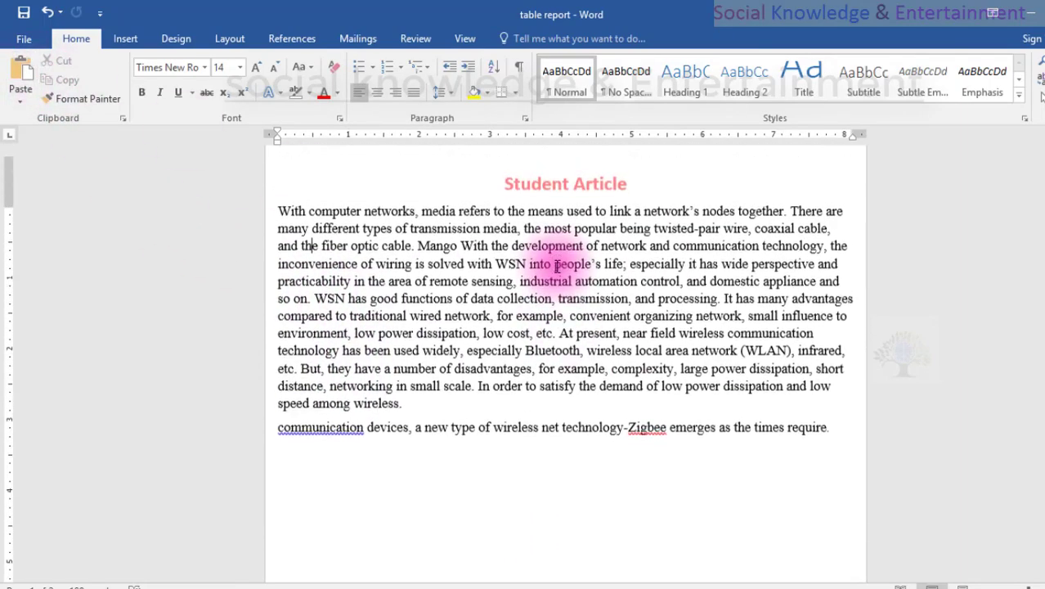
{"action": "scroll", "coordinate": [437, 317], "scroll_direction": "up", "scroll_amount": 5}
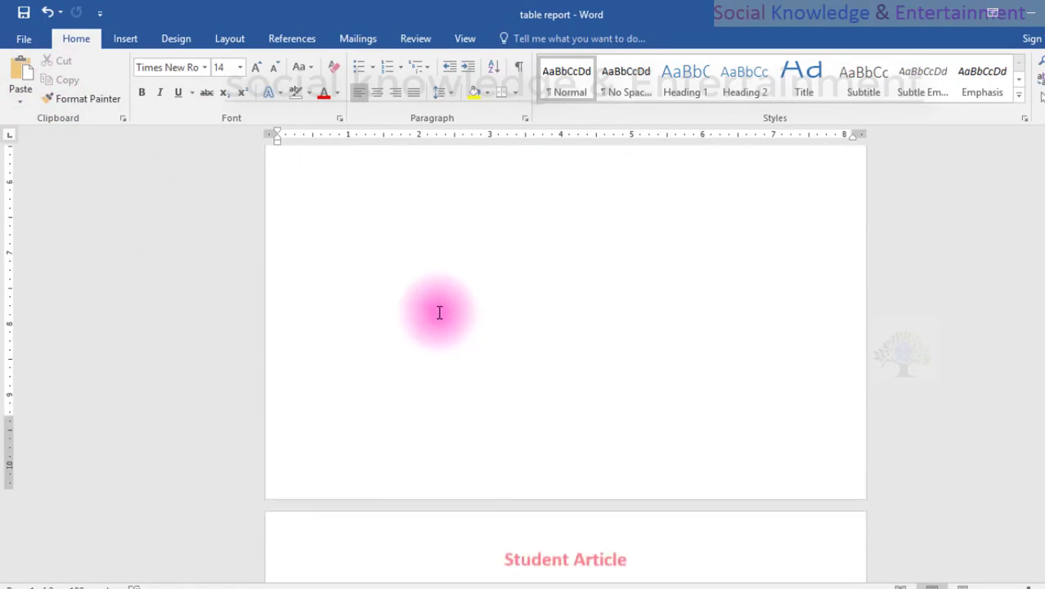
{"action": "scroll", "coordinate": [436, 310], "scroll_direction": "down", "scroll_amount": 3}
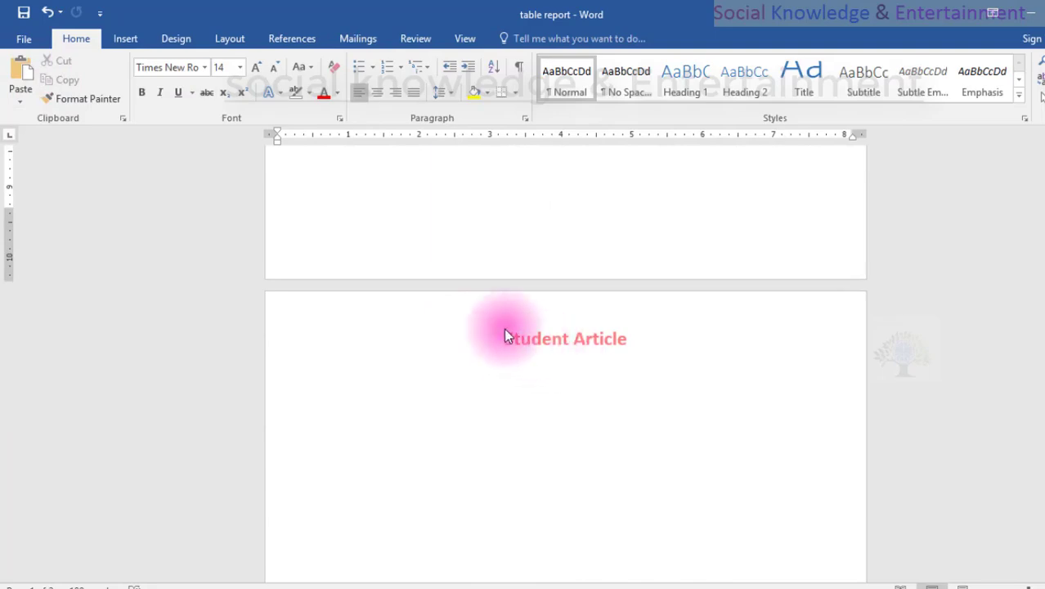
{"action": "scroll", "coordinate": [487, 325], "scroll_direction": "down", "scroll_amount": 10}
{"action": "scroll", "coordinate": [475, 317], "scroll_direction": "up", "scroll_amount": 6}
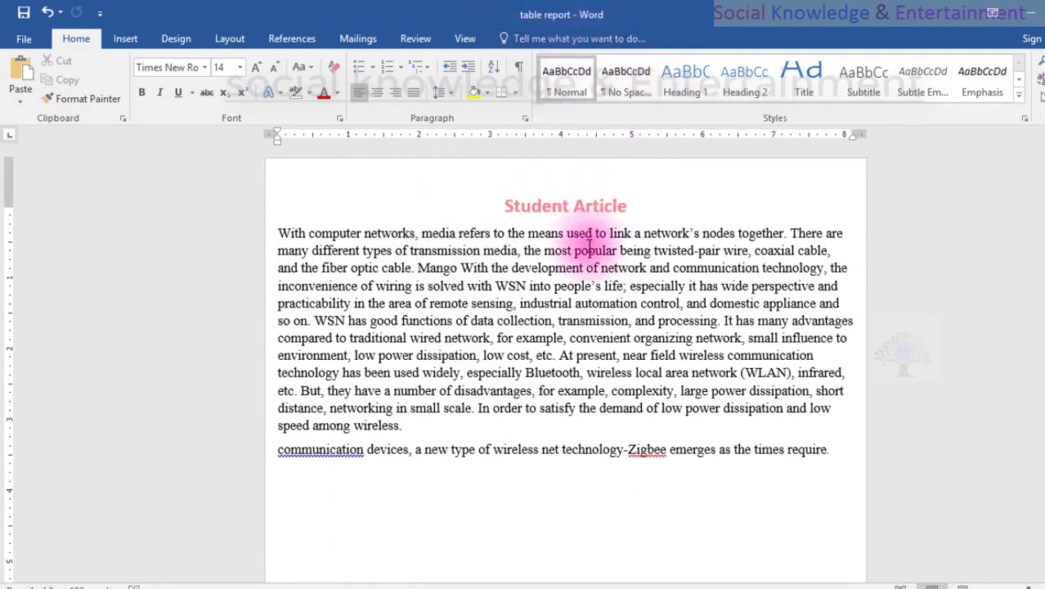
{"action": "double_click", "coordinate": [484, 219]}
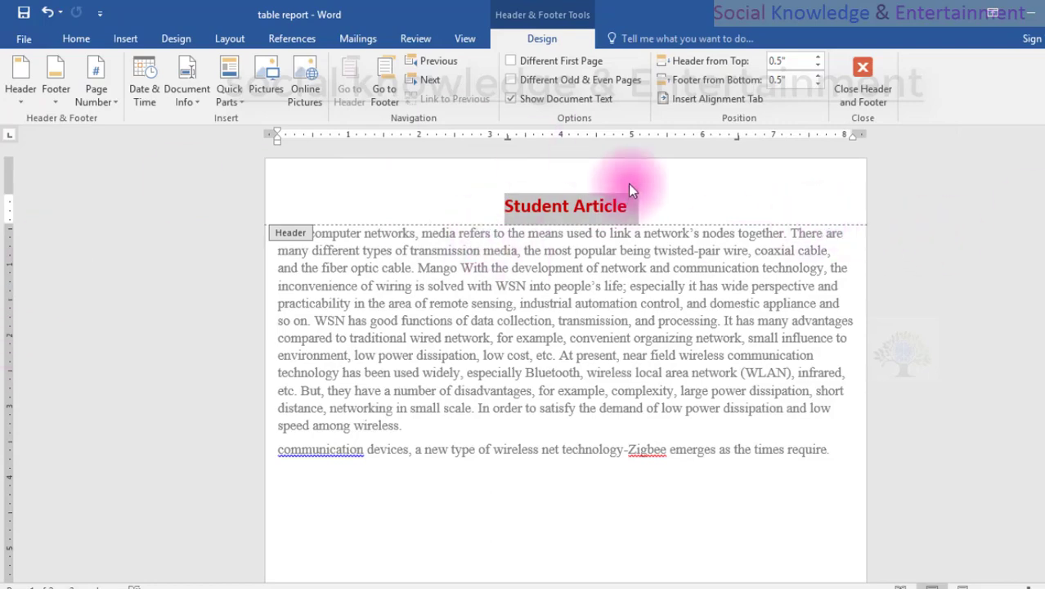
Return to the body text and insert a blank page after "development of" in the first paragraph.
{"action": "double_click", "coordinate": [599, 274]}
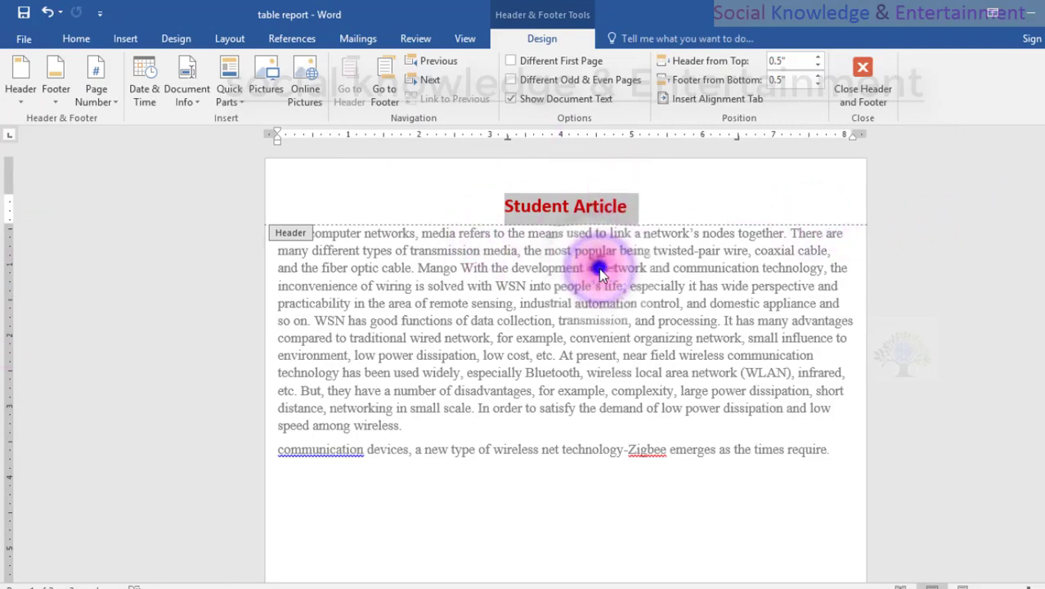
{"action": "scroll", "coordinate": [584, 313], "scroll_direction": "down", "scroll_amount": 5}
{"action": "scroll", "coordinate": [572, 344], "scroll_direction": "down", "scroll_amount": 4}
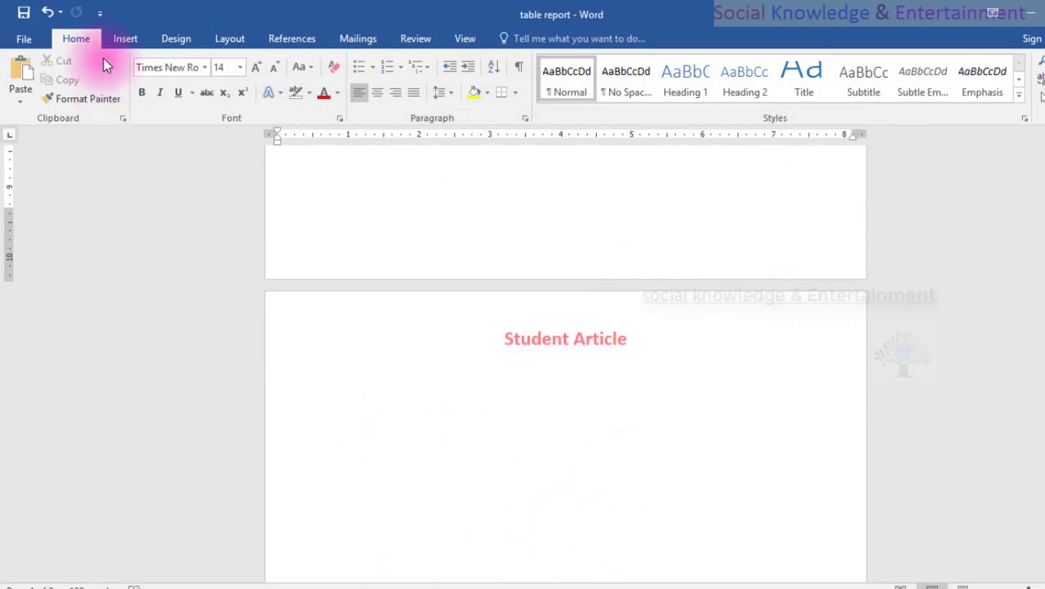
{"action": "left_click", "coordinate": [122, 40]}
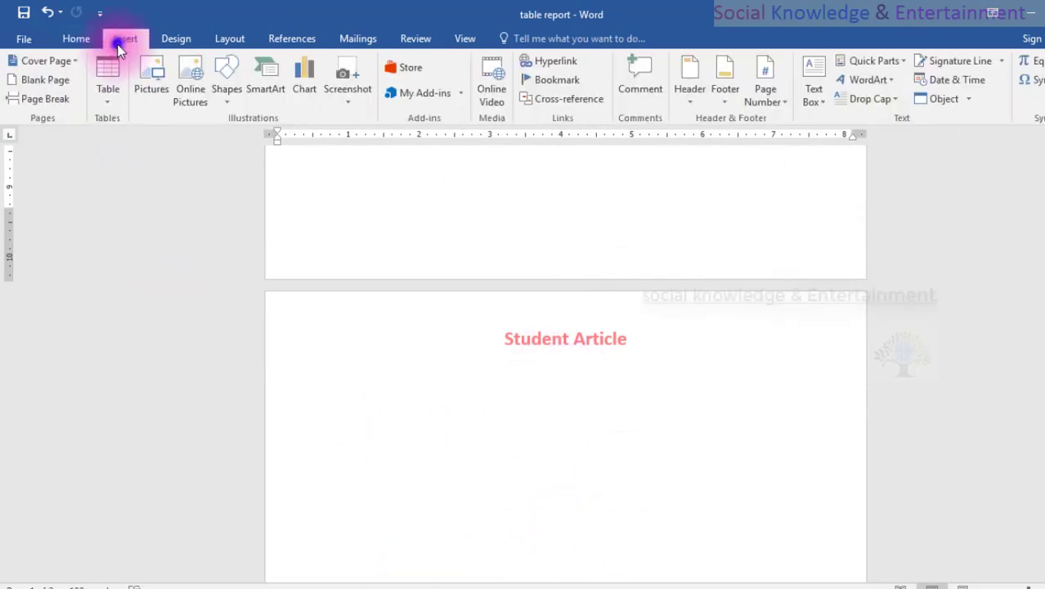
{"action": "left_click", "coordinate": [49, 74]}
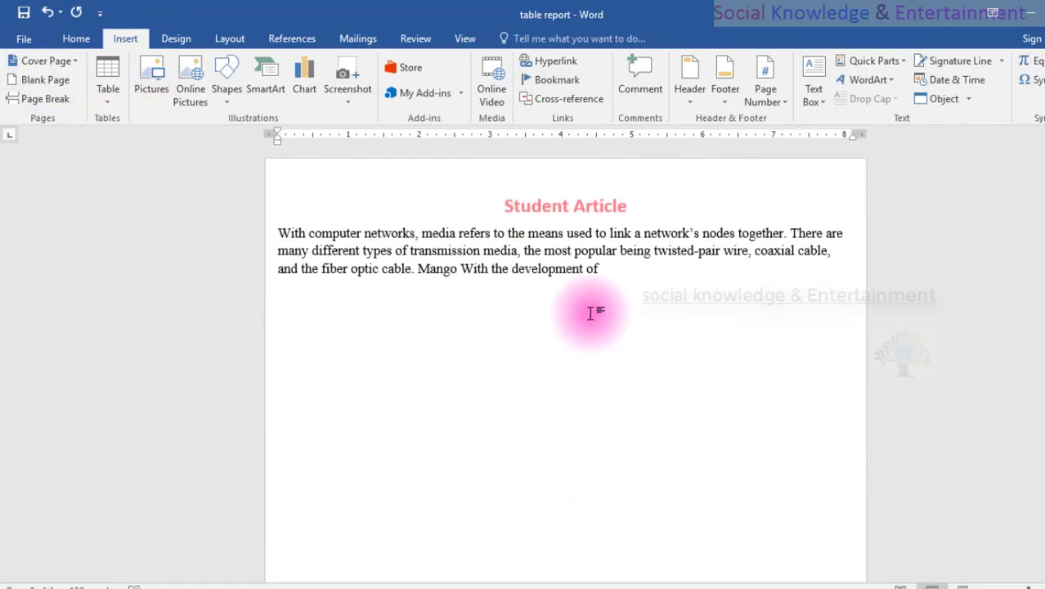
Examine the "Student Article" header on every page, including the inserted blank one, and undo the blank page insertion.
{"action": "scroll", "coordinate": [592, 314], "scroll_direction": "down", "scroll_amount": 15}
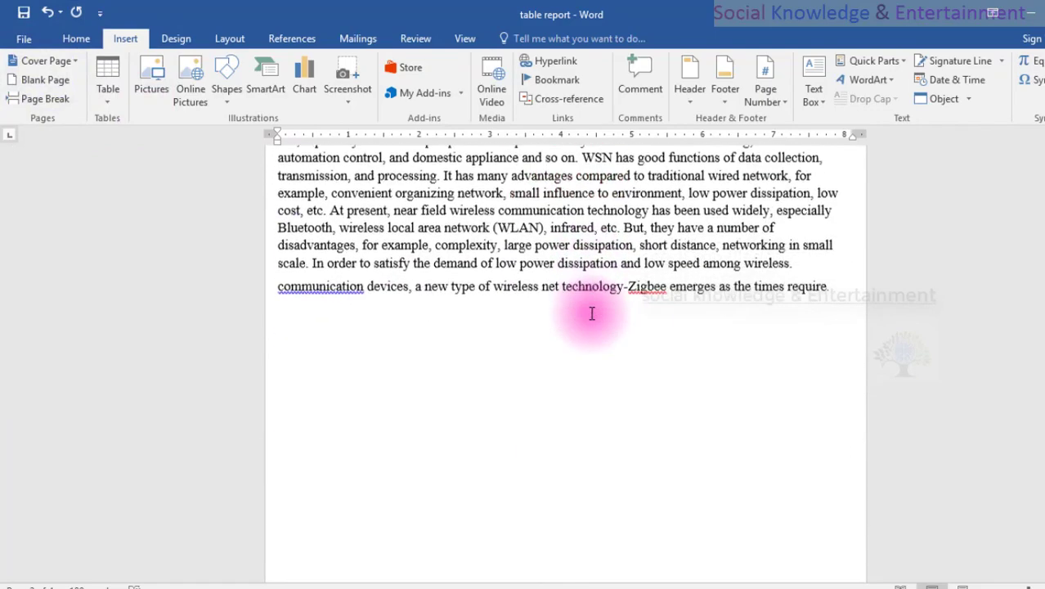
{"action": "scroll", "coordinate": [591, 312], "scroll_direction": "up", "scroll_amount": 3}
{"action": "scroll", "coordinate": [591, 313], "scroll_direction": "up", "scroll_amount": 2}
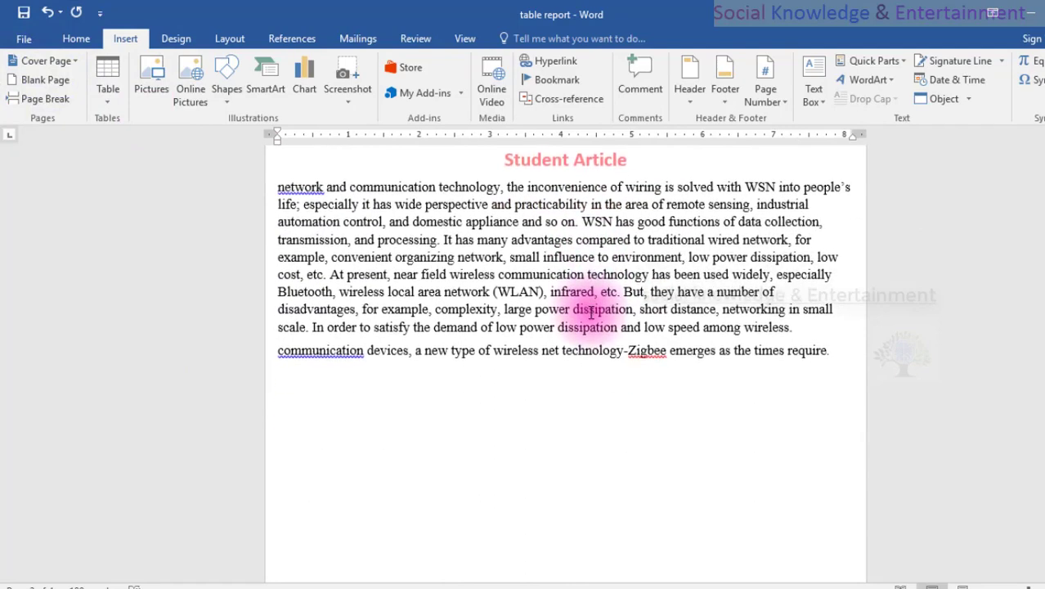
{"action": "scroll", "coordinate": [591, 313], "scroll_direction": "up", "scroll_amount": 20}
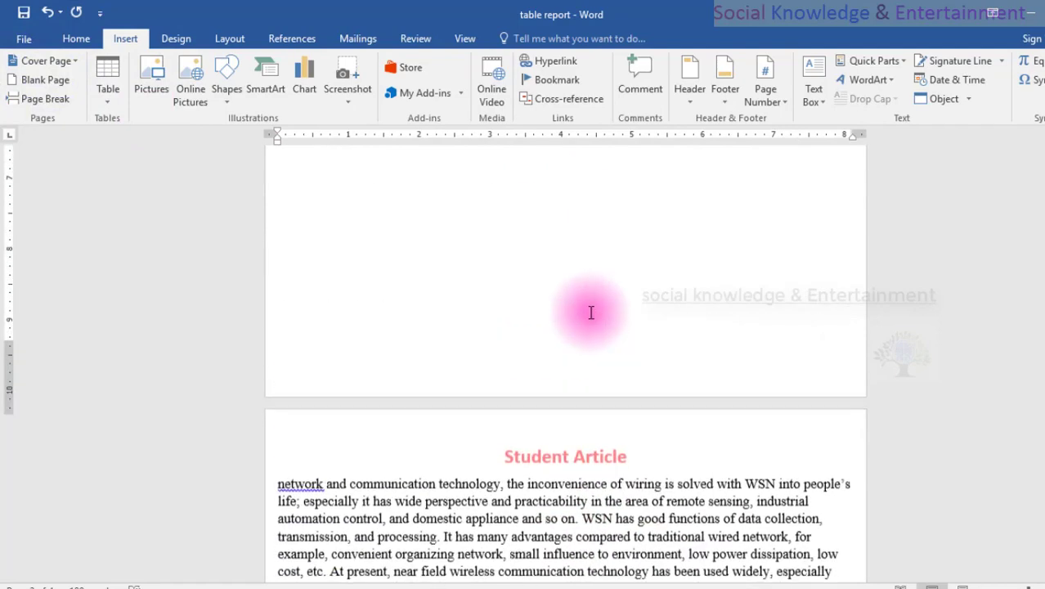
{"action": "scroll", "coordinate": [592, 312], "scroll_direction": "down", "scroll_amount": 20}
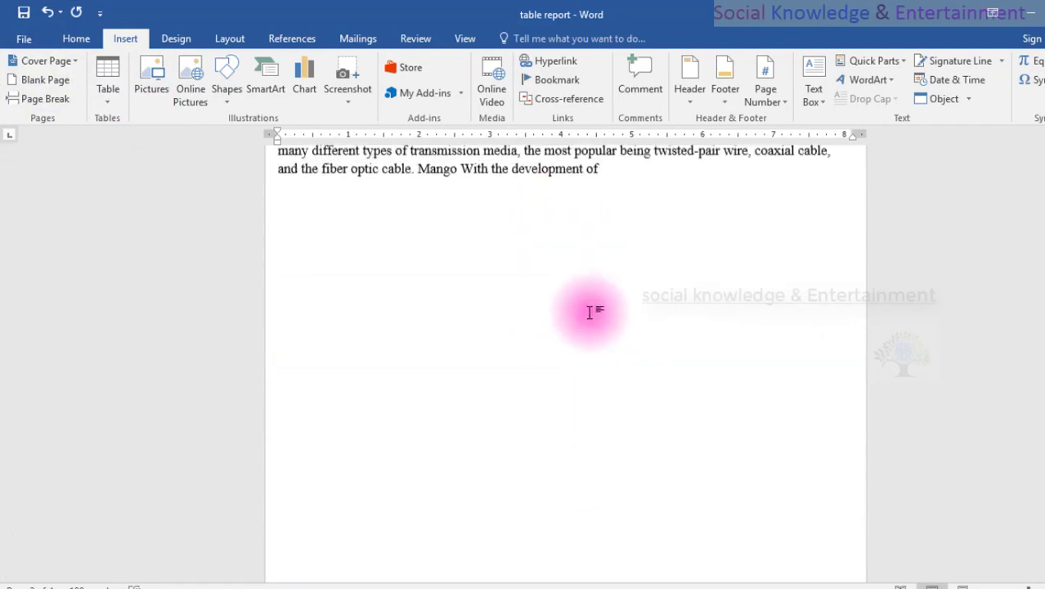
{"action": "scroll", "coordinate": [592, 312], "scroll_direction": "up", "scroll_amount": 3}
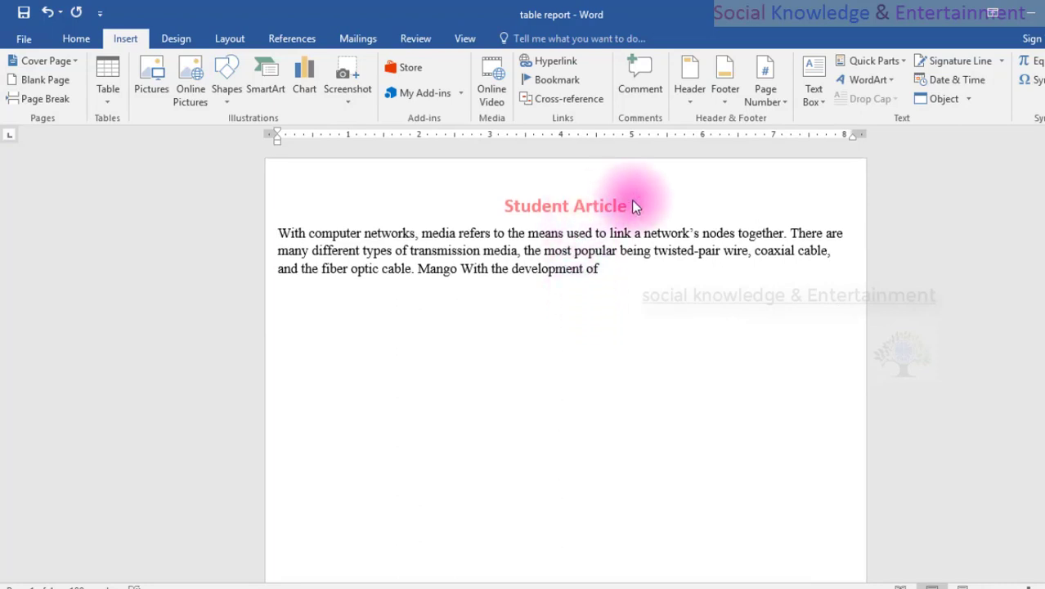
{"action": "scroll", "coordinate": [571, 241], "scroll_direction": "up", "scroll_amount": 15}
{"action": "scroll", "coordinate": [561, 292], "scroll_direction": "down", "scroll_amount": 1}
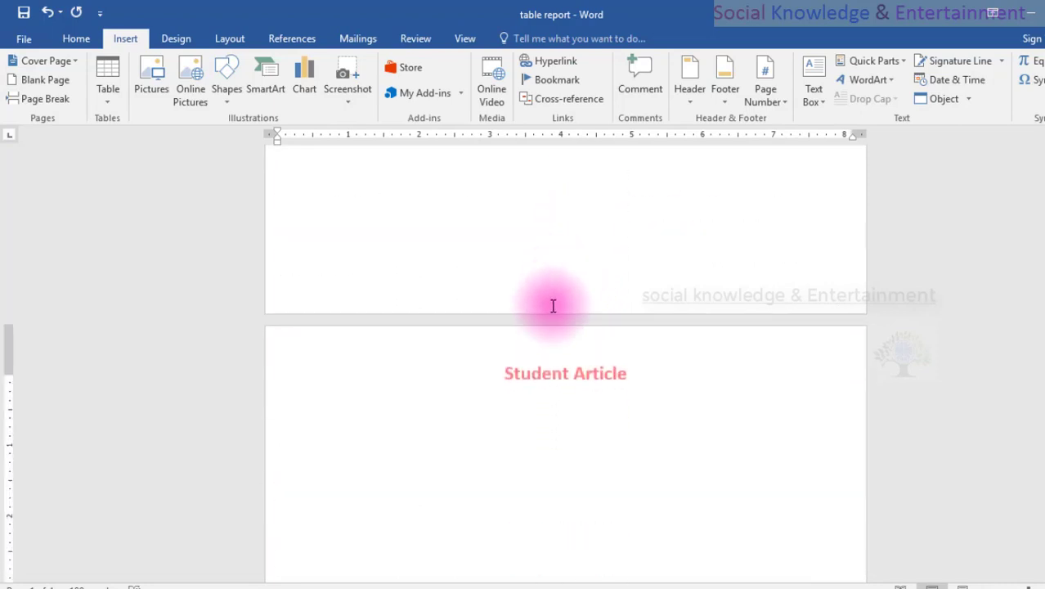
{"action": "scroll", "coordinate": [550, 356], "scroll_direction": "down", "scroll_amount": 2}
{"action": "scroll", "coordinate": [549, 357], "scroll_direction": "up", "scroll_amount": 5}
{"action": "scroll", "coordinate": [549, 356], "scroll_direction": "down", "scroll_amount": 19}
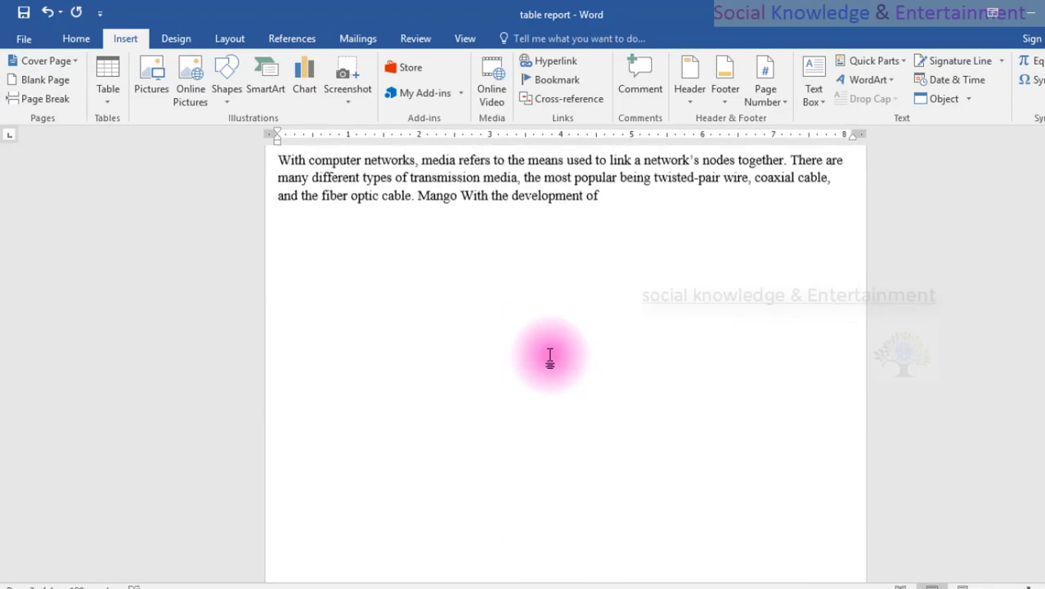
{"action": "scroll", "coordinate": [549, 357], "scroll_direction": "up", "scroll_amount": 1}
{"action": "type", "text": "network and communication technology, the inconvenience of wiring is solved with WSN into people's life; especially it has wide perspective and practicability in the area of remote sensing, industrial automation control, and domestic appliance and so on. WSN has good functions of data collection, transmission, and processing. It has many advantages compared to traditional wired network, for example, convenient organizing network, small influence to environment, low power dissipation, low cost, etc. At present, near field wireless communication technology has been used widely, especially Bluetooth, wireless local area network (WLAN), infrared, etc. But, they have a number of disadvantages, for example, complexity, large power dissipation, short distance, networking in small scale. In order to satisfy the demand of low power dissipation and low speed among wireless. communication devices, a new type of wireless net technology-Zigbee emerges as the times require."}
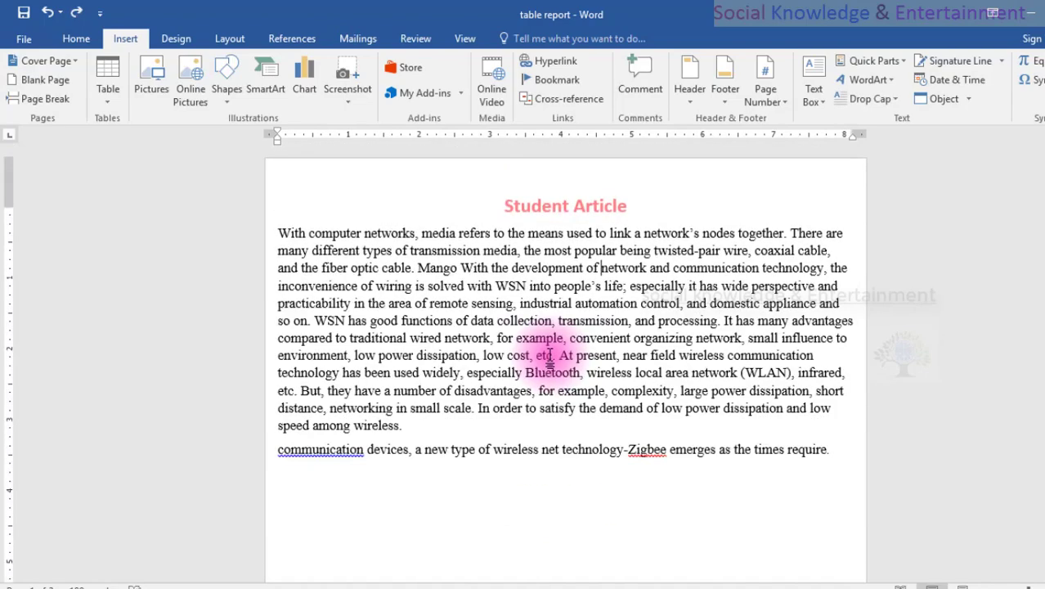
Add the footer text "Date : / /2020" at the bottom of the first page and return to the body text.
{"action": "scroll", "coordinate": [577, 499], "scroll_direction": "down", "scroll_amount": 2}
{"action": "scroll", "coordinate": [574, 500], "scroll_direction": "up", "scroll_amount": 9}
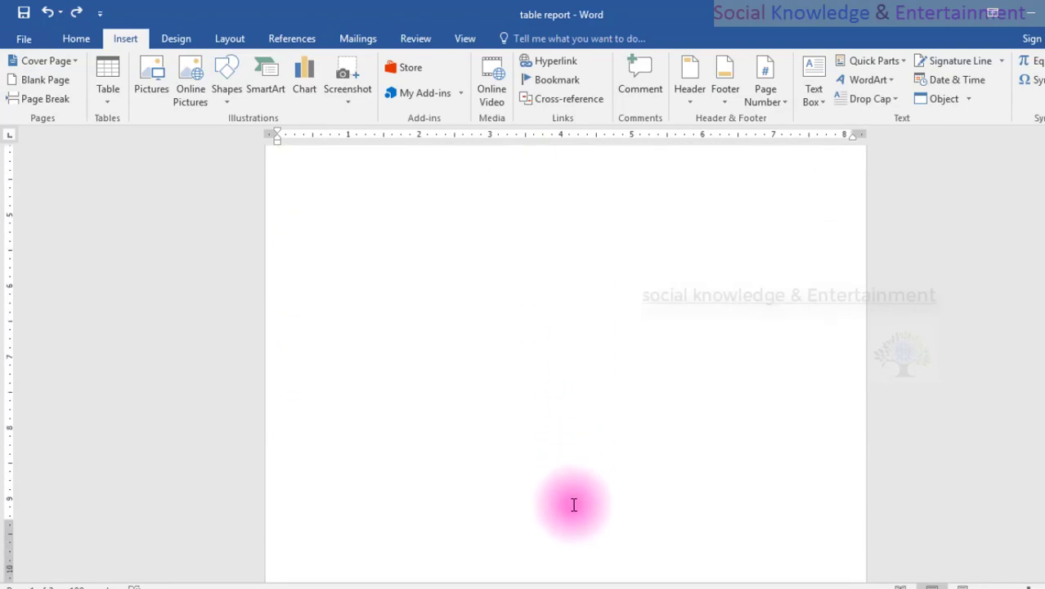
{"action": "double_click", "coordinate": [571, 497]}
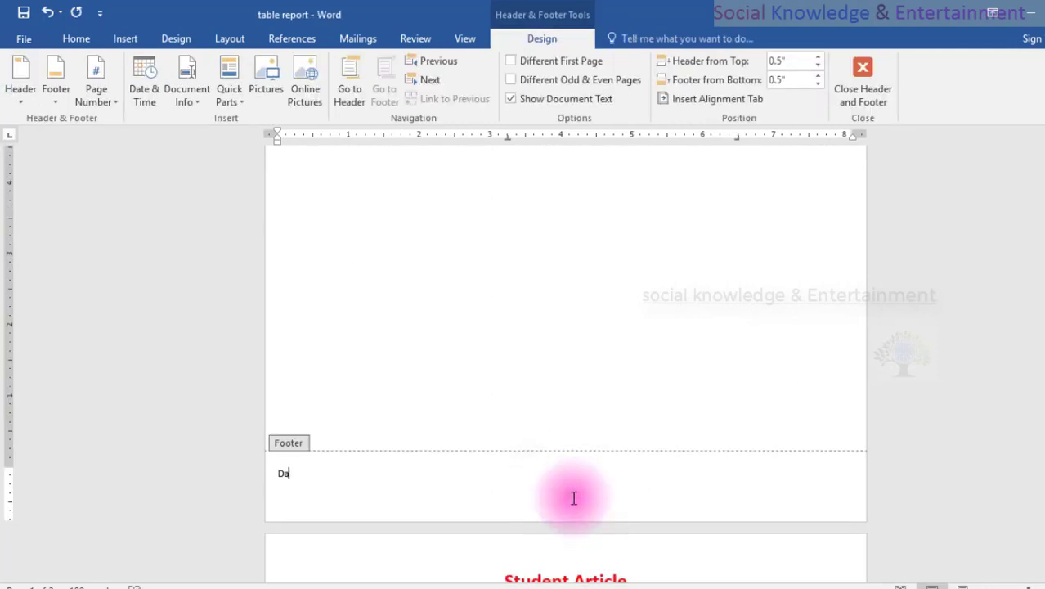
{"action": "type", "text": "Date :  /   /"}
{"action": "type", "text": "2020"}
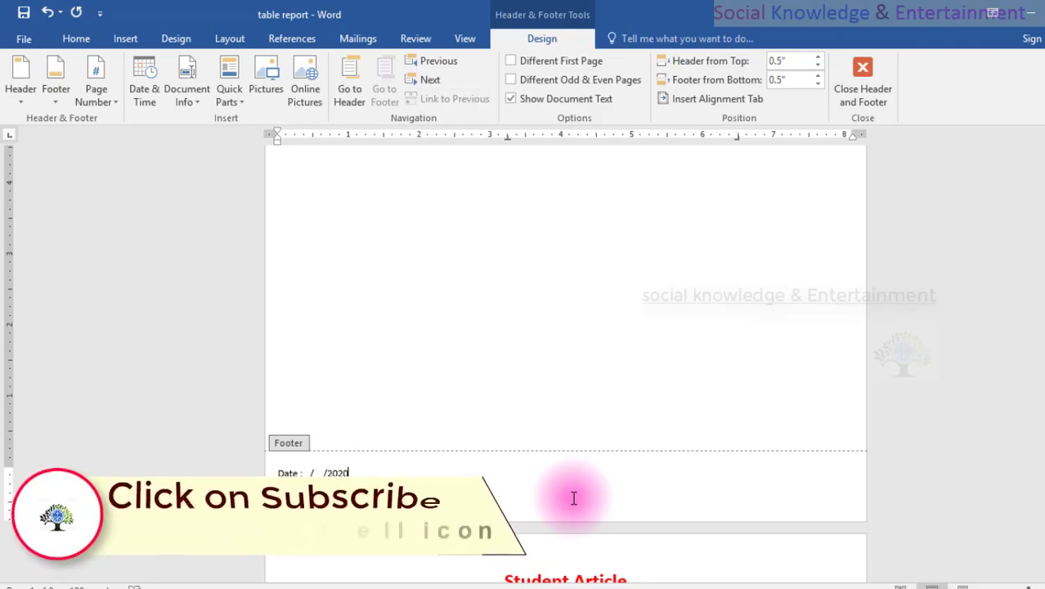
{"action": "double_click", "coordinate": [140, 333]}
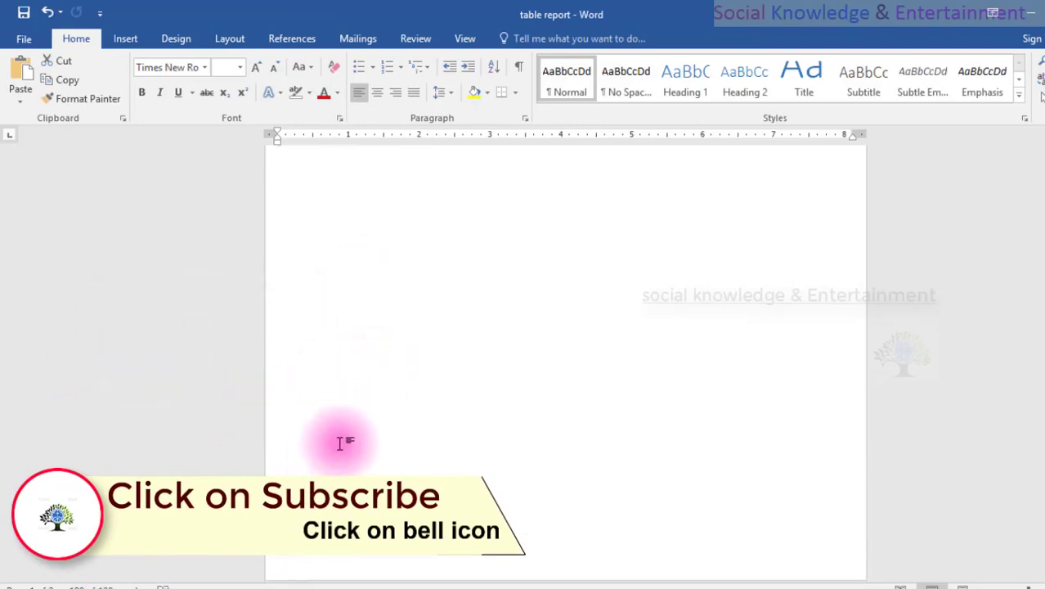
Check the date footer on the pages, delete its text, and return to the body text.
{"action": "scroll", "coordinate": [343, 433], "scroll_direction": "down", "scroll_amount": 5}
{"action": "scroll", "coordinate": [342, 427], "scroll_direction": "down", "scroll_amount": 3}
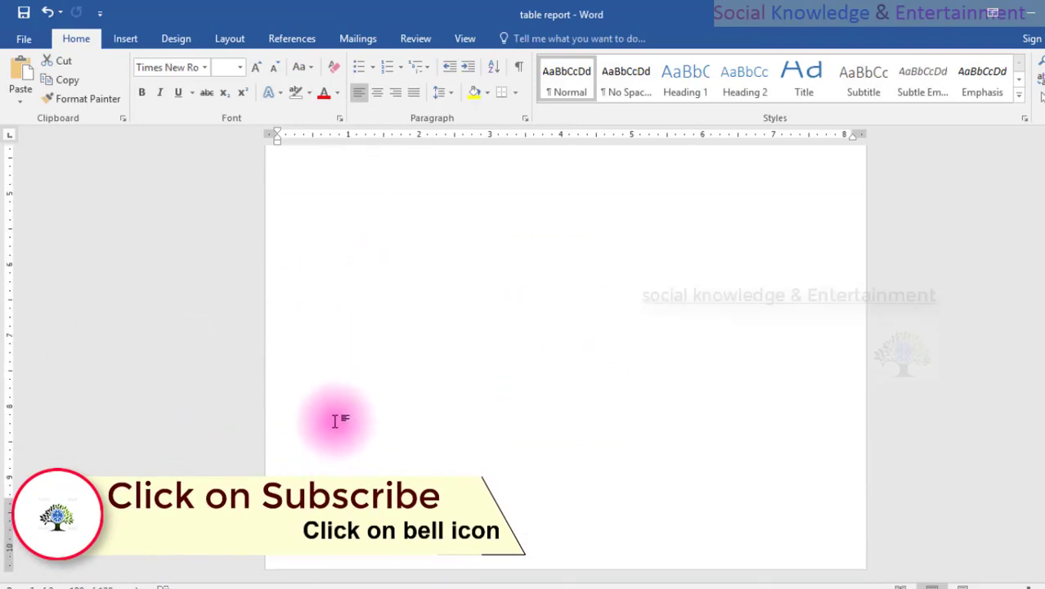
{"action": "scroll", "coordinate": [327, 474], "scroll_direction": "up", "scroll_amount": 5}
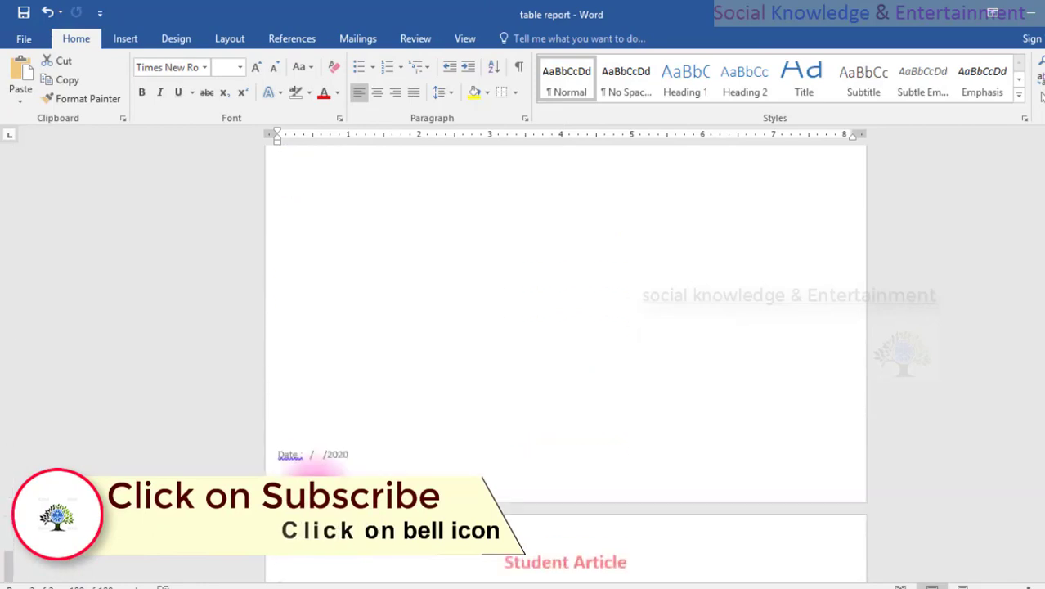
{"action": "double_click", "coordinate": [315, 491]}
{"action": "left_click_drag", "start_coordinate": [372, 489], "coordinate": [172, 489]}
{"action": "key", "text": "Delete"}
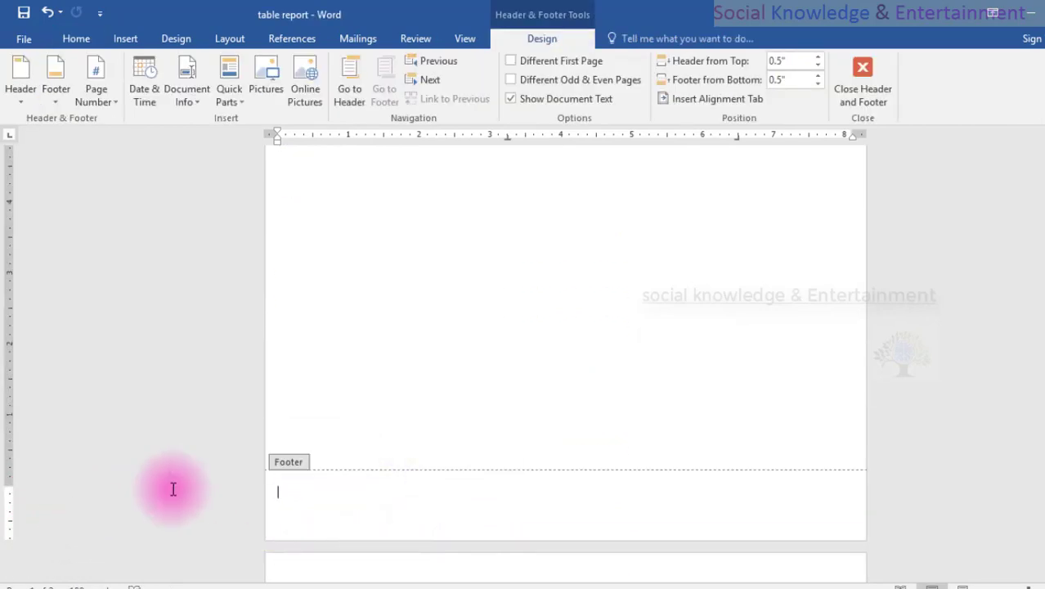
{"action": "double_click", "coordinate": [926, 277]}
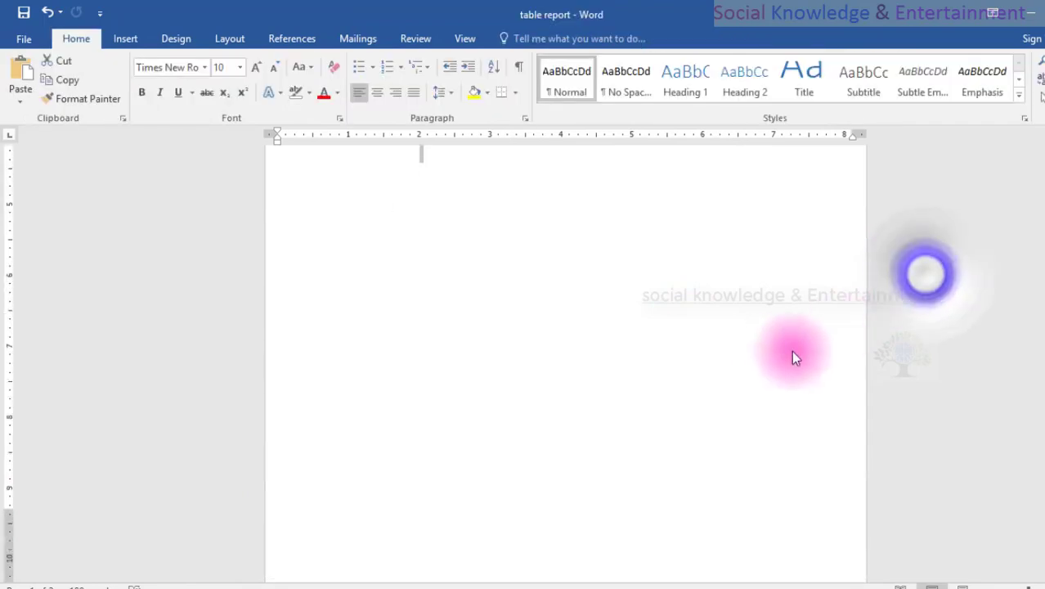
Try the Different First Page option on the first page's header and undo the change.
{"action": "scroll", "coordinate": [722, 385], "scroll_direction": "up", "scroll_amount": 20}
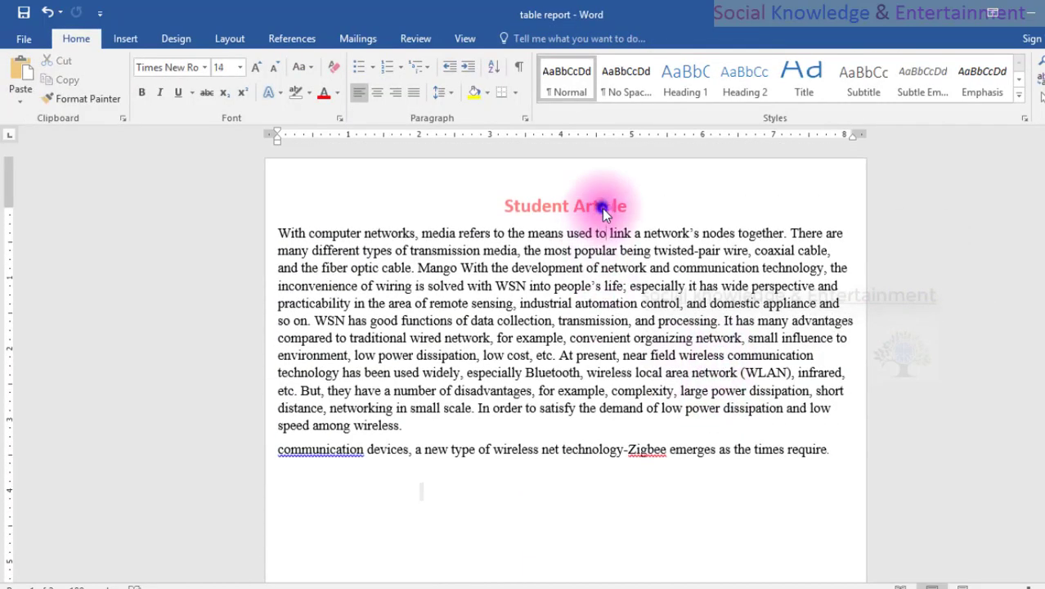
{"action": "double_click", "coordinate": [644, 197]}
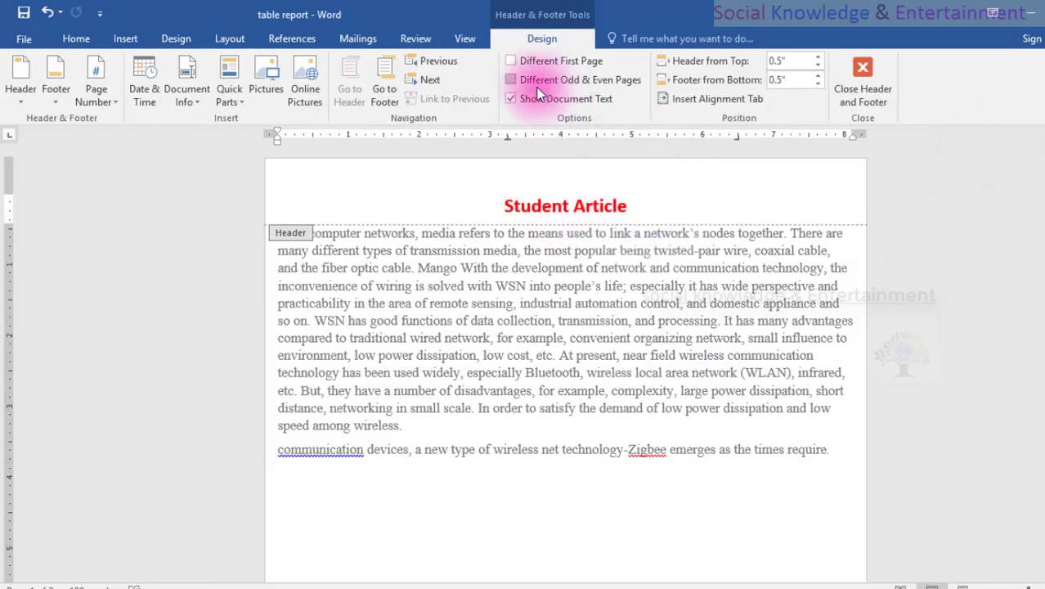
{"action": "left_click", "coordinate": [535, 64]}
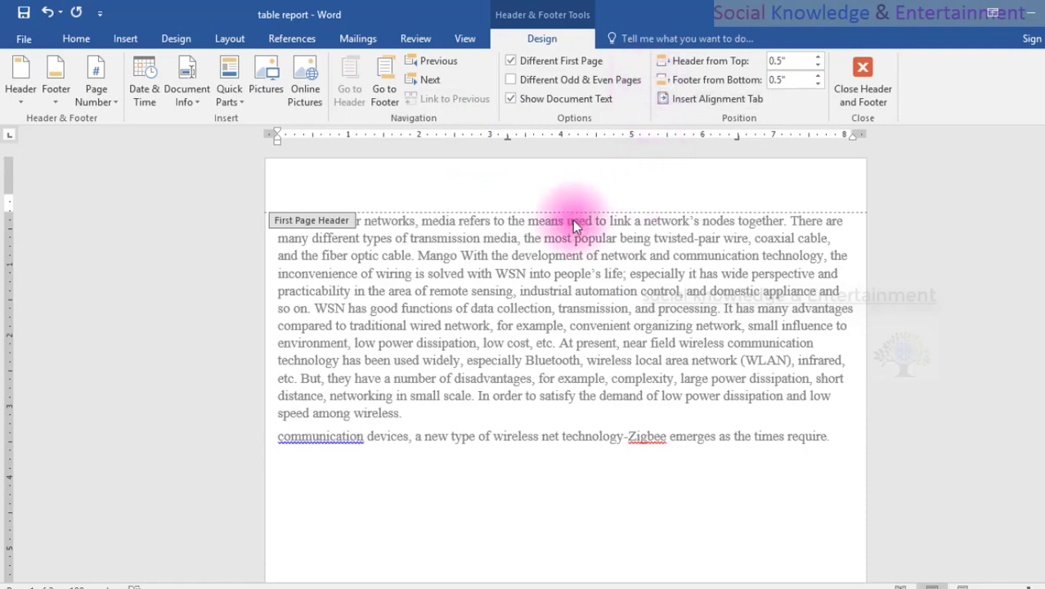
{"action": "left_click", "coordinate": [47, 12]}
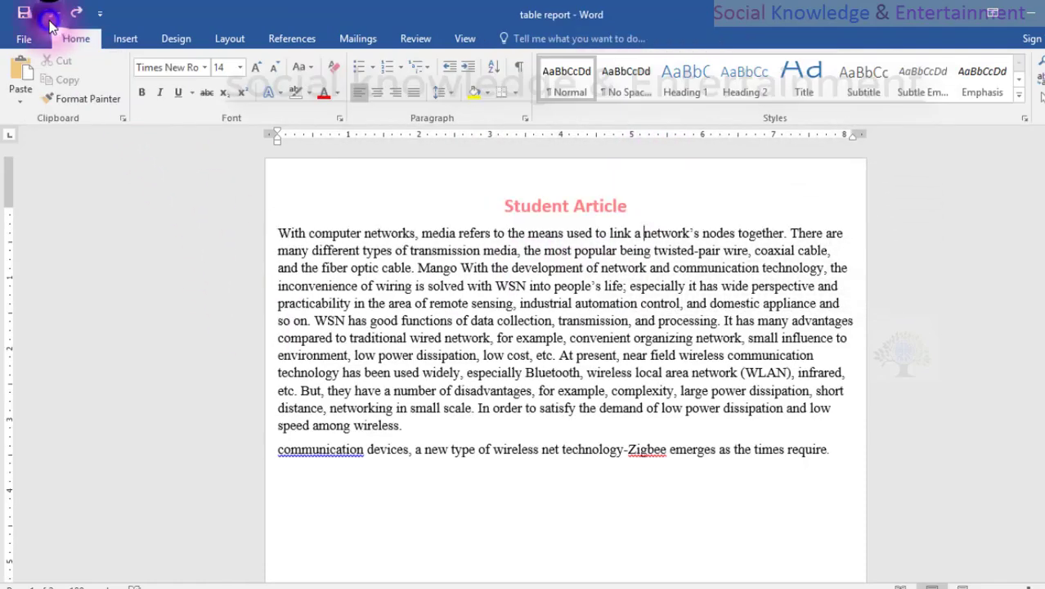
Copy the "Student Article" header text and turn on Different First Page.
{"action": "double_click", "coordinate": [474, 201]}
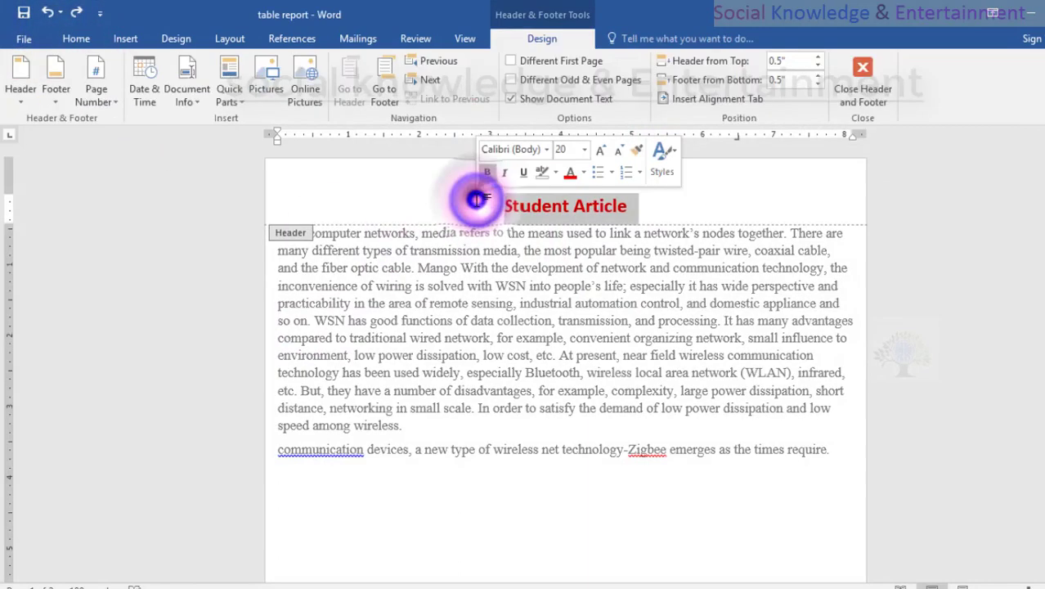
{"action": "right_click", "coordinate": [543, 201]}
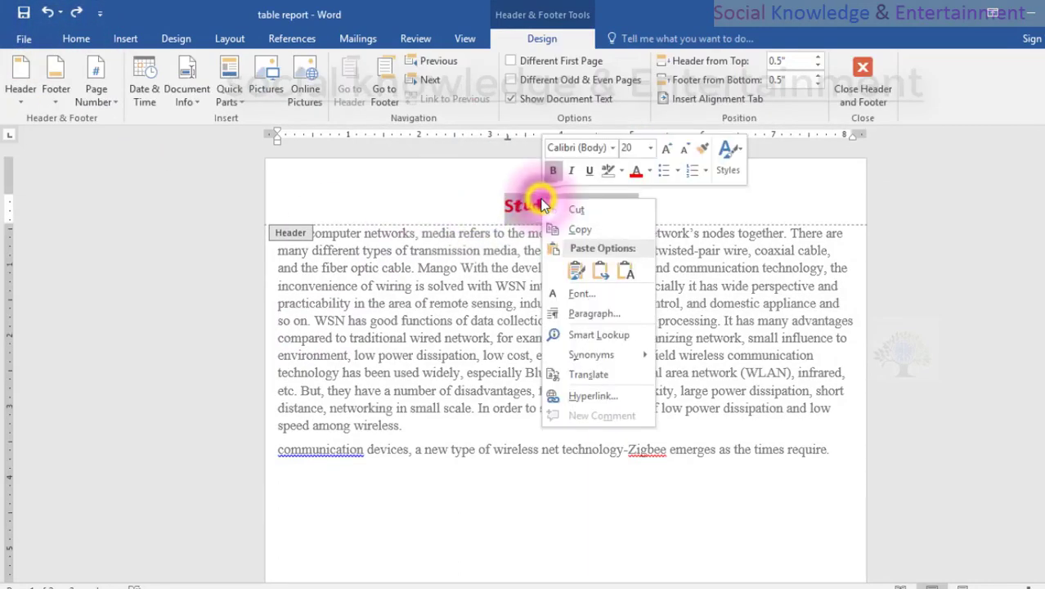
{"action": "left_click", "coordinate": [576, 230]}
{"action": "left_click", "coordinate": [525, 58]}
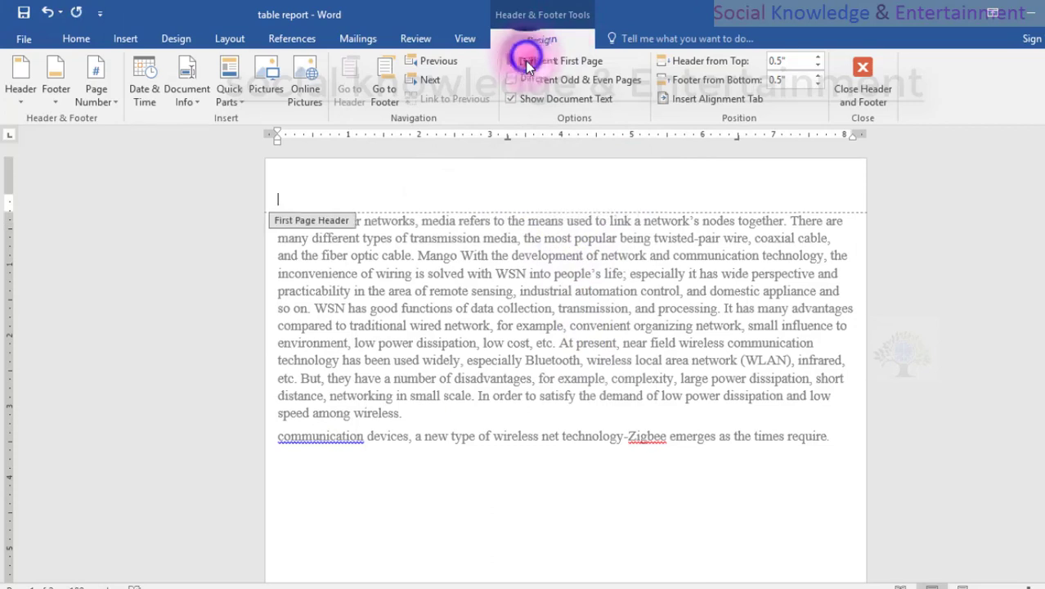
Paste the copied title into the first page header, remove the extra blank line below it, and return to the body text.
{"action": "right_click", "coordinate": [564, 193]}
{"action": "left_click", "coordinate": [596, 266]}
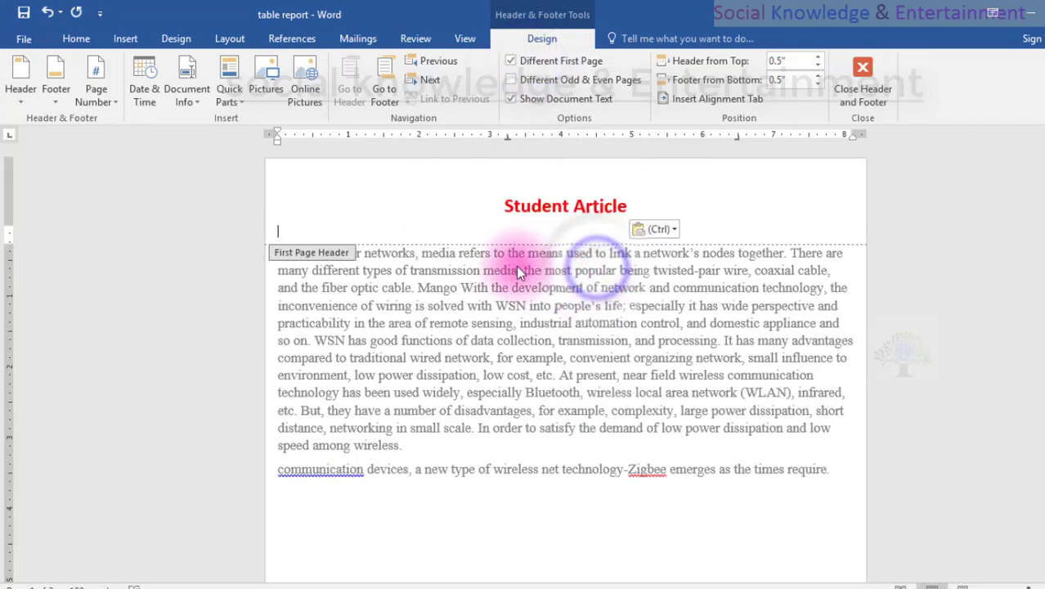
{"action": "key", "text": "BackSpace"}
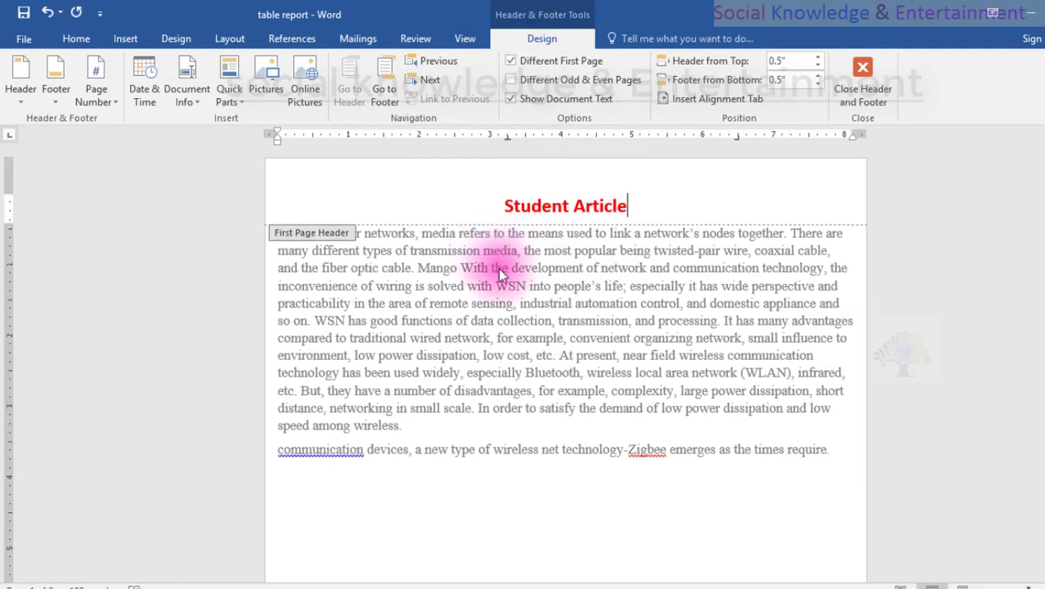
{"action": "double_click", "coordinate": [479, 254]}
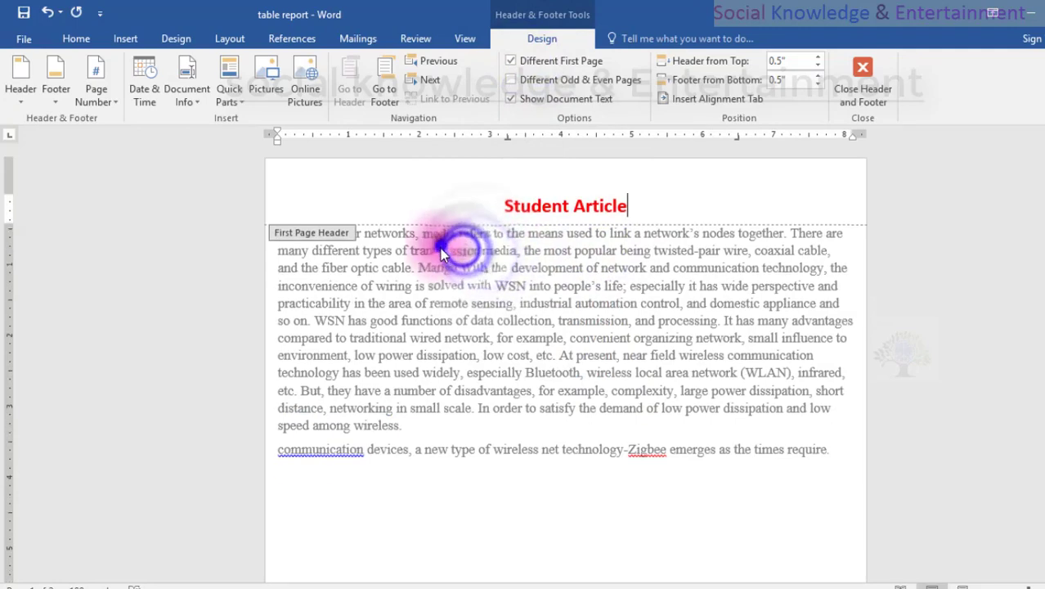
Change the font colour of the second page's "Student Article" header to dark blue.
{"action": "scroll", "coordinate": [515, 413], "scroll_direction": "down", "scroll_amount": 10}
{"action": "scroll", "coordinate": [508, 410], "scroll_direction": "up", "scroll_amount": 3}
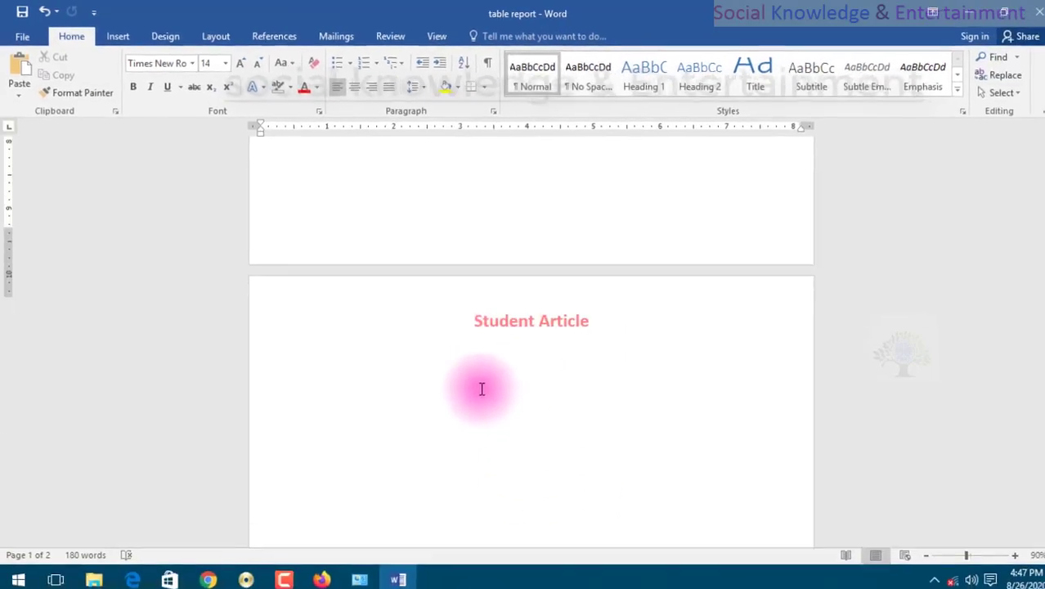
{"action": "double_click", "coordinate": [549, 386]}
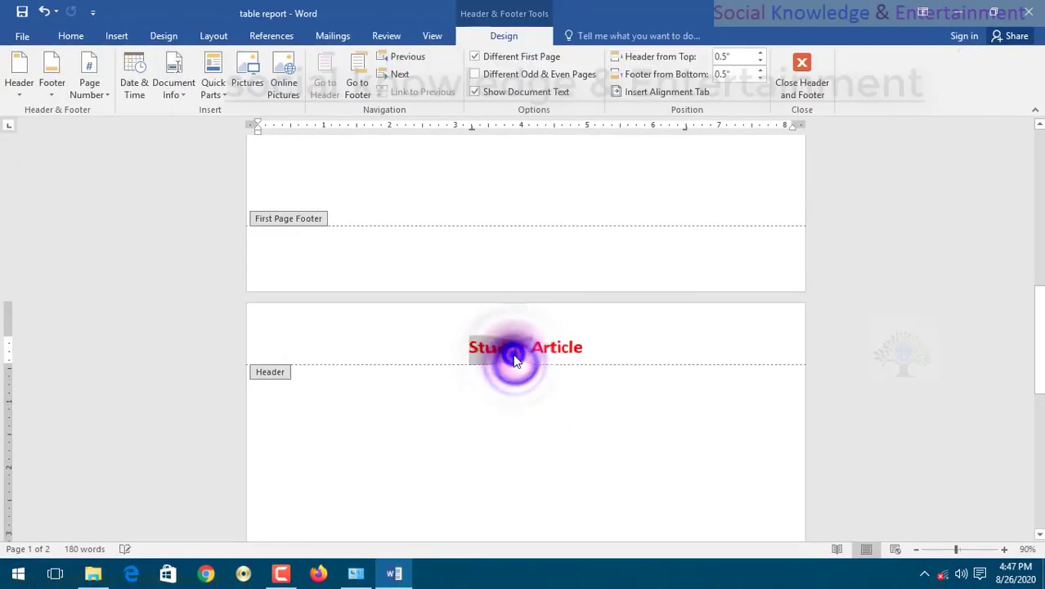
{"action": "triple_click", "coordinate": [515, 361]}
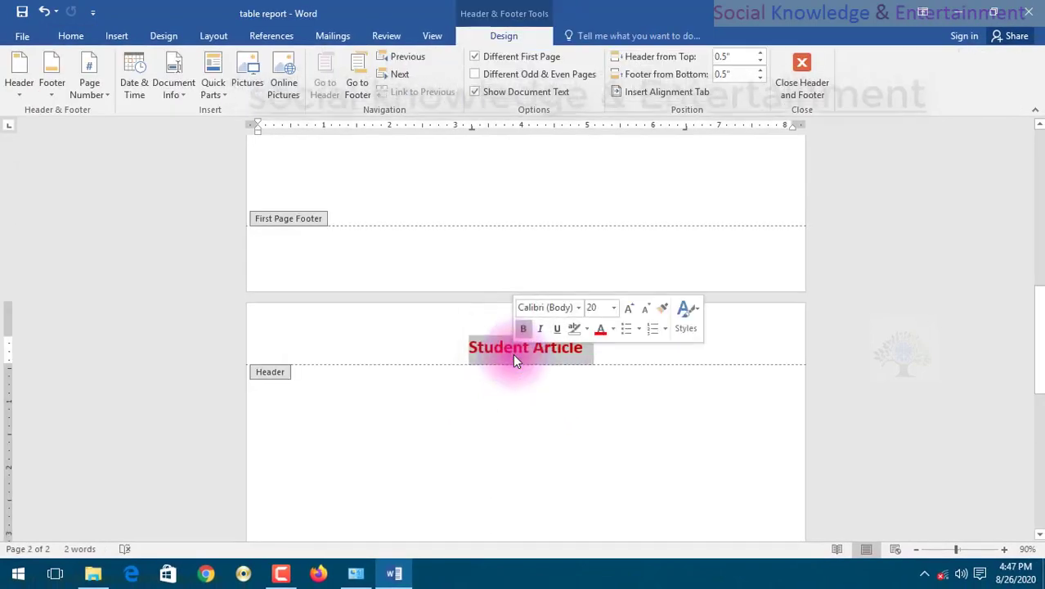
{"action": "left_click", "coordinate": [67, 36]}
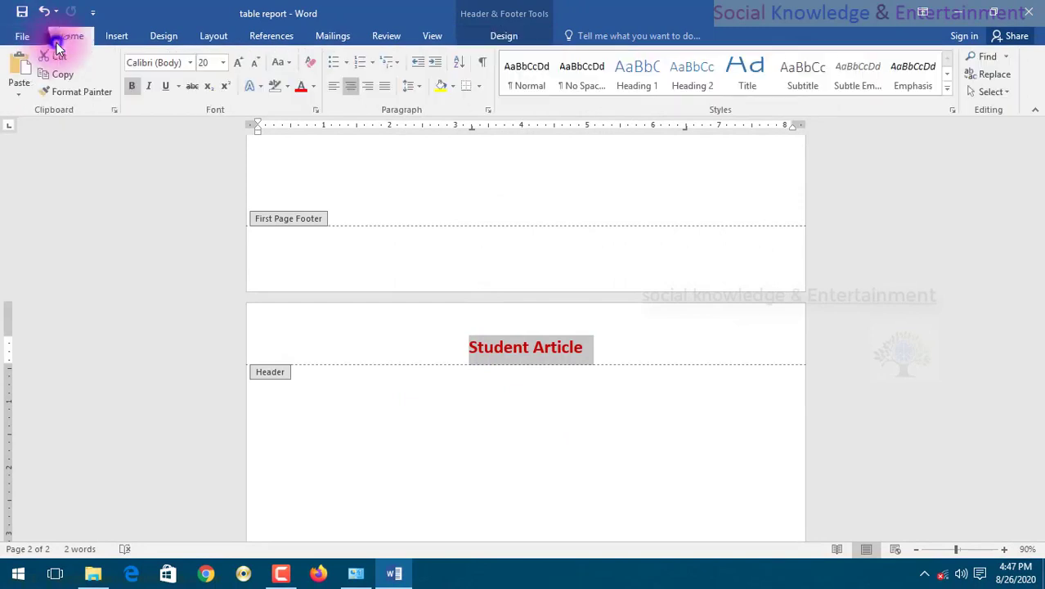
{"action": "left_click", "coordinate": [314, 85]}
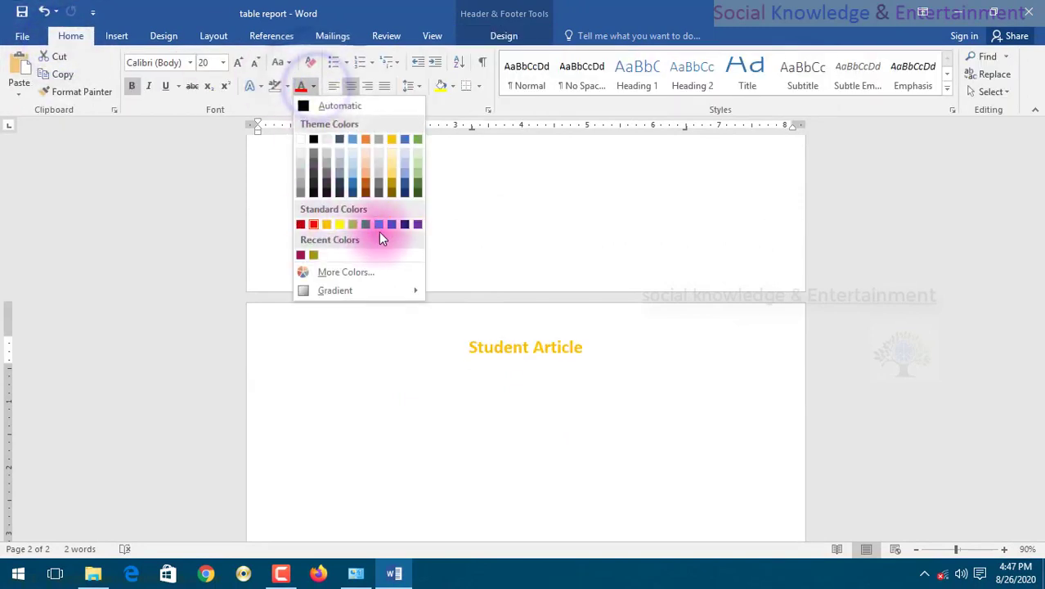
{"action": "left_click", "coordinate": [410, 226]}
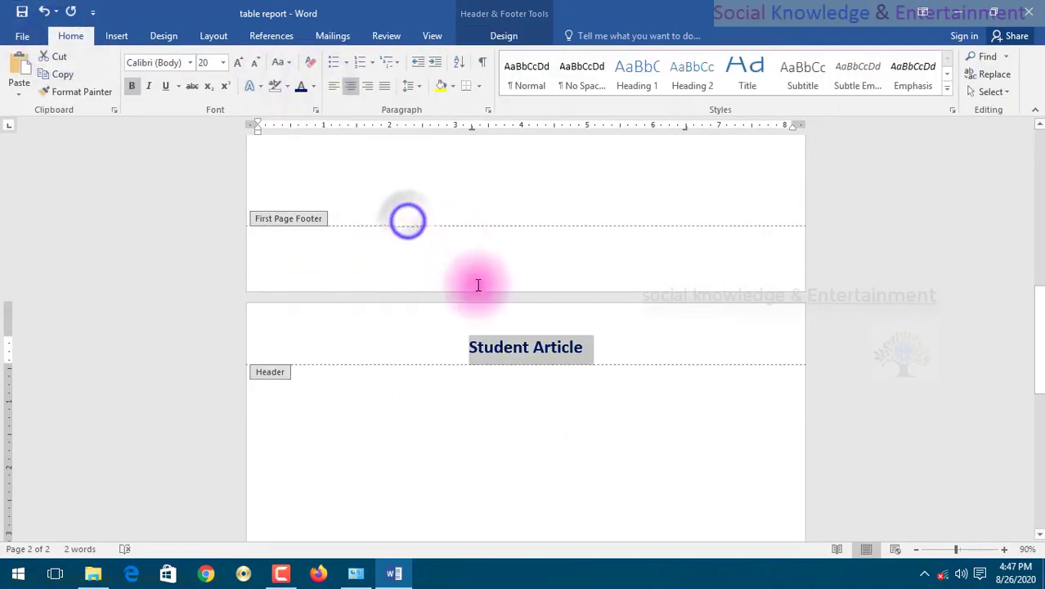
Return to the body text and compare the header titles on the first and second pages.
{"action": "double_click", "coordinate": [532, 441]}
{"action": "scroll", "coordinate": [531, 441], "scroll_direction": "up", "scroll_amount": 3}
{"action": "scroll", "coordinate": [532, 439], "scroll_direction": "down", "scroll_amount": 5}
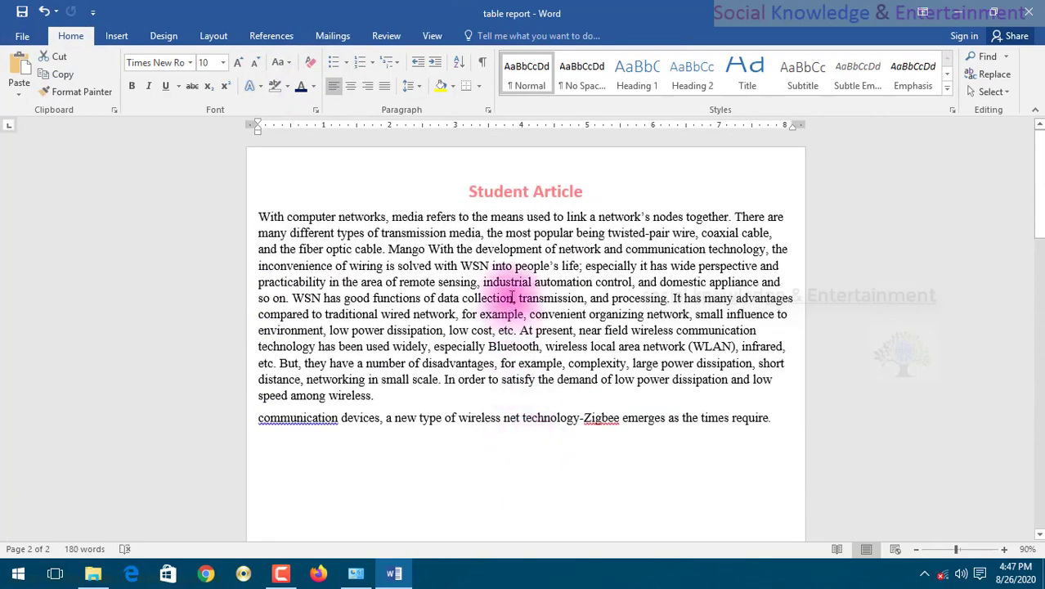
{"action": "scroll", "coordinate": [507, 327], "scroll_direction": "up", "scroll_amount": 5}
{"action": "scroll", "coordinate": [493, 350], "scroll_direction": "down", "scroll_amount": 6}
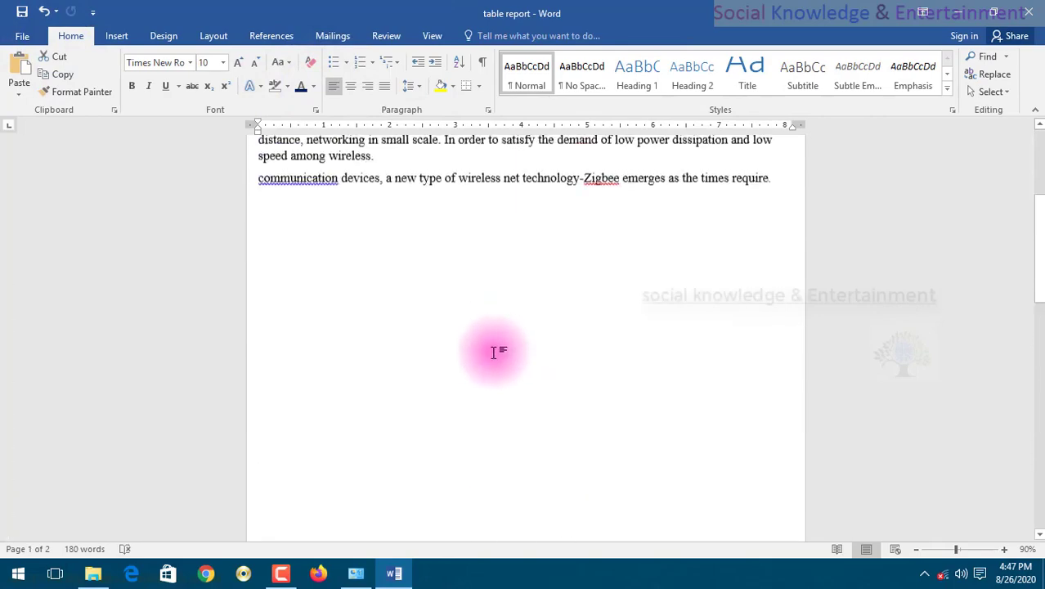
{"action": "scroll", "coordinate": [494, 352], "scroll_direction": "up", "scroll_amount": 3}
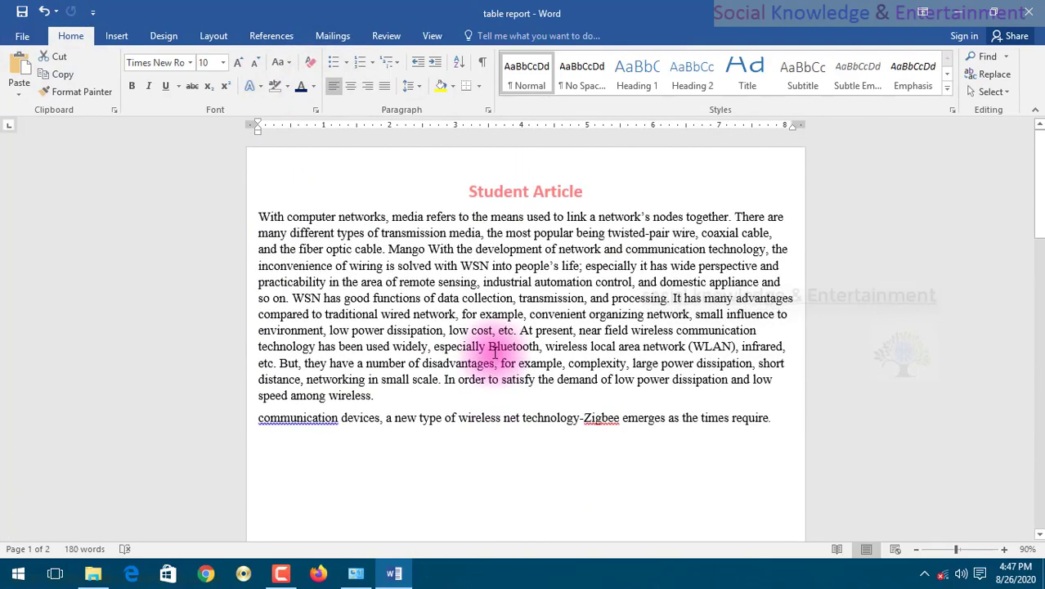
Apply the built-in Blank header to the first page and paste the copied "Student Article" title over its placeholder.
{"action": "triple_click", "coordinate": [474, 191]}
{"action": "key", "text": "ctrl+c"}
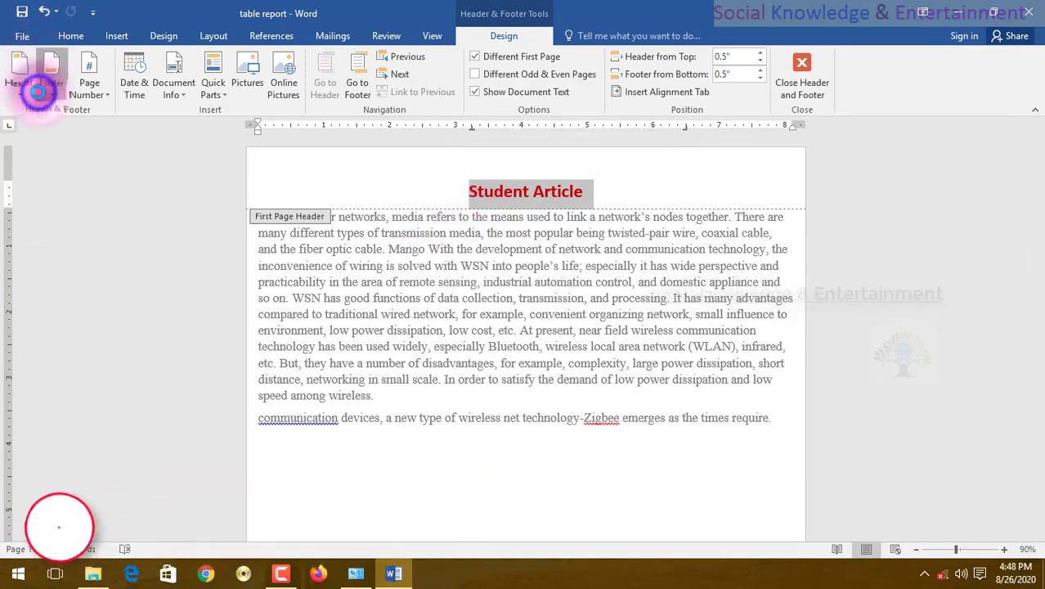
{"action": "left_click", "coordinate": [49, 89]}
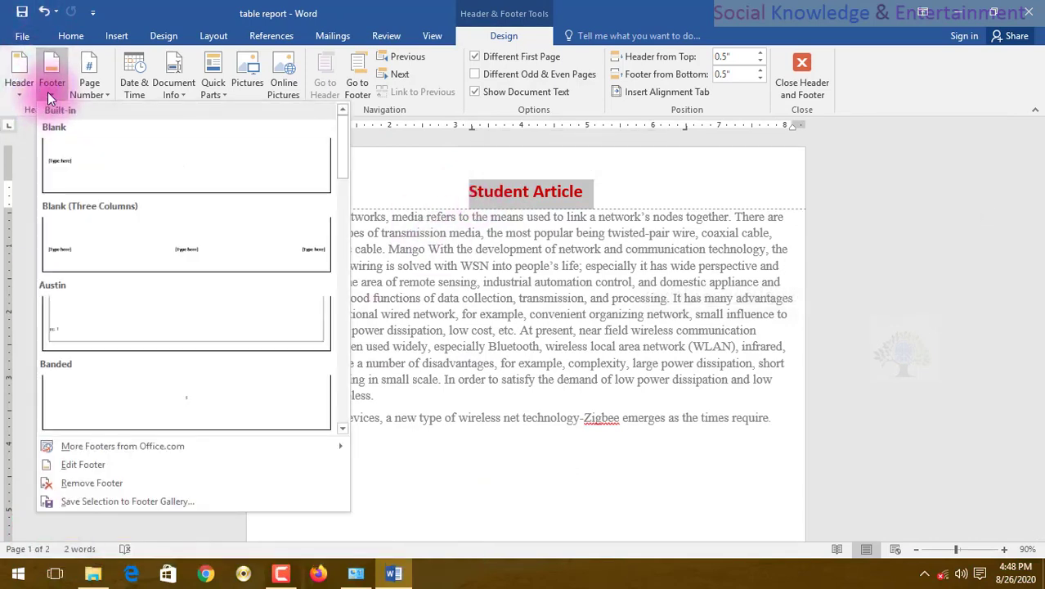
{"action": "left_click", "coordinate": [14, 90]}
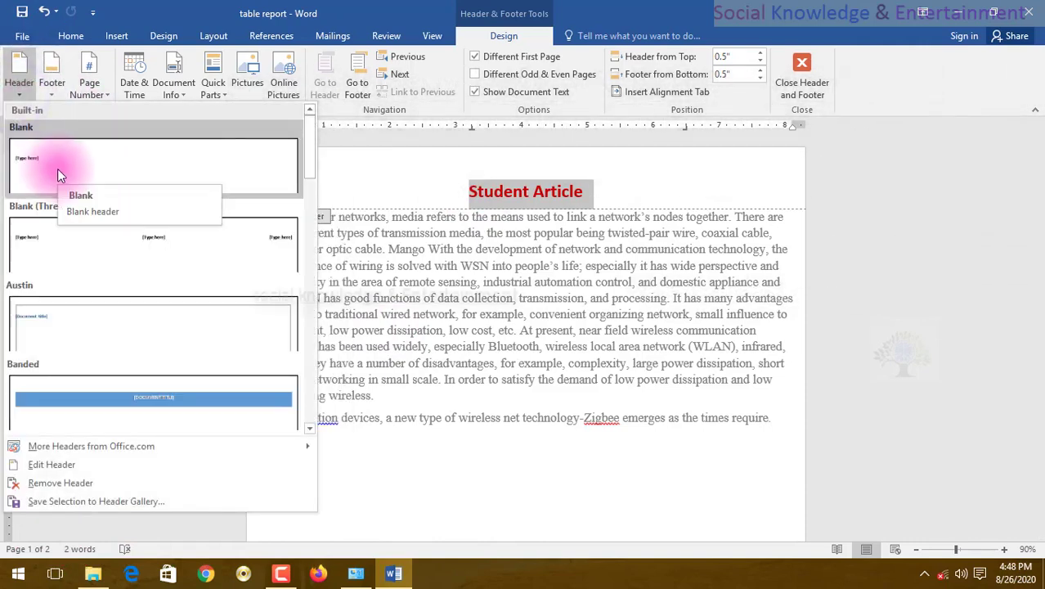
{"action": "left_click", "coordinate": [175, 164]}
{"action": "left_click", "coordinate": [271, 187]}
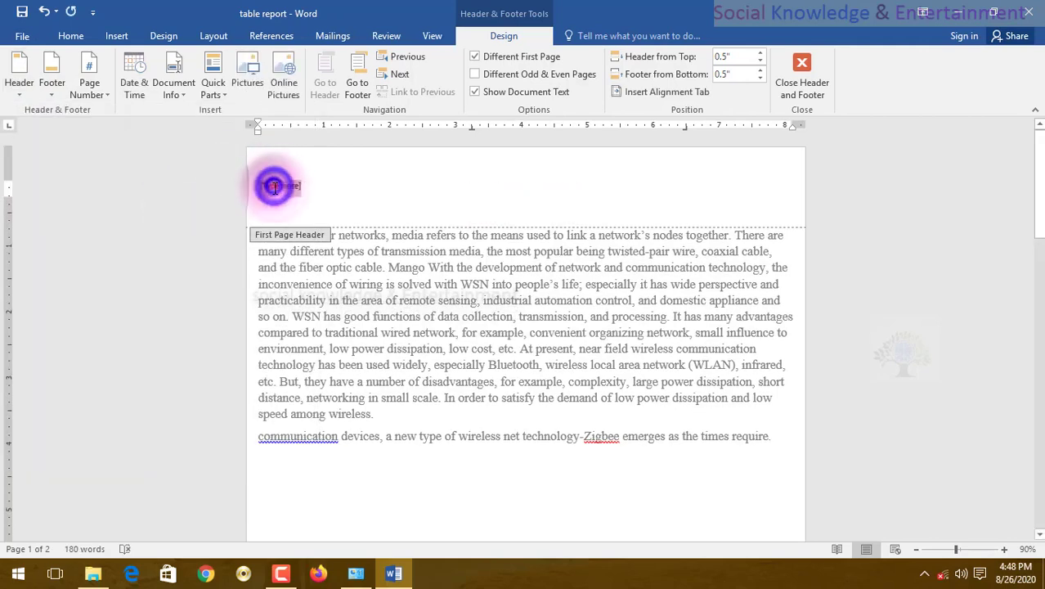
{"action": "right_click", "coordinate": [270, 189]}
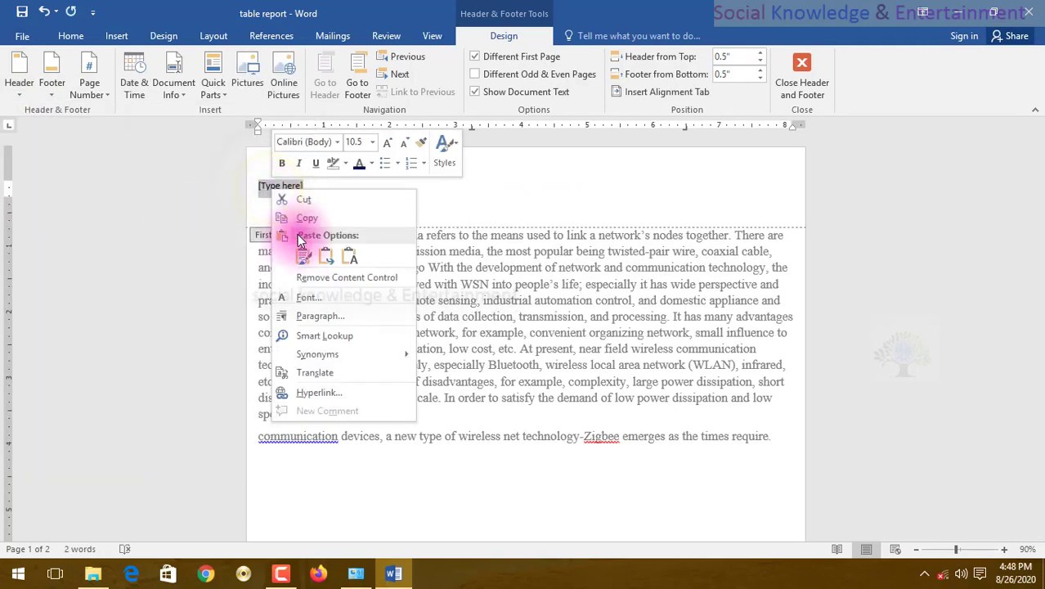
{"action": "left_click", "coordinate": [308, 256]}
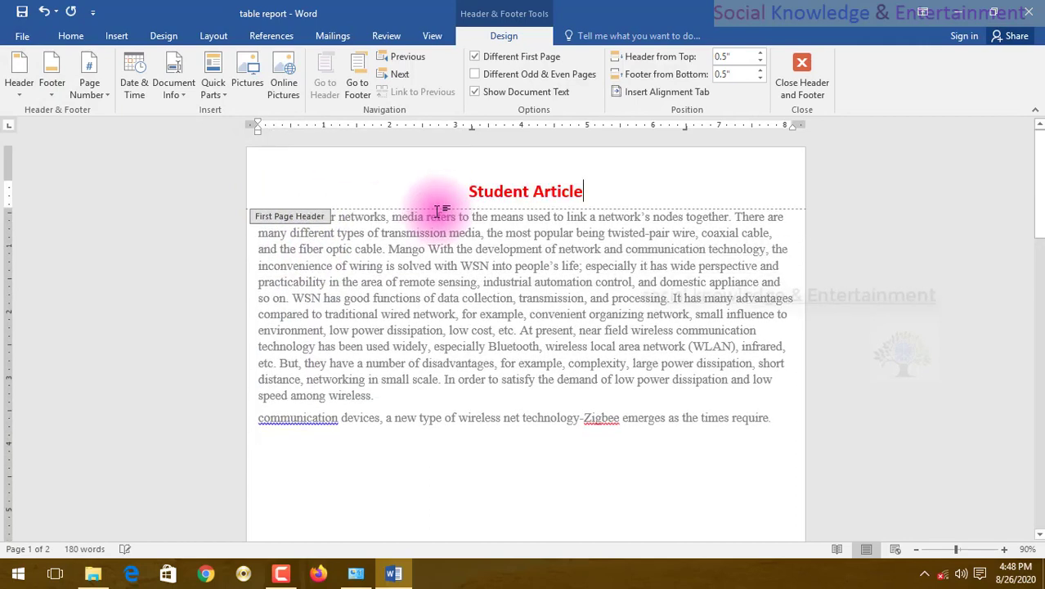
Apply the Blank (Three Columns) header to the first page, paste "Student Article" into the middle placeholder, and return to the body text.
{"action": "left_click", "coordinate": [21, 91]}
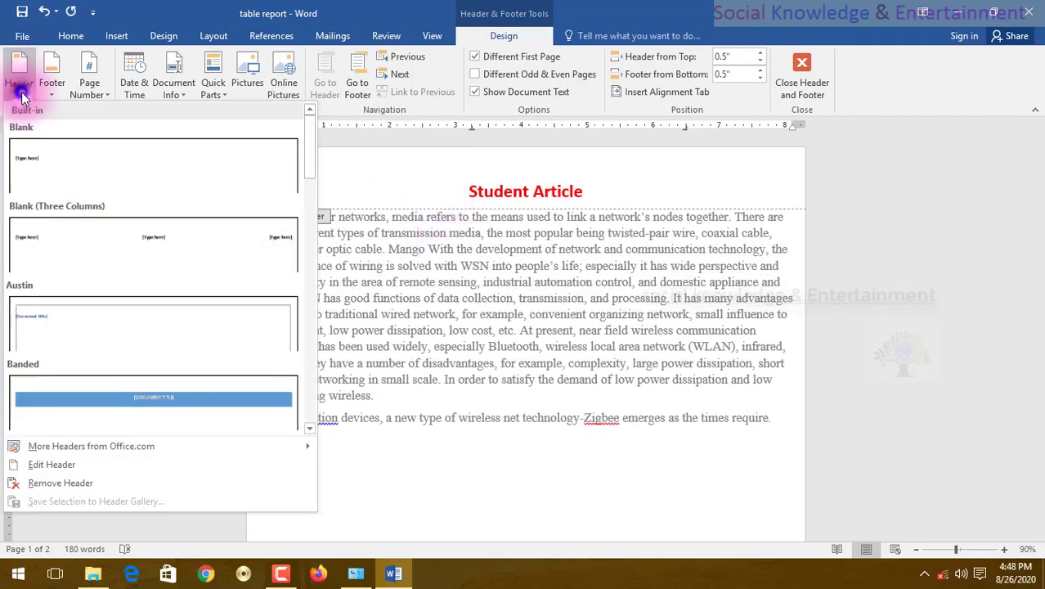
{"action": "left_click", "coordinate": [95, 242]}
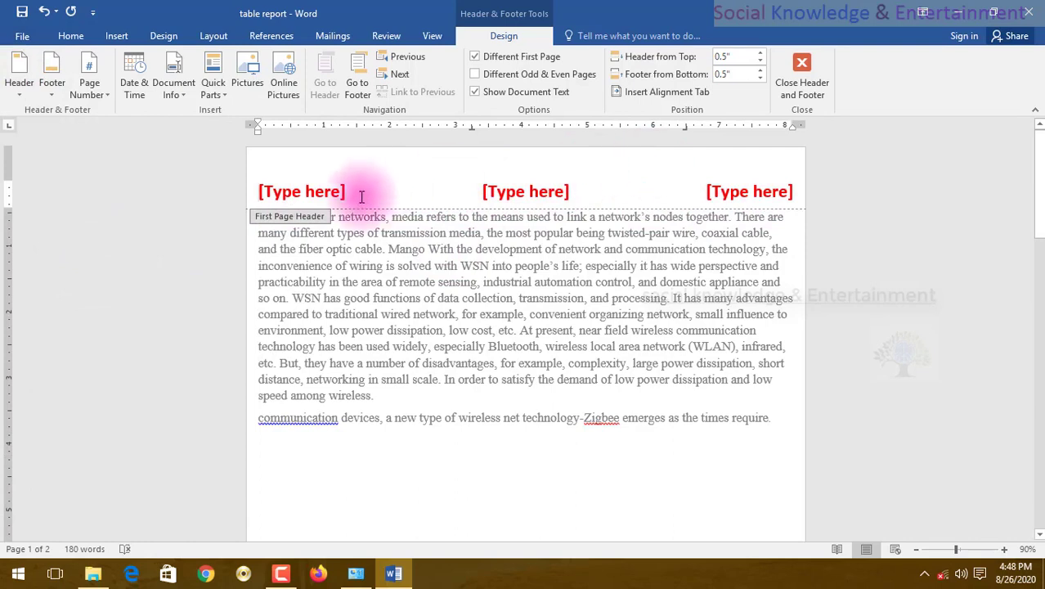
{"action": "left_click", "coordinate": [510, 193]}
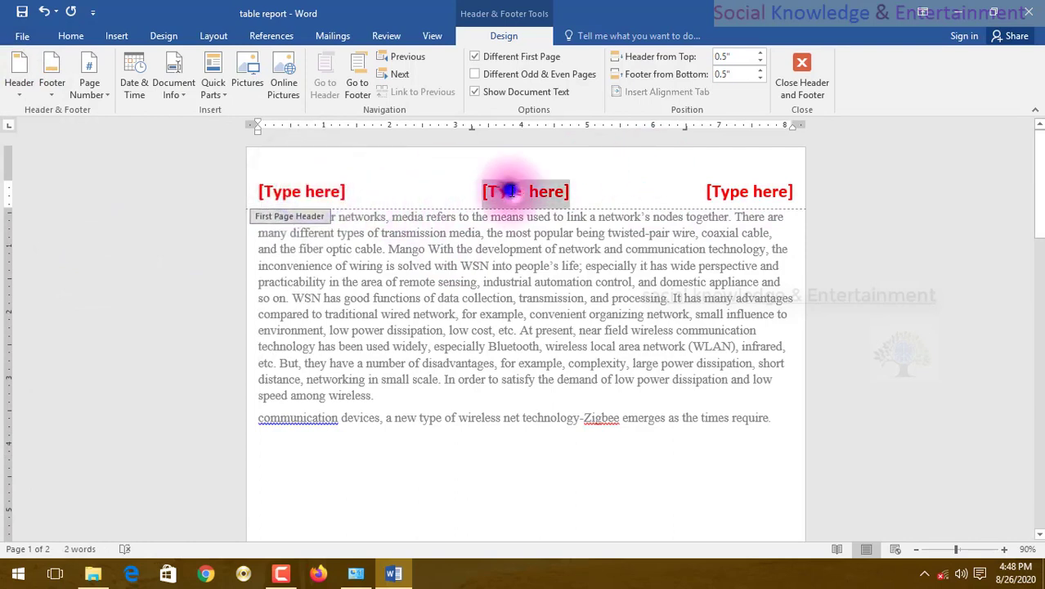
{"action": "right_click", "coordinate": [510, 192]}
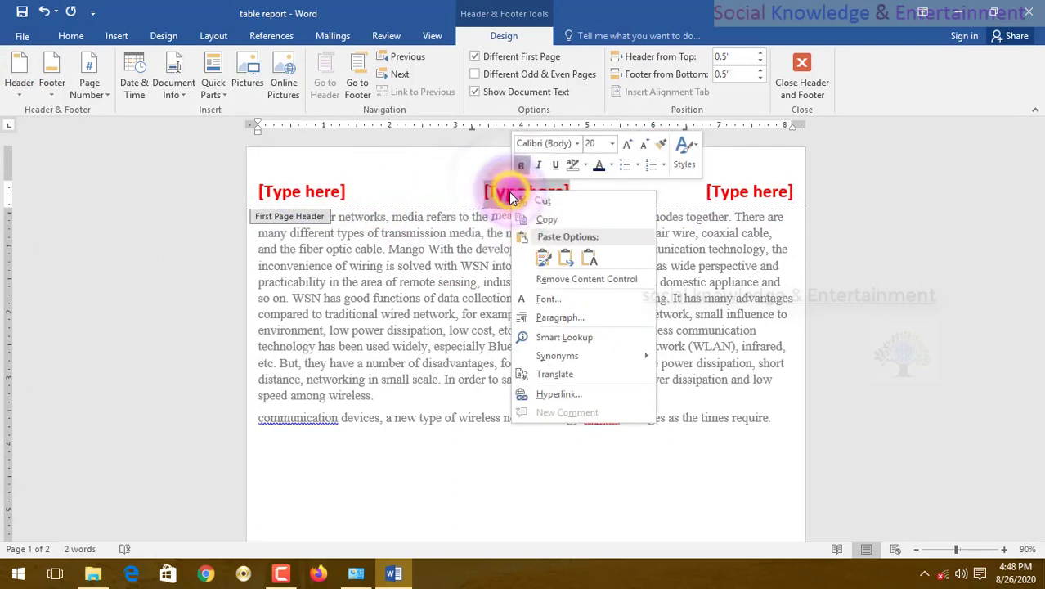
{"action": "left_click", "coordinate": [542, 252]}
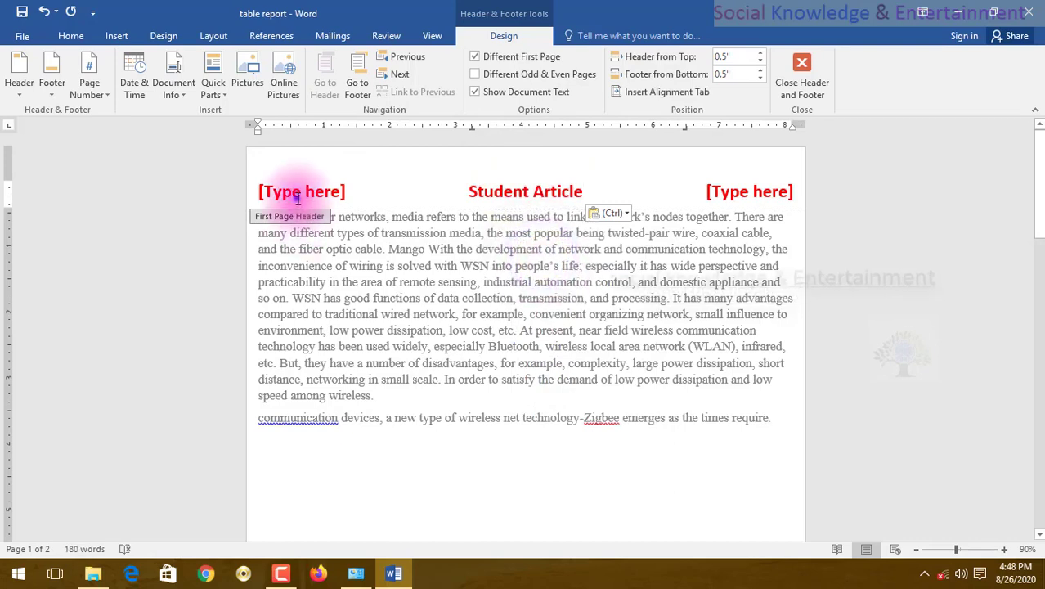
{"action": "left_click", "coordinate": [299, 191]}
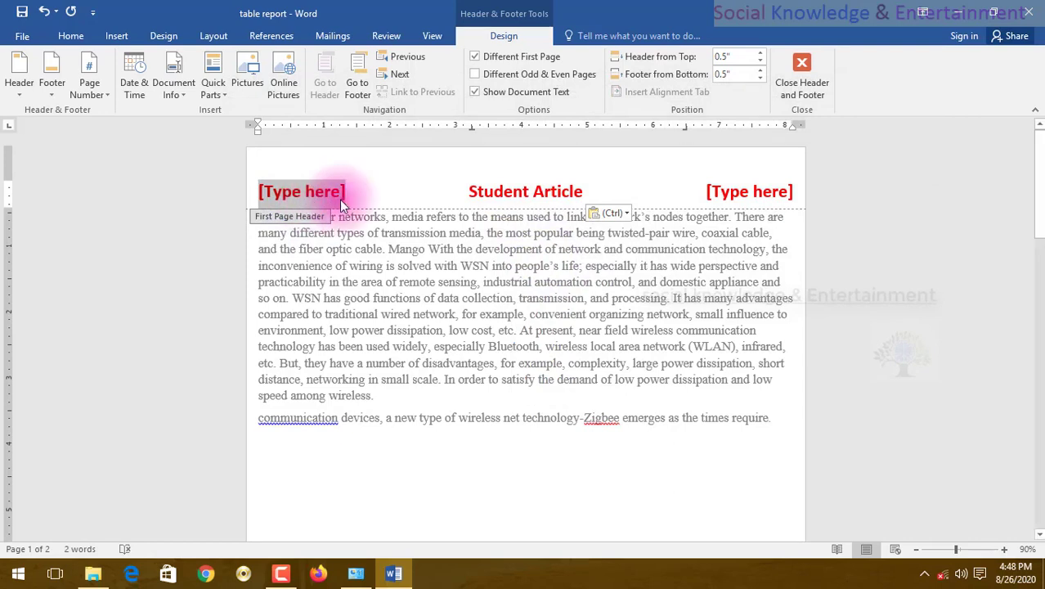
{"action": "left_click", "coordinate": [250, 206]}
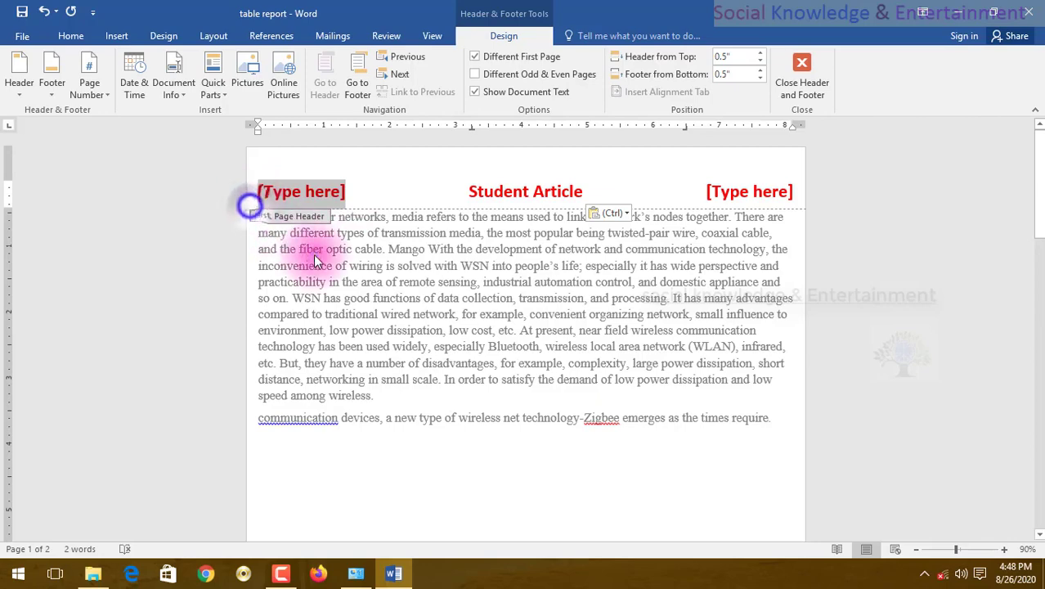
{"action": "left_click", "coordinate": [315, 255]}
Reopen the first page header, apply the built-in Austin design, and paste "Student Article" into its document title placeholder.
{"action": "left_click", "coordinate": [20, 94]}
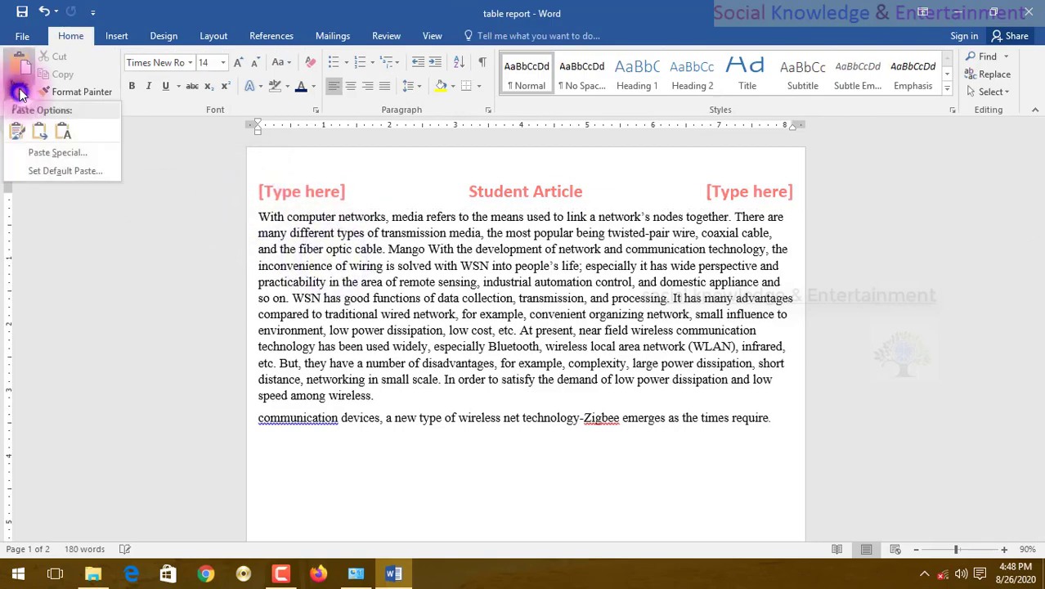
{"action": "left_click", "coordinate": [115, 36]}
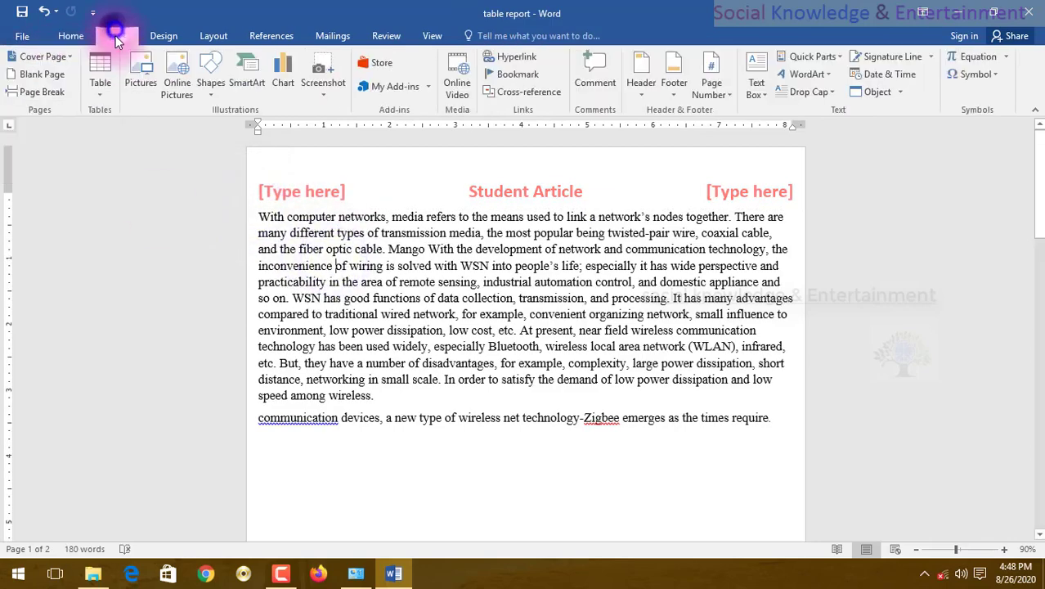
{"action": "double_click", "coordinate": [292, 158]}
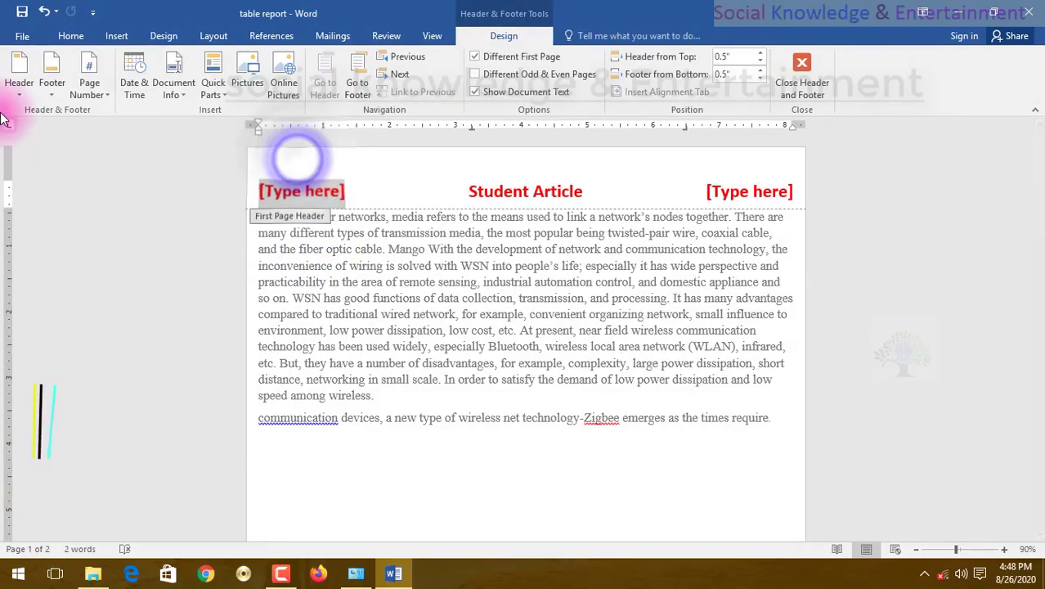
{"action": "left_click", "coordinate": [13, 96]}
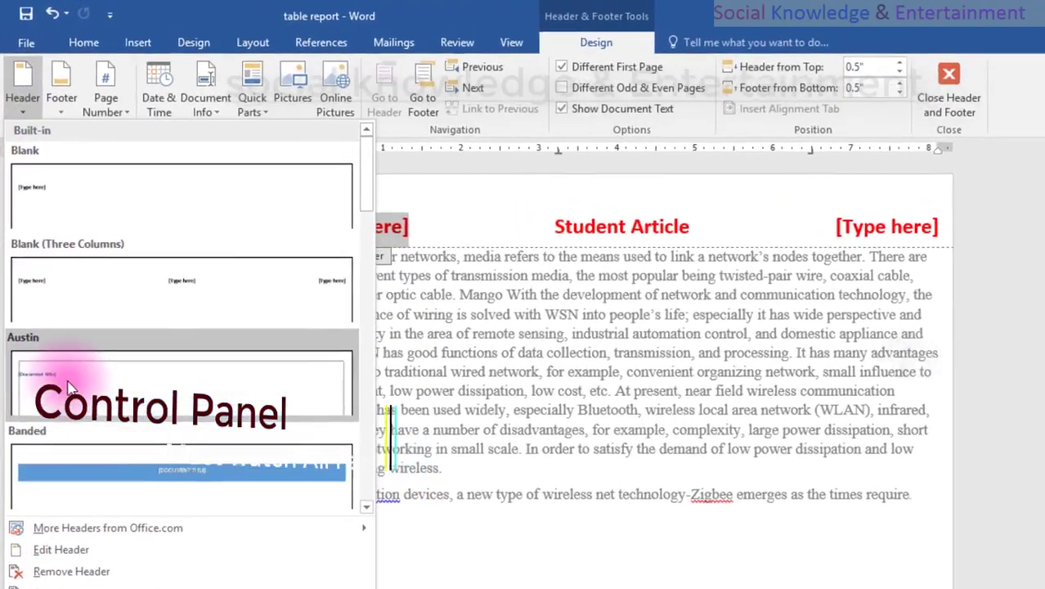
{"action": "left_click", "coordinate": [58, 327]}
{"action": "left_click", "coordinate": [334, 223]}
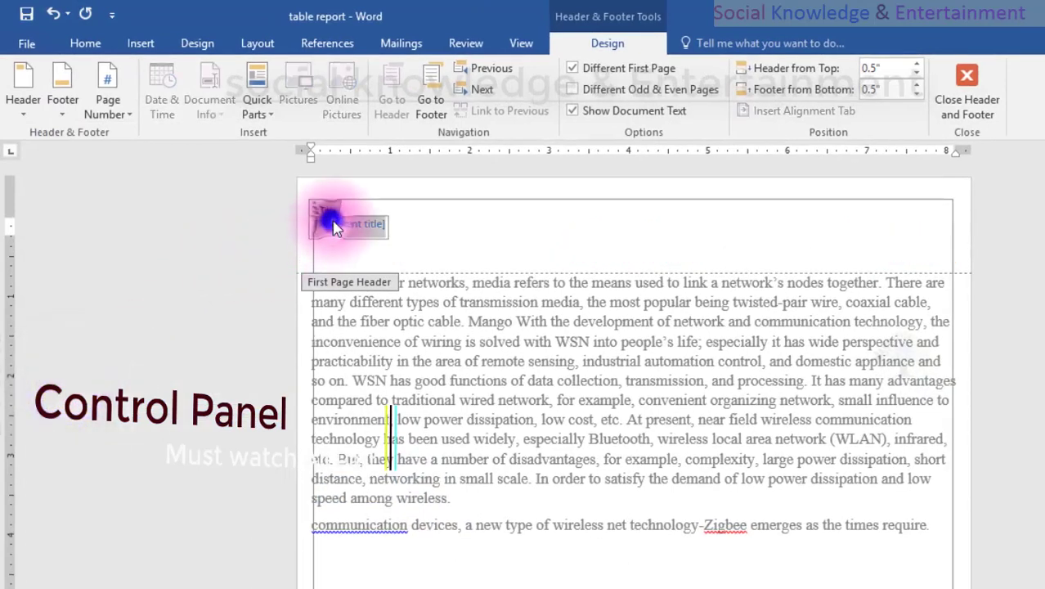
{"action": "left_click", "coordinate": [387, 236]}
{"action": "left_click", "coordinate": [370, 227]}
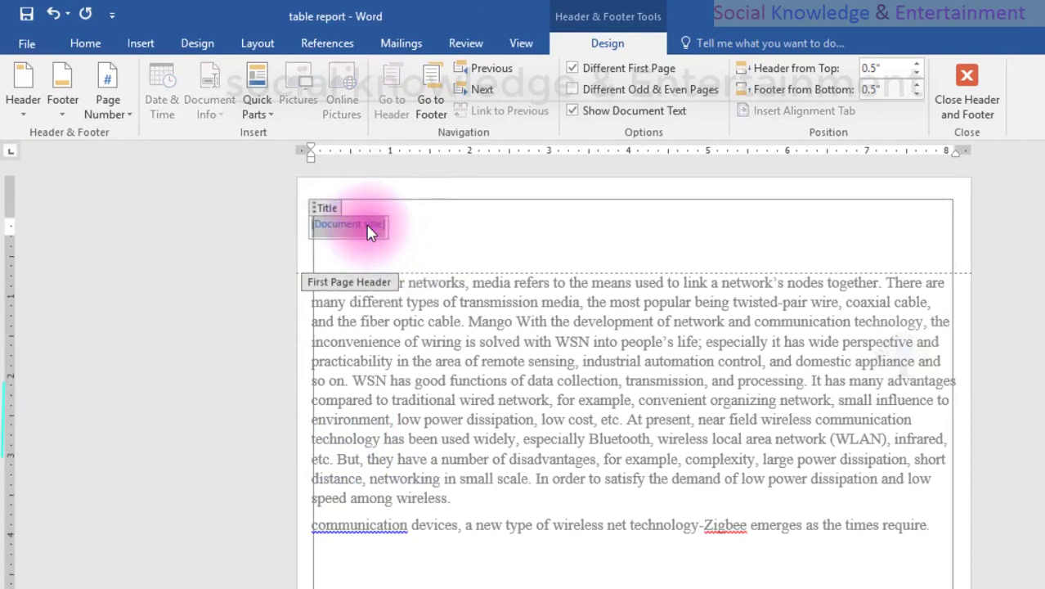
{"action": "key", "text": "ctrl+v"}
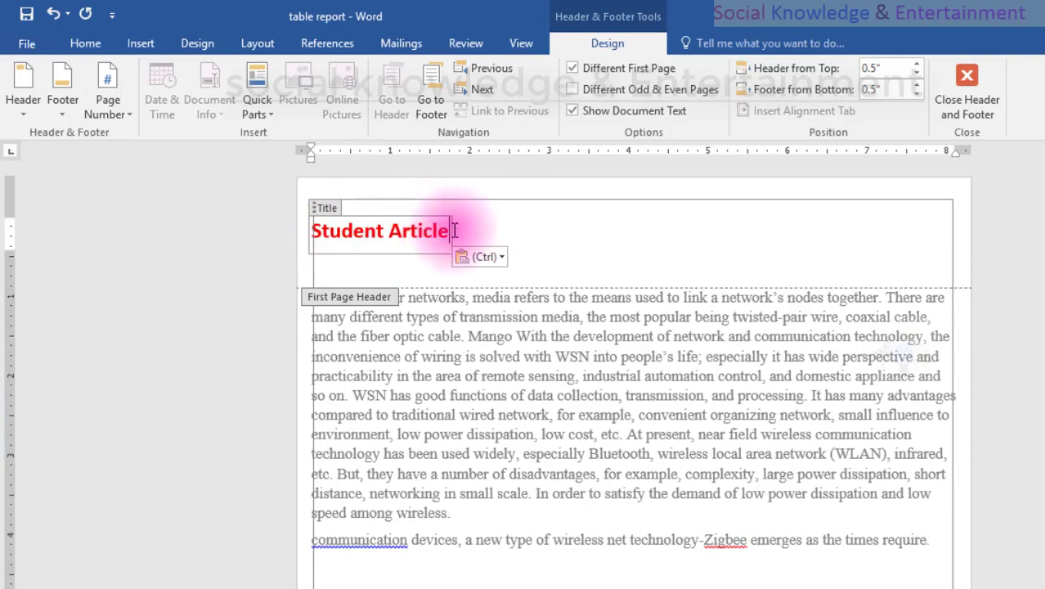
Remove the extra blank line below the first page header title and return to the body text.
{"action": "left_click", "coordinate": [419, 251]}
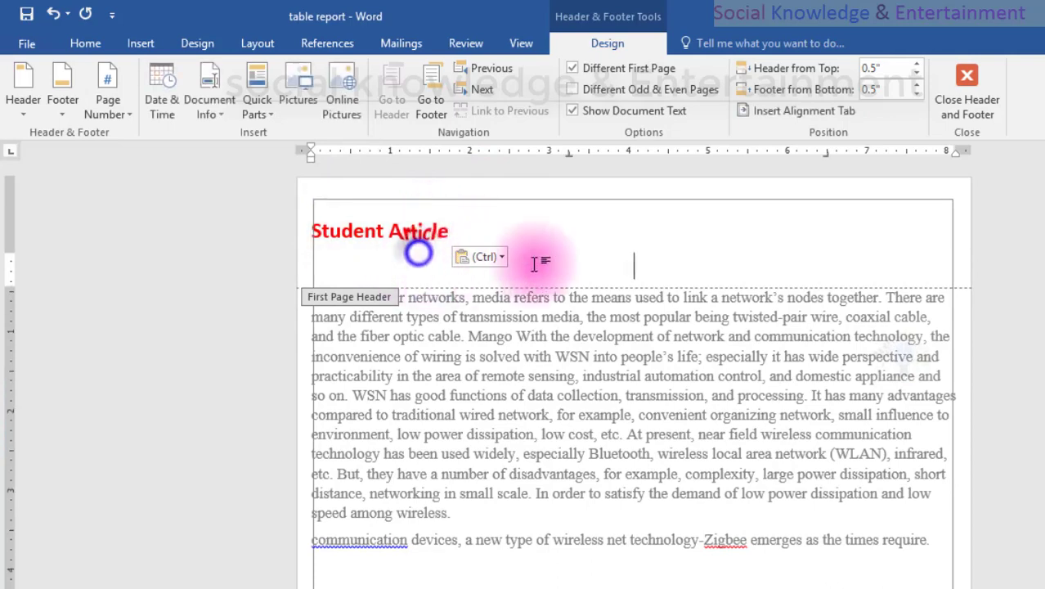
{"action": "left_click", "coordinate": [578, 367]}
{"action": "key", "text": "BackSpace"}
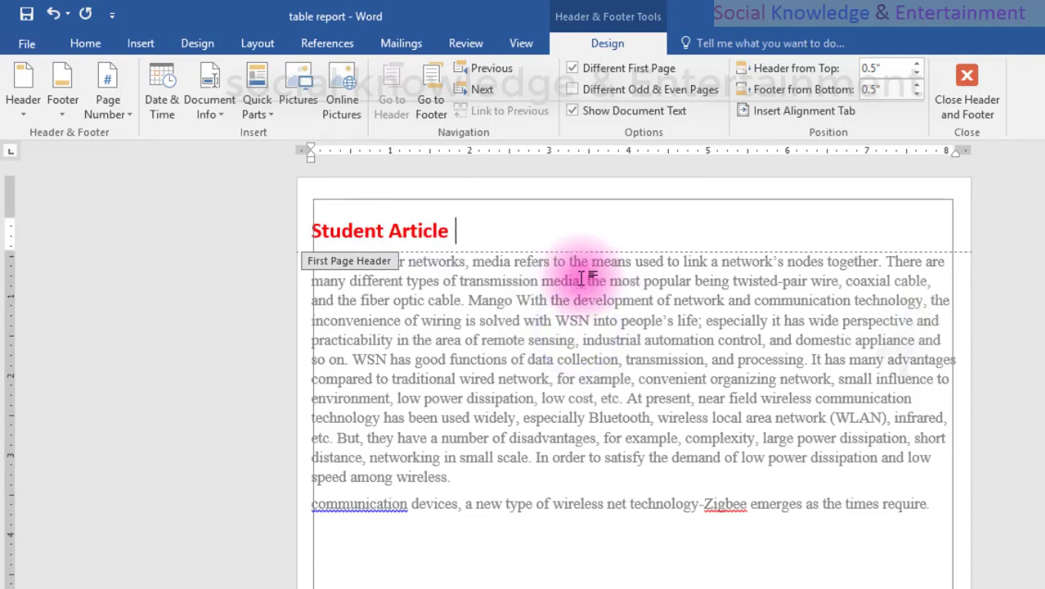
{"action": "double_click", "coordinate": [98, 303]}
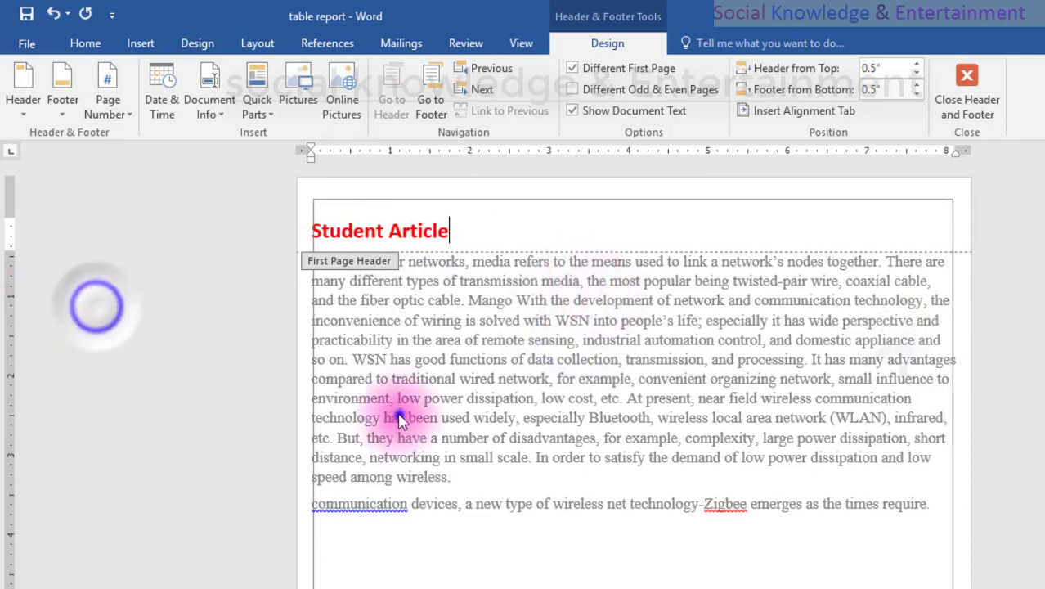
{"action": "left_click", "coordinate": [398, 323]}
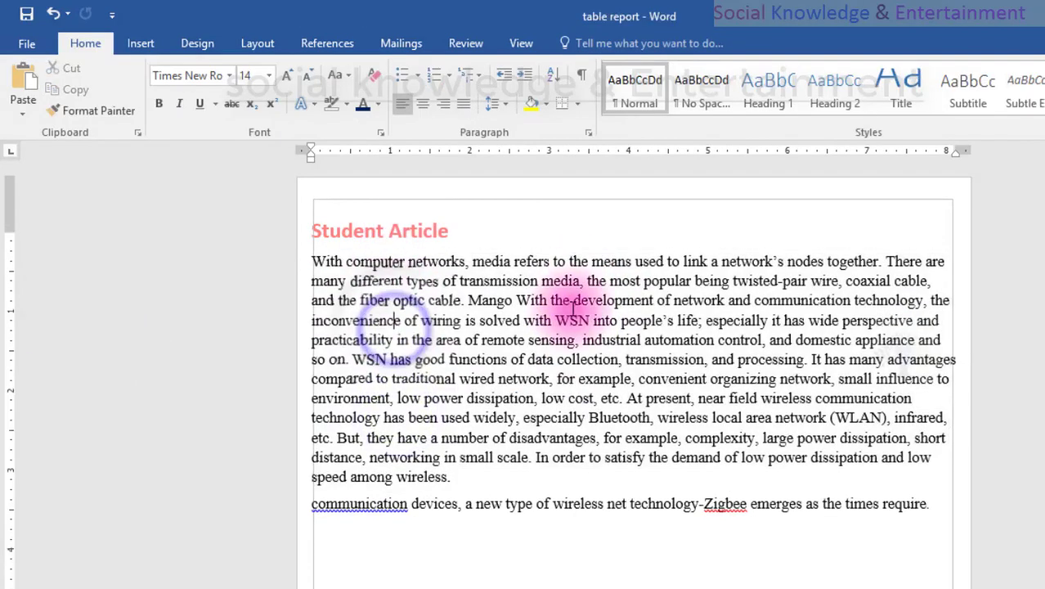
Turn off Different First Page from the first page's header and return to the body text.
{"action": "scroll", "coordinate": [556, 253], "scroll_direction": "down", "scroll_amount": 10}
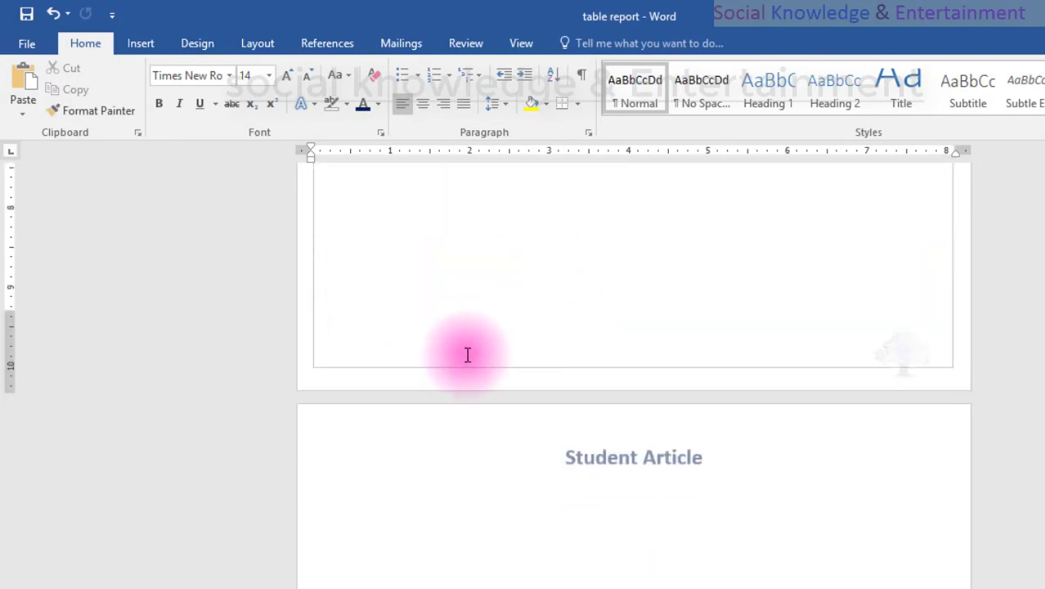
{"action": "scroll", "coordinate": [467, 355], "scroll_direction": "down", "scroll_amount": 6}
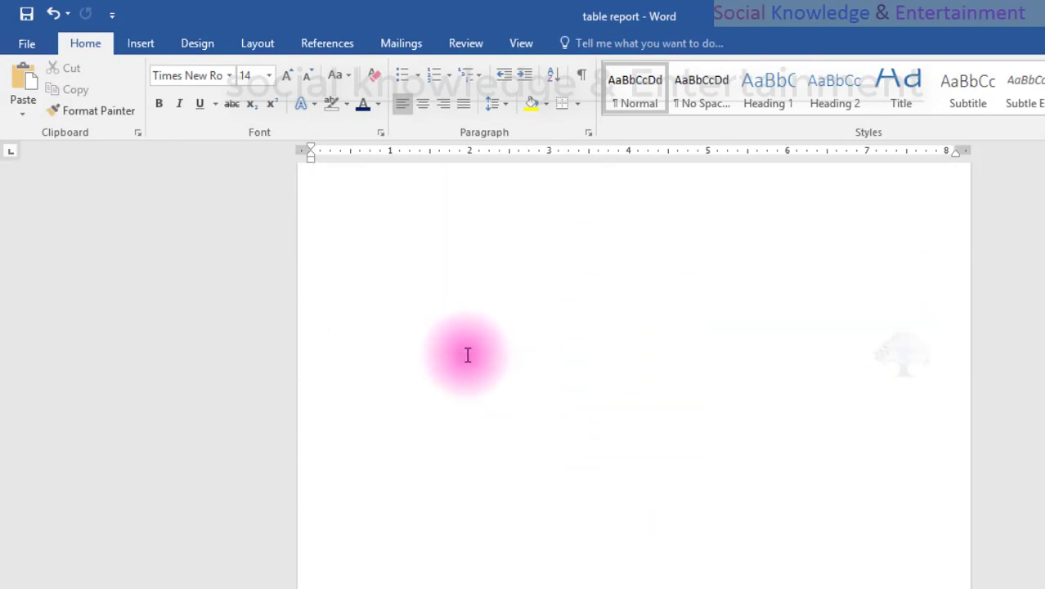
{"action": "scroll", "coordinate": [466, 353], "scroll_direction": "up", "scroll_amount": 16}
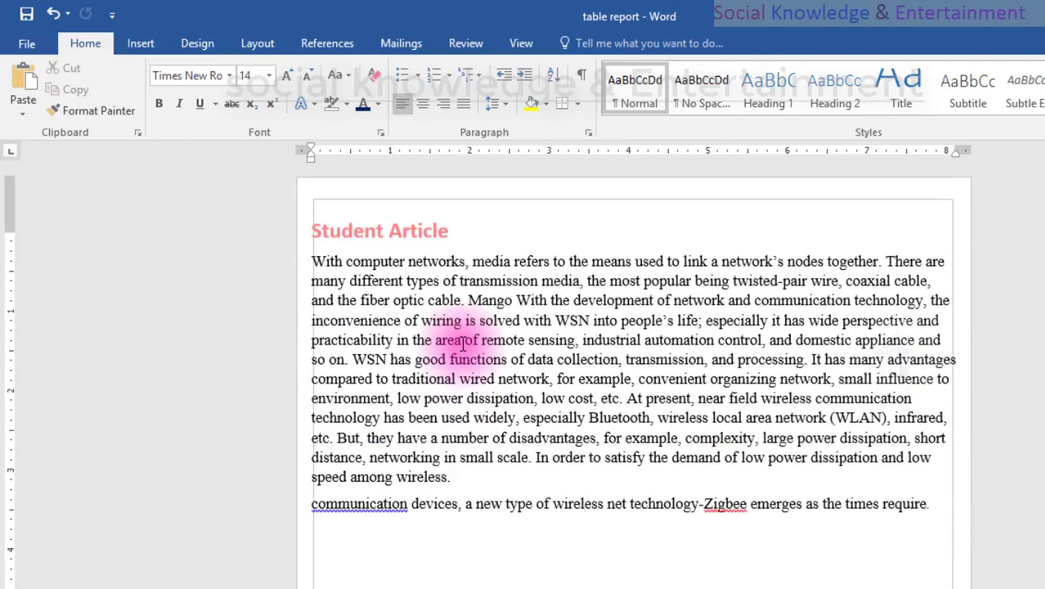
{"action": "double_click", "coordinate": [503, 242]}
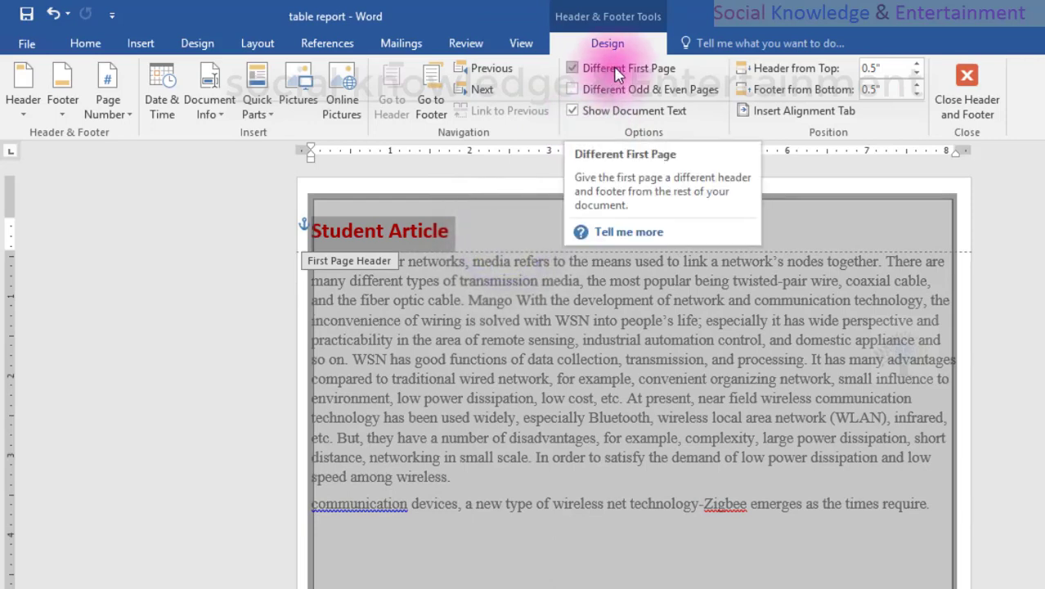
{"action": "left_click", "coordinate": [617, 72]}
{"action": "scroll", "coordinate": [490, 307], "scroll_direction": "down", "scroll_amount": 5}
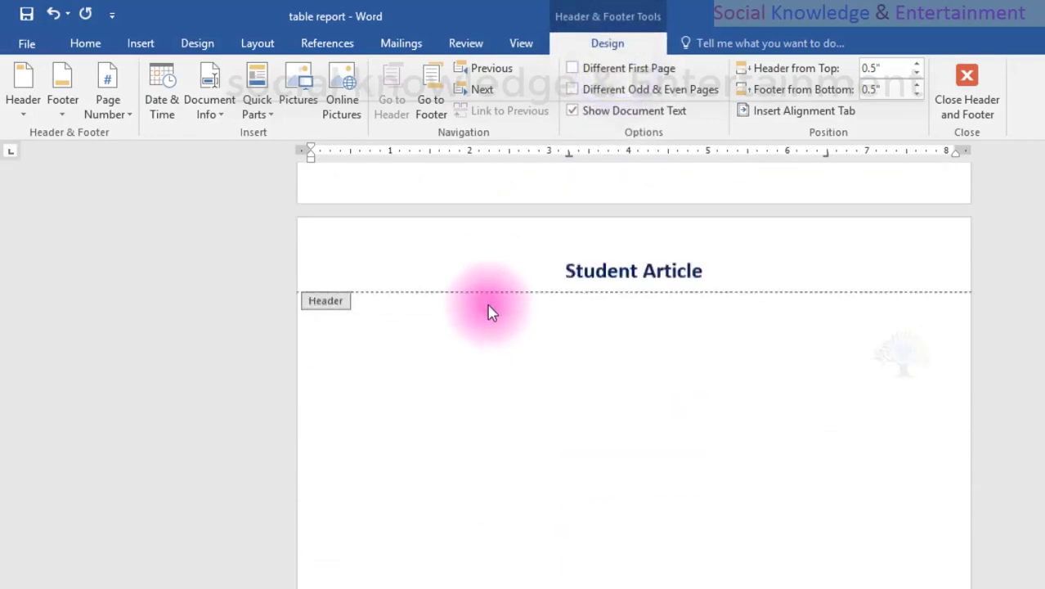
{"action": "double_click", "coordinate": [485, 296]}
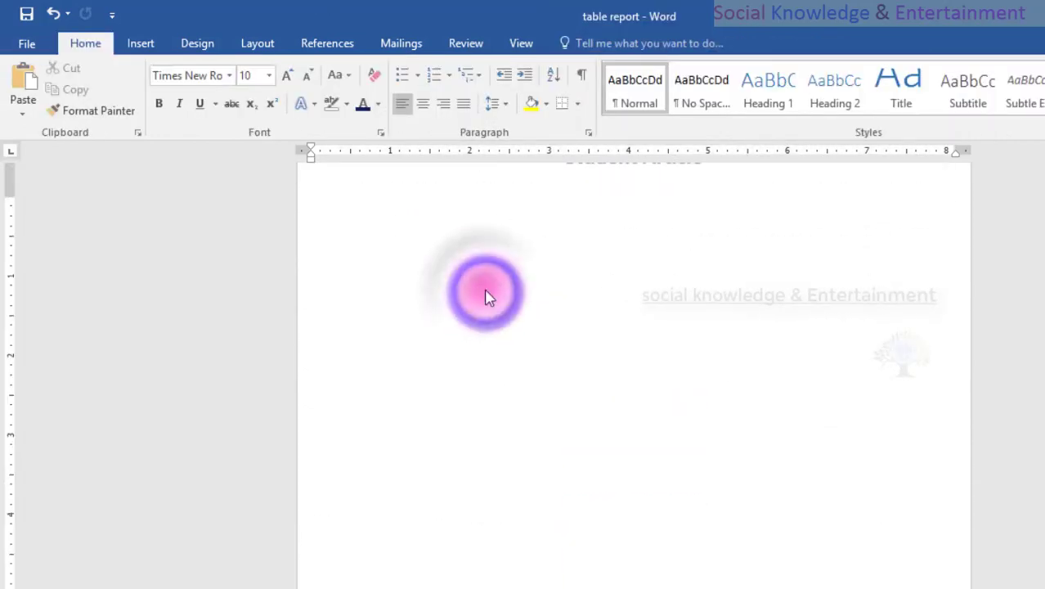
Open the first page's header for editing and compare it with the header on the following page.
{"action": "scroll", "coordinate": [486, 288], "scroll_direction": "up", "scroll_amount": 12}
{"action": "double_click", "coordinate": [484, 274]}
{"action": "scroll", "coordinate": [485, 278], "scroll_direction": "up", "scroll_amount": 1}
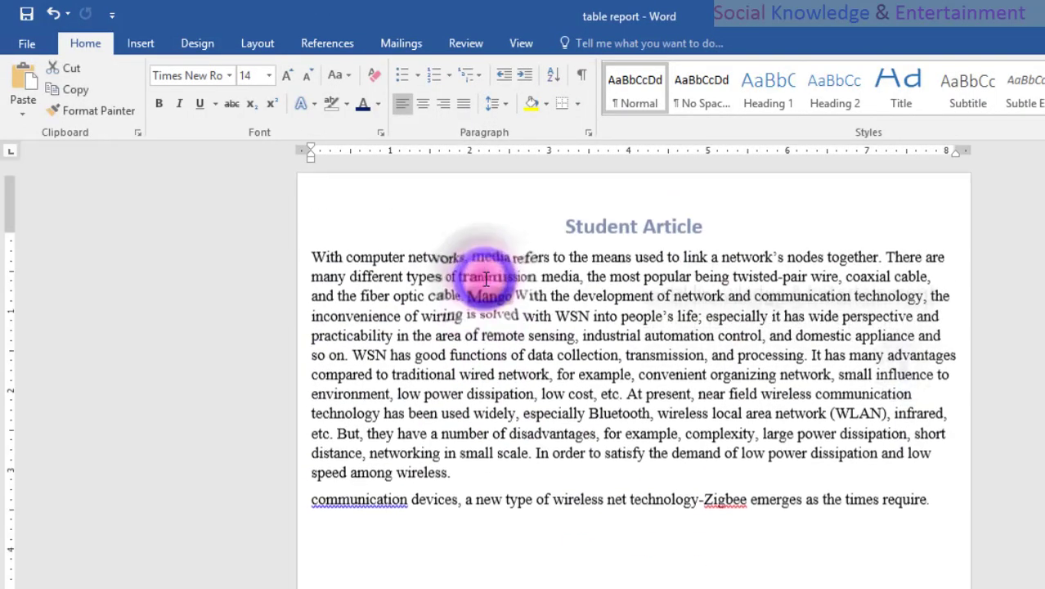
{"action": "left_click", "coordinate": [409, 205]}
{"action": "double_click", "coordinate": [416, 231]}
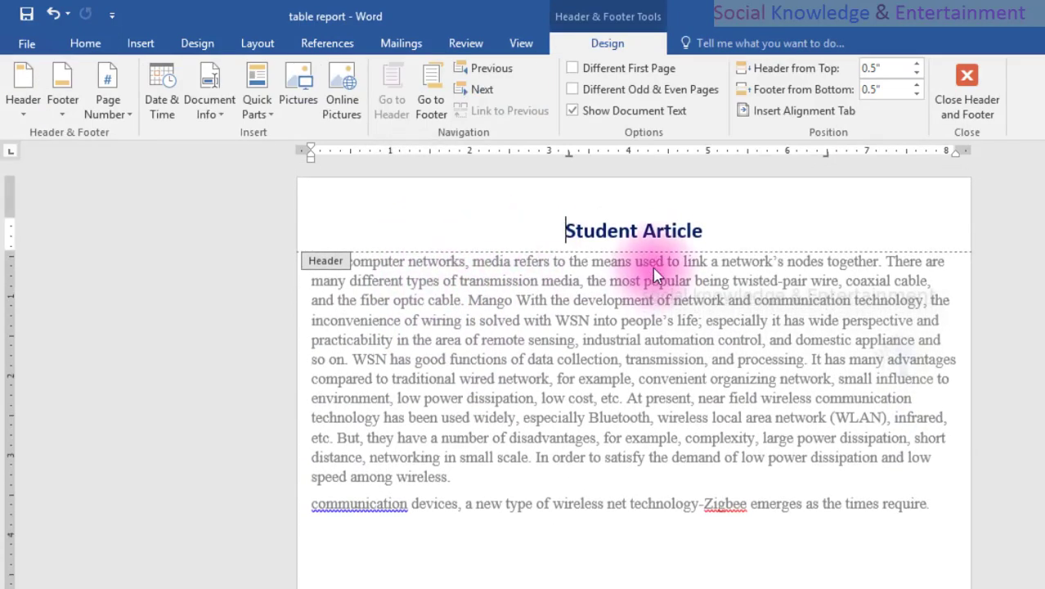
{"action": "scroll", "coordinate": [654, 278], "scroll_direction": "down", "scroll_amount": 6}
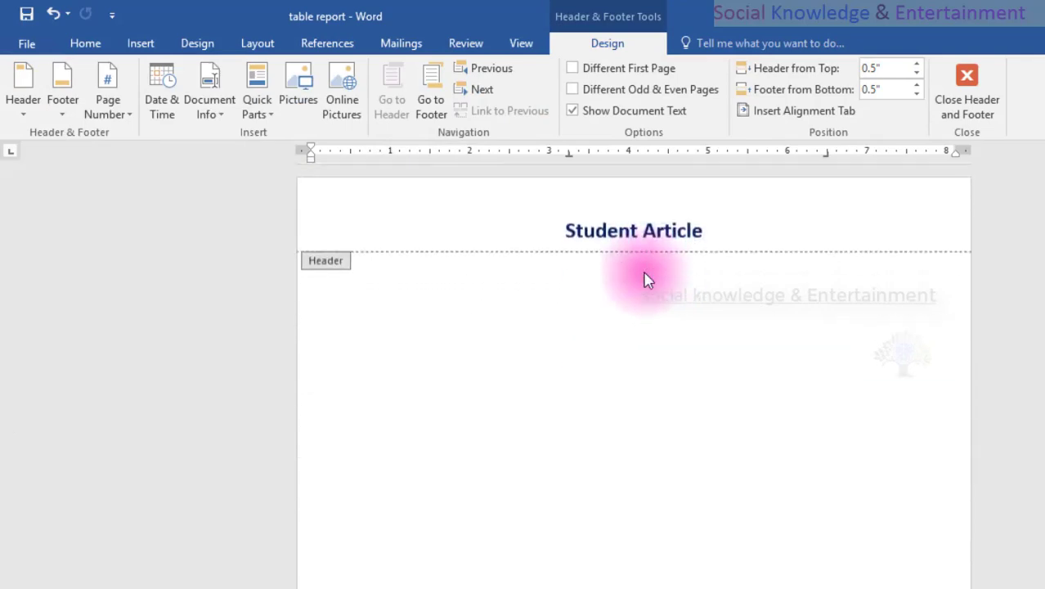
{"action": "scroll", "coordinate": [646, 273], "scroll_direction": "up", "scroll_amount": 3}
{"action": "scroll", "coordinate": [640, 267], "scroll_direction": "up", "scroll_amount": 5}
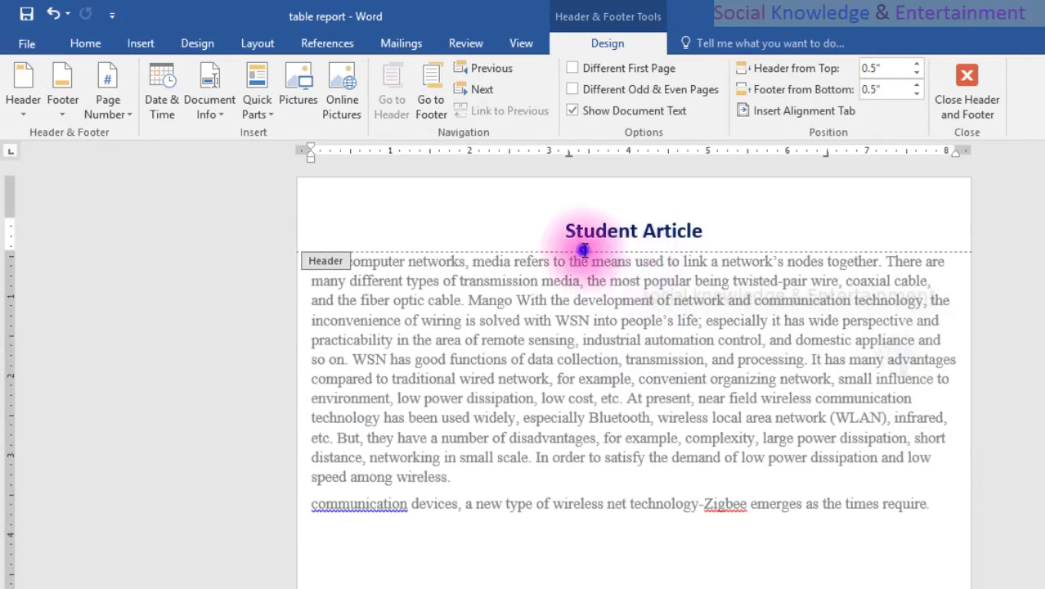
Turn on Different First Page for the header and return to the body text.
{"action": "double_click", "coordinate": [582, 233]}
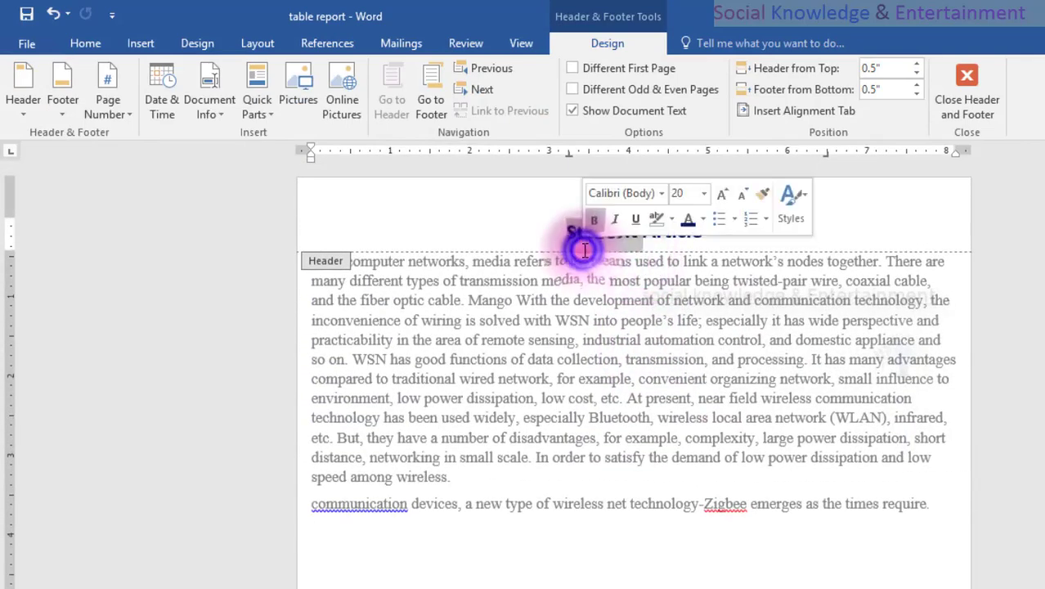
{"action": "left_click", "coordinate": [575, 70]}
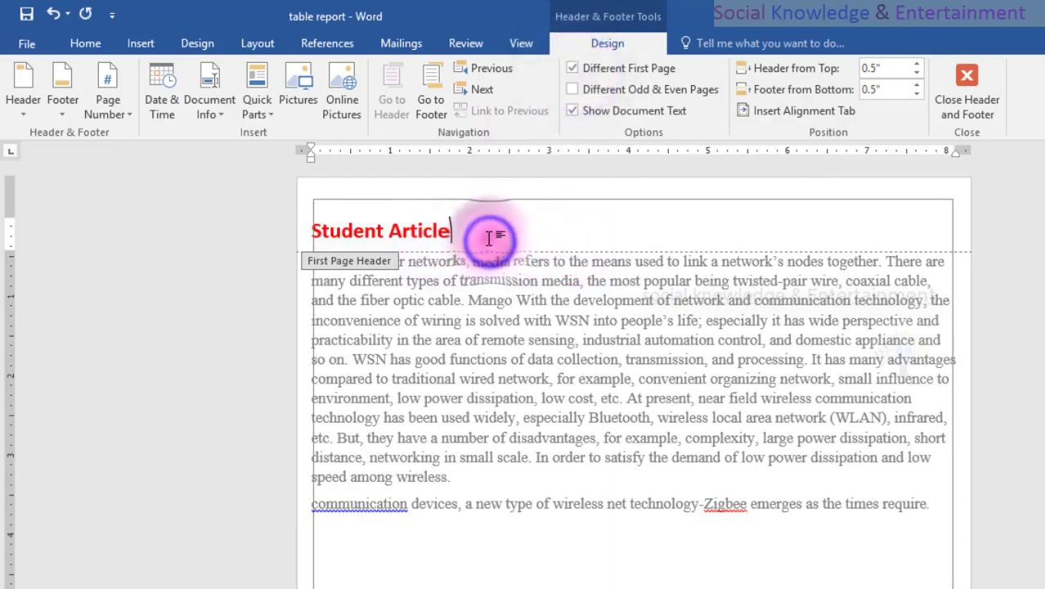
{"action": "left_click_drag", "start_coordinate": [489, 237], "coordinate": [305, 234]}
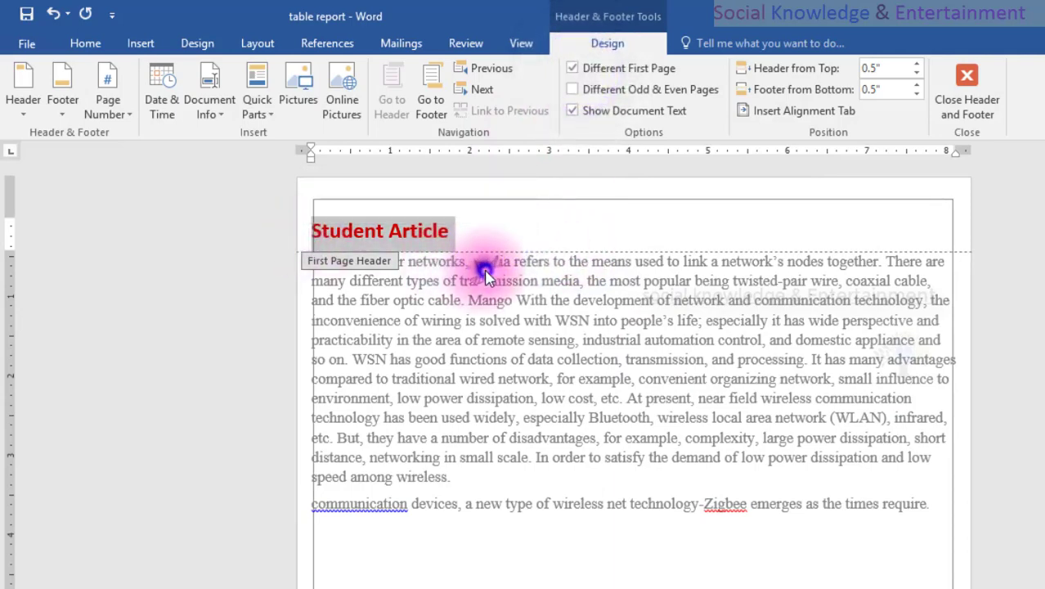
{"action": "double_click", "coordinate": [484, 273]}
{"action": "triple_click", "coordinate": [484, 272]}
{"action": "left_click", "coordinate": [484, 272]}
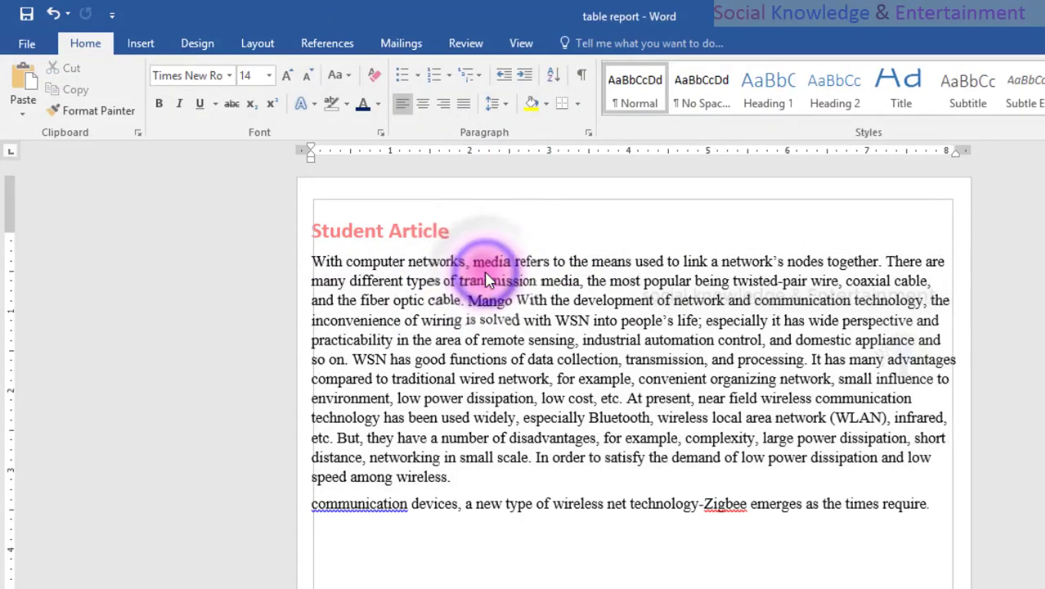
Insert a blank page into the document and place the cursor on an empty page.
{"action": "left_click_drag", "start_coordinate": [486, 237], "coordinate": [326, 226]}
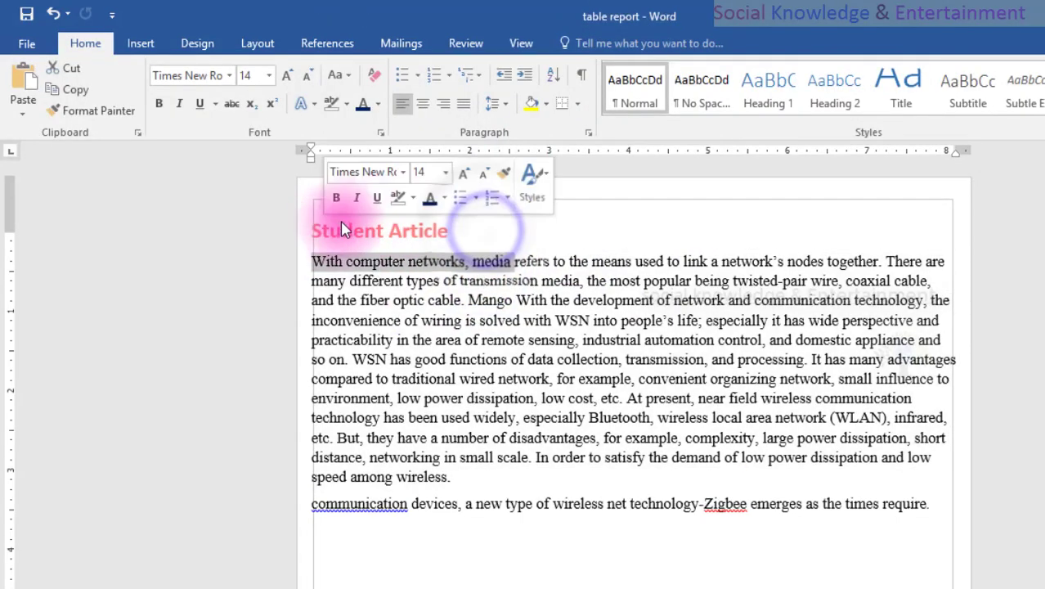
{"action": "scroll", "coordinate": [522, 308], "scroll_direction": "up", "scroll_amount": 6}
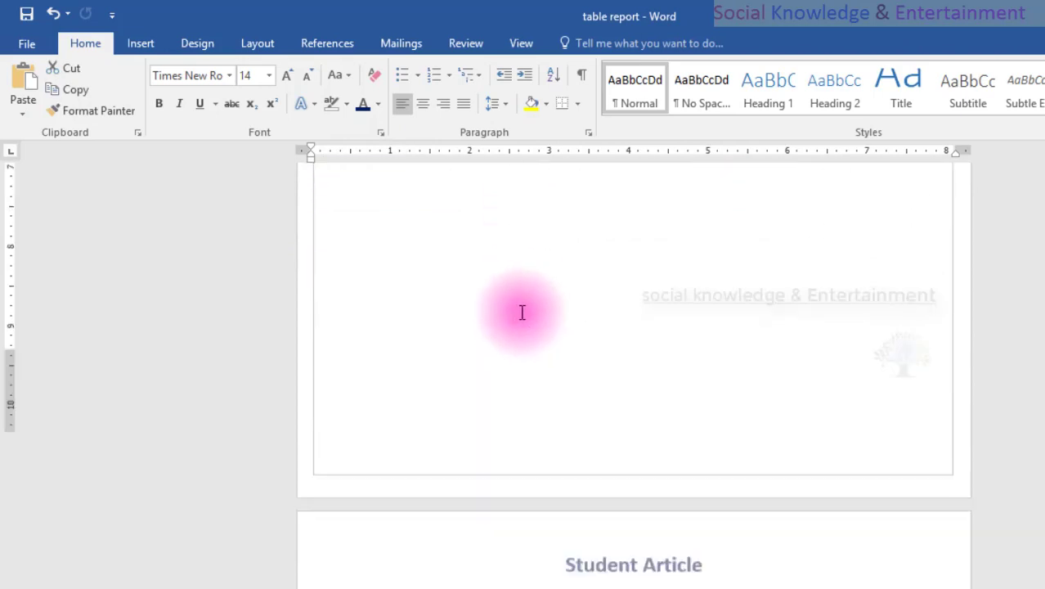
{"action": "left_click", "coordinate": [140, 49]}
{"action": "left_click", "coordinate": [69, 88]}
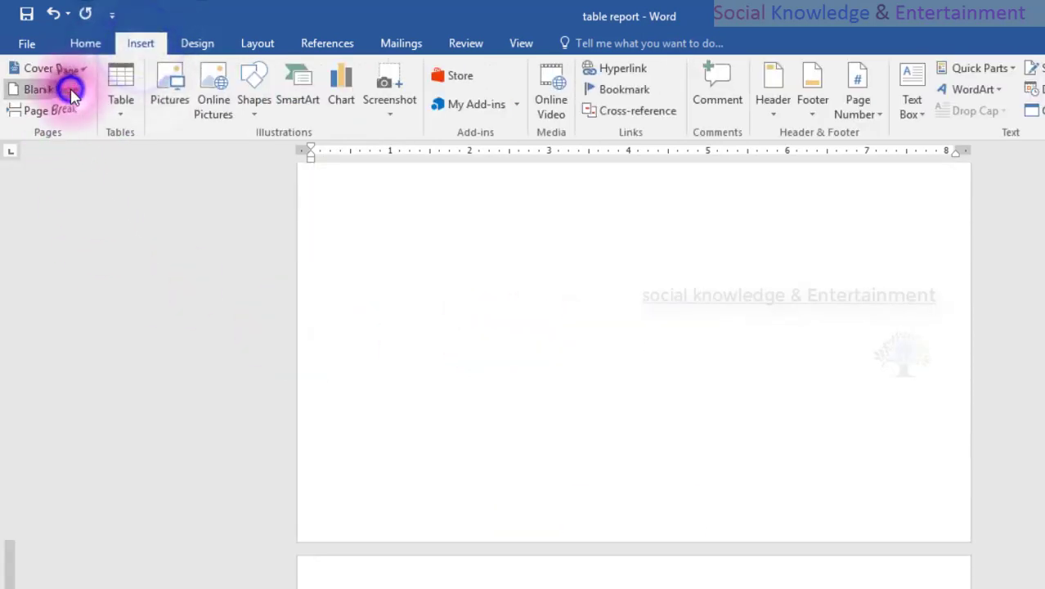
{"action": "scroll", "coordinate": [516, 424], "scroll_direction": "up", "scroll_amount": 10}
{"action": "left_click", "coordinate": [516, 411]}
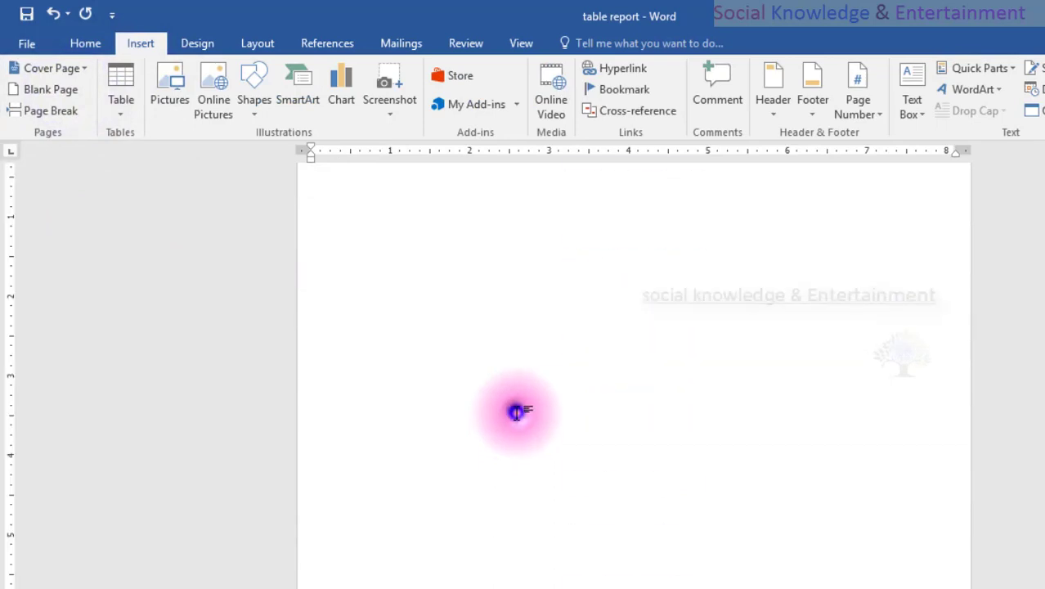
Save the document, set the "Student Article" title in the second page's header to black, and return to the body text.
{"action": "scroll", "coordinate": [516, 411], "scroll_direction": "up", "scroll_amount": 4}
{"action": "double_click", "coordinate": [576, 407]}
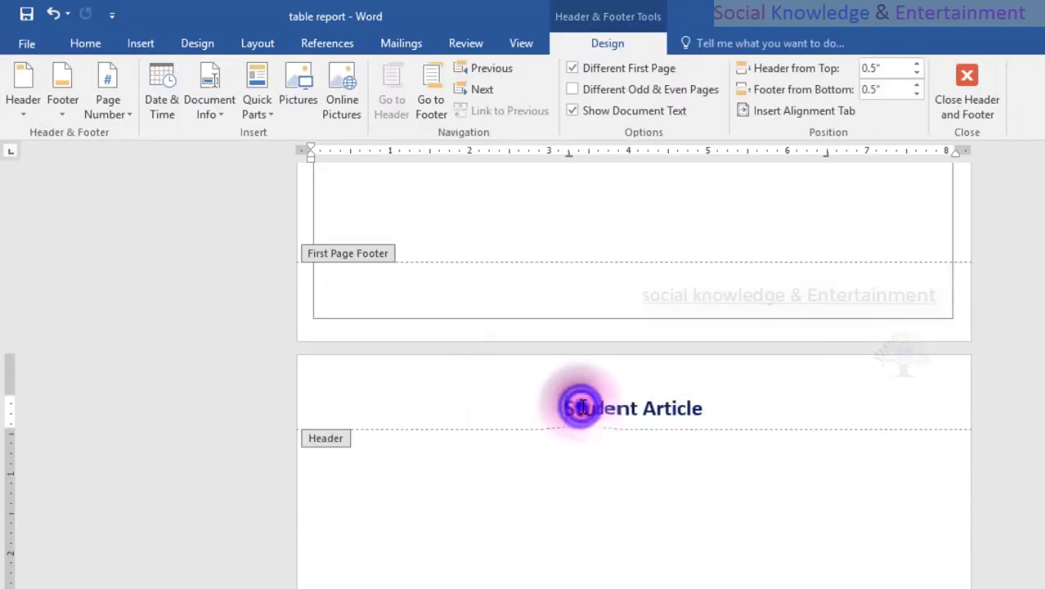
{"action": "triple_click", "coordinate": [574, 404]}
{"action": "key", "text": "ctrl+c"}
{"action": "key", "text": "ctrl+s"}
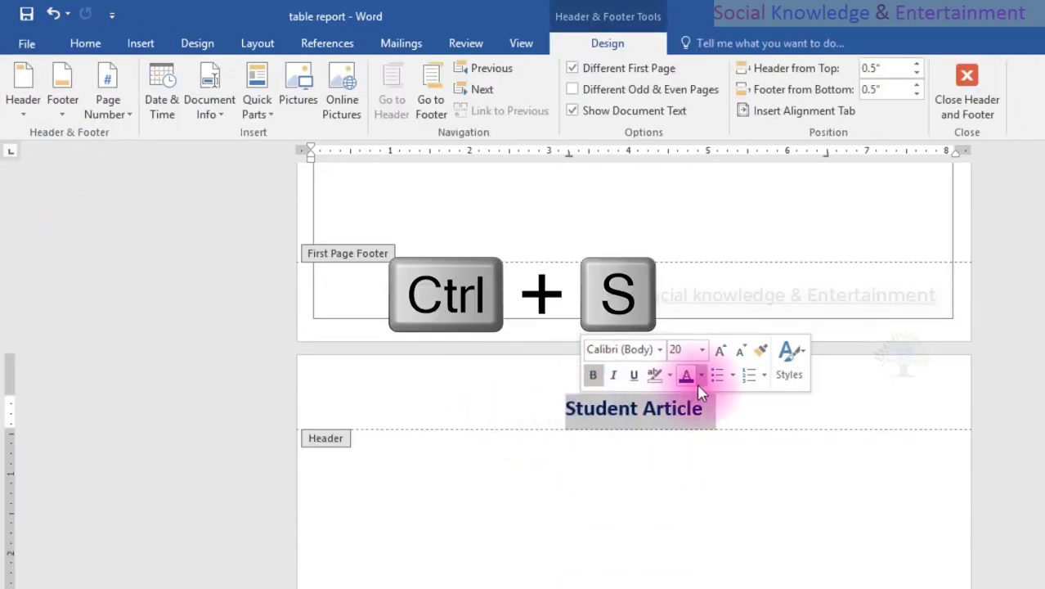
{"action": "left_click", "coordinate": [700, 376]}
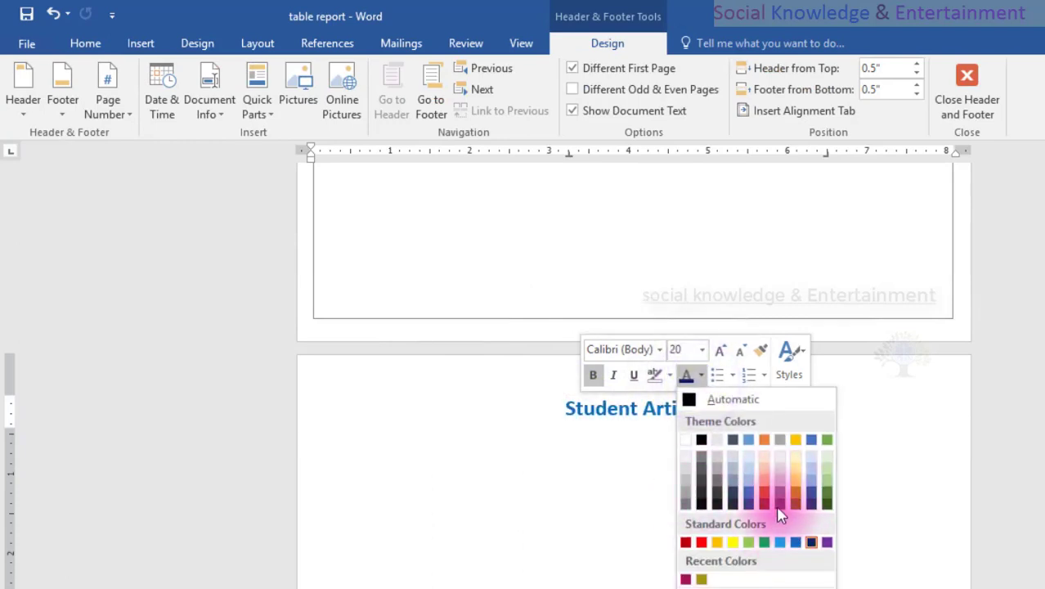
{"action": "left_click", "coordinate": [700, 440]}
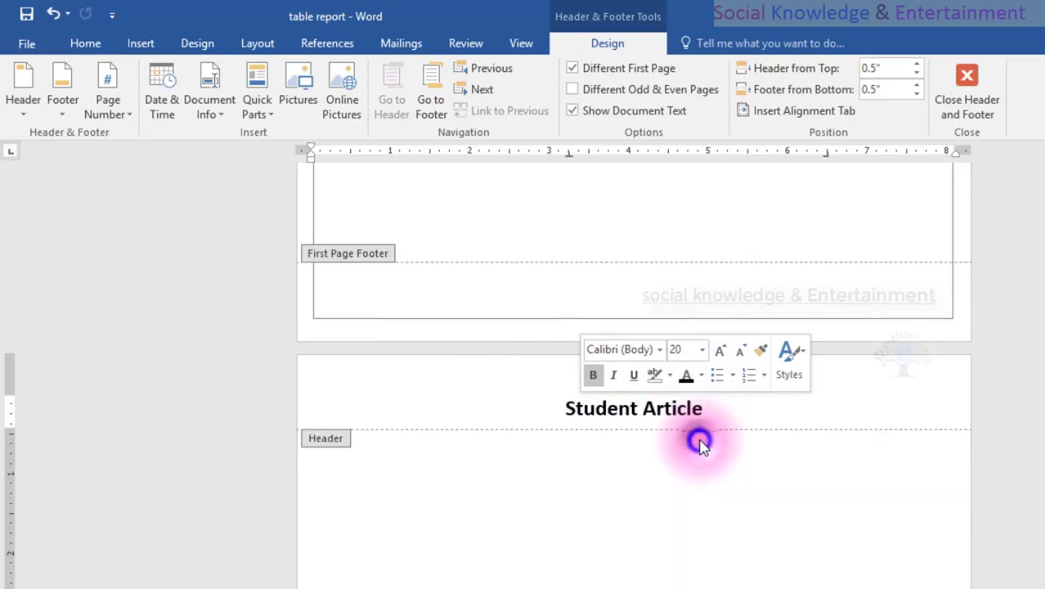
{"action": "double_click", "coordinate": [661, 483]}
{"action": "left_click", "coordinate": [752, 427]}
Examine the first page header and its Different First Page setting, comparing it with the headers on the following pages.
{"action": "scroll", "coordinate": [730, 389], "scroll_direction": "up", "scroll_amount": 12}
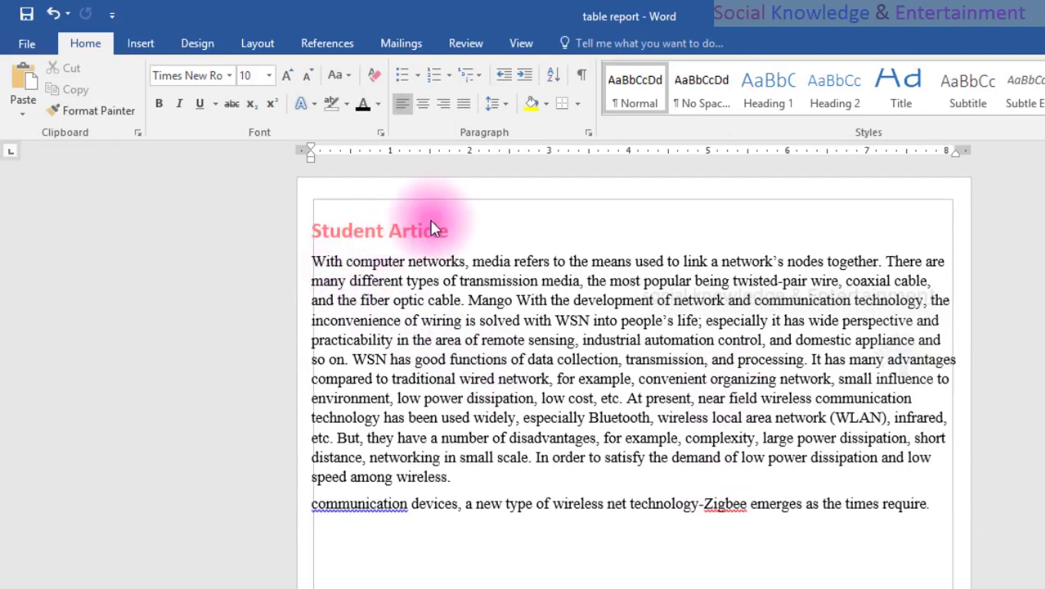
{"action": "double_click", "coordinate": [420, 238]}
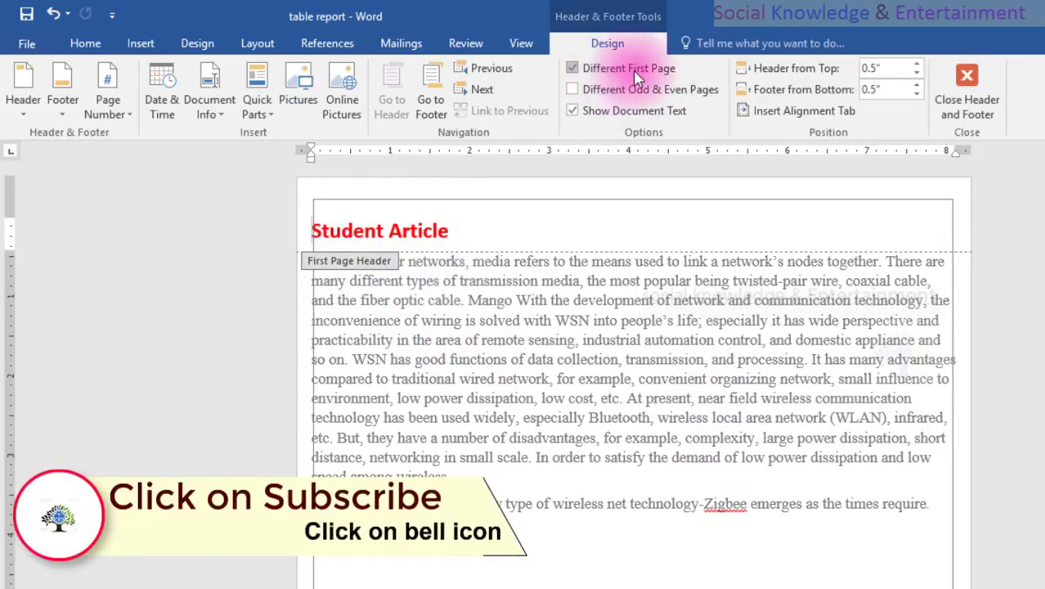
{"action": "double_click", "coordinate": [270, 372]}
{"action": "triple_click", "coordinate": [202, 378]}
{"action": "scroll", "coordinate": [644, 358], "scroll_direction": "down", "scroll_amount": 11}
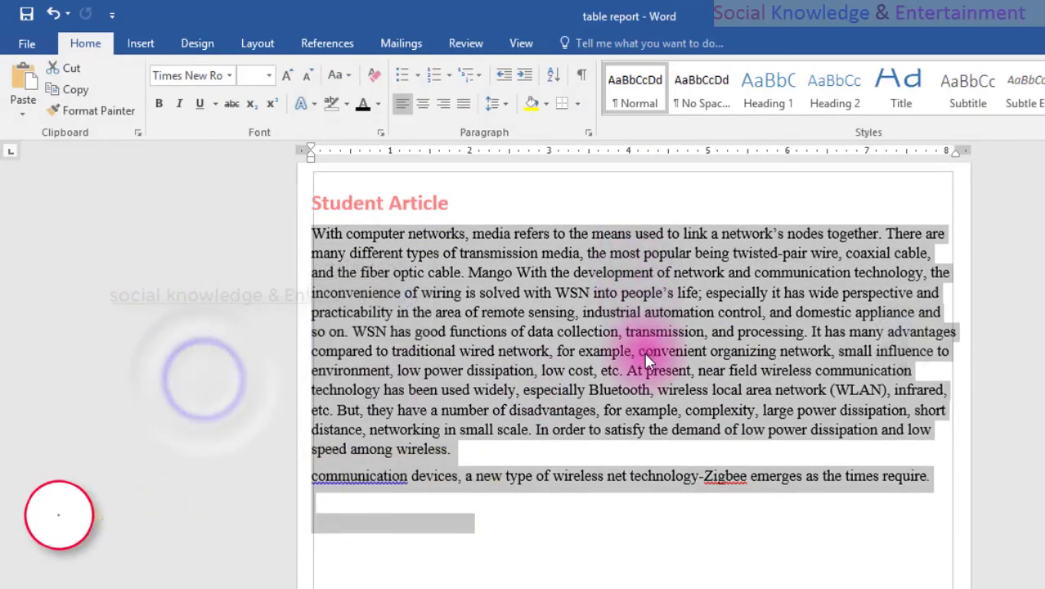
{"action": "scroll", "coordinate": [595, 433], "scroll_direction": "down", "scroll_amount": 8}
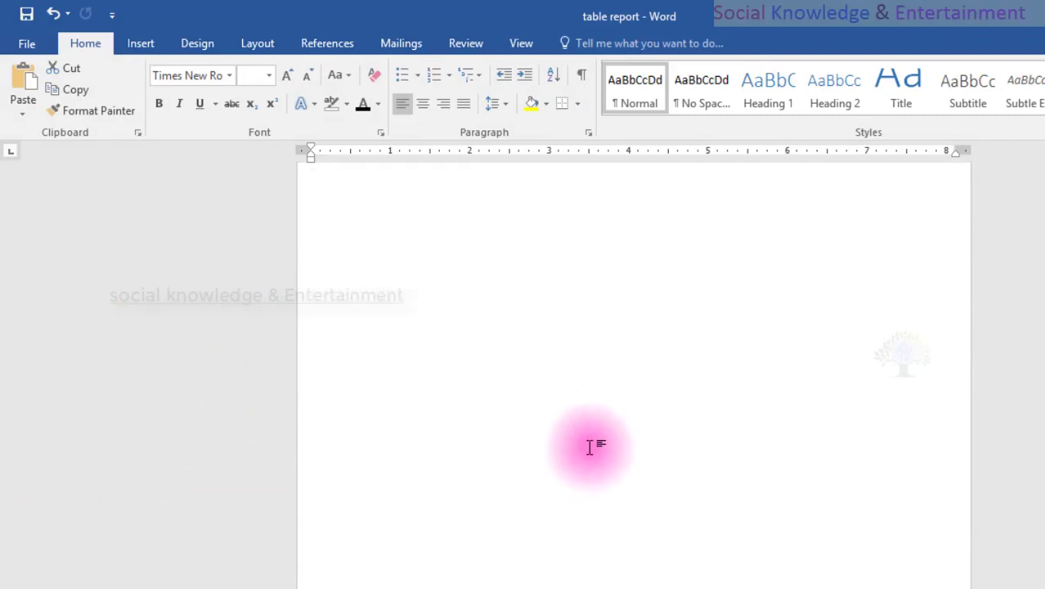
{"action": "scroll", "coordinate": [589, 448], "scroll_direction": "down", "scroll_amount": 6}
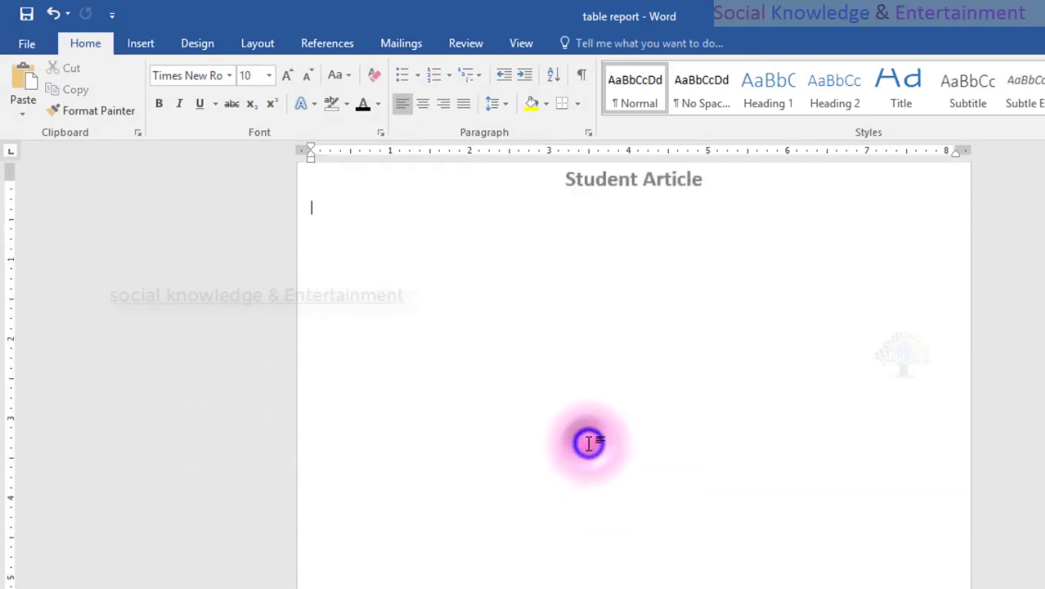
{"action": "scroll", "coordinate": [587, 441], "scroll_direction": "up", "scroll_amount": 5}
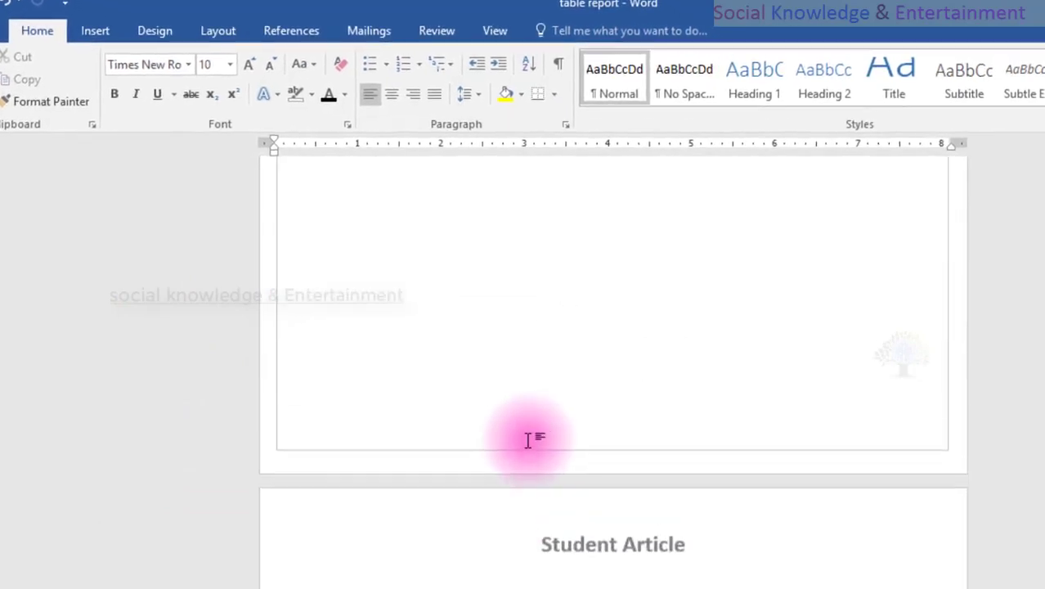
{"action": "scroll", "coordinate": [528, 440], "scroll_direction": "down", "scroll_amount": 6}
{"action": "scroll", "coordinate": [534, 439], "scroll_direction": "up", "scroll_amount": 2}
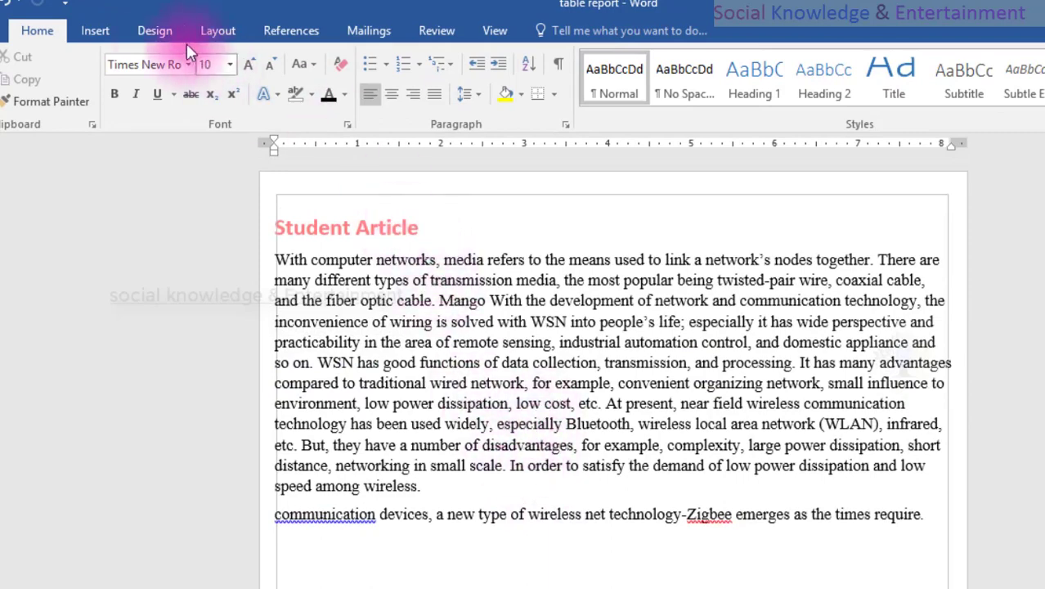
Apply the built-in header design with the blue band to the first page and paste "Student Article" over its title.
{"action": "double_click", "coordinate": [345, 226]}
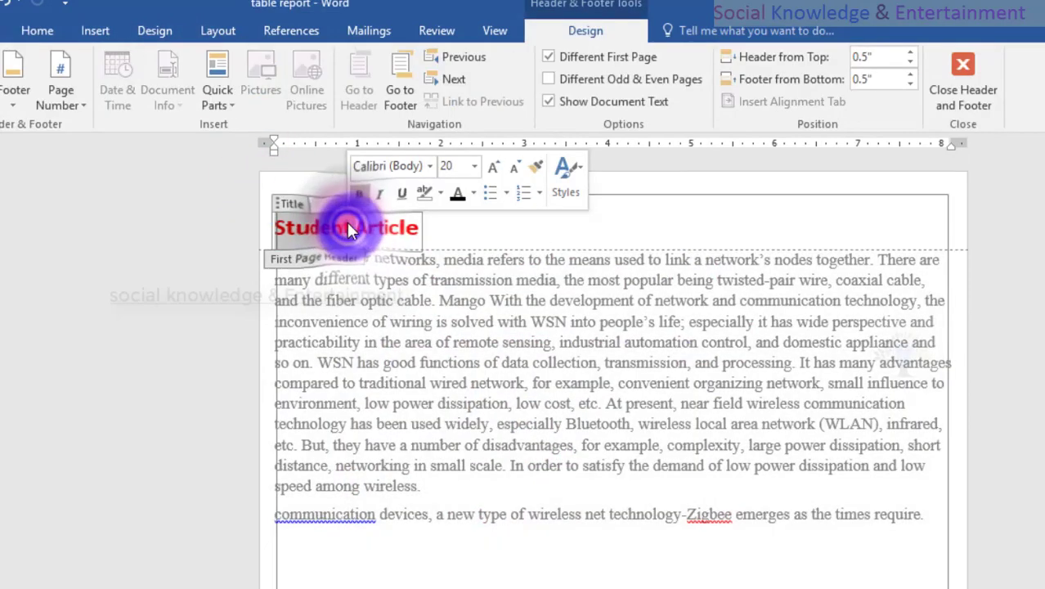
{"action": "left_click", "coordinate": [1, 92]}
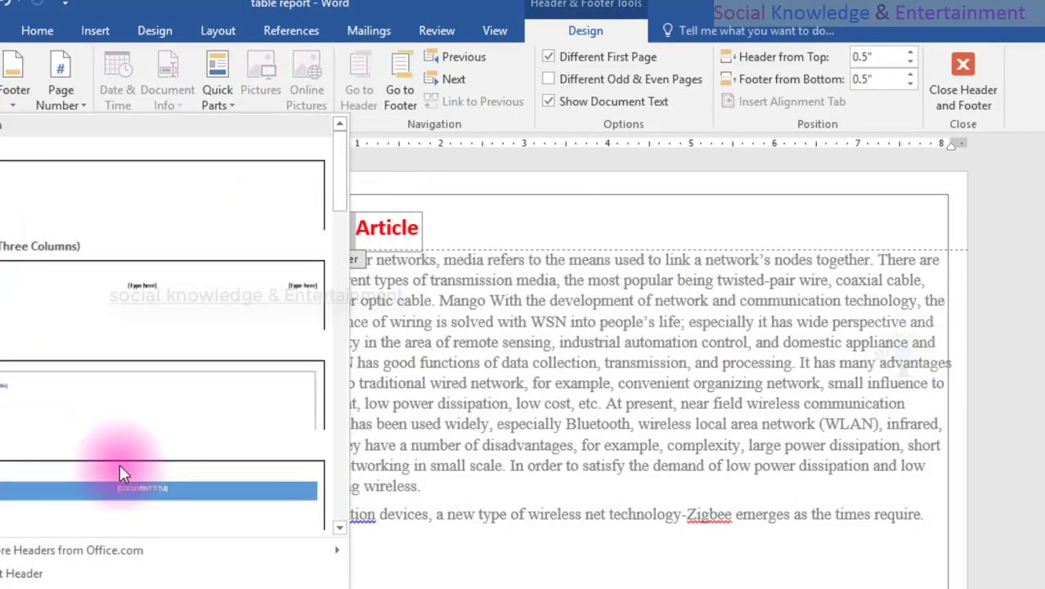
{"action": "left_click", "coordinate": [127, 494]}
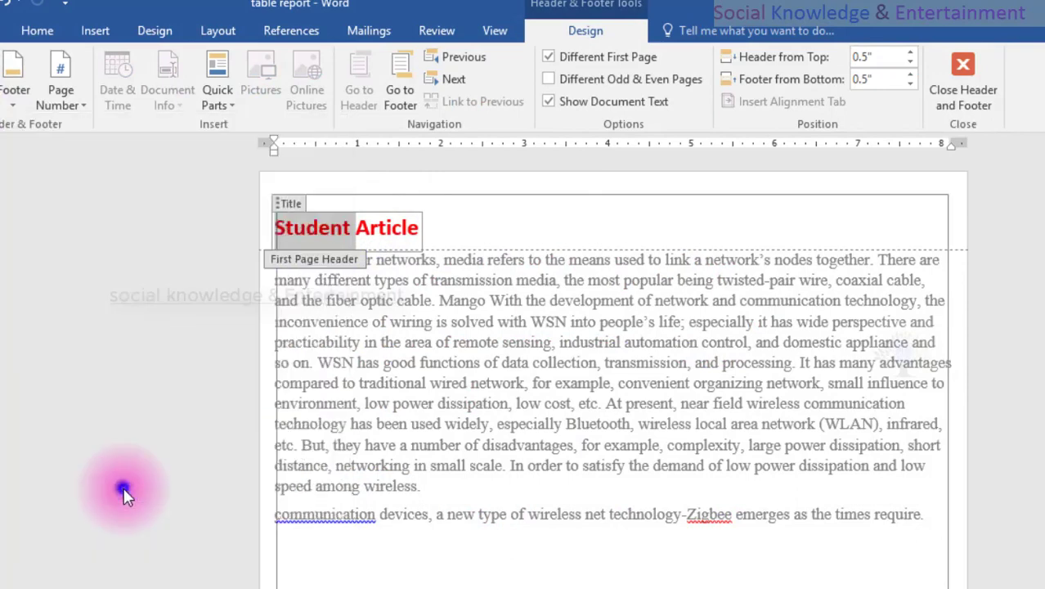
{"action": "left_click", "coordinate": [627, 231]}
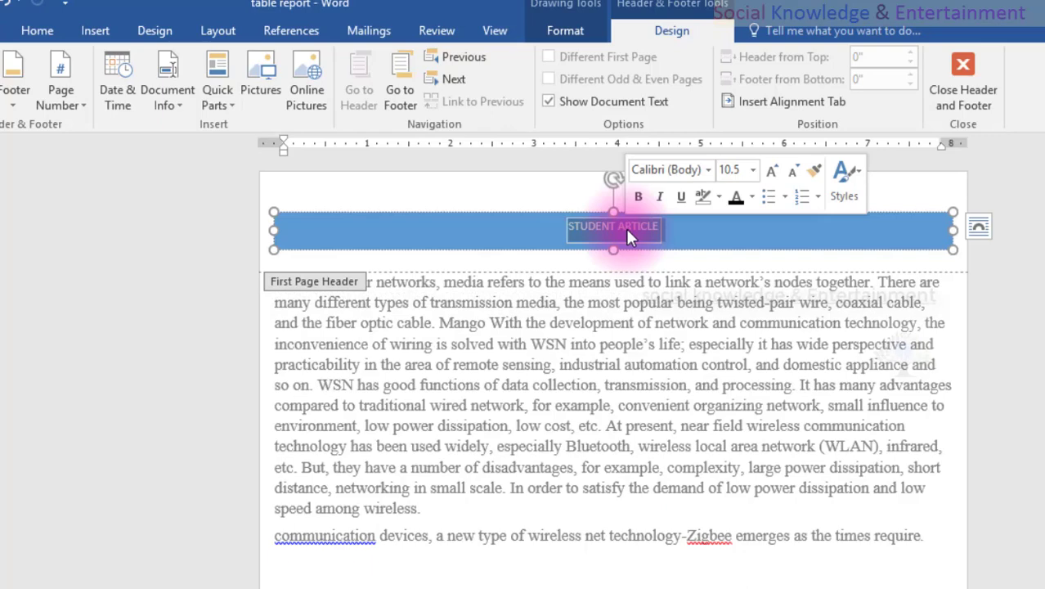
{"action": "key", "text": "ctrl+v"}
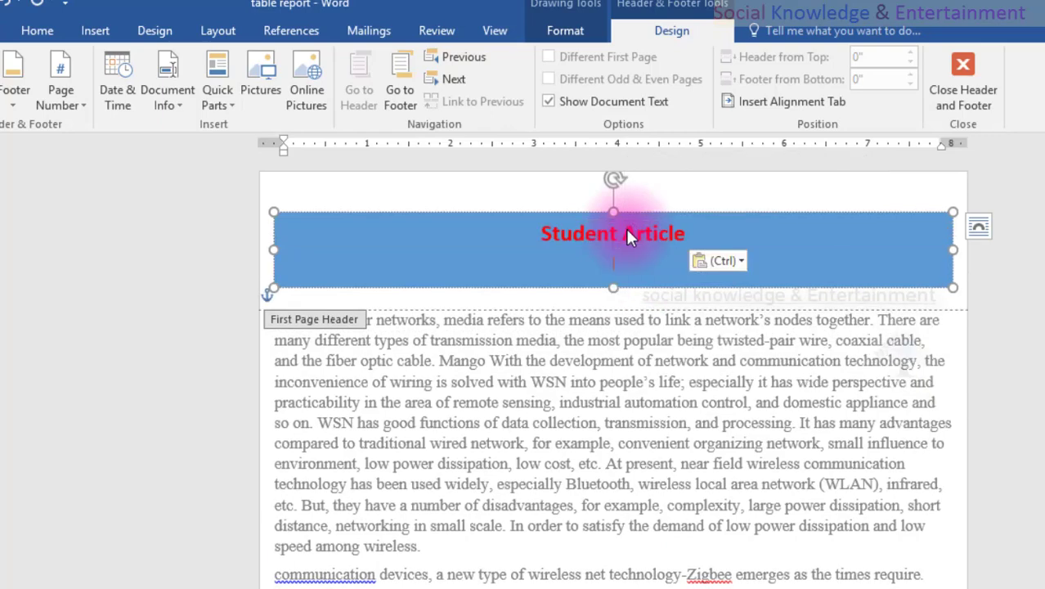
Shrink the first page header's blue band to one line high and about 6 inches wide, keeping its title centred.
{"action": "left_click_drag", "start_coordinate": [609, 290], "coordinate": [611, 250]}
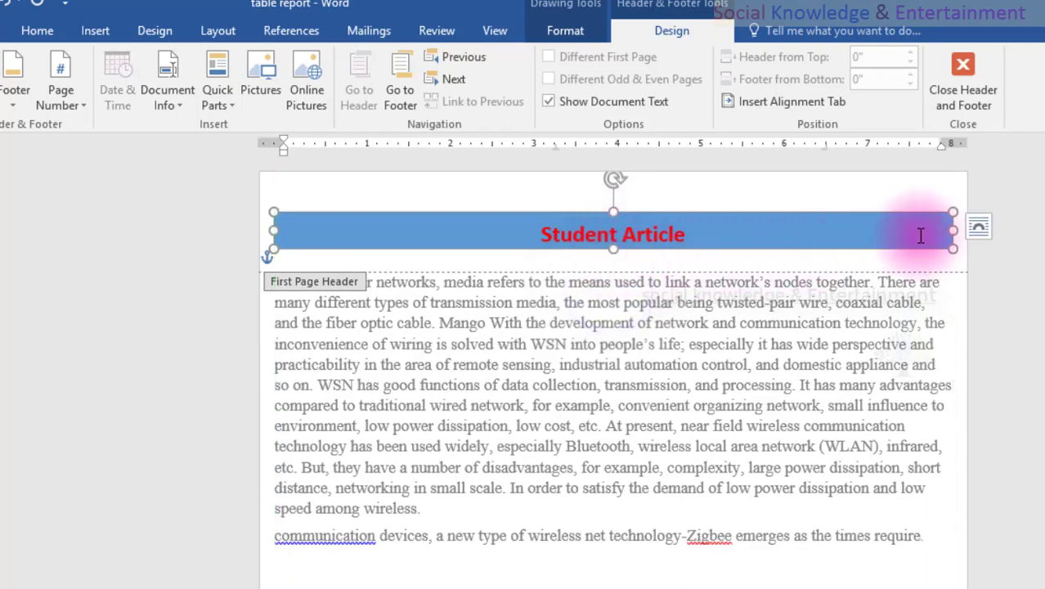
{"action": "left_click_drag", "start_coordinate": [953, 229], "coordinate": [780, 230]}
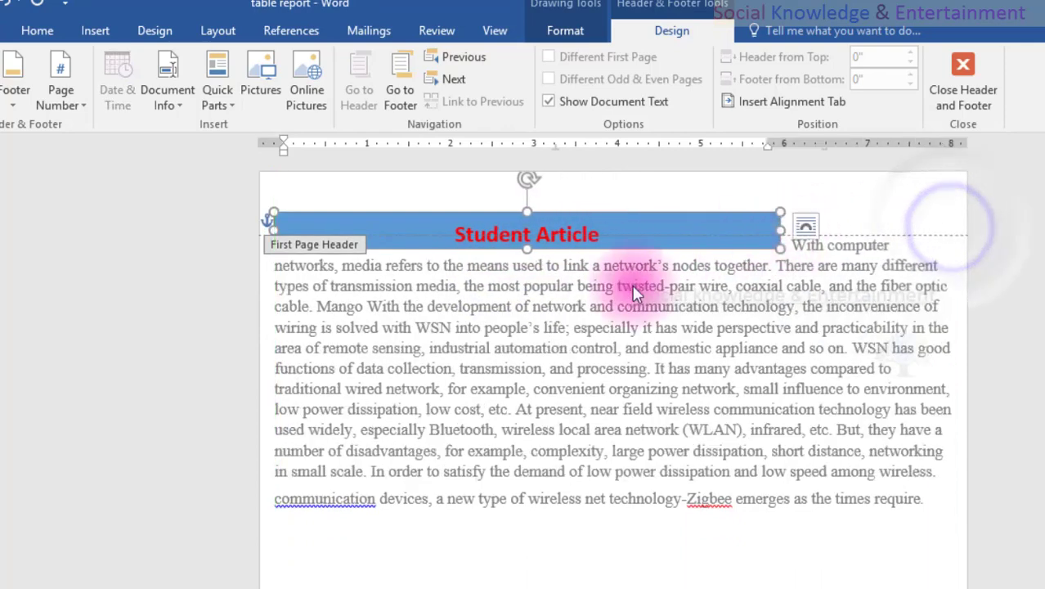
{"action": "left_click", "coordinate": [37, 30]}
{"action": "left_click", "coordinate": [391, 91]}
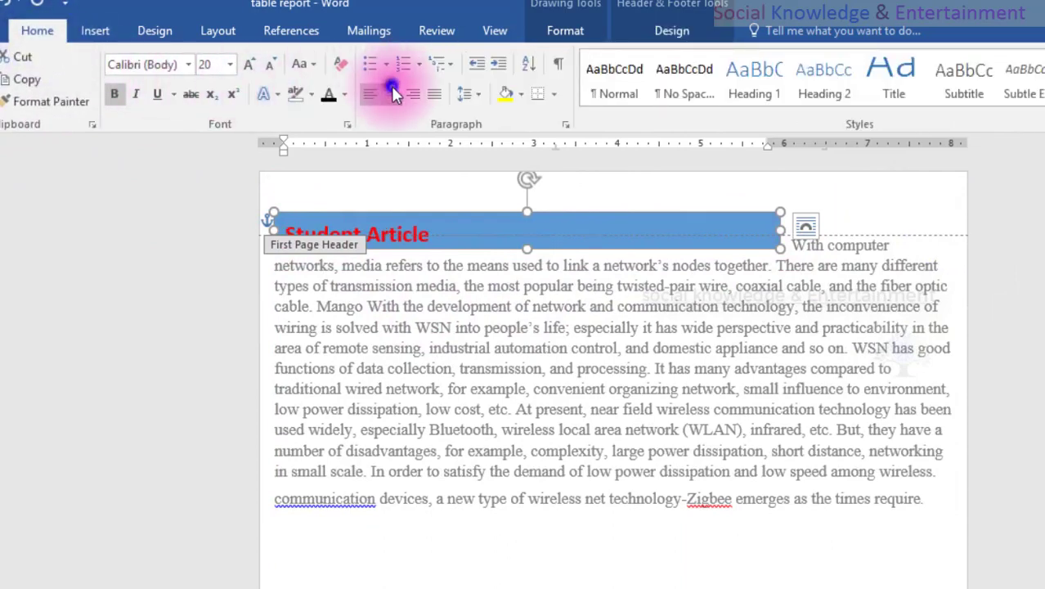
{"action": "left_click", "coordinate": [392, 90]}
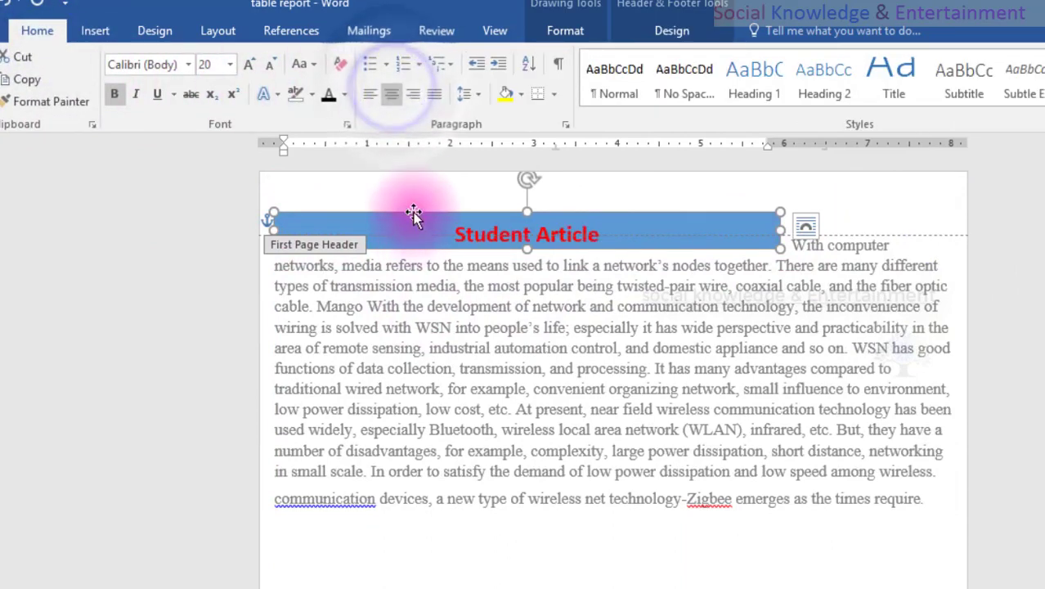
Try to centre the header line holding the blue band, increase its indent twice, and return to the body text.
{"action": "left_click", "coordinate": [198, 227]}
{"action": "left_click", "coordinate": [388, 102]}
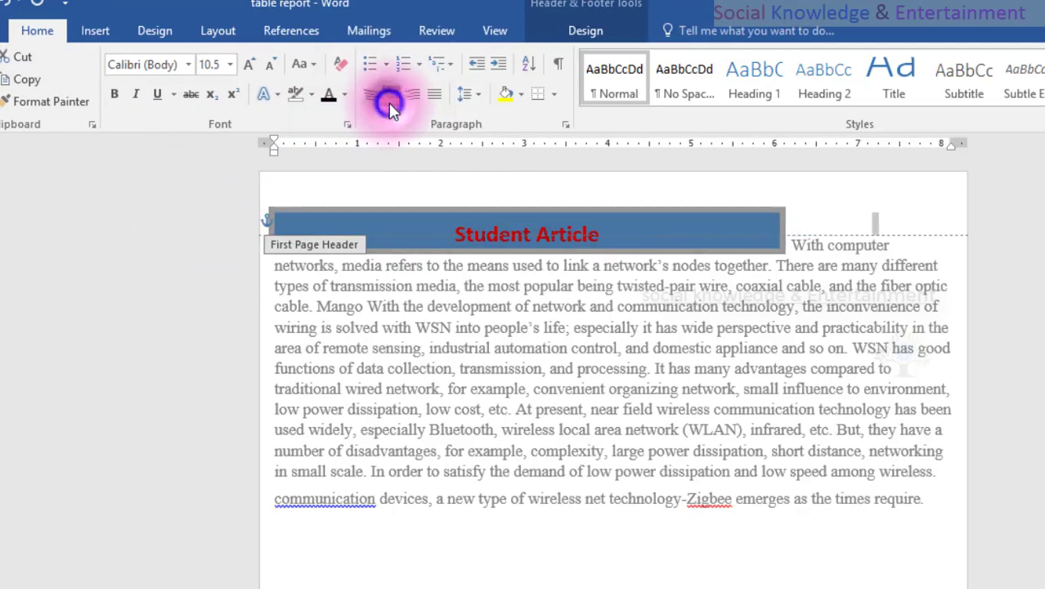
{"action": "left_click", "coordinate": [389, 96]}
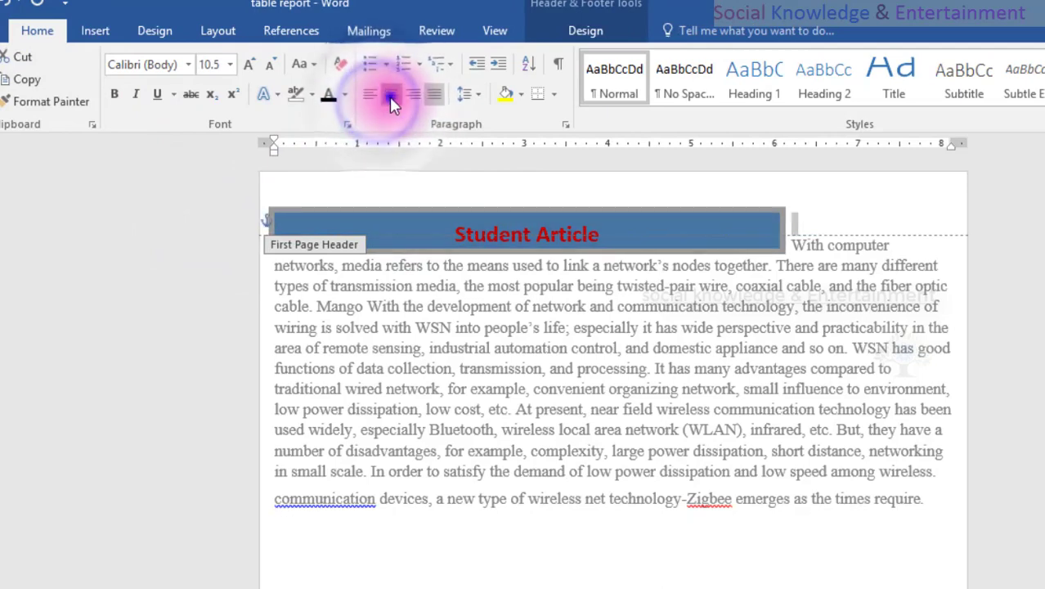
{"action": "left_click", "coordinate": [496, 62]}
{"action": "left_click", "coordinate": [496, 62]}
{"action": "left_click", "coordinate": [497, 62]}
{"action": "left_click", "coordinate": [217, 273]}
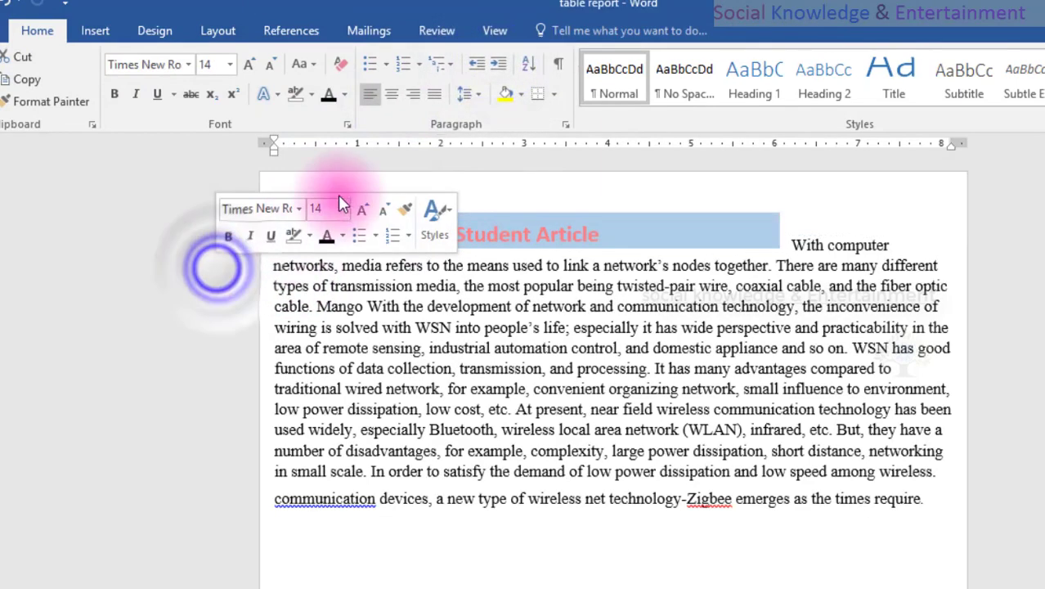
Widen the first page header's blue band to about 8.1 inches so it spans the full text width.
{"action": "left_click", "coordinate": [509, 188]}
{"action": "left_click", "coordinate": [520, 217]}
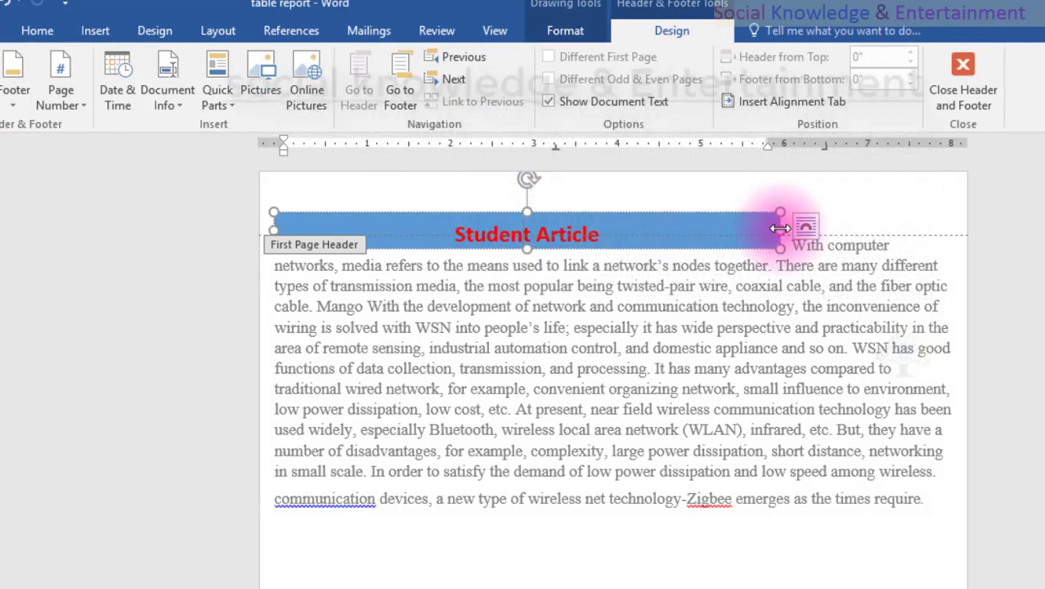
{"action": "left_click_drag", "start_coordinate": [779, 227], "coordinate": [952, 219]}
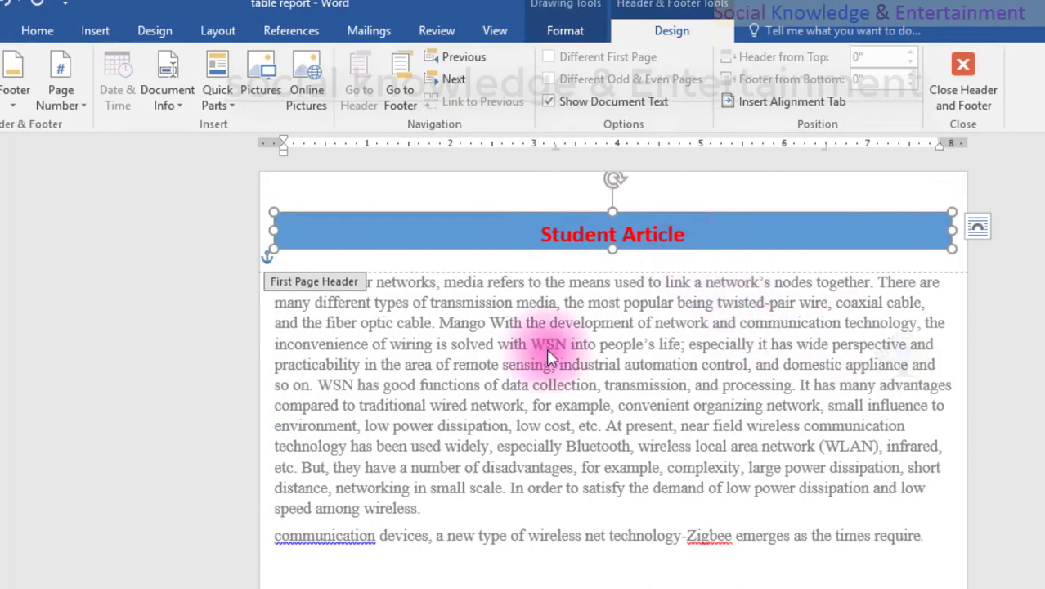
{"action": "left_click", "coordinate": [64, 274]}
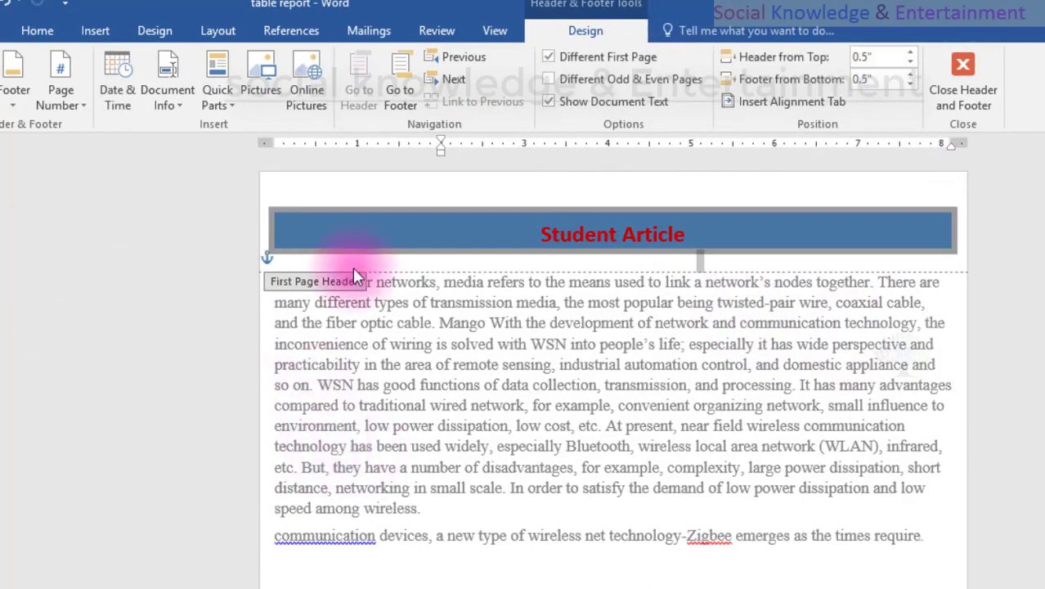
{"action": "left_click", "coordinate": [477, 173]}
Apply the built-in header design with the blue band to the second page's "Student Article" header and review it across the pages.
{"action": "scroll", "coordinate": [488, 372], "scroll_direction": "down", "scroll_amount": 15}
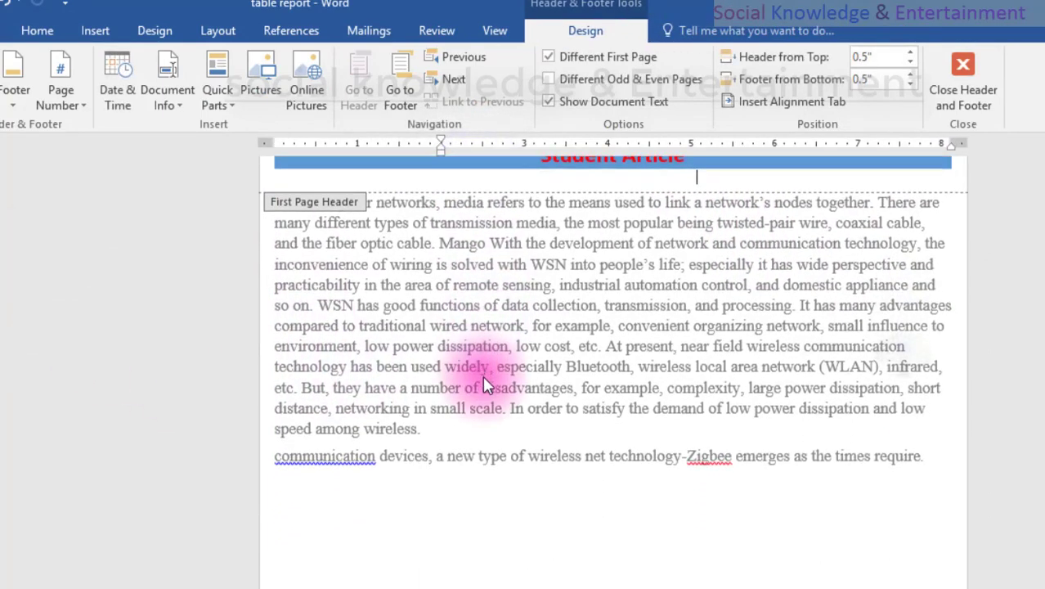
{"action": "scroll", "coordinate": [474, 384], "scroll_direction": "up", "scroll_amount": 10}
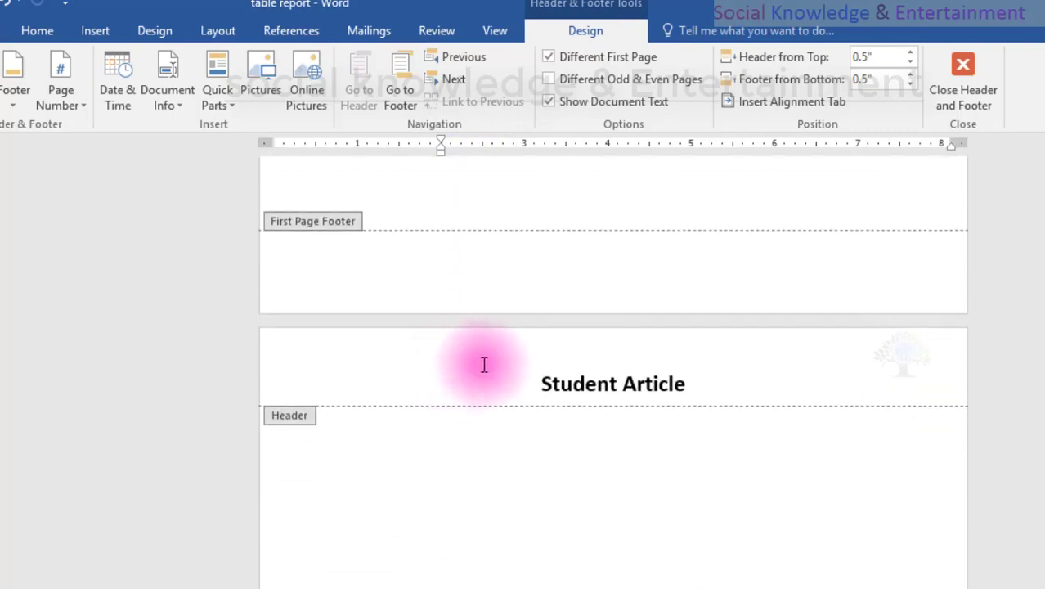
{"action": "triple_click", "coordinate": [588, 384]}
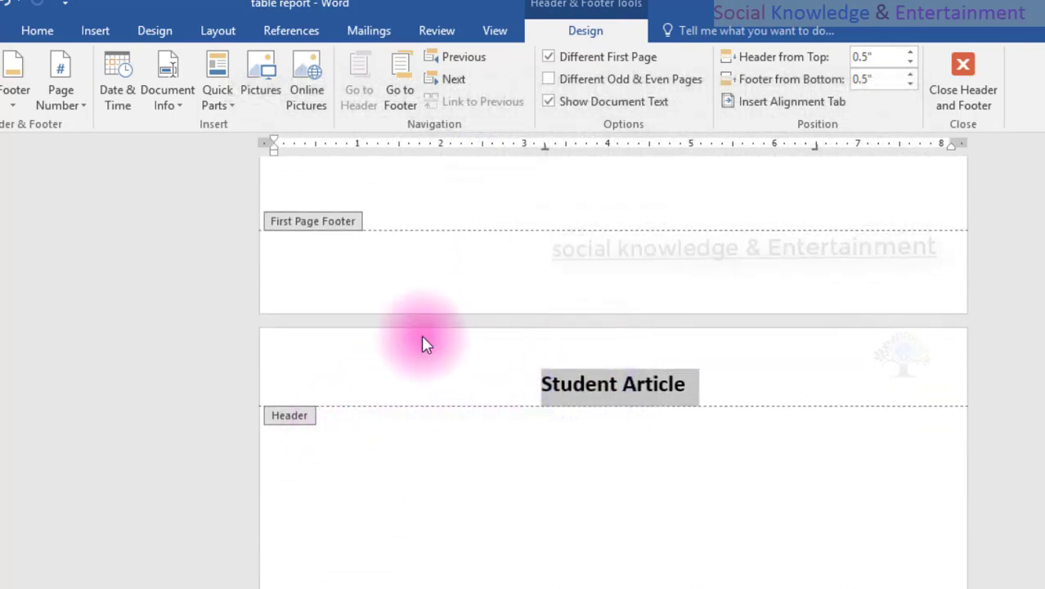
{"action": "left_click", "coordinate": [37, 33]}
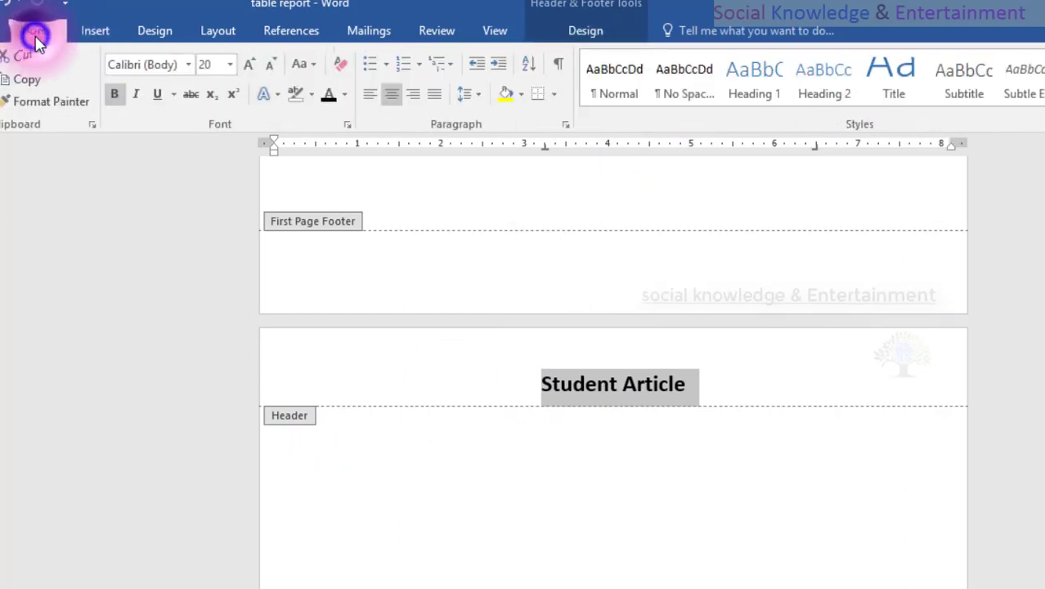
{"action": "left_click", "coordinate": [82, 33]}
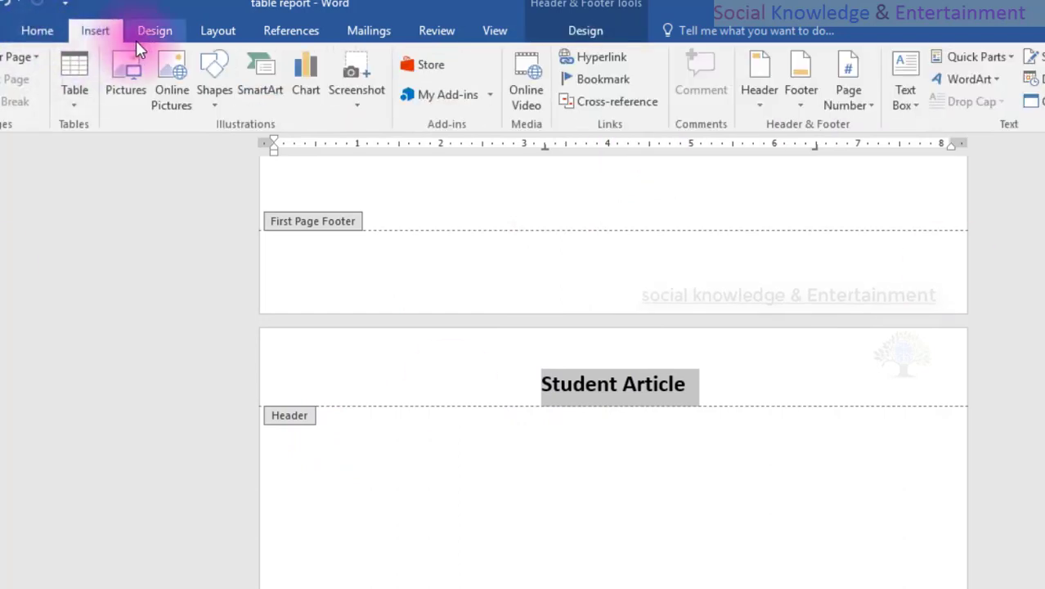
{"action": "double_click", "coordinate": [670, 382]}
{"action": "triple_click", "coordinate": [669, 382]}
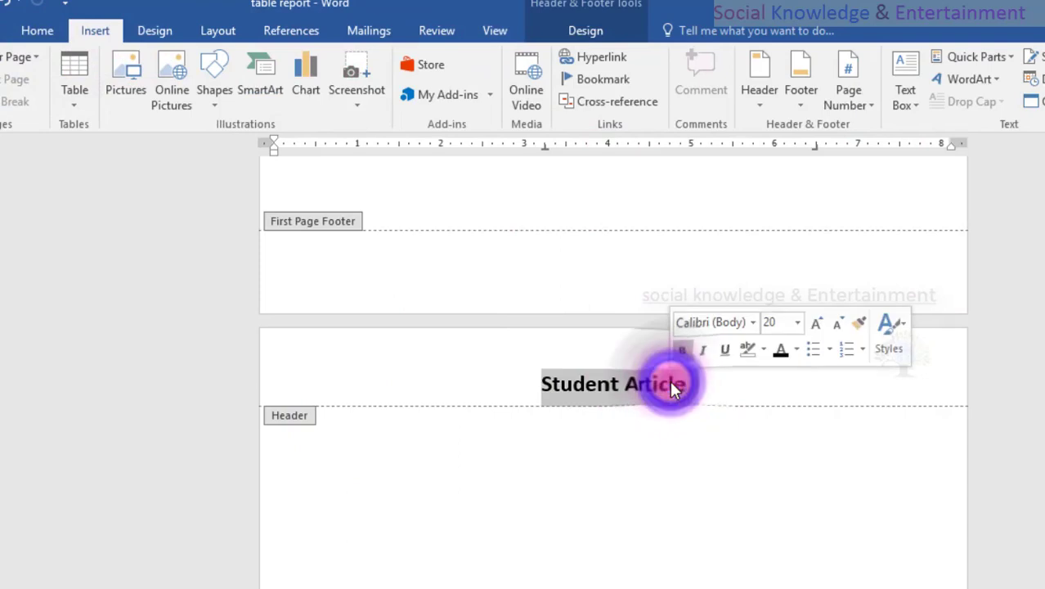
{"action": "left_click", "coordinate": [561, 33]}
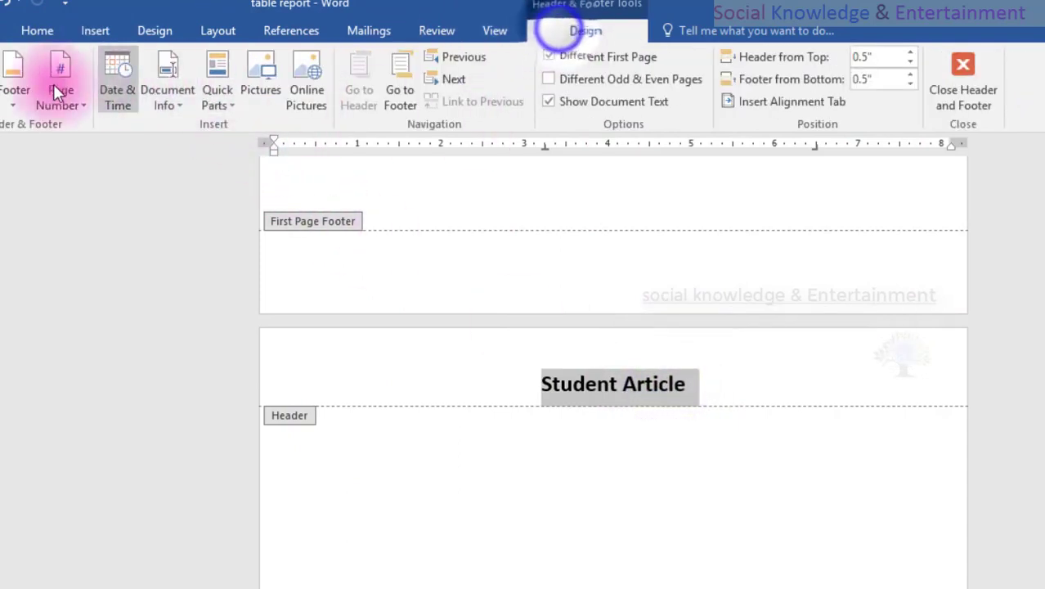
{"action": "left_click", "coordinate": [5, 90]}
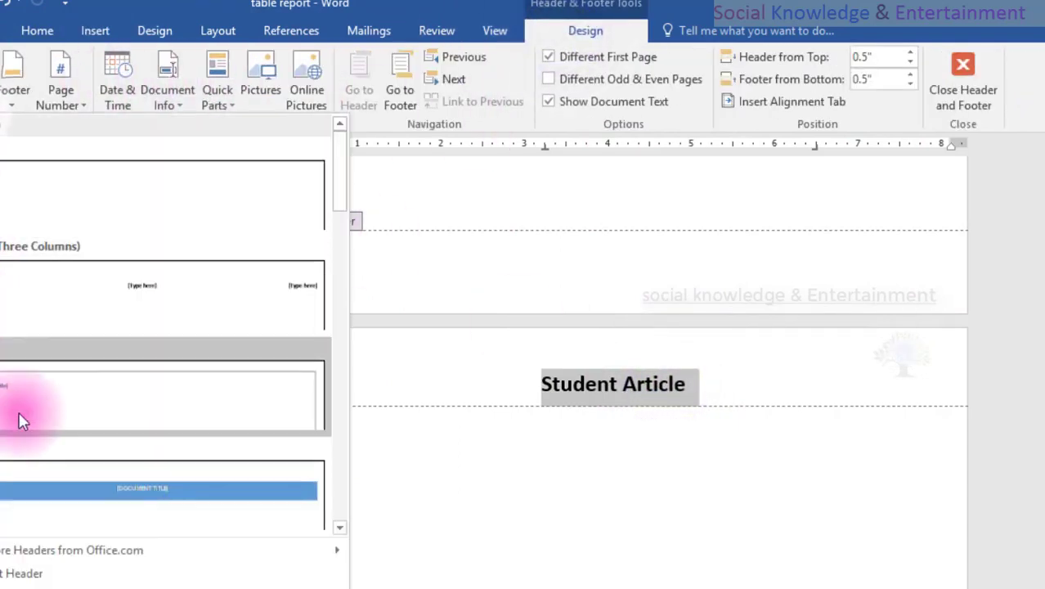
{"action": "left_click", "coordinate": [36, 474]}
{"action": "scroll", "coordinate": [446, 422], "scroll_direction": "down", "scroll_amount": 20}
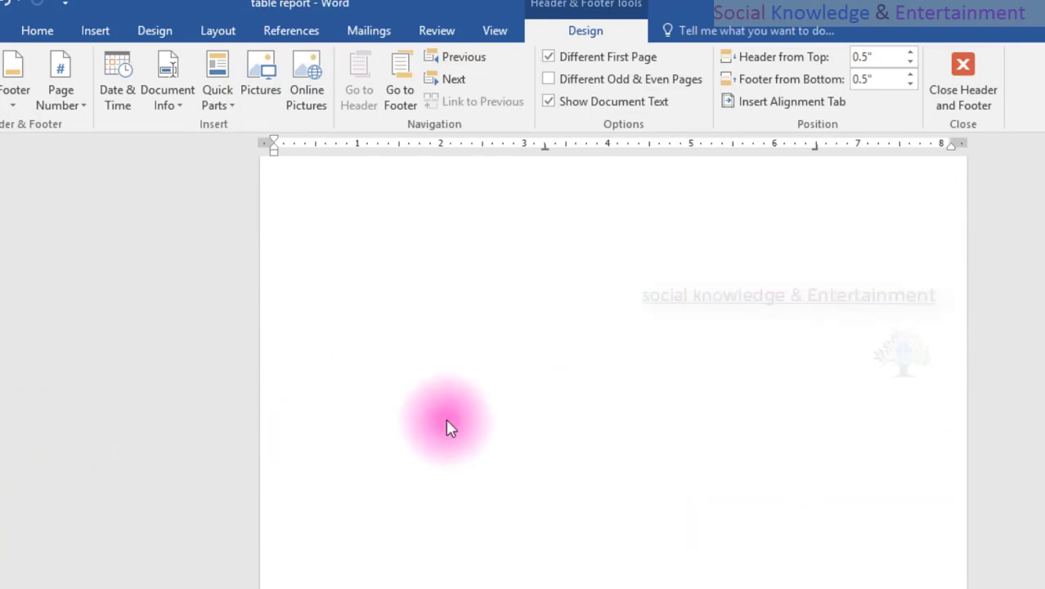
{"action": "scroll", "coordinate": [445, 428], "scroll_direction": "down", "scroll_amount": 6}
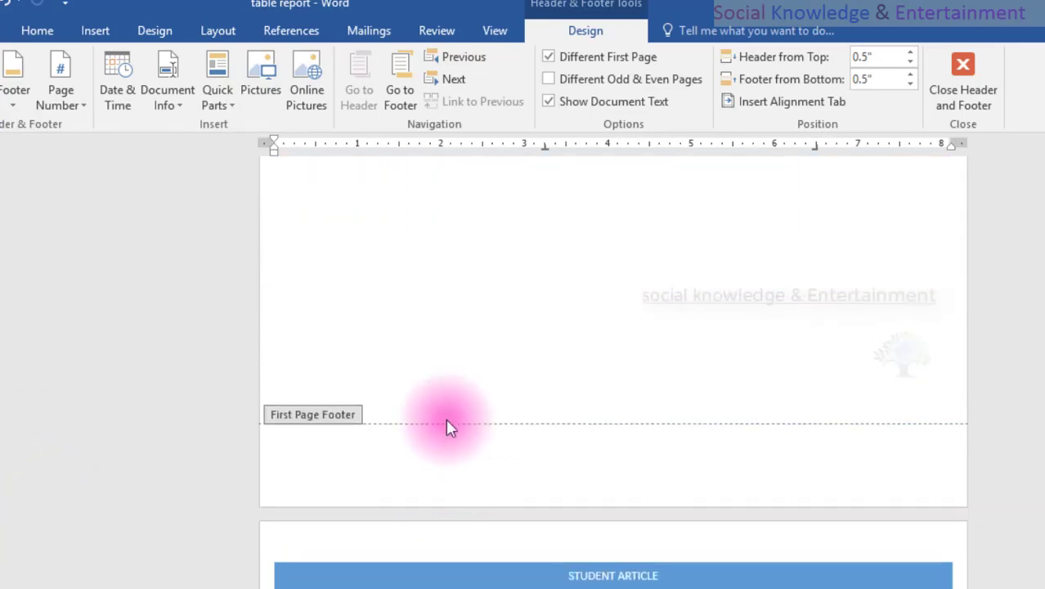
{"action": "scroll", "coordinate": [531, 286], "scroll_direction": "up", "scroll_amount": 5}
{"action": "scroll", "coordinate": [531, 286], "scroll_direction": "down", "scroll_amount": 3}
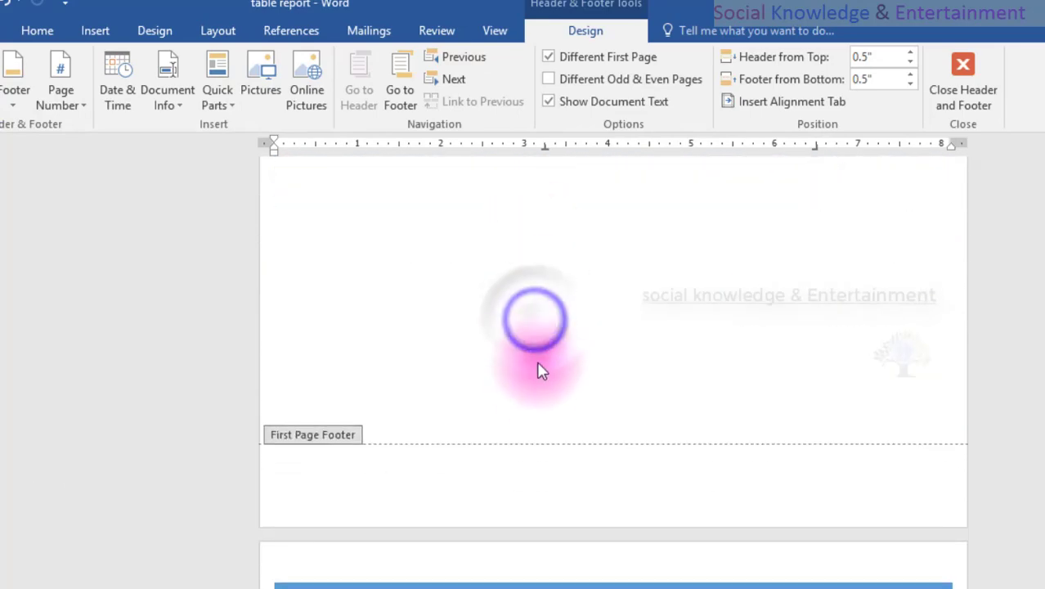
Undo the second-page header design and the widening of the first page header's band.
{"action": "key", "text": "ctrl+z"}
{"action": "key", "text": "ctrl+z"}
{"action": "key", "text": "ctrl+z"}
{"action": "key", "text": "ctrl+z"}
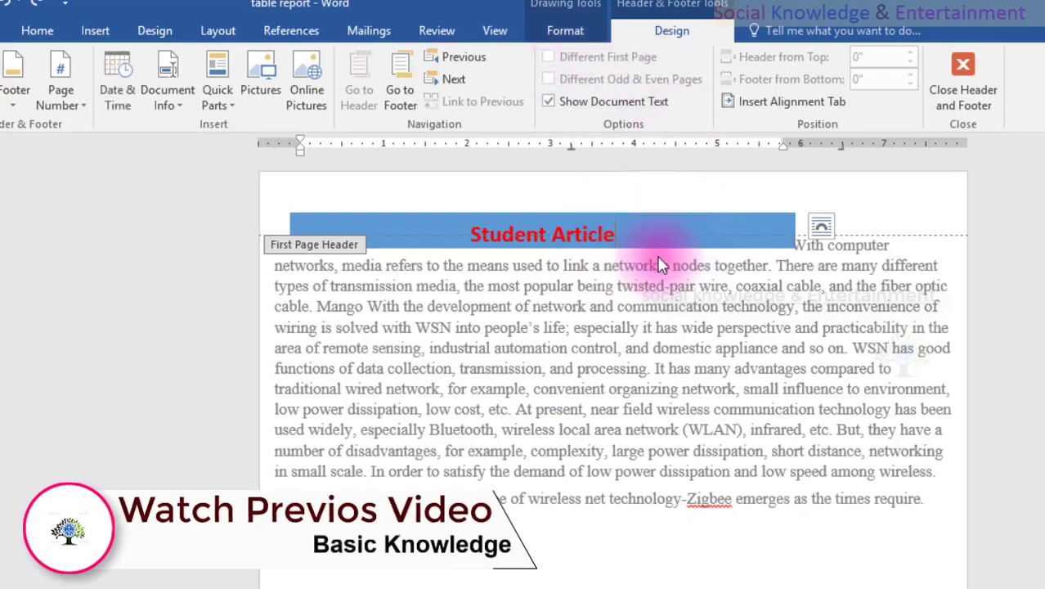
Widen the first page header's blue band to about 7.7 inches, nearly the full text width.
{"action": "left_click", "coordinate": [649, 217]}
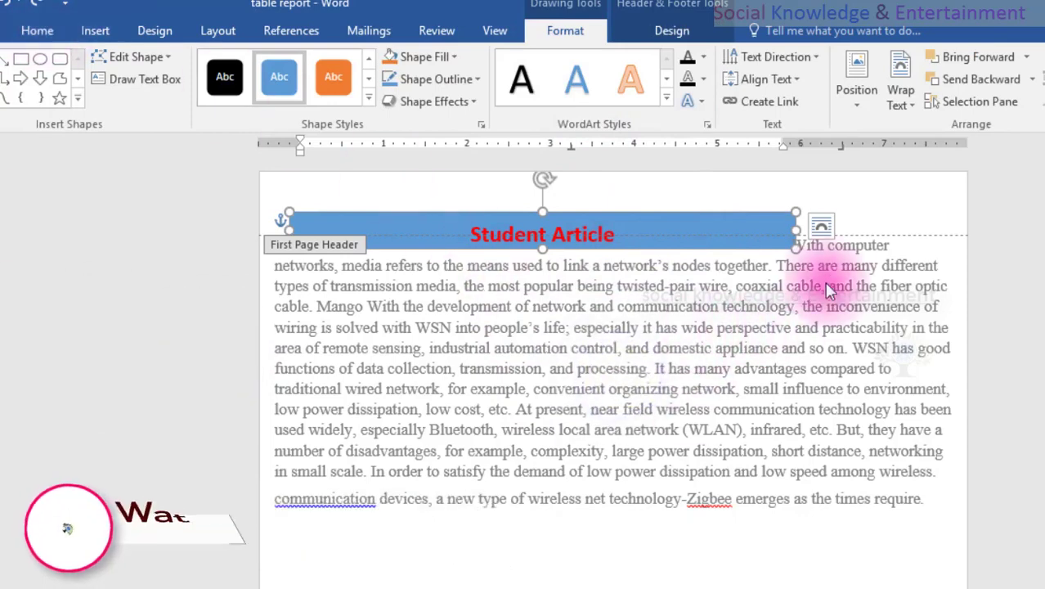
{"action": "left_click", "coordinate": [807, 198]}
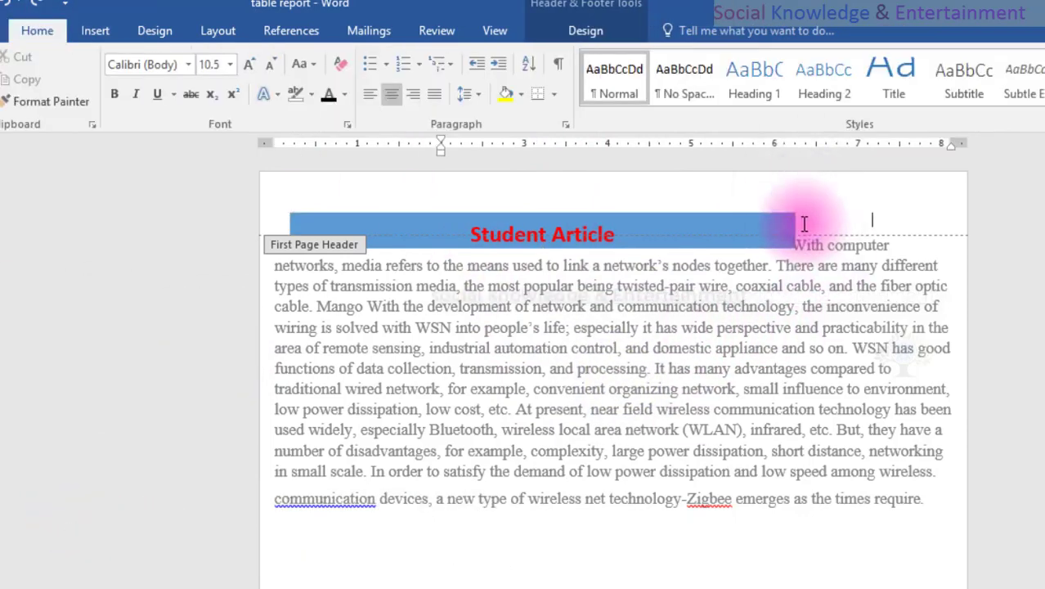
{"action": "left_click", "coordinate": [797, 223]}
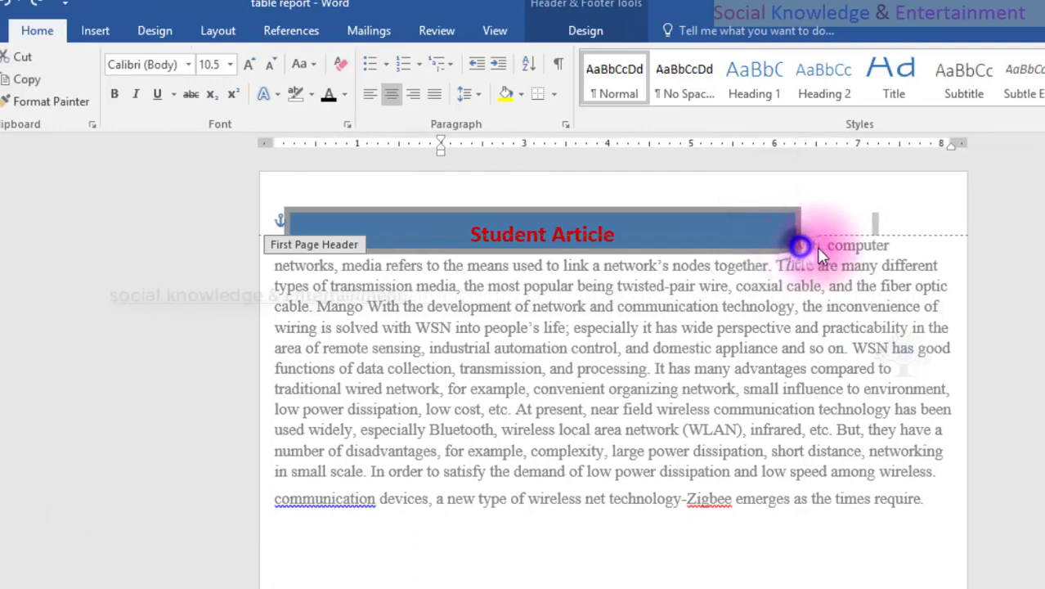
{"action": "left_click", "coordinate": [792, 223]}
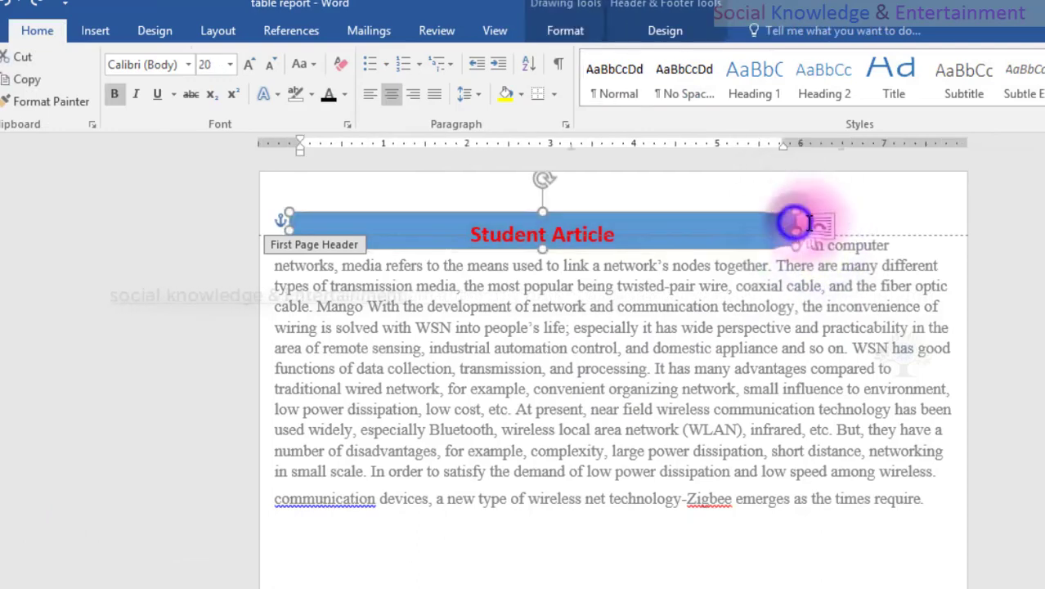
{"action": "left_click_drag", "start_coordinate": [807, 223], "coordinate": [936, 232]}
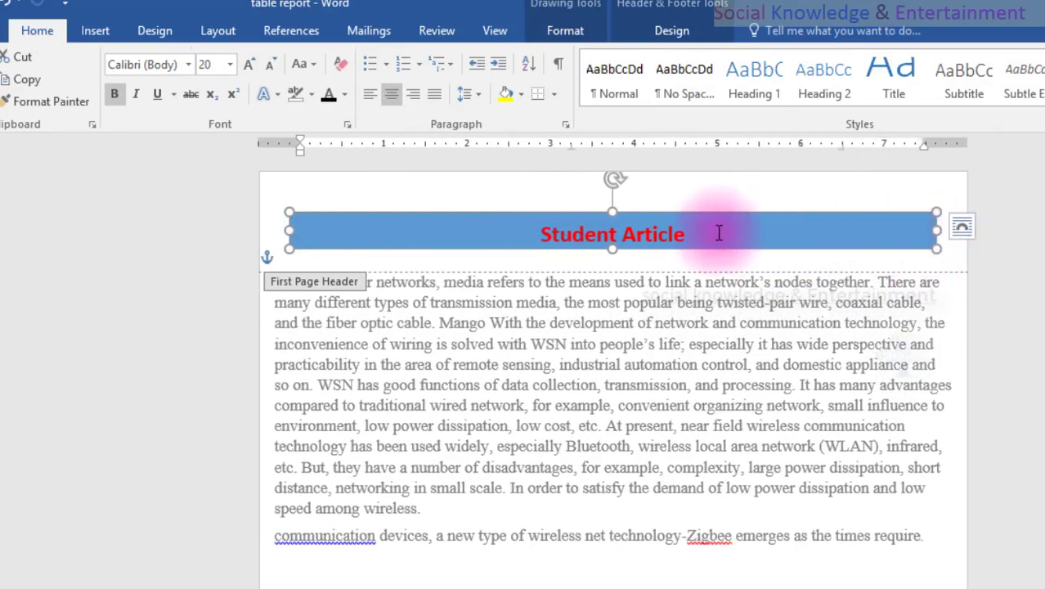
Try the orange shape style on the first page header band, and settle on the glossy gold style below Moderate Effect - Gold, Accent 4.
{"action": "triple_click", "coordinate": [780, 232]}
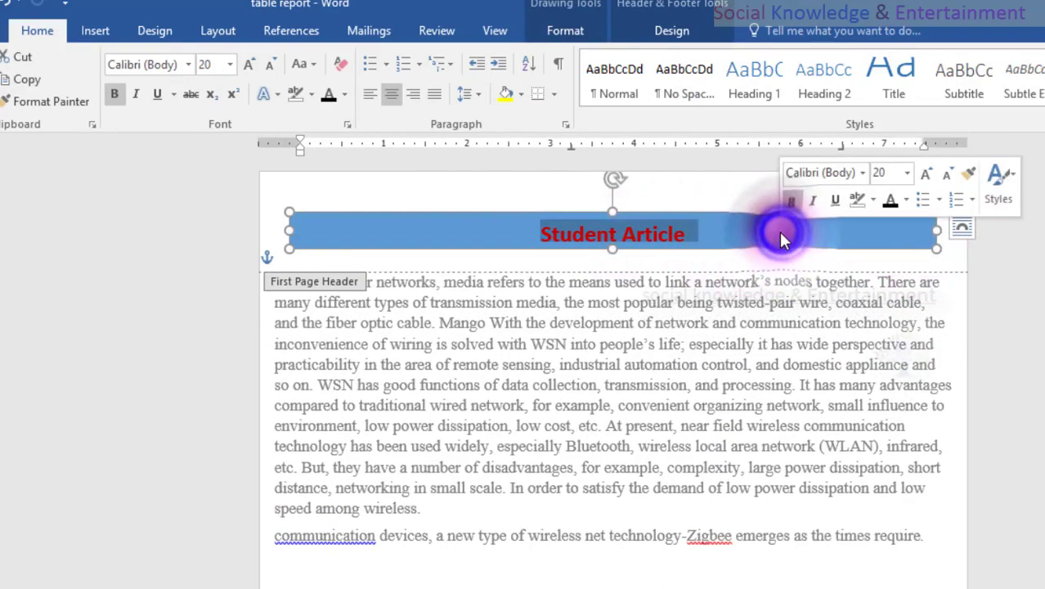
{"action": "triple_click", "coordinate": [780, 232]}
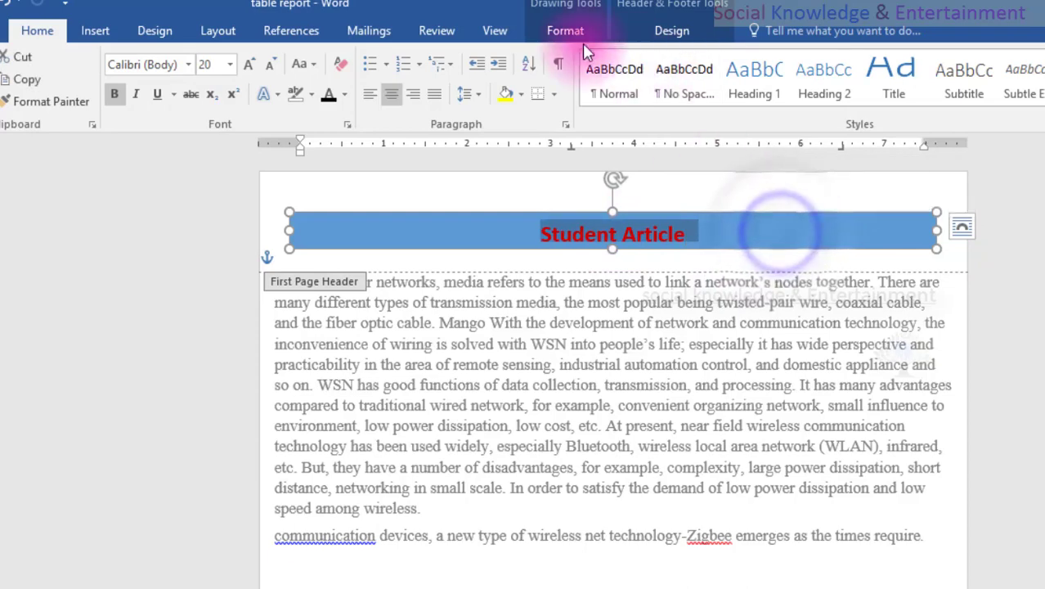
{"action": "left_click", "coordinate": [575, 37]}
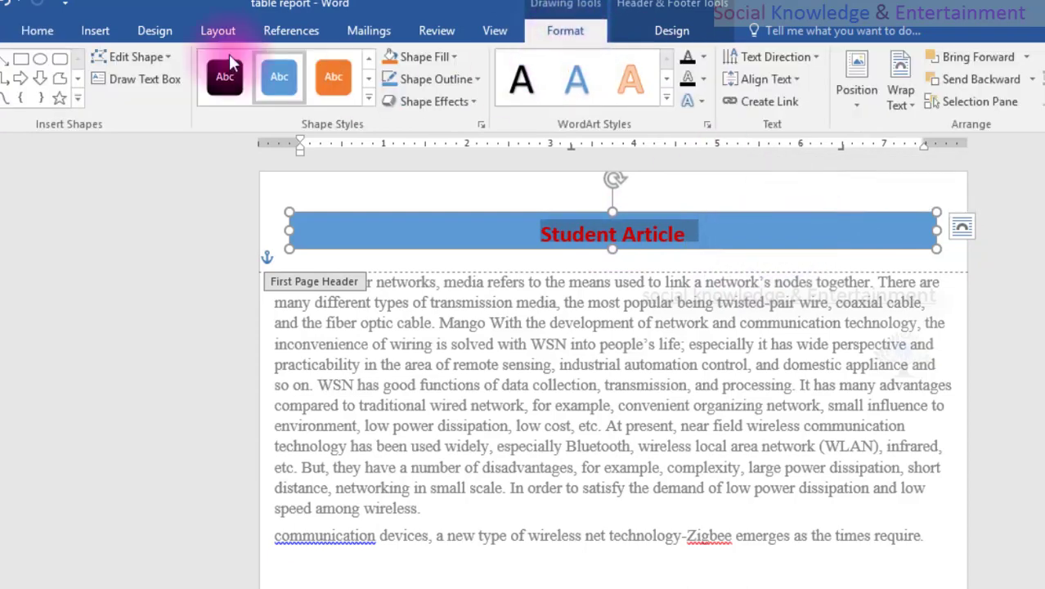
{"action": "left_click", "coordinate": [326, 76]}
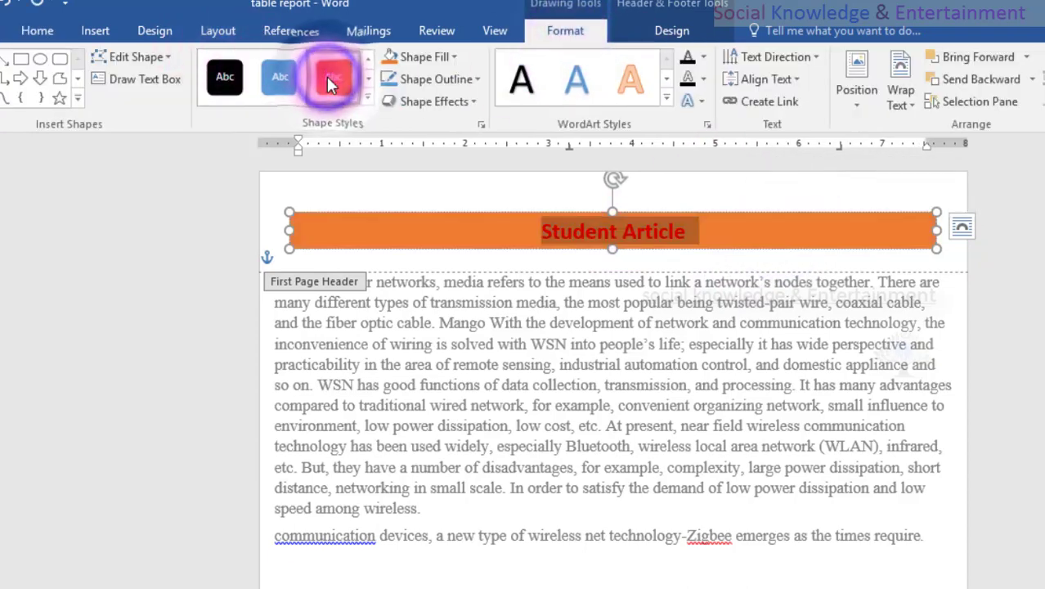
{"action": "left_click", "coordinate": [367, 98]}
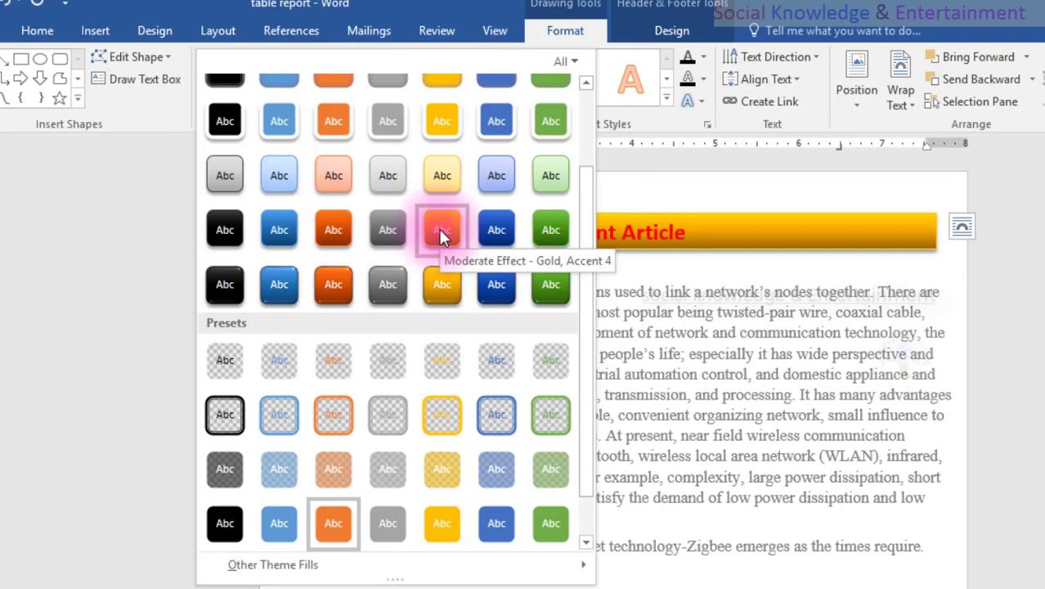
{"action": "left_click", "coordinate": [434, 288]}
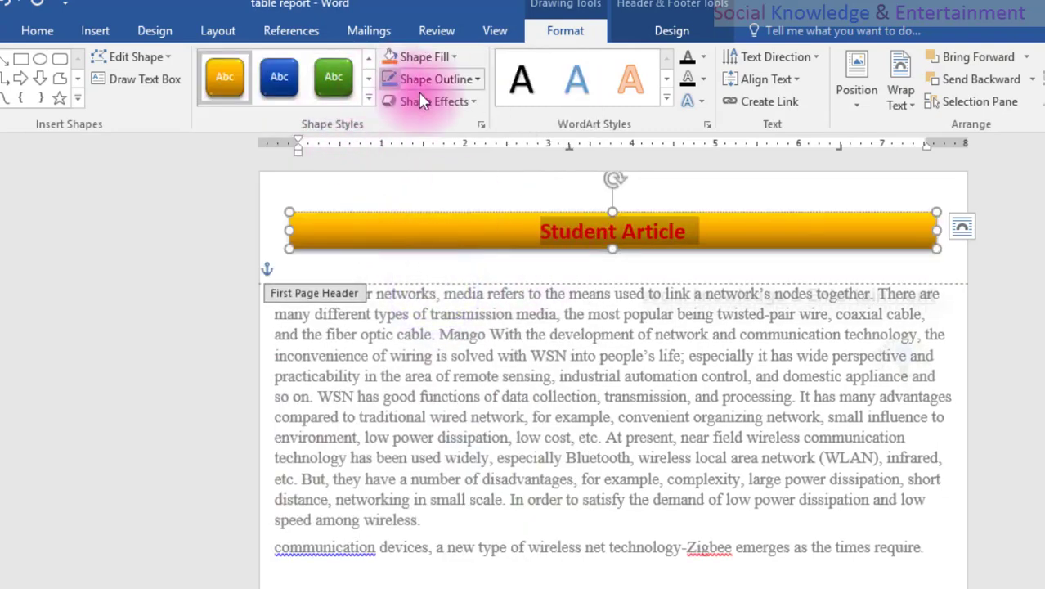
Colour the "Student Article" header title black and give its text a red outline.
{"action": "left_click", "coordinate": [49, 31]}
{"action": "left_click", "coordinate": [324, 97]}
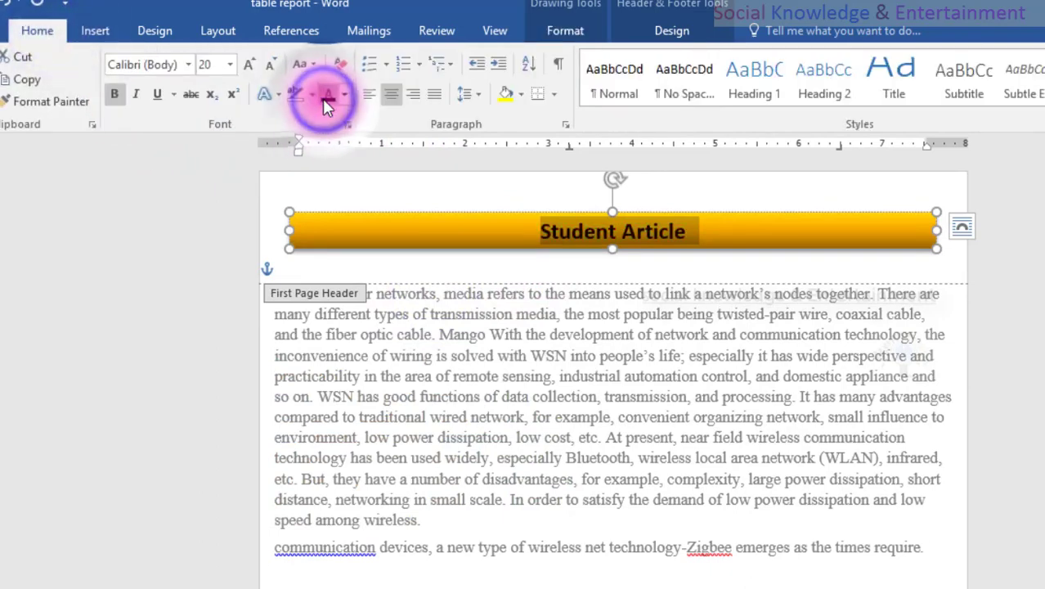
{"action": "left_click", "coordinate": [574, 34]}
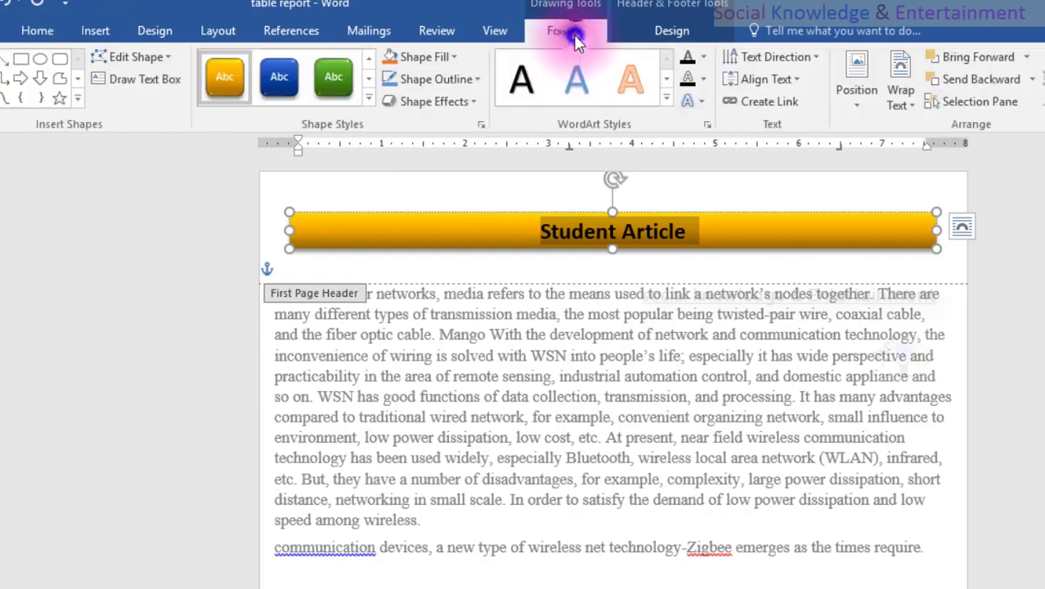
{"action": "left_click", "coordinate": [701, 79]}
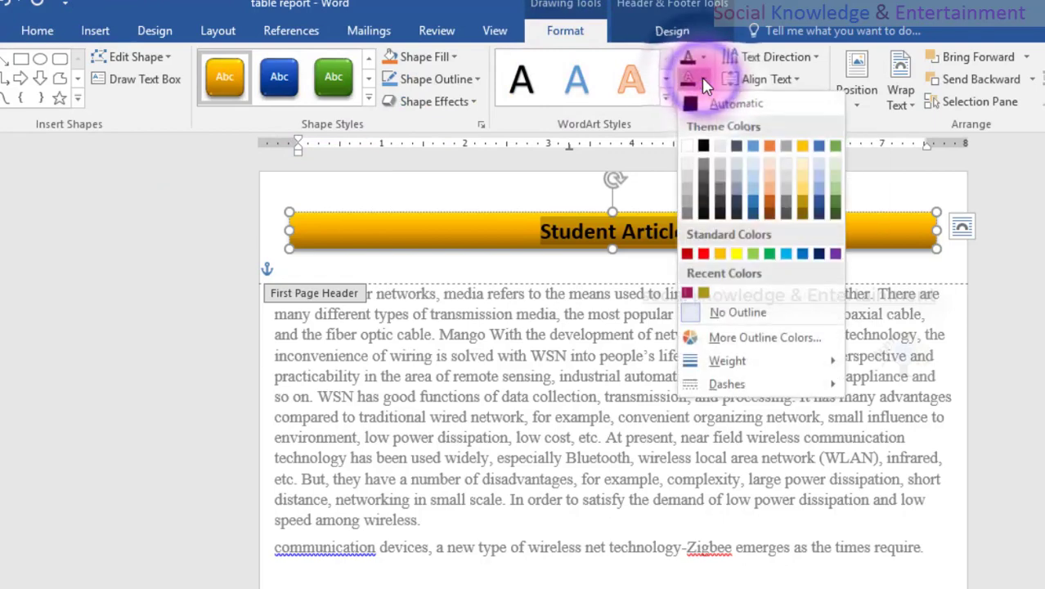
{"action": "left_click", "coordinate": [704, 254]}
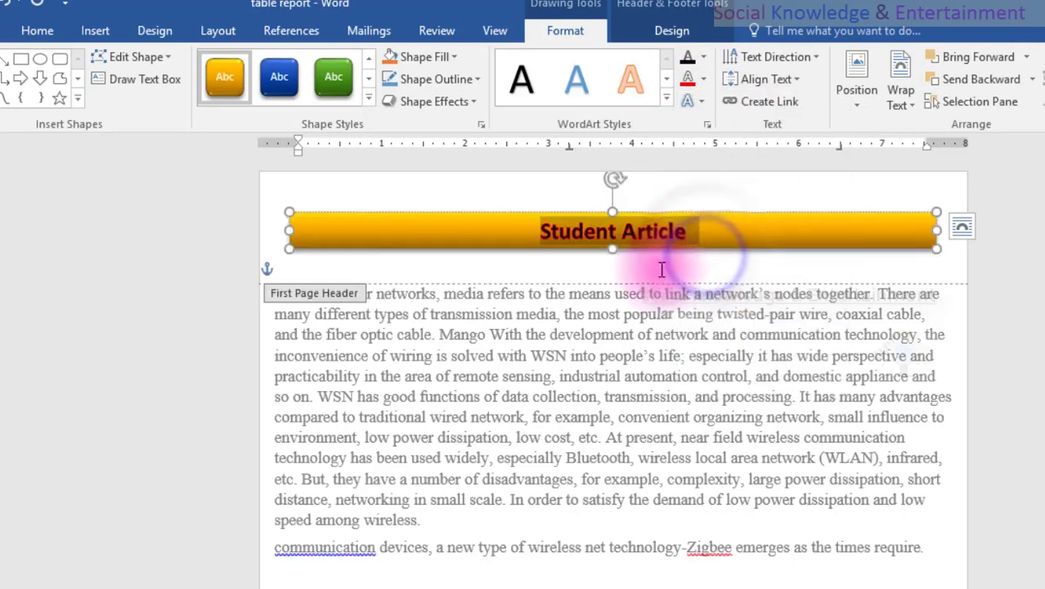
Add an outer shadow text effect to the "Student Article" header title.
{"action": "left_click", "coordinate": [700, 103]}
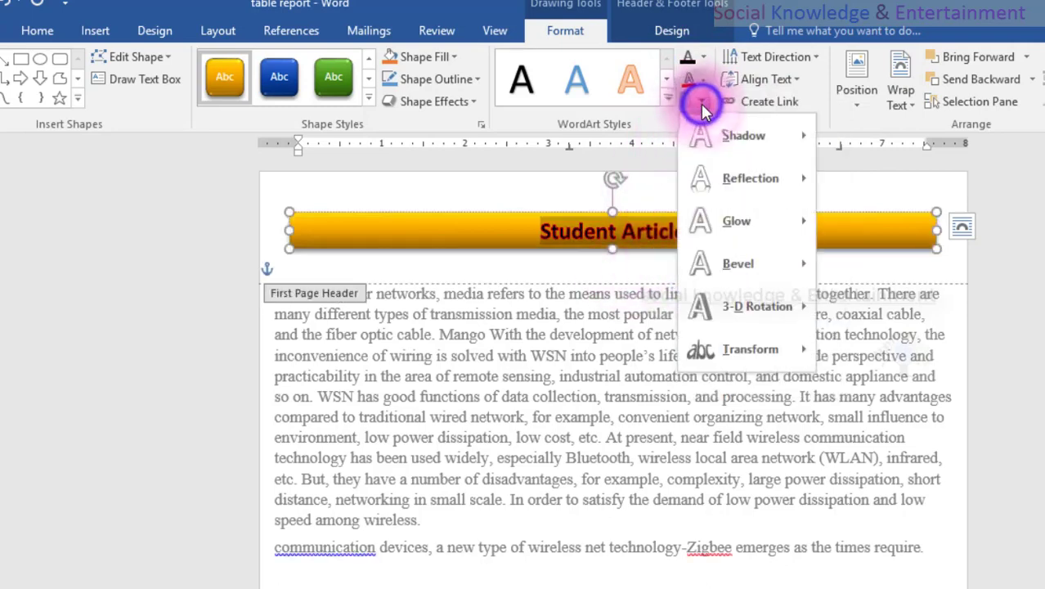
{"action": "mouse_move", "coordinate": [721, 135]}
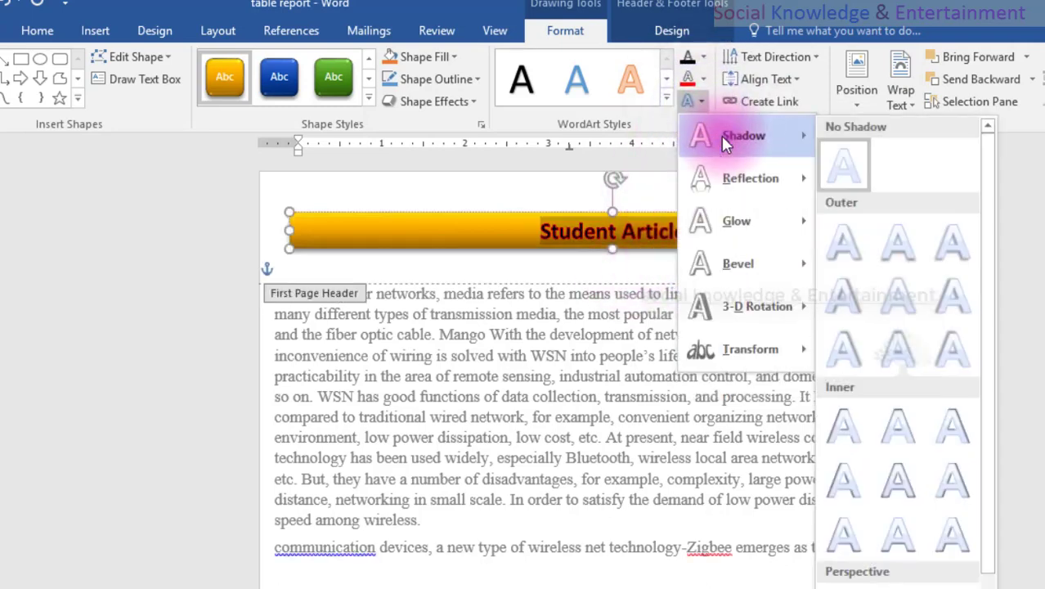
{"action": "left_click", "coordinate": [933, 256]}
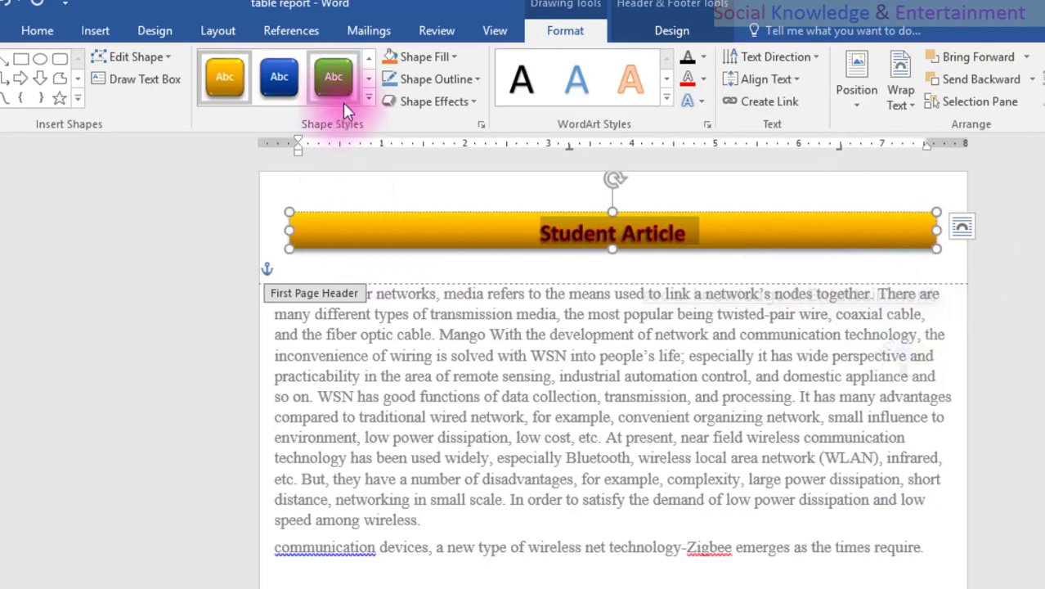
Apply the fourth preset shape effect in the first row to the gold header band and deselect it.
{"action": "left_click", "coordinate": [416, 100]}
{"action": "mouse_move", "coordinate": [437, 132]}
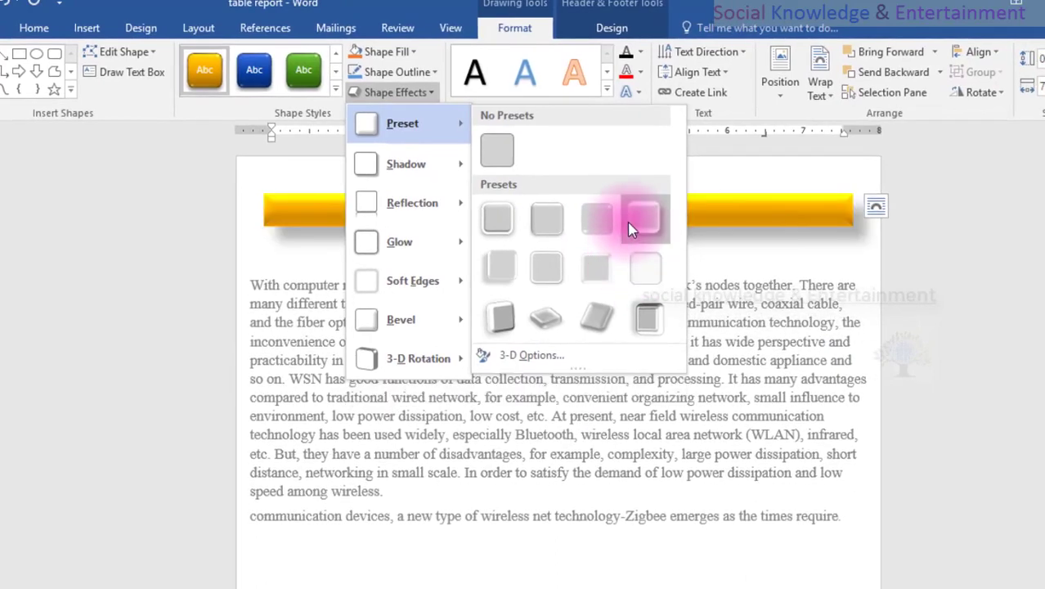
{"action": "left_click", "coordinate": [629, 220]}
{"action": "left_click", "coordinate": [128, 273]}
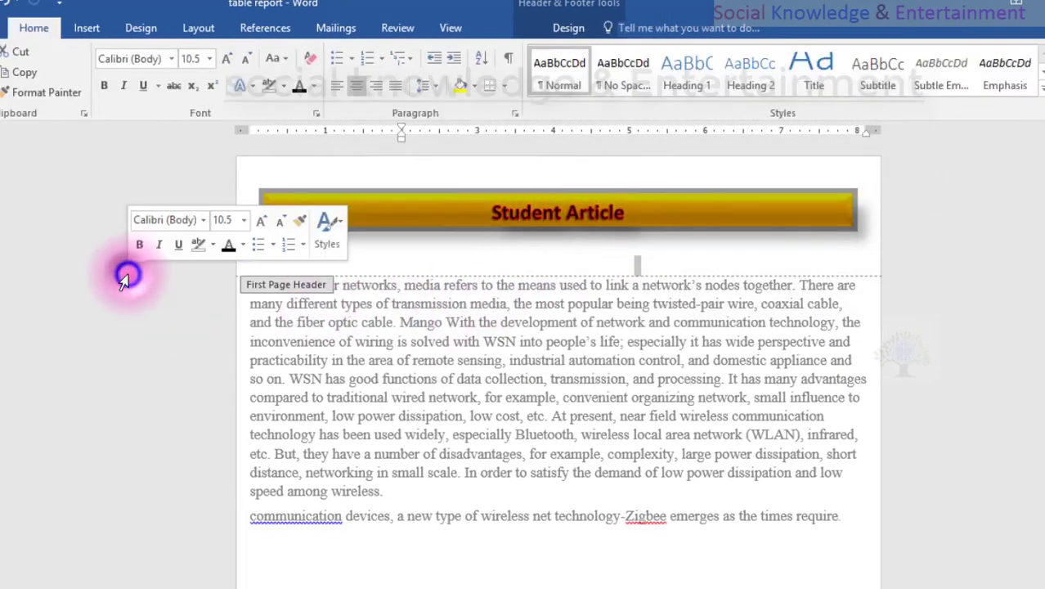
Save the document while editing the first page header, and return to the body text.
{"action": "left_click", "coordinate": [88, 366]}
{"action": "triple_click", "coordinate": [384, 367]}
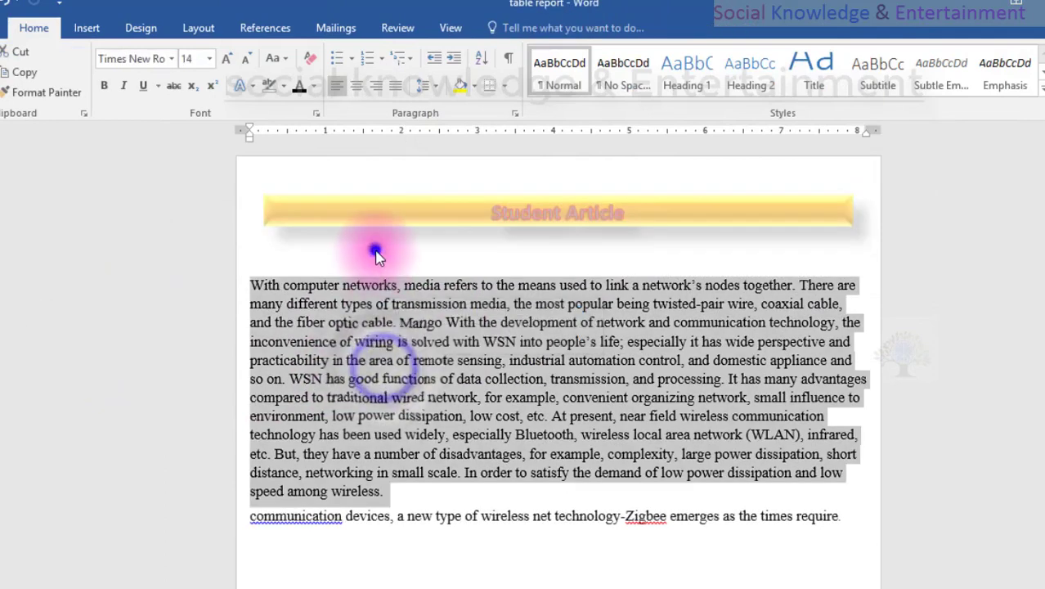
{"action": "double_click", "coordinate": [376, 250]}
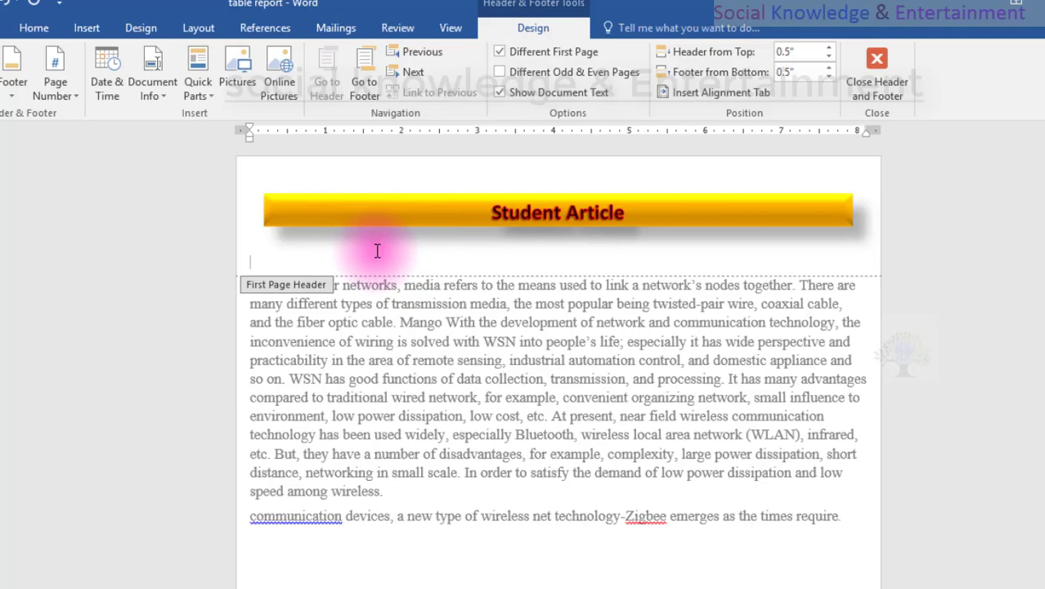
{"action": "key", "text": "ctrl+s"}
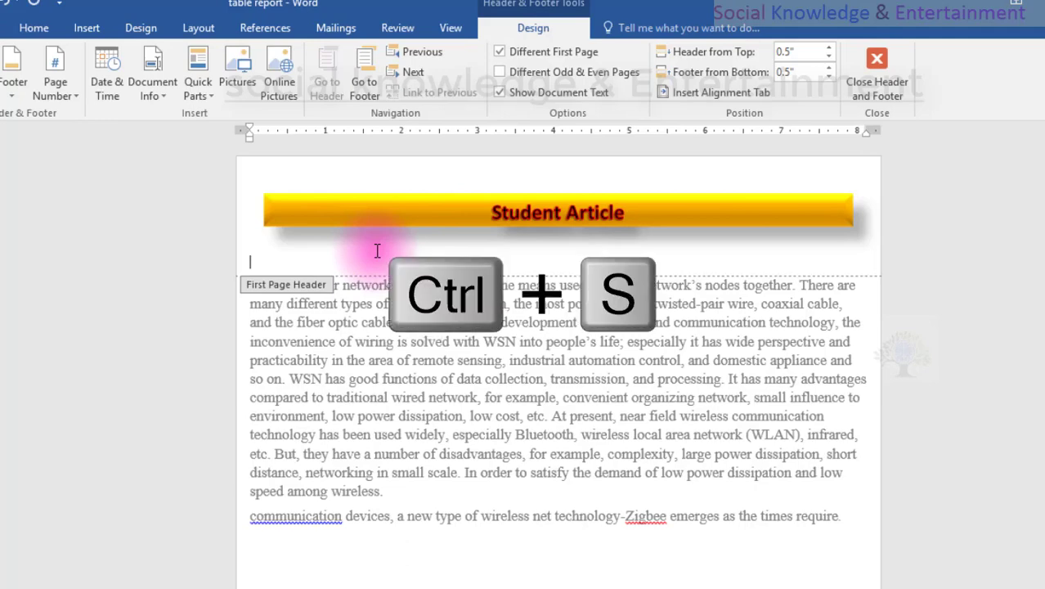
{"action": "double_click", "coordinate": [1043, 258]}
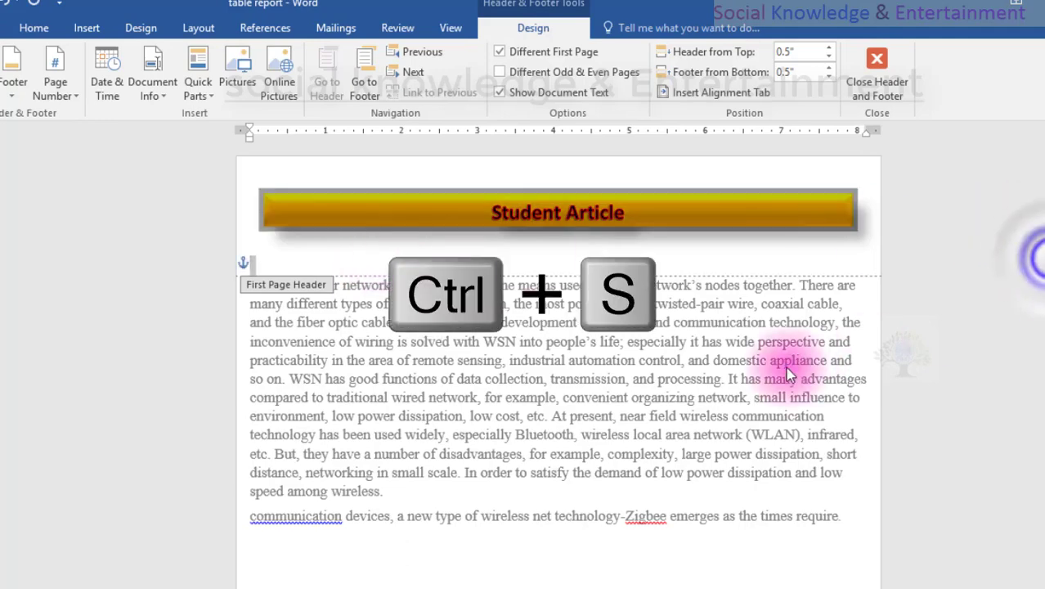
{"action": "double_click", "coordinate": [787, 363]}
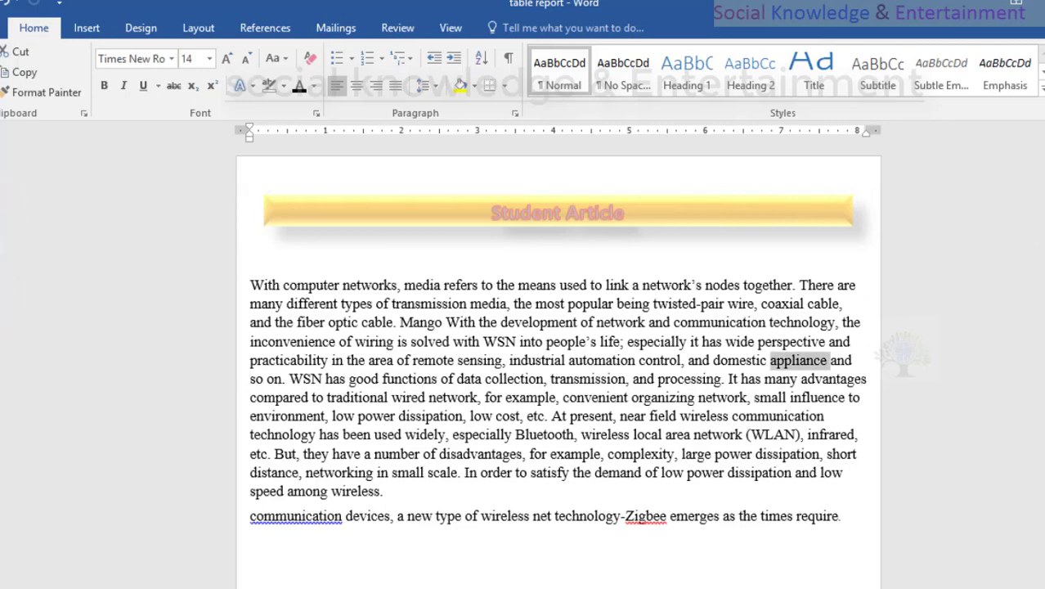
Remove the empty line below the gold band in the first page header, return to the body text, and check the following page.
{"action": "double_click", "coordinate": [283, 263]}
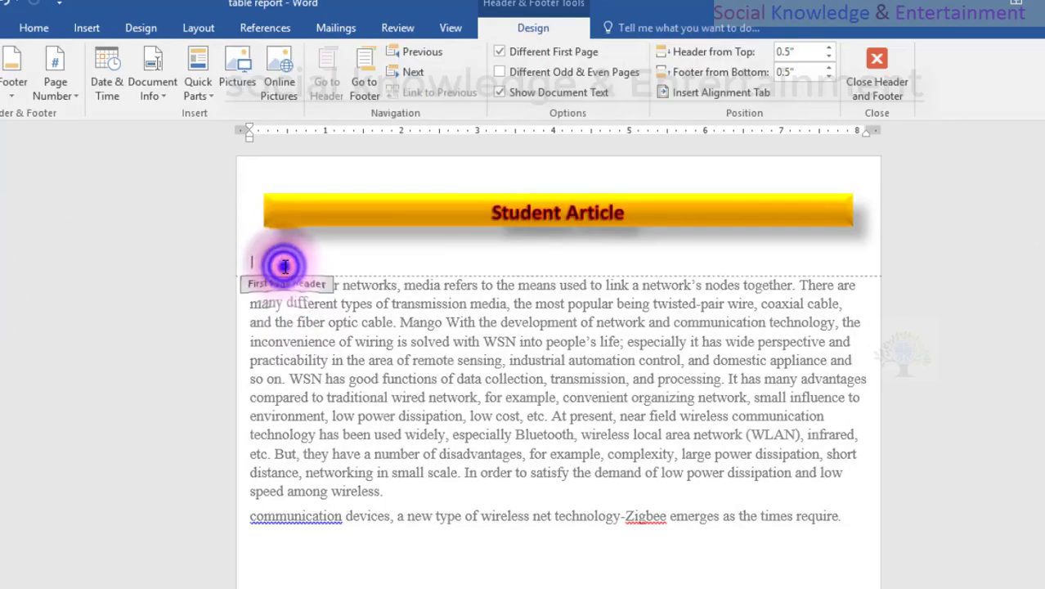
{"action": "key", "text": "Escape"}
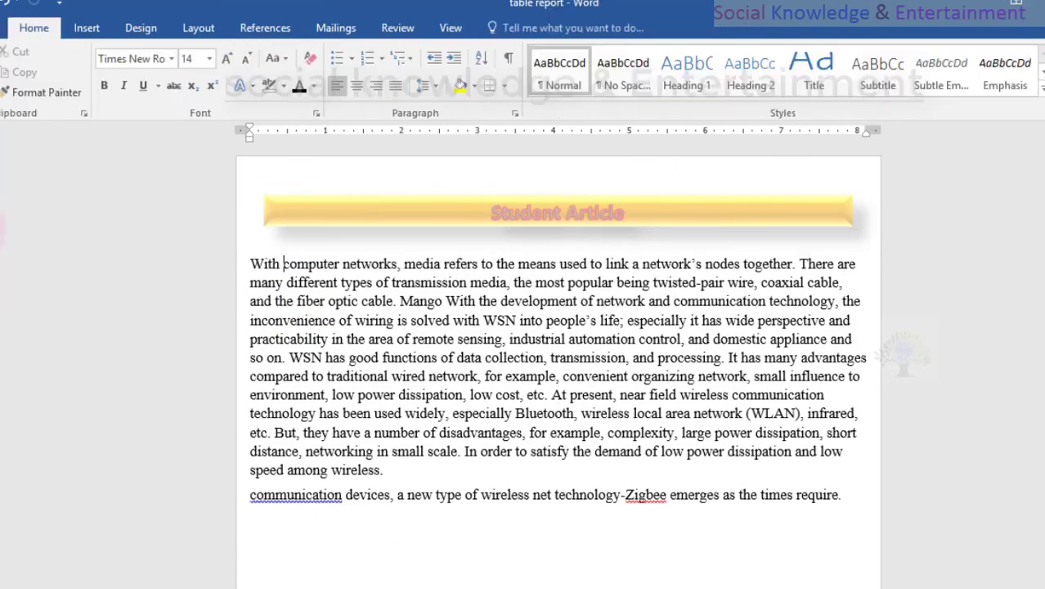
{"action": "double_click", "coordinate": [636, 431]}
{"action": "left_click", "coordinate": [532, 502]}
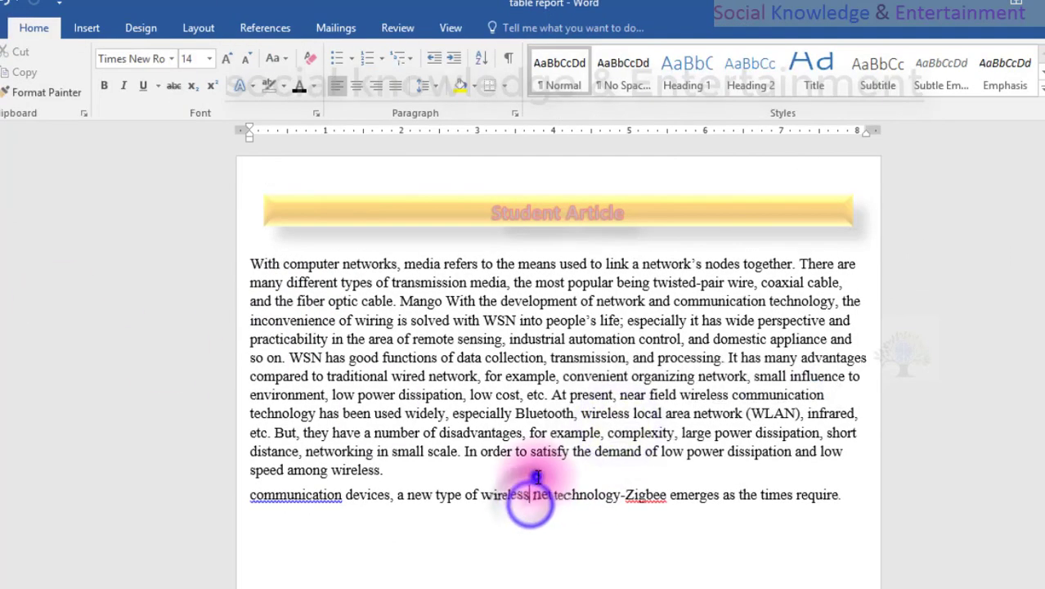
{"action": "scroll", "coordinate": [536, 478], "scroll_direction": "down", "scroll_amount": 15}
{"action": "scroll", "coordinate": [536, 478], "scroll_direction": "up", "scroll_amount": 10}
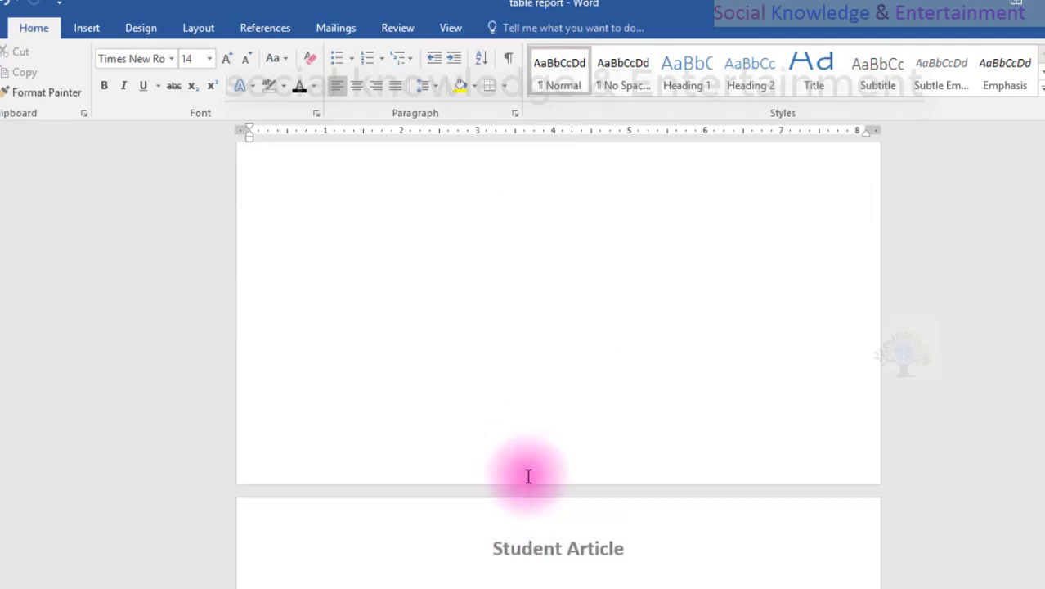
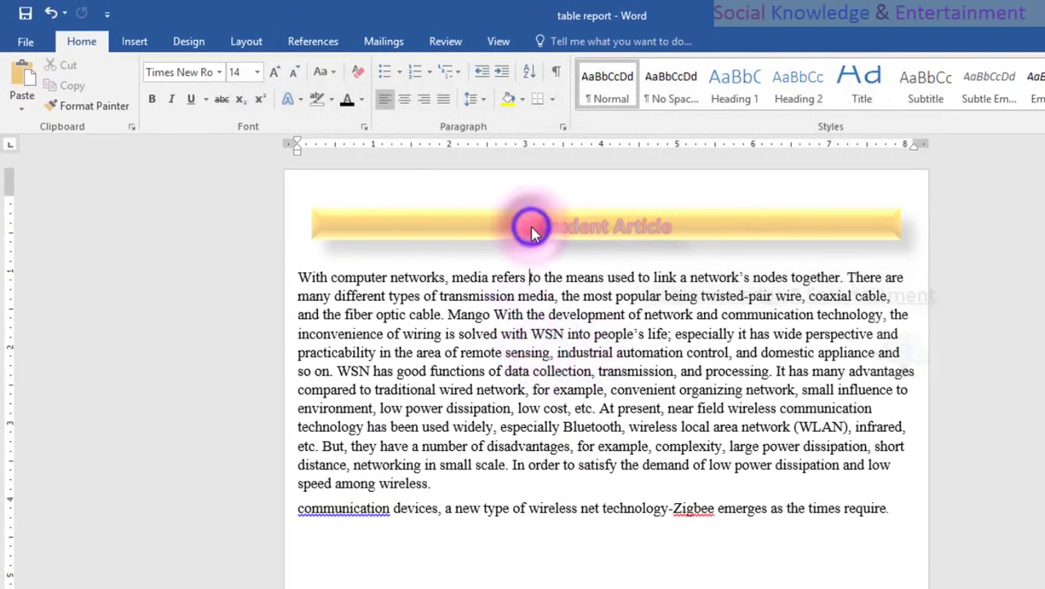
Try to open the gold "Student Article" banner in the first page header for editing.
{"action": "double_click", "coordinate": [400, 232]}
{"action": "left_click", "coordinate": [395, 226]}
{"action": "double_click", "coordinate": [388, 204]}
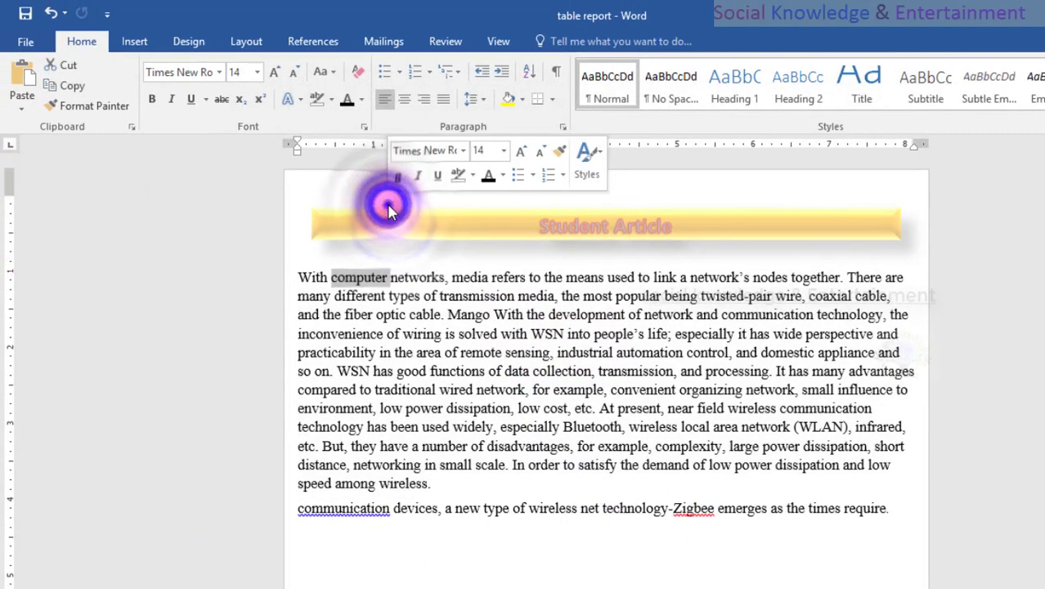
{"action": "triple_click", "coordinate": [388, 211]}
{"action": "double_click", "coordinate": [553, 223]}
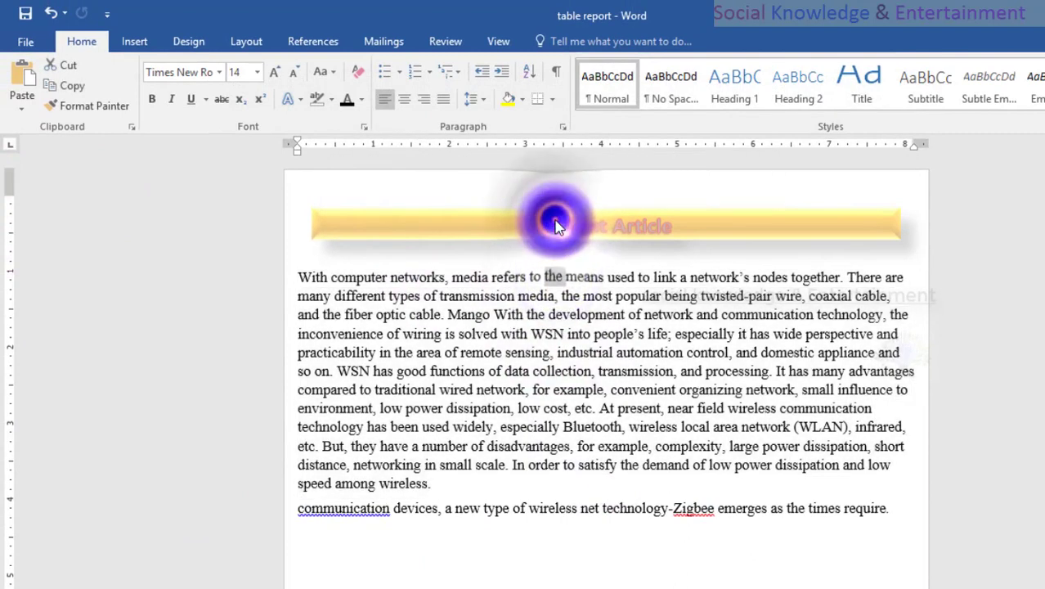
{"action": "triple_click", "coordinate": [555, 224]}
{"action": "double_click", "coordinate": [555, 223]}
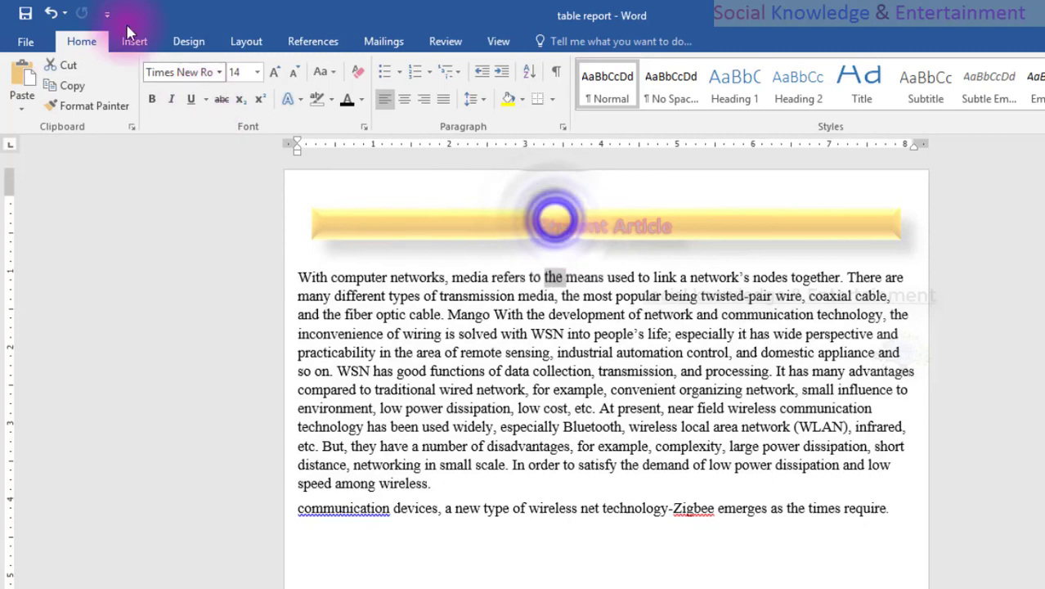
Undo the header banner's formatting changes back to the plain blue band.
{"action": "left_click", "coordinate": [45, 18]}
{"action": "left_click", "coordinate": [45, 18]}
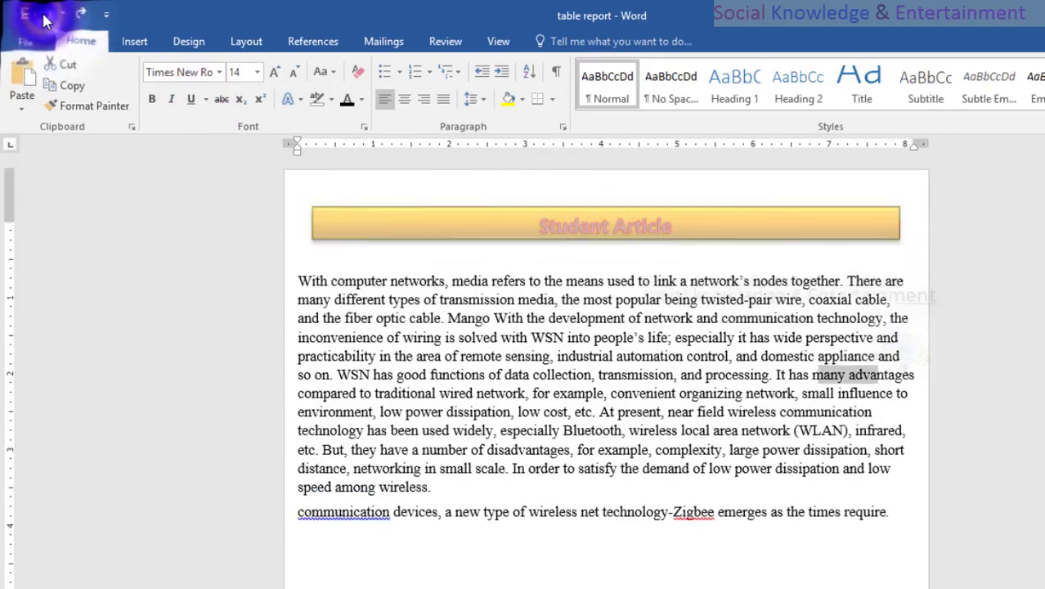
{"action": "left_click", "coordinate": [45, 18]}
{"action": "left_click", "coordinate": [45, 18]}
{"action": "left_click", "coordinate": [45, 18]}
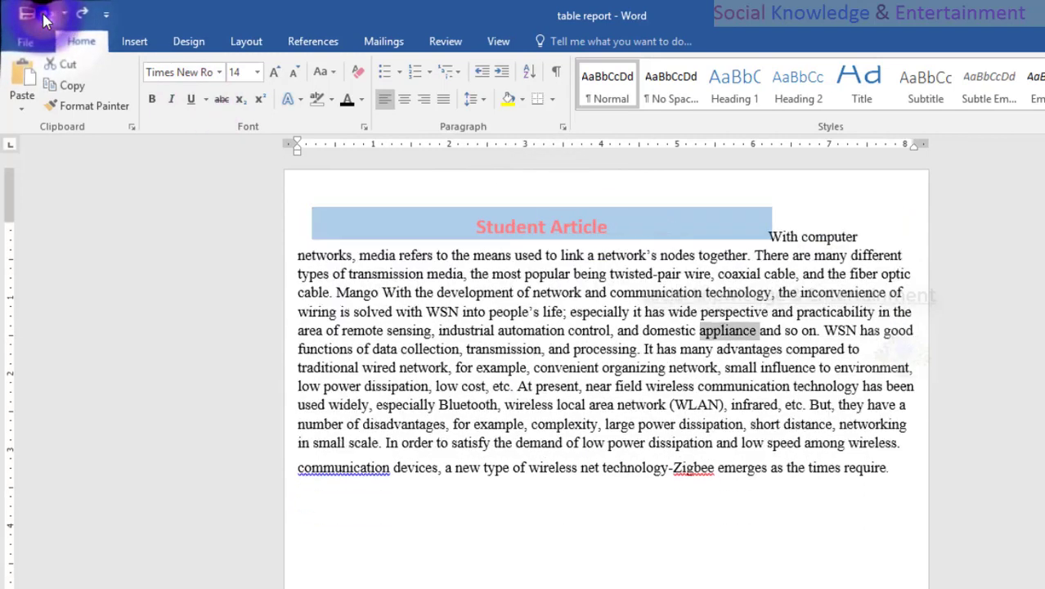
Cut the "Student Article" title from the blue banner and replace the first page header with the Blank built-in design.
{"action": "double_click", "coordinate": [404, 214]}
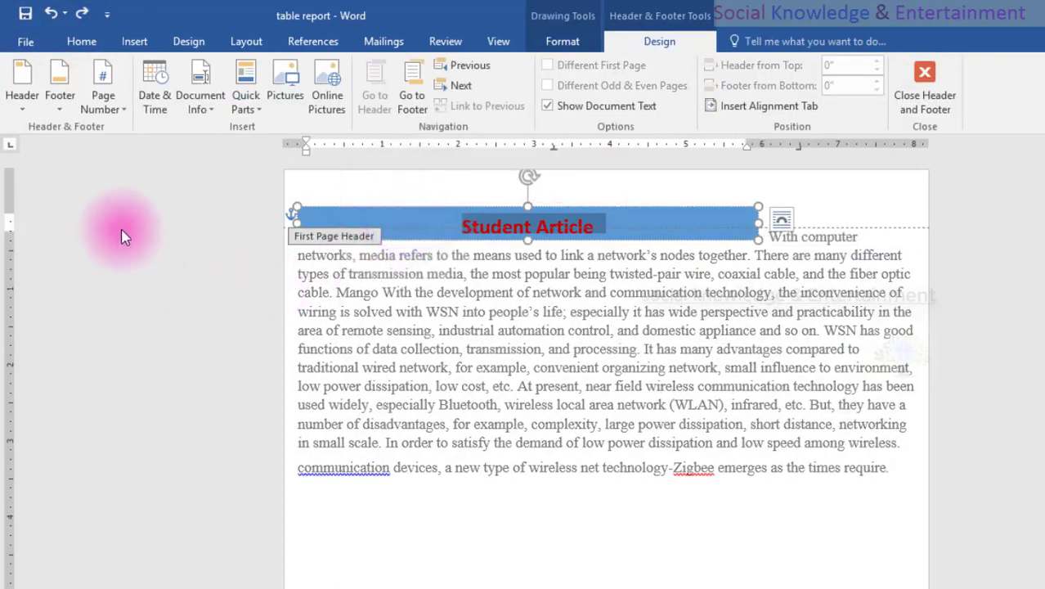
{"action": "key", "text": "Escape"}
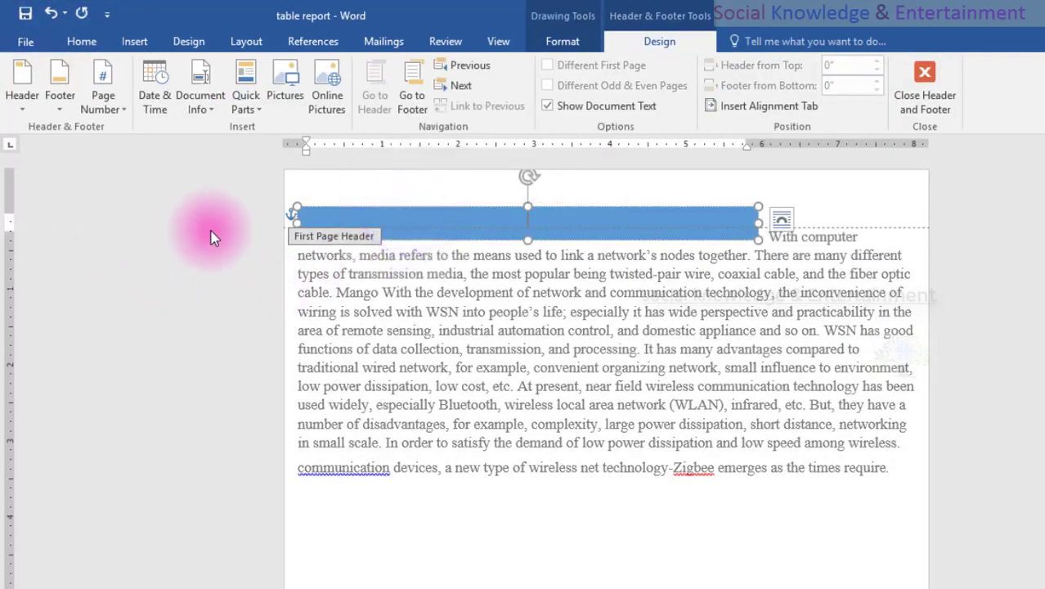
{"action": "left_click", "coordinate": [34, 91]}
{"action": "left_click", "coordinate": [41, 174]}
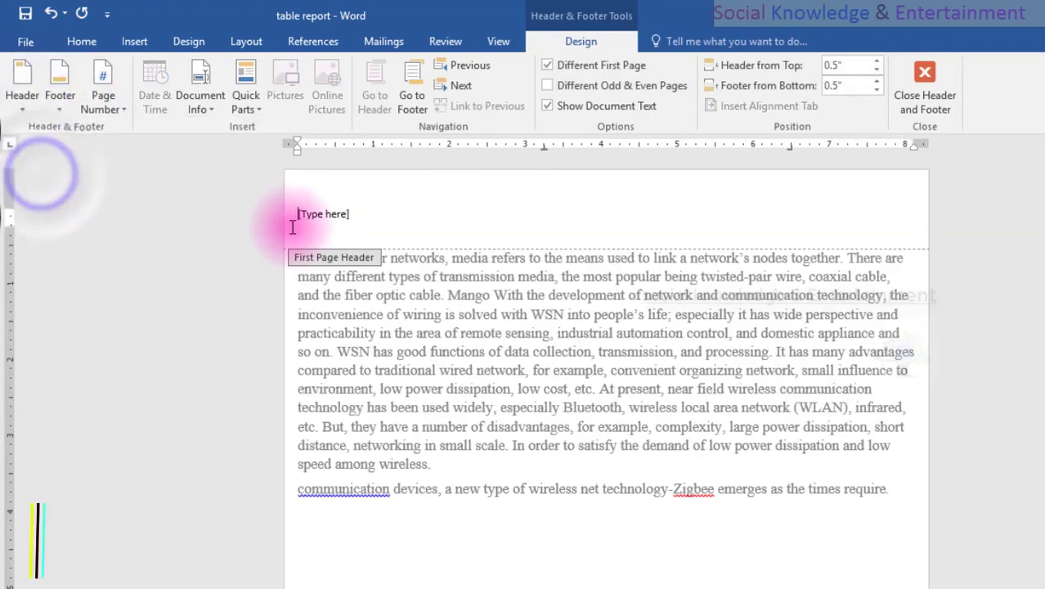
Delete the "[Type here]" placeholder and the extra empty line from the first page header.
{"action": "left_click", "coordinate": [344, 215]}
{"action": "key", "text": "Delete"}
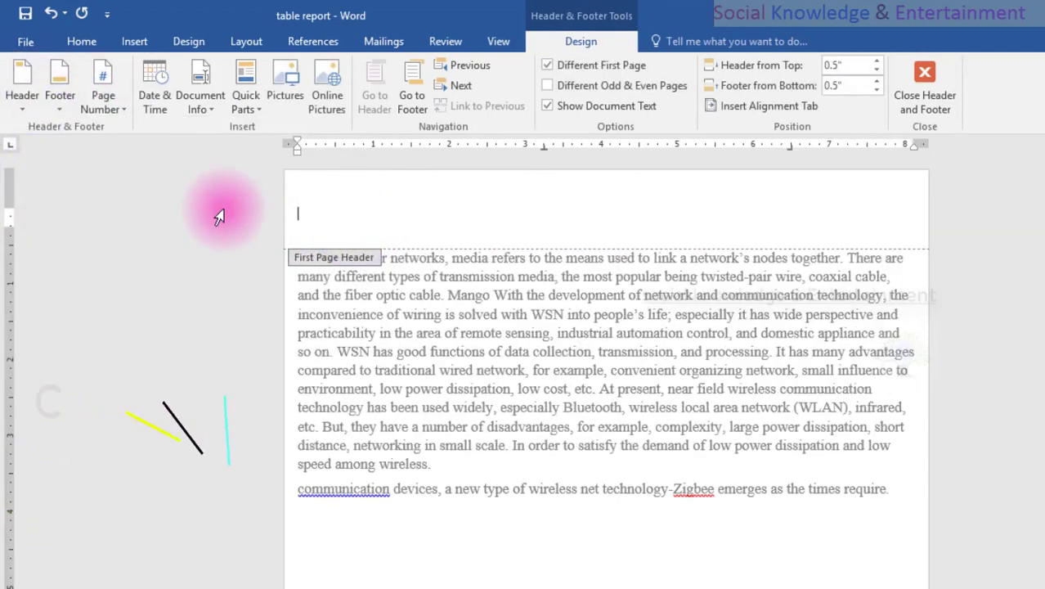
{"action": "key", "text": "Delete"}
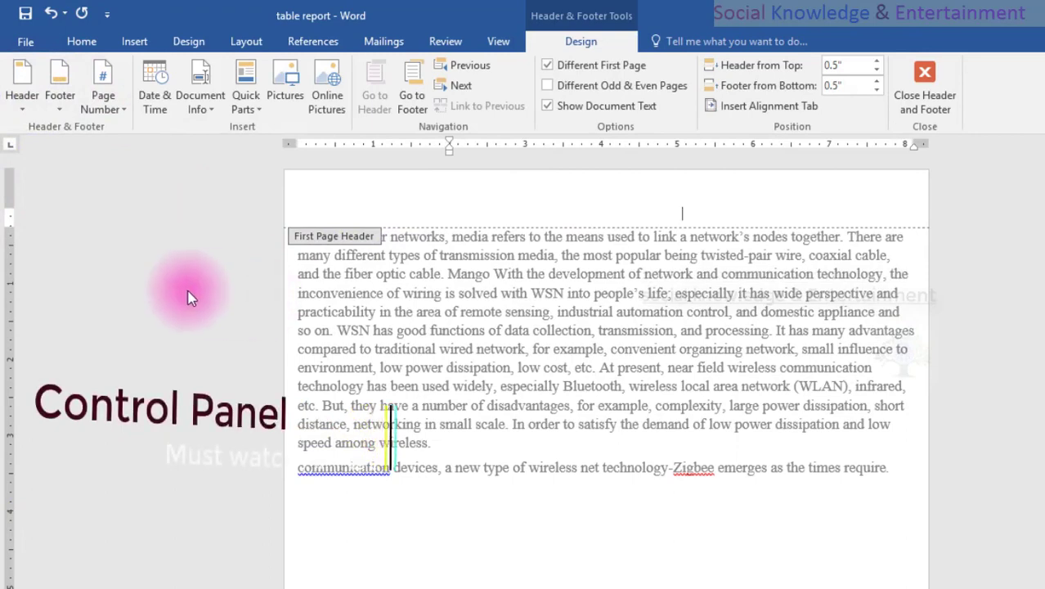
Move the top margin up to the page's upper edge and return to the body text.
{"action": "left_click_drag", "start_coordinate": [12, 223], "coordinate": [4, 170]}
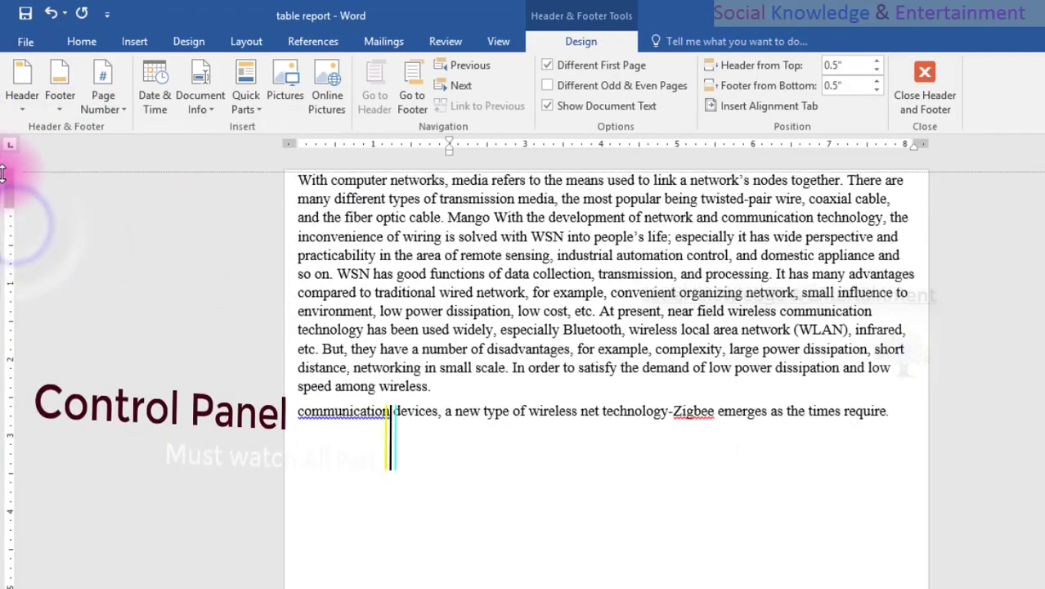
{"action": "double_click", "coordinate": [320, 230]}
{"action": "left_click", "coordinate": [343, 201]}
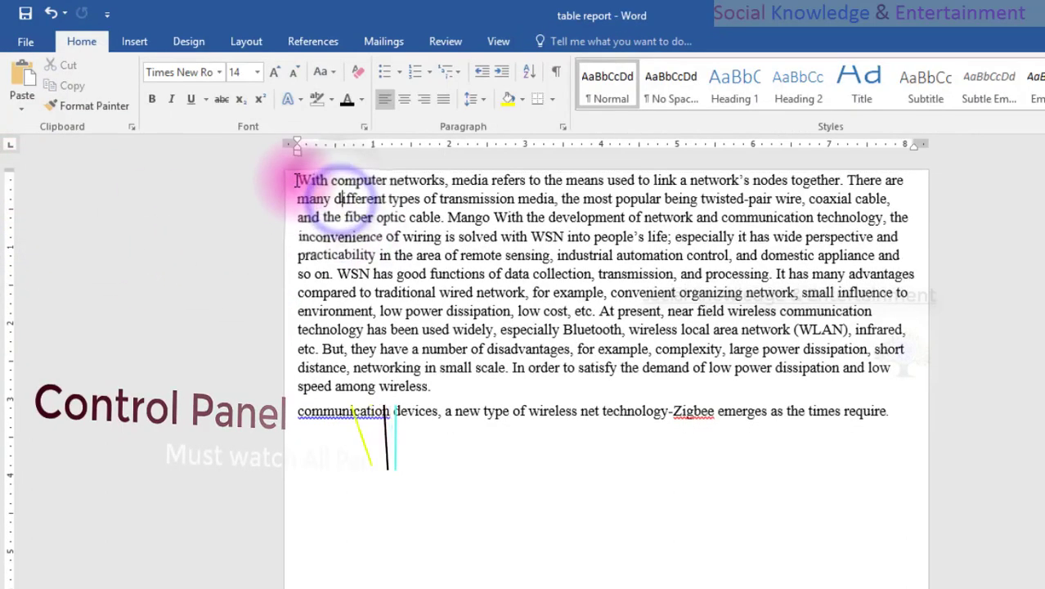
Insert empty lines above the first body paragraph and remove the surplus ones, keeping two.
{"action": "left_click", "coordinate": [296, 180]}
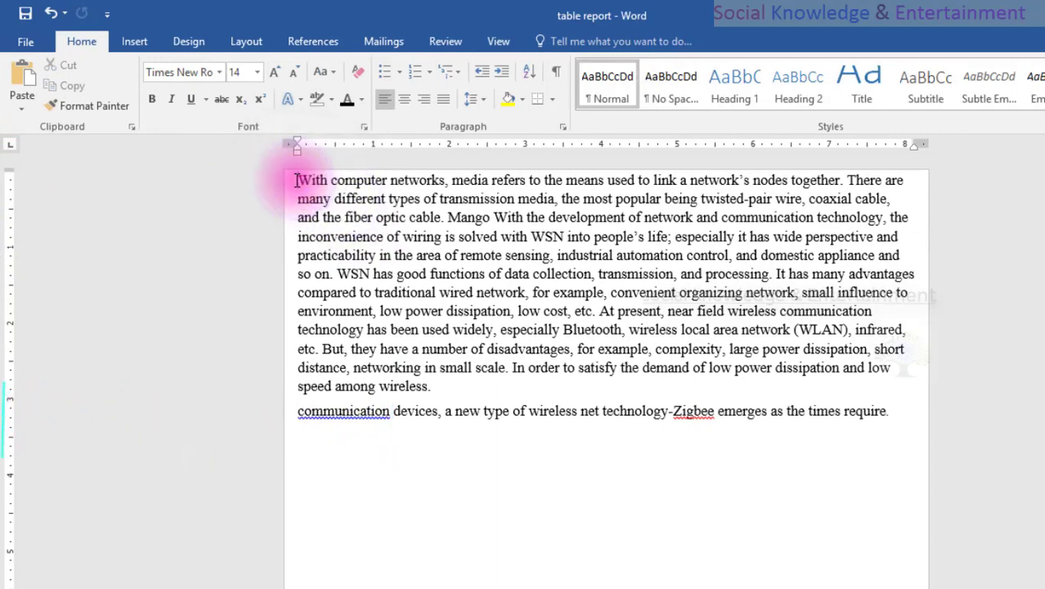
{"action": "key", "text": "Return"}
{"action": "key", "text": "Return"}
{"action": "key", "text": "Return"}
{"action": "key", "text": "Return"}
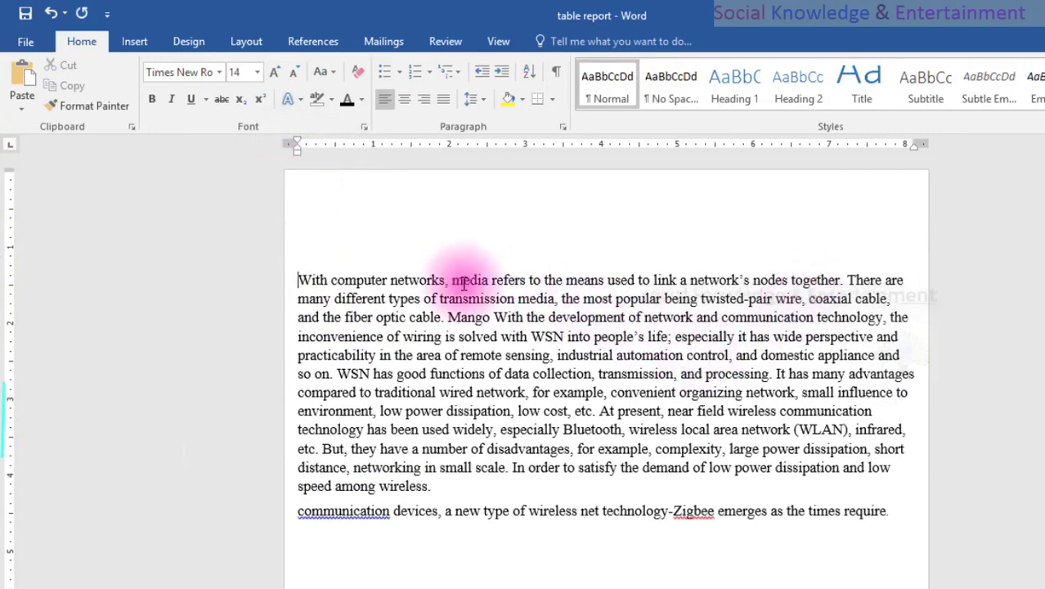
{"action": "left_click", "coordinate": [292, 180]}
{"action": "left_click", "coordinate": [293, 226]}
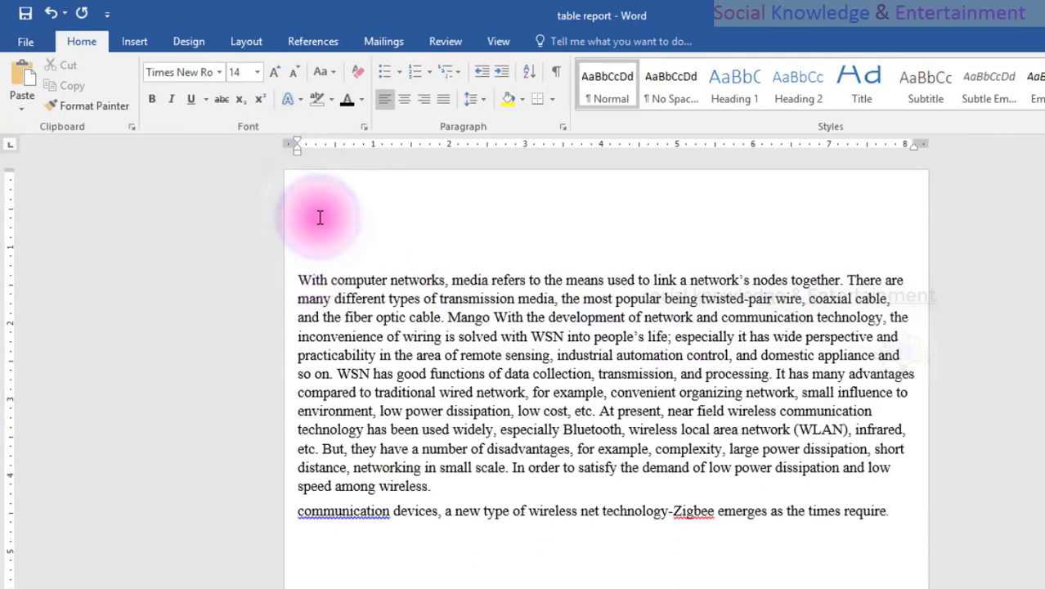
{"action": "key", "text": "Delete"}
{"action": "key", "text": "Delete"}
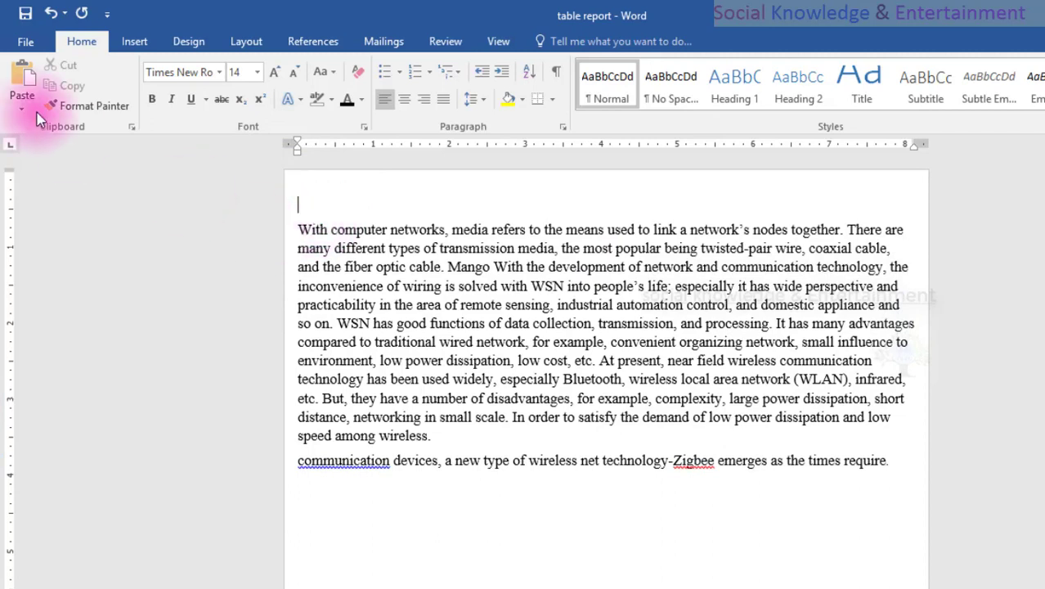
Insert a one-row, one-column table on the empty line above the first body paragraph.
{"action": "left_click", "coordinate": [133, 43]}
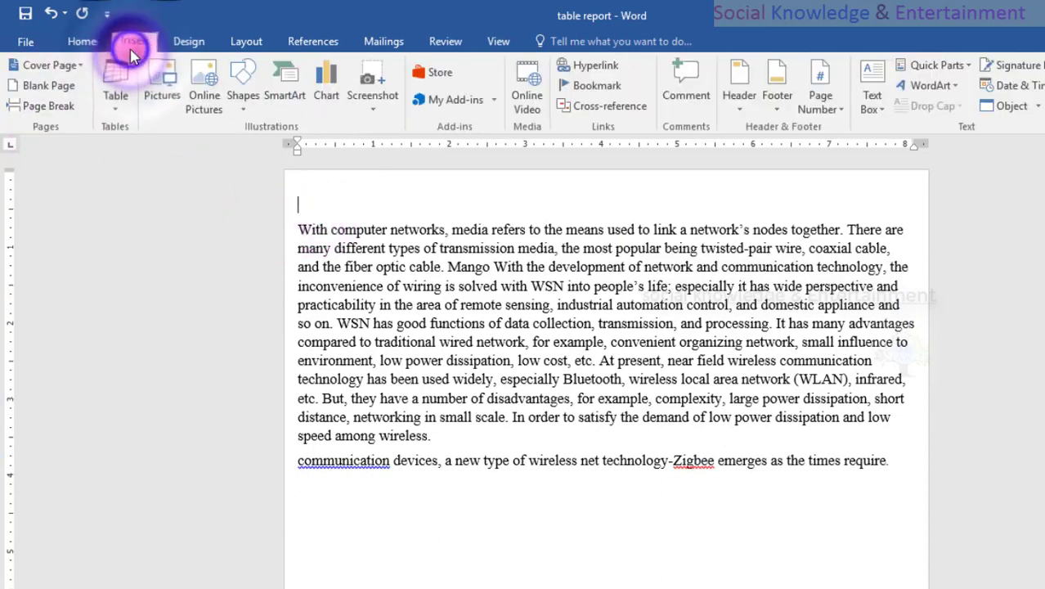
{"action": "left_click", "coordinate": [115, 90]}
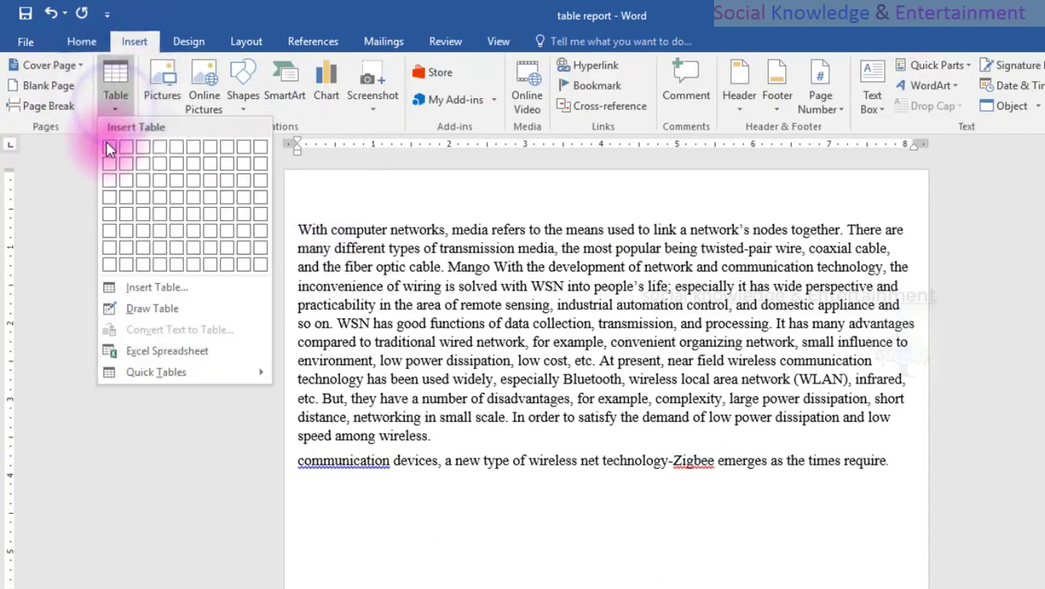
{"action": "left_click", "coordinate": [111, 153]}
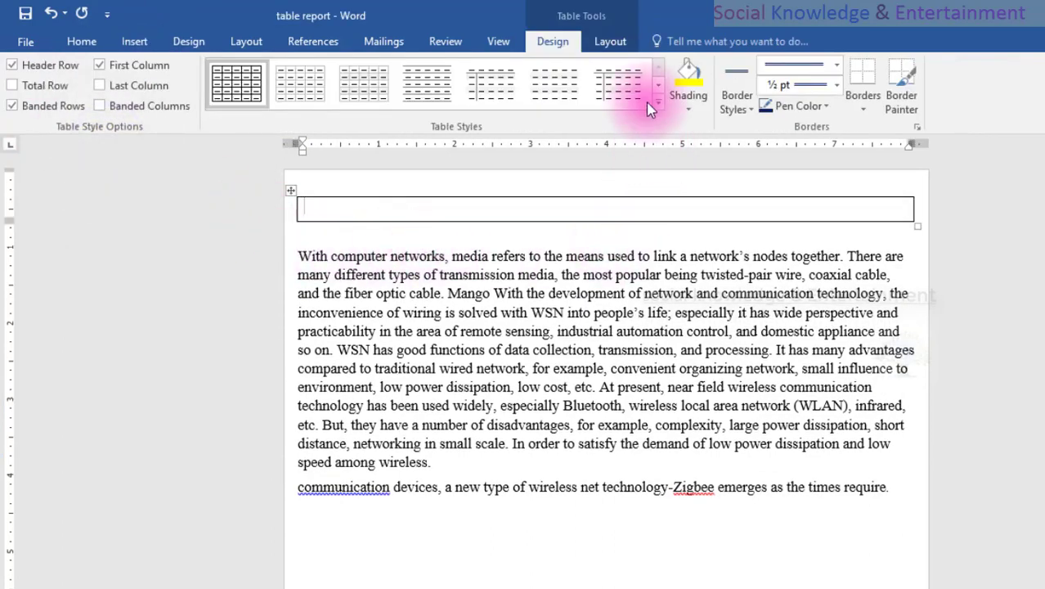
{"action": "left_click", "coordinate": [609, 41]}
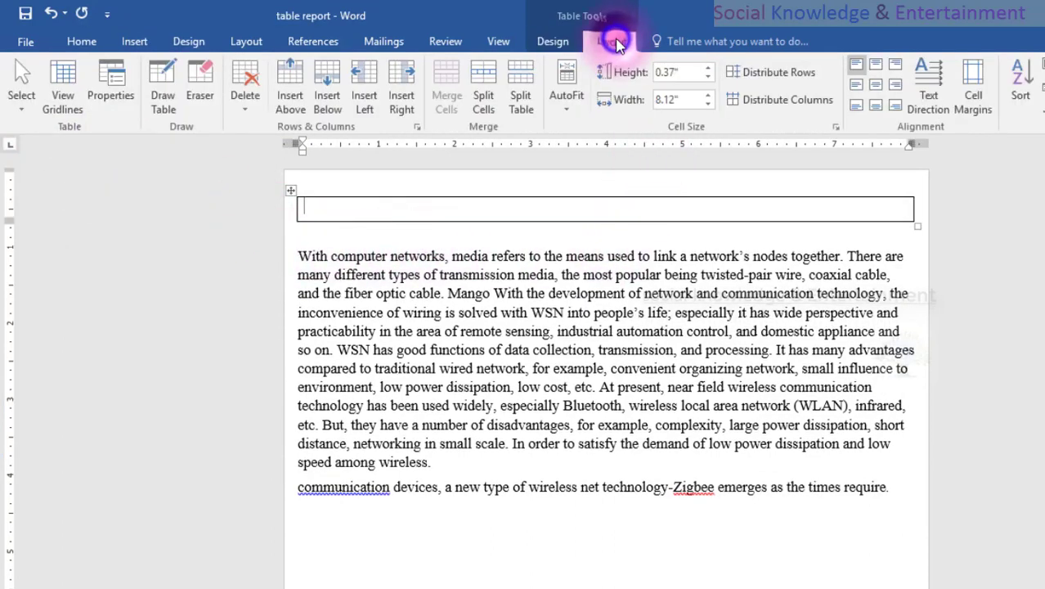
{"action": "left_click", "coordinate": [564, 42]}
{"action": "left_click", "coordinate": [164, 217]}
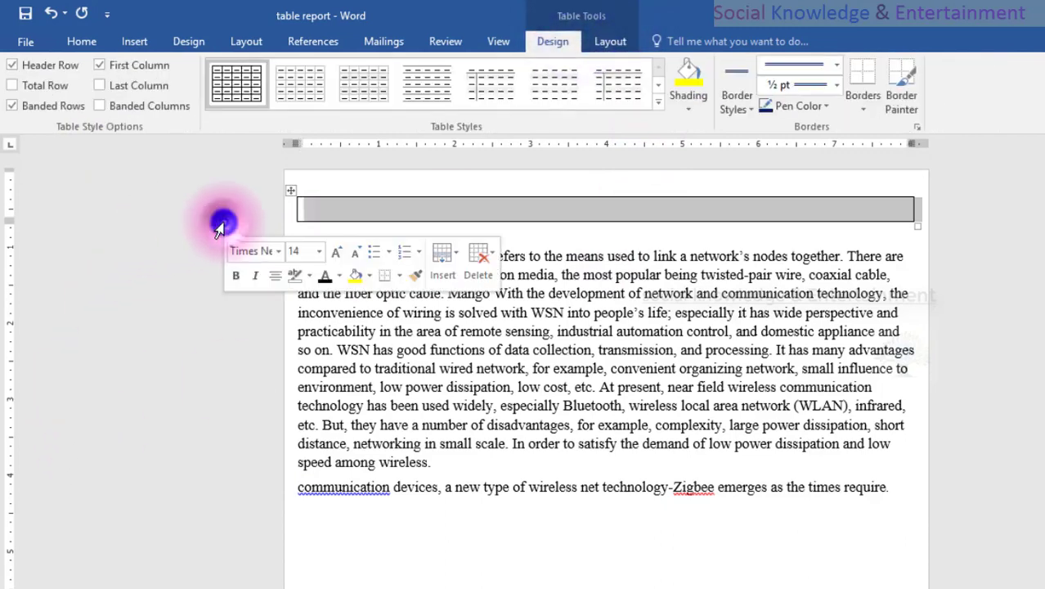
Paste the "Student Article" title into the table cell and remove the empty line below it.
{"action": "left_click", "coordinate": [375, 220]}
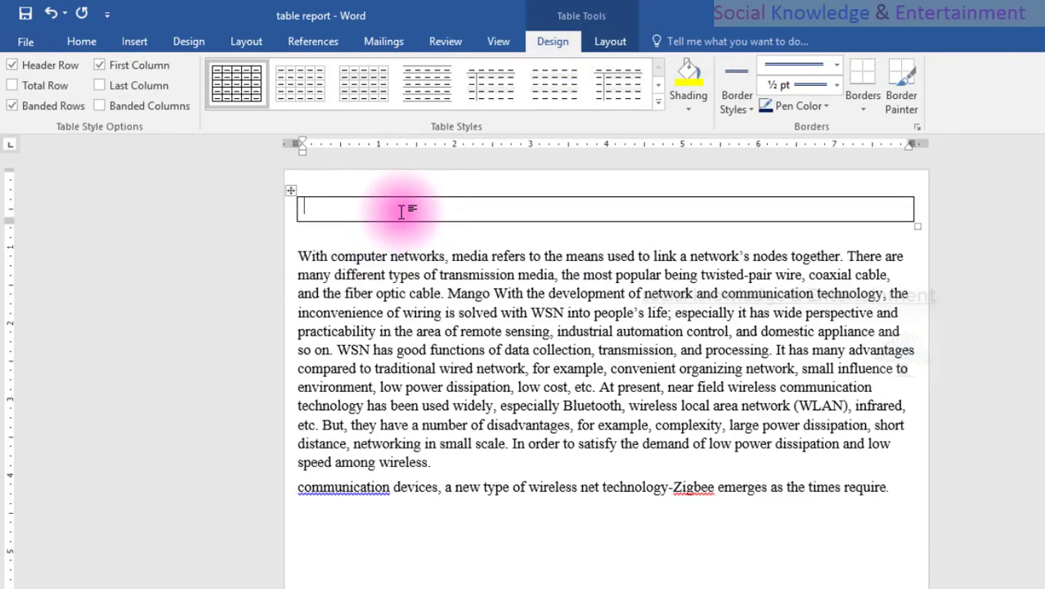
{"action": "type", "text": "Student Article"}
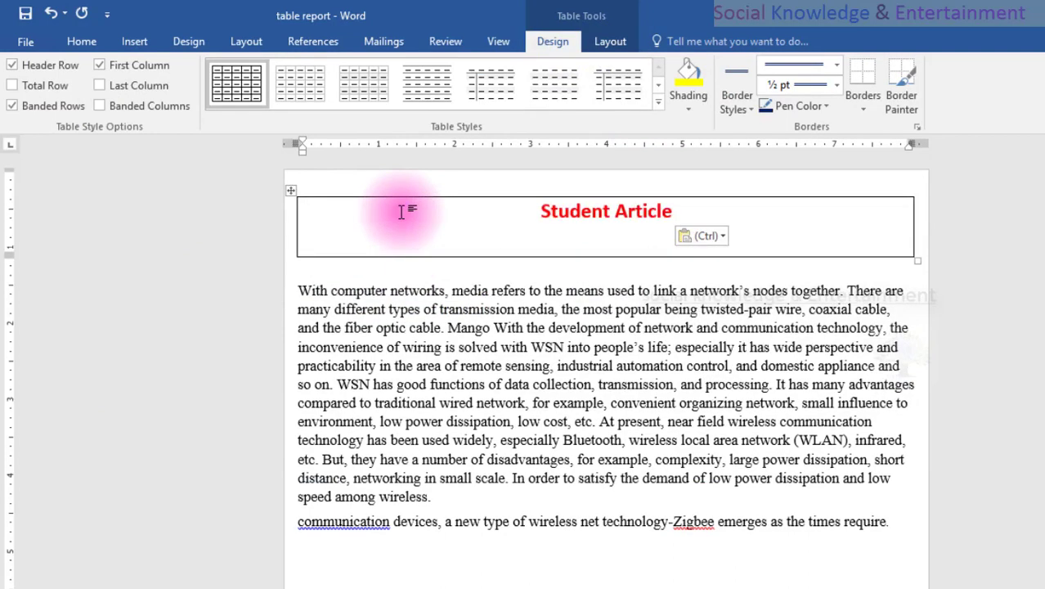
{"action": "key", "text": "BackSpace"}
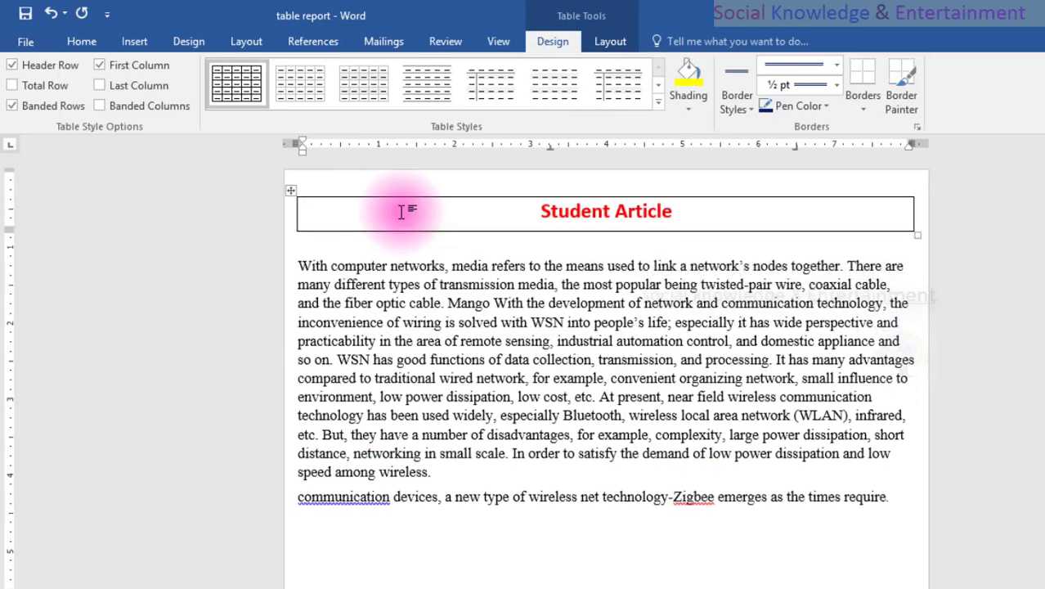
{"action": "left_click", "coordinate": [968, 267]}
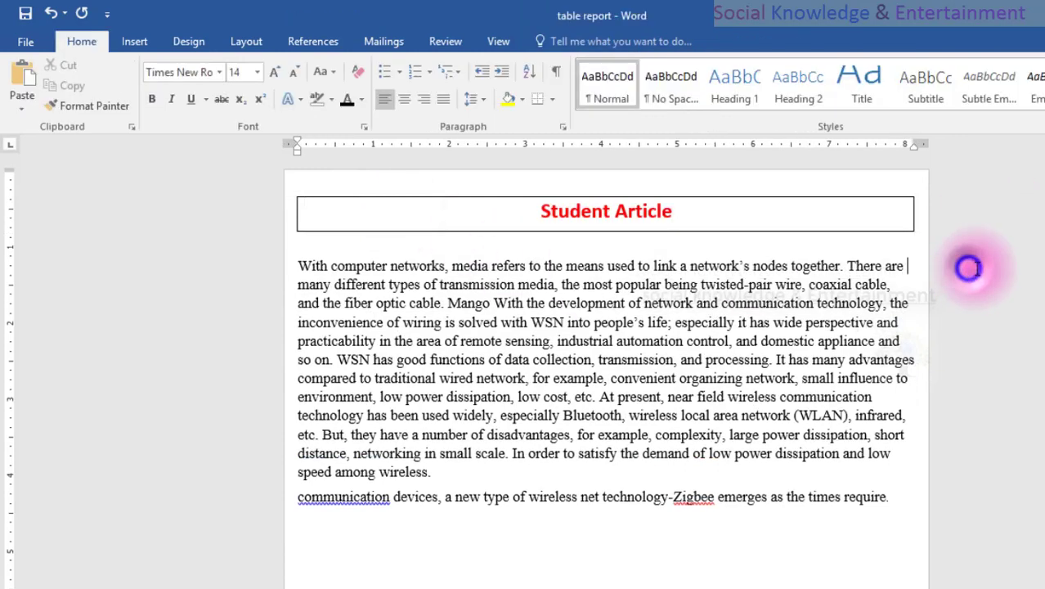
Apply the black-header grid style, first in the fourth row of Grid Tables, to the title table.
{"action": "left_click", "coordinate": [825, 227]}
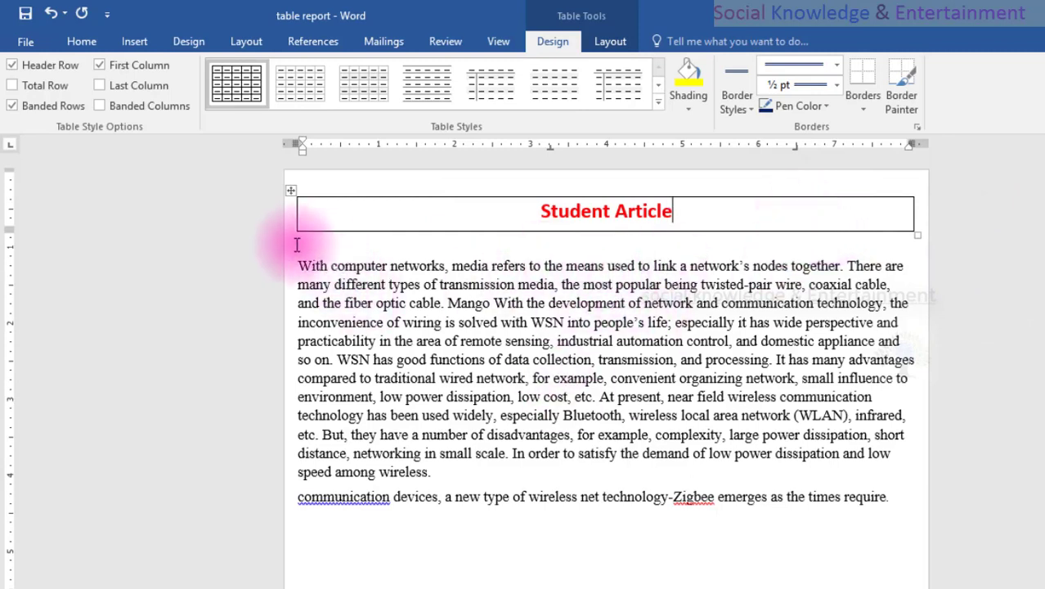
{"action": "left_click", "coordinate": [272, 220]}
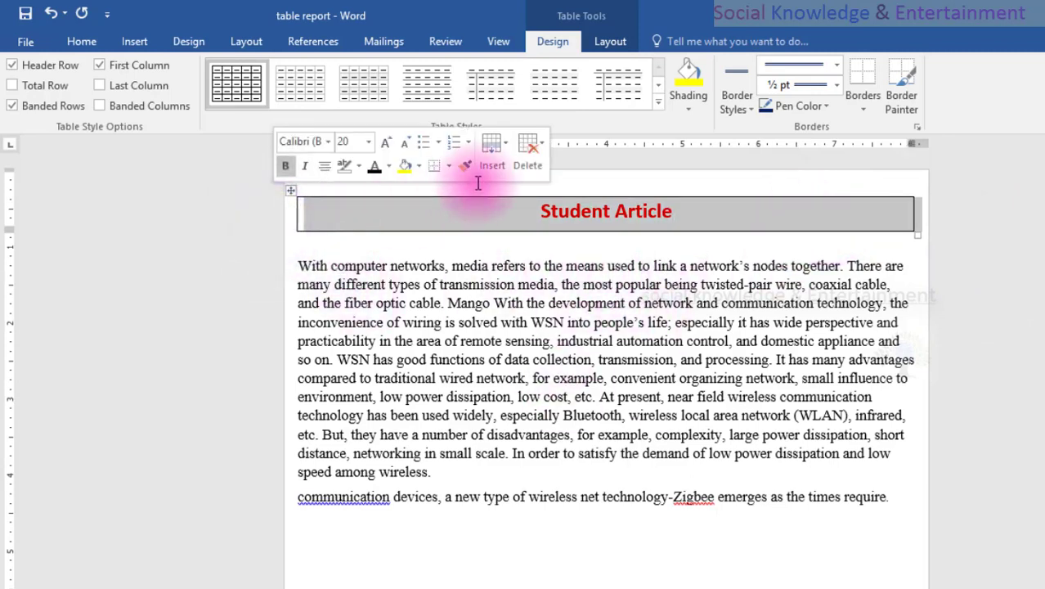
{"action": "left_click", "coordinate": [658, 99]}
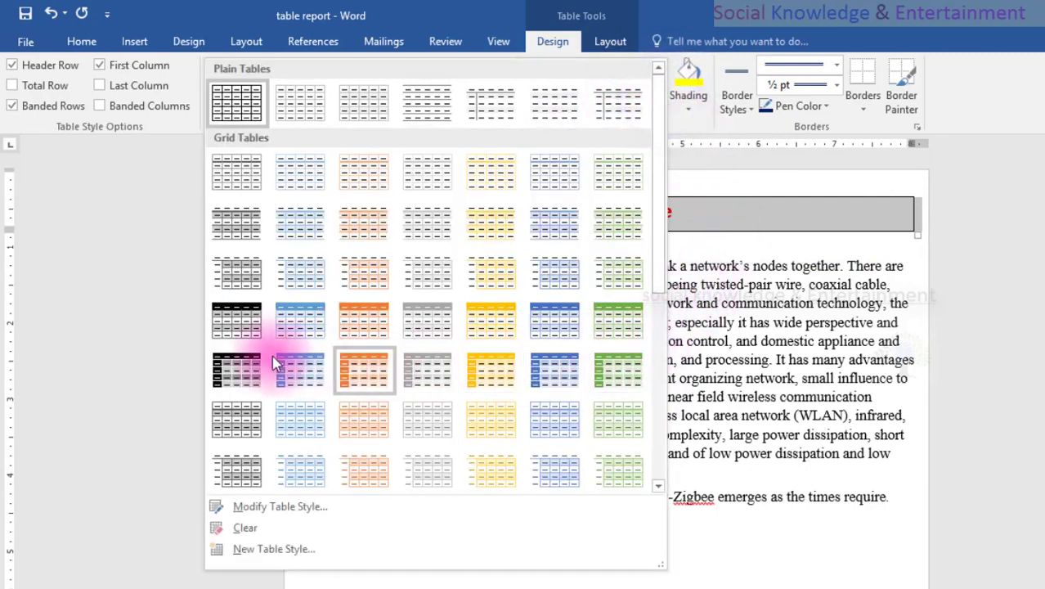
{"action": "left_click", "coordinate": [248, 319]}
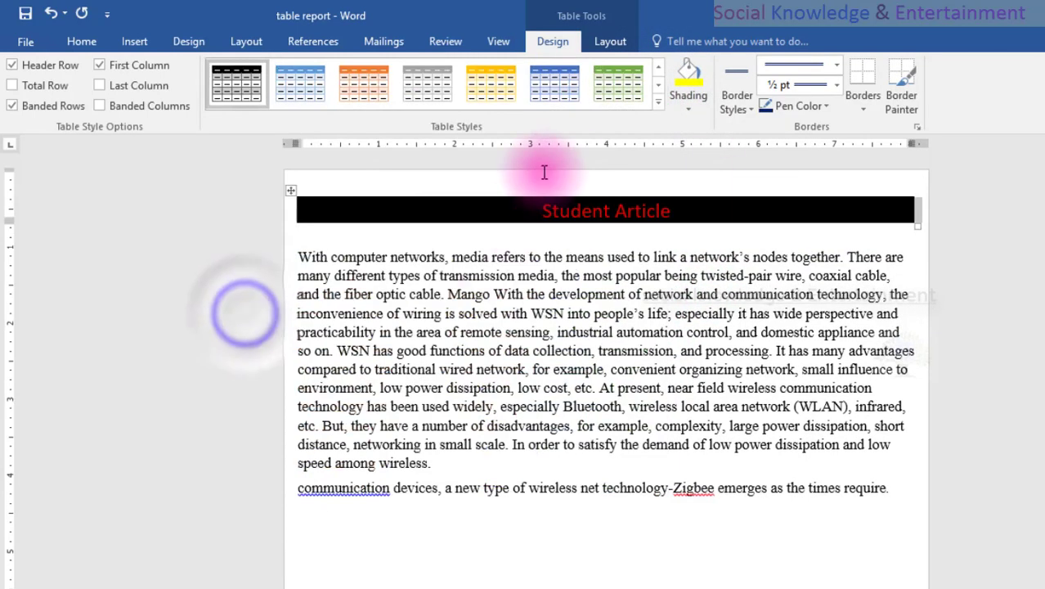
Move the word "Student" behind "Article" in the black table banner.
{"action": "double_click", "coordinate": [587, 214]}
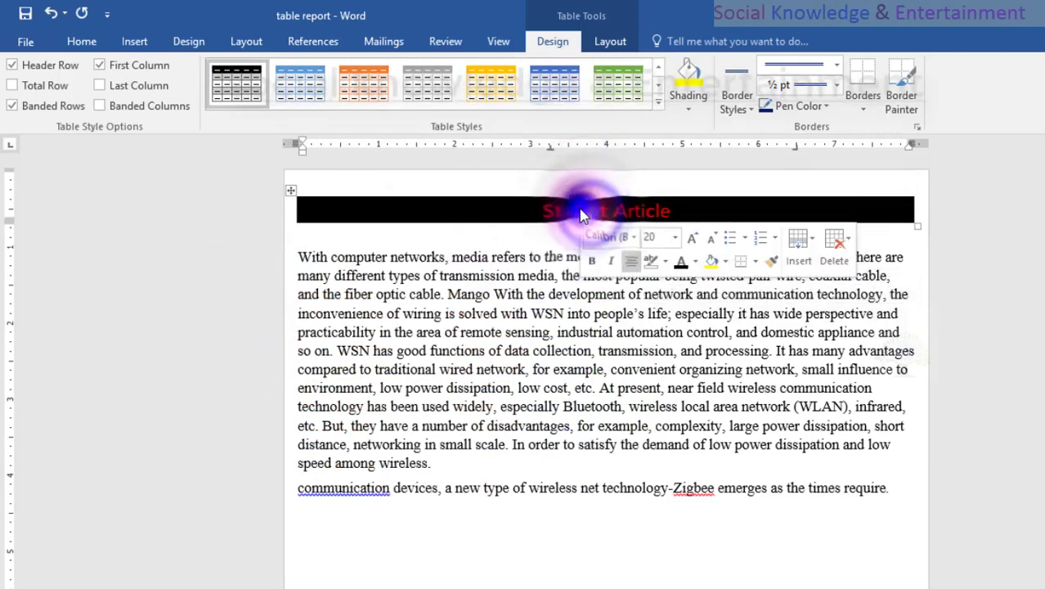
{"action": "double_click", "coordinate": [563, 214]}
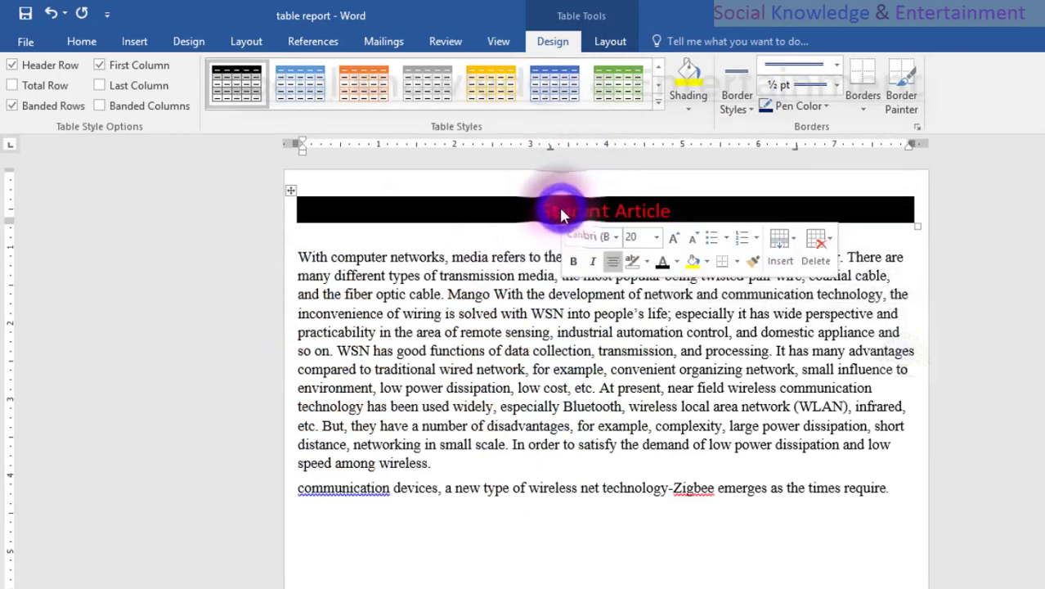
{"action": "left_click", "coordinate": [546, 214]}
{"action": "left_click_drag", "start_coordinate": [595, 214], "coordinate": [672, 211]}
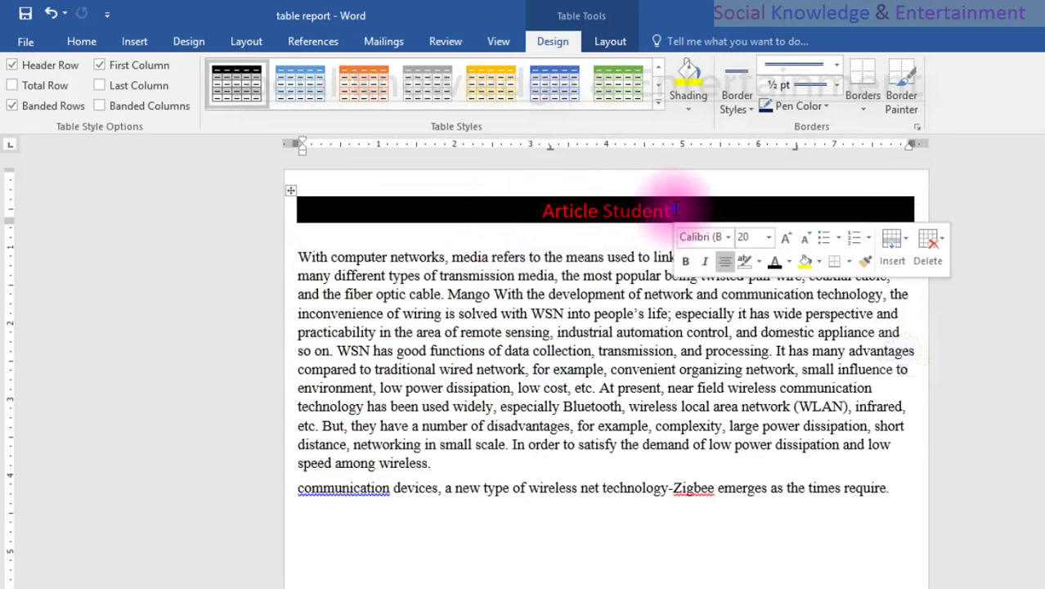
{"action": "left_click", "coordinate": [654, 209]}
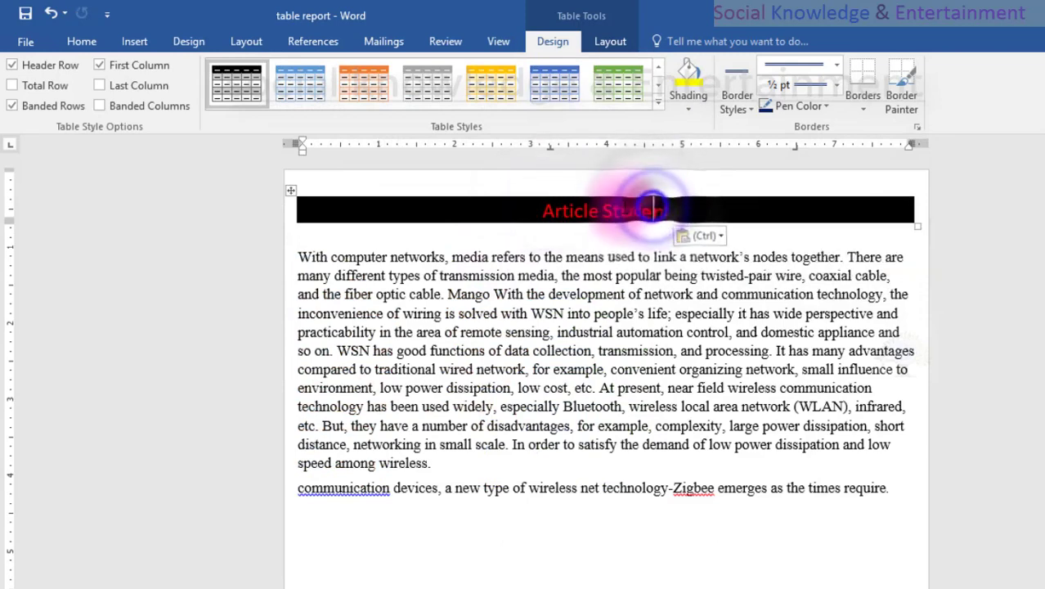
Format the "Article Student" title in the black table banner as bold, size 28, with white font colour.
{"action": "double_click", "coordinate": [623, 209]}
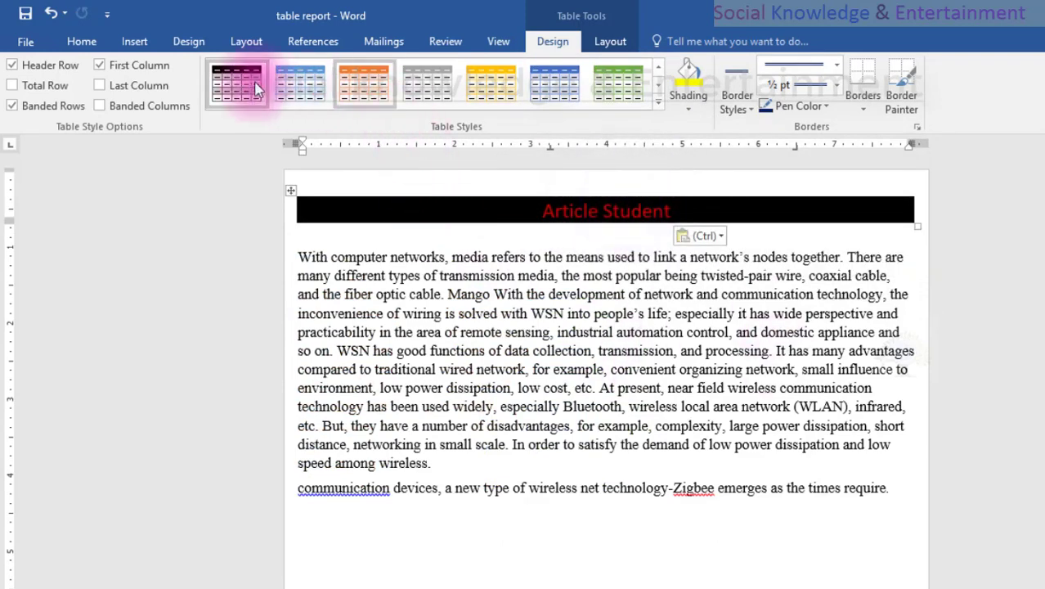
{"action": "left_click", "coordinate": [87, 42]}
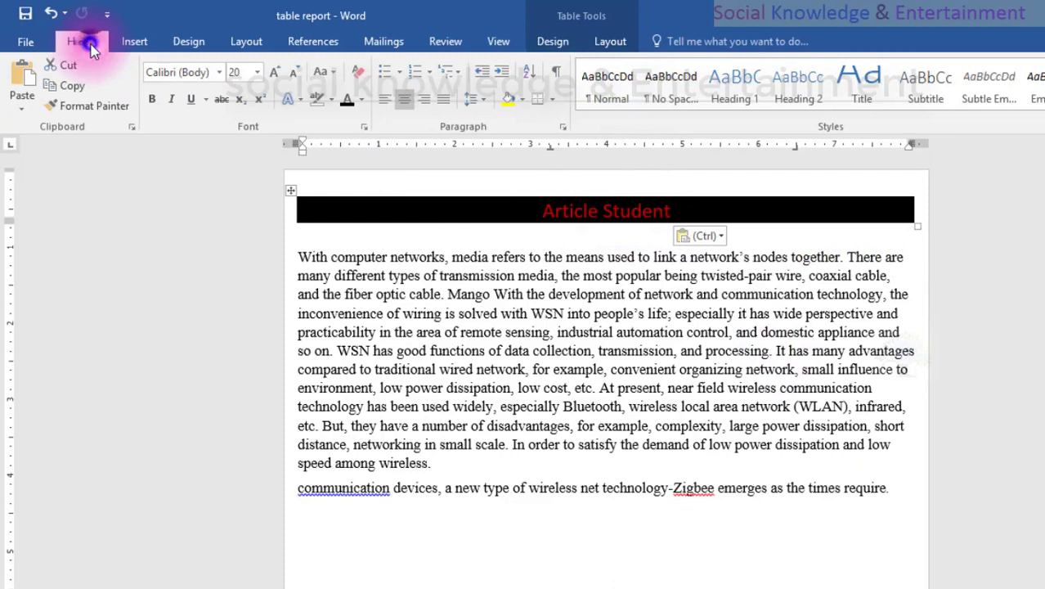
{"action": "left_click", "coordinate": [161, 100]}
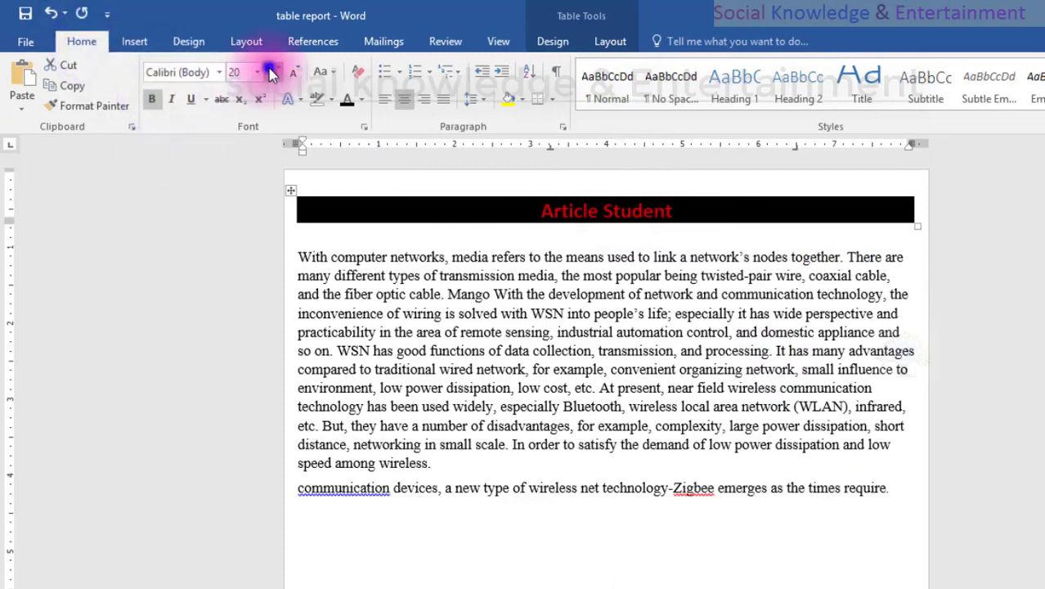
{"action": "left_click", "coordinate": [271, 72]}
{"action": "left_click", "coordinate": [271, 72]}
{"action": "left_click", "coordinate": [271, 71]}
{"action": "left_click", "coordinate": [272, 72]}
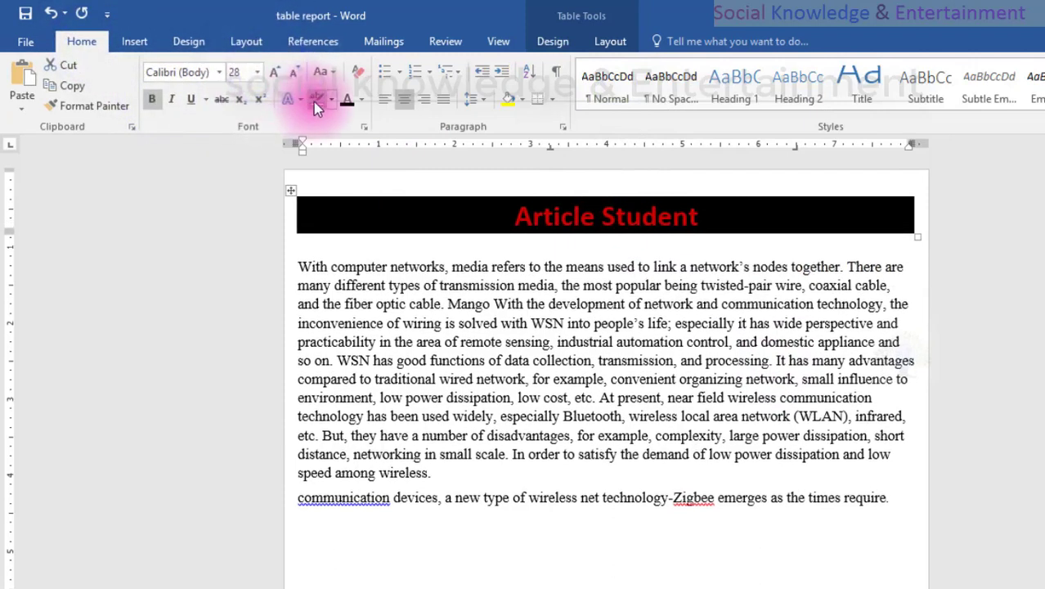
{"action": "left_click", "coordinate": [357, 107]}
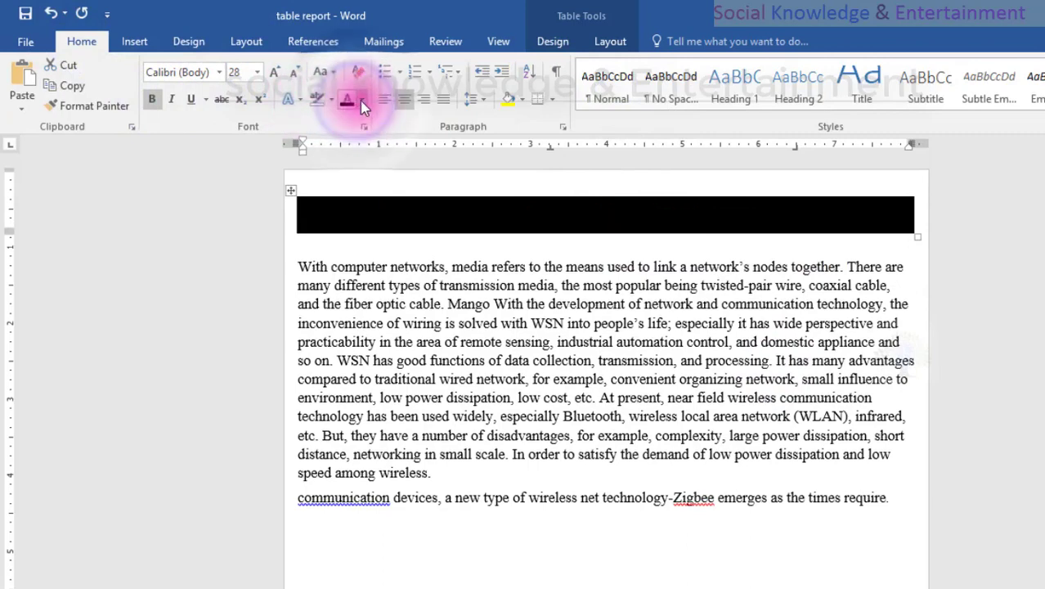
{"action": "left_click", "coordinate": [344, 157]}
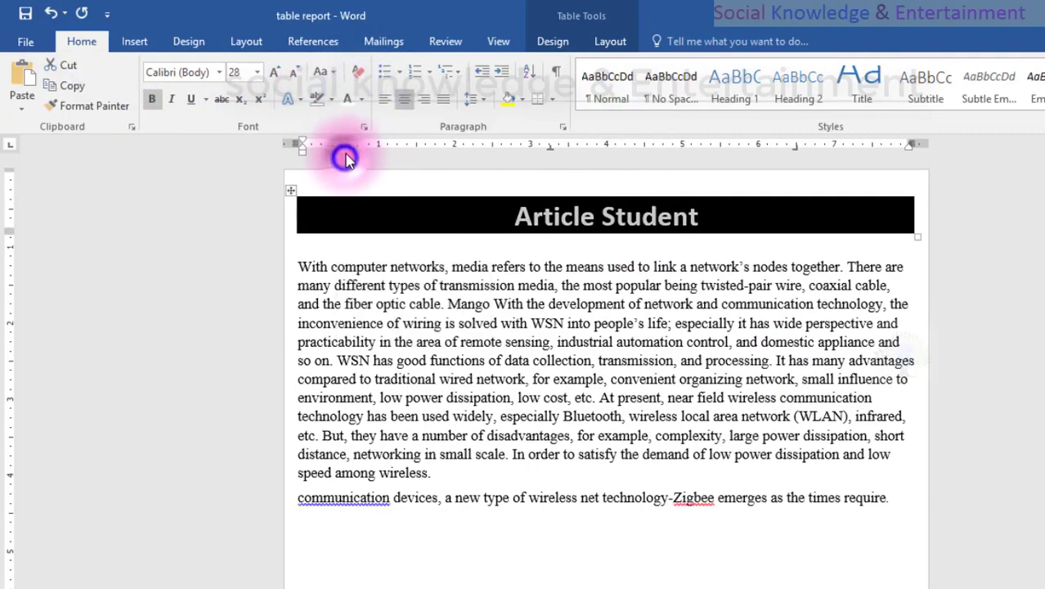
{"action": "left_click", "coordinate": [391, 201]}
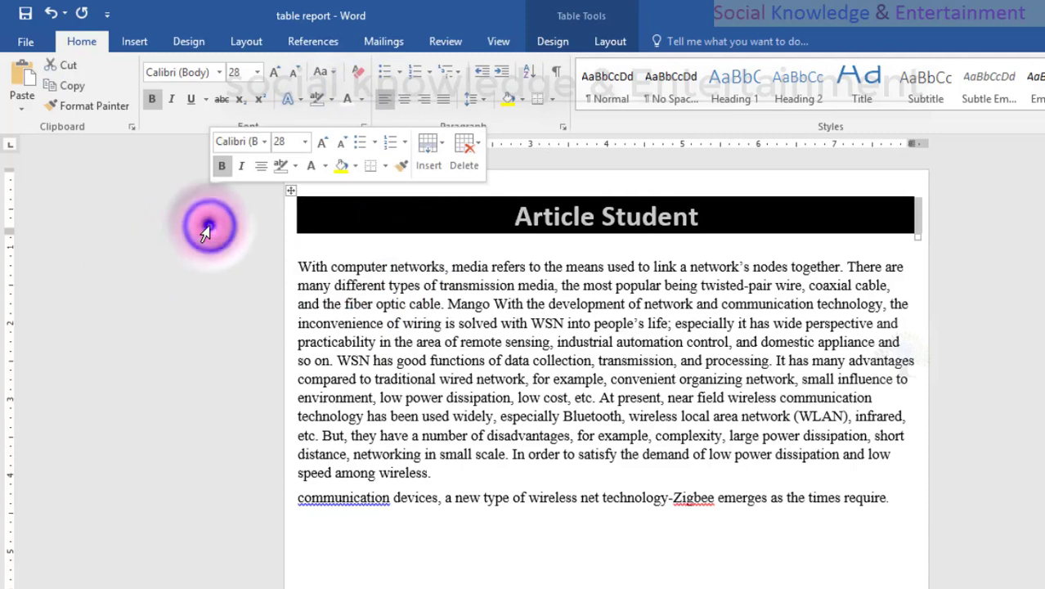
{"action": "triple_click", "coordinate": [206, 232]}
{"action": "left_click", "coordinate": [225, 225]}
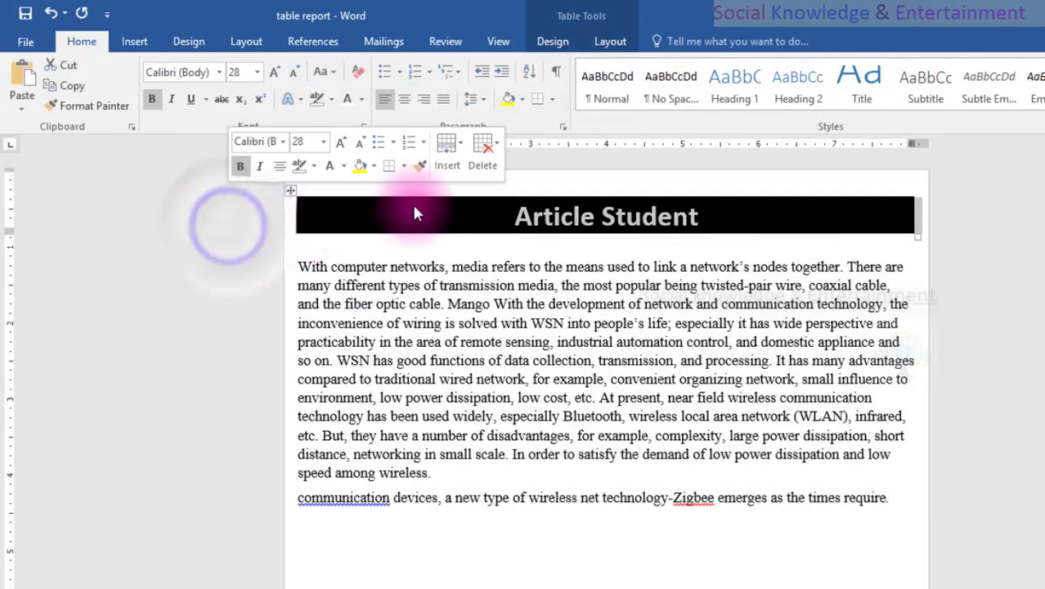
{"action": "left_click", "coordinate": [269, 201]}
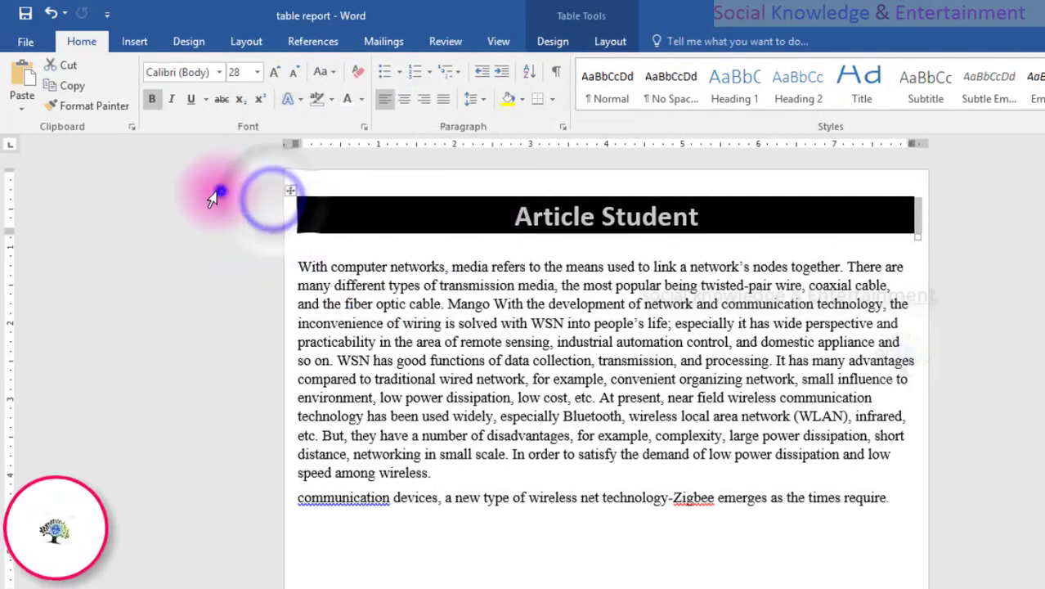
{"action": "left_click", "coordinate": [202, 250]}
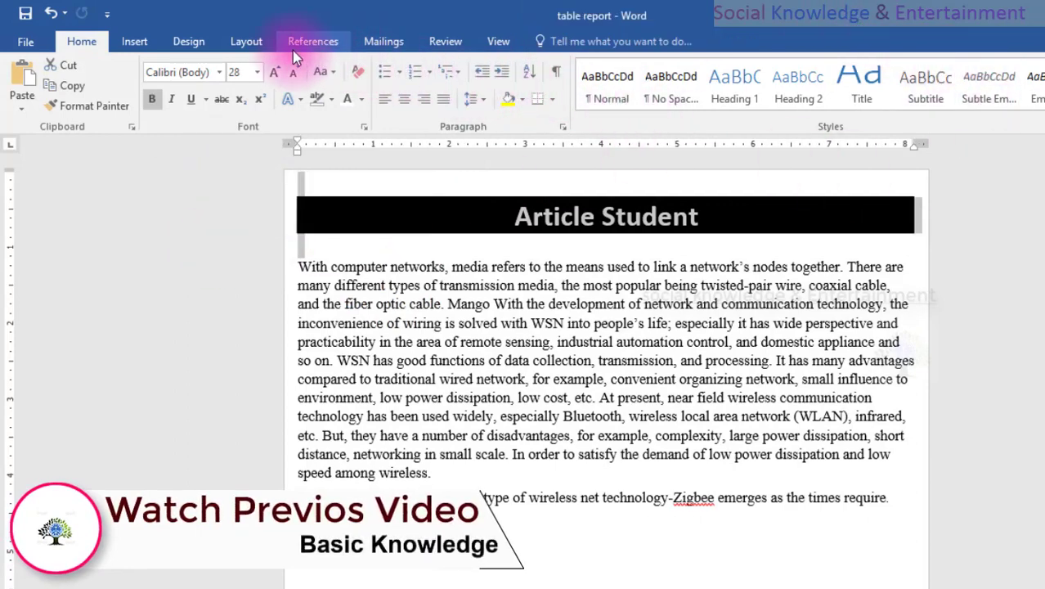
{"action": "left_click", "coordinate": [196, 45]}
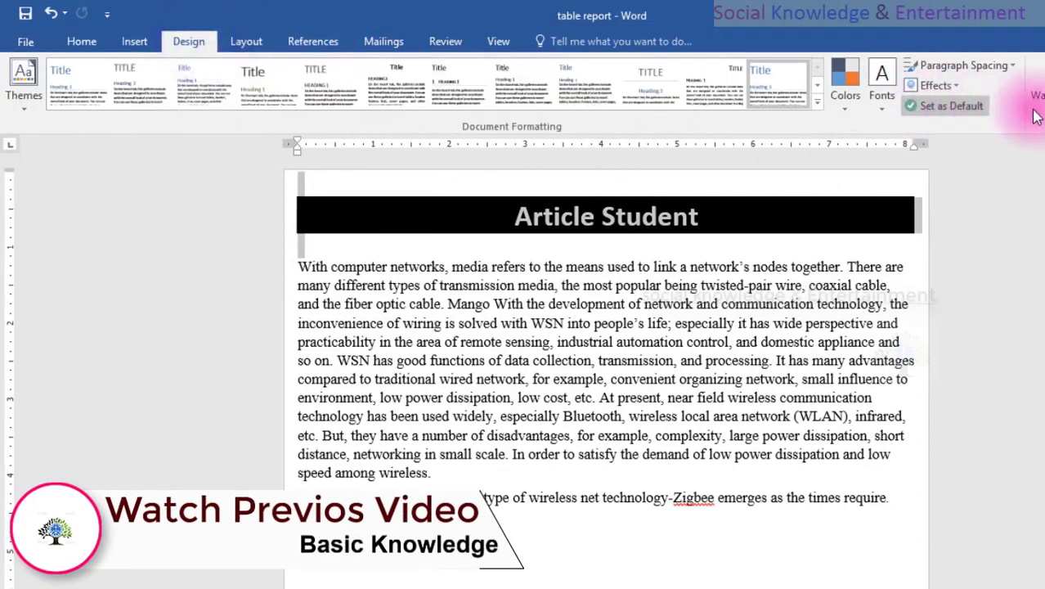
{"action": "left_click", "coordinate": [920, 227]}
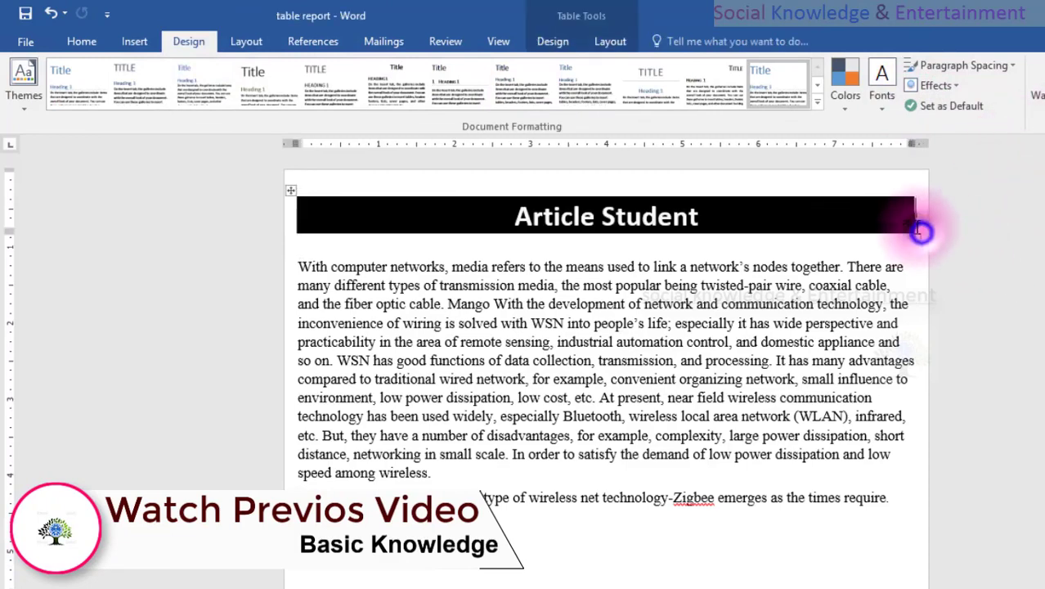
Examine the border styles available for the title table and the document's theme effects and fonts.
{"action": "right_click", "coordinate": [823, 207]}
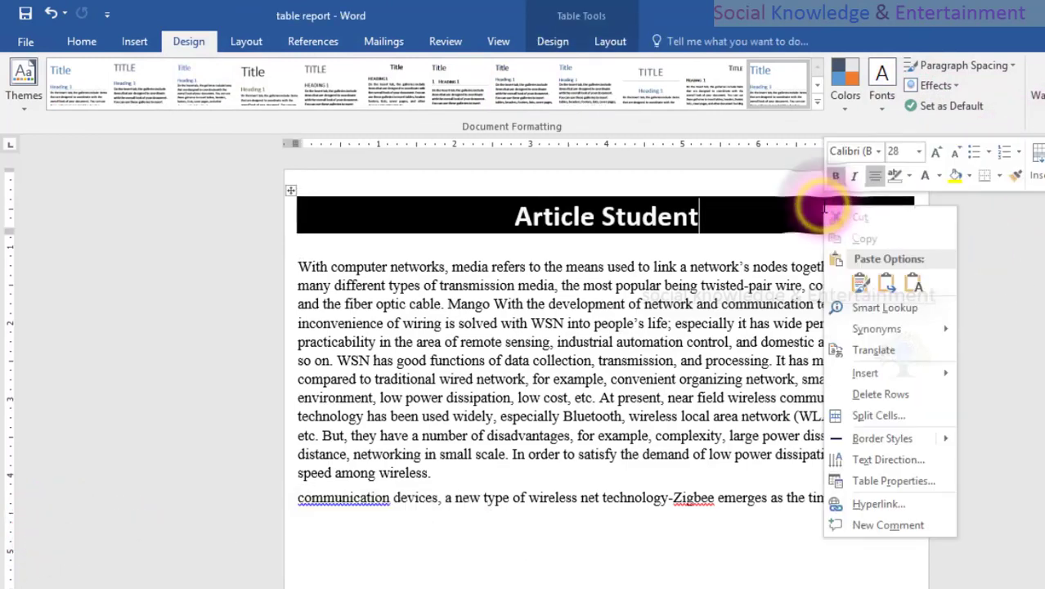
{"action": "left_click", "coordinate": [883, 439]}
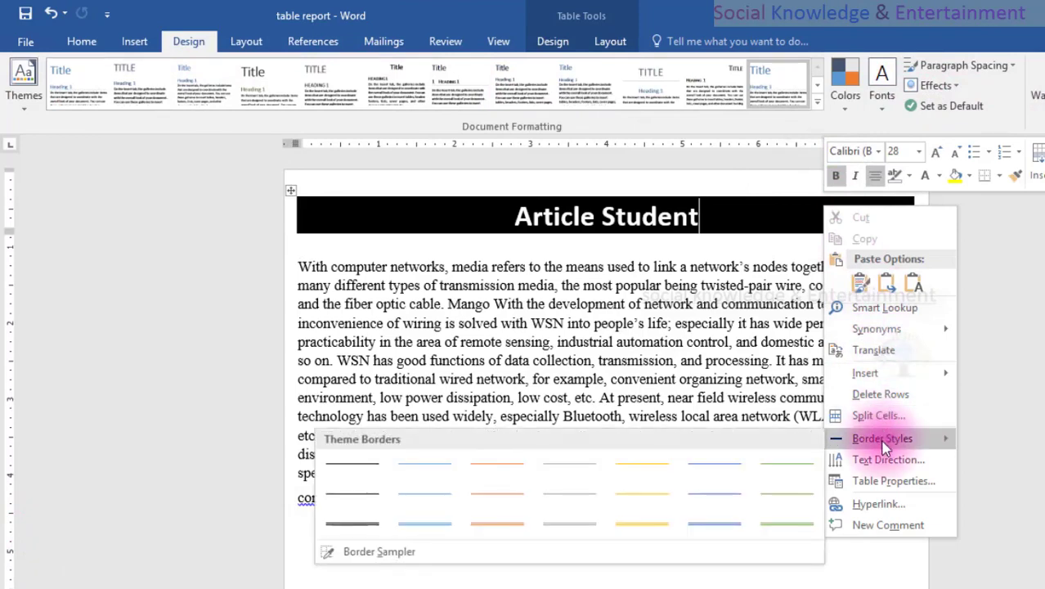
{"action": "left_click", "coordinate": [882, 440]}
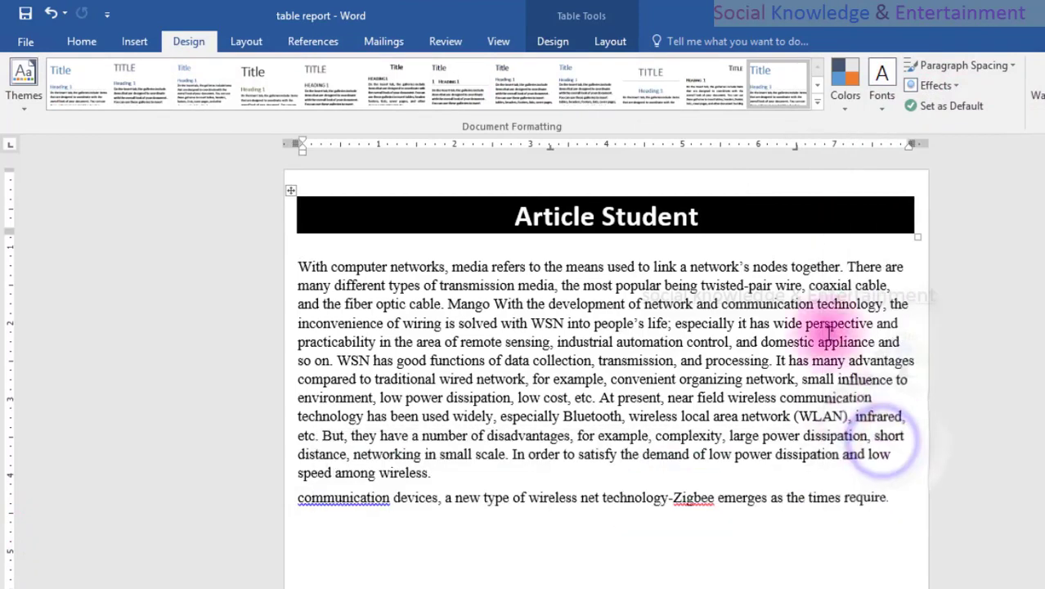
{"action": "left_click", "coordinate": [507, 239]}
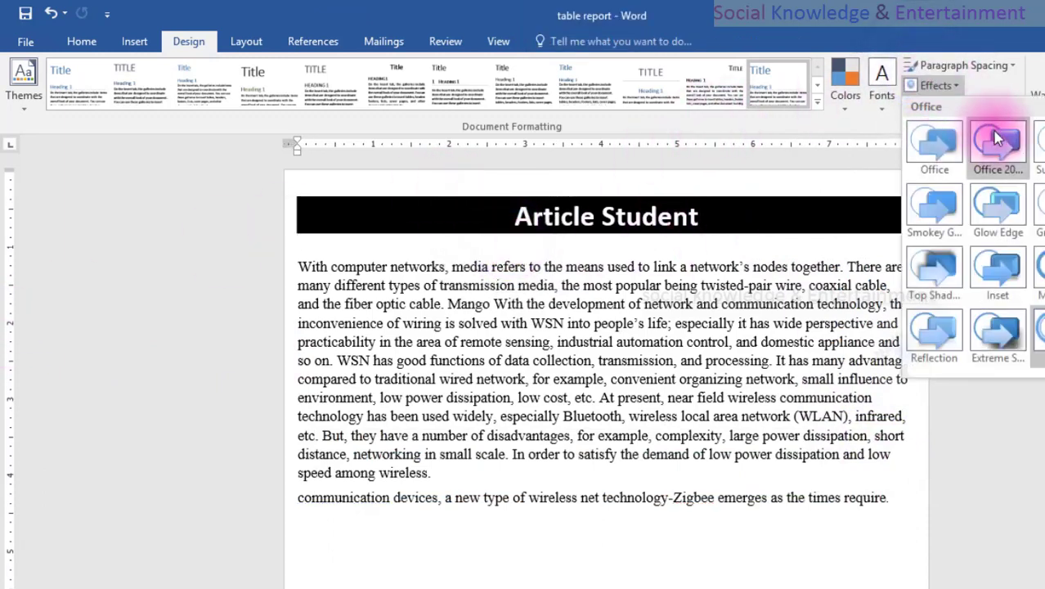
{"action": "left_click", "coordinate": [1039, 336]}
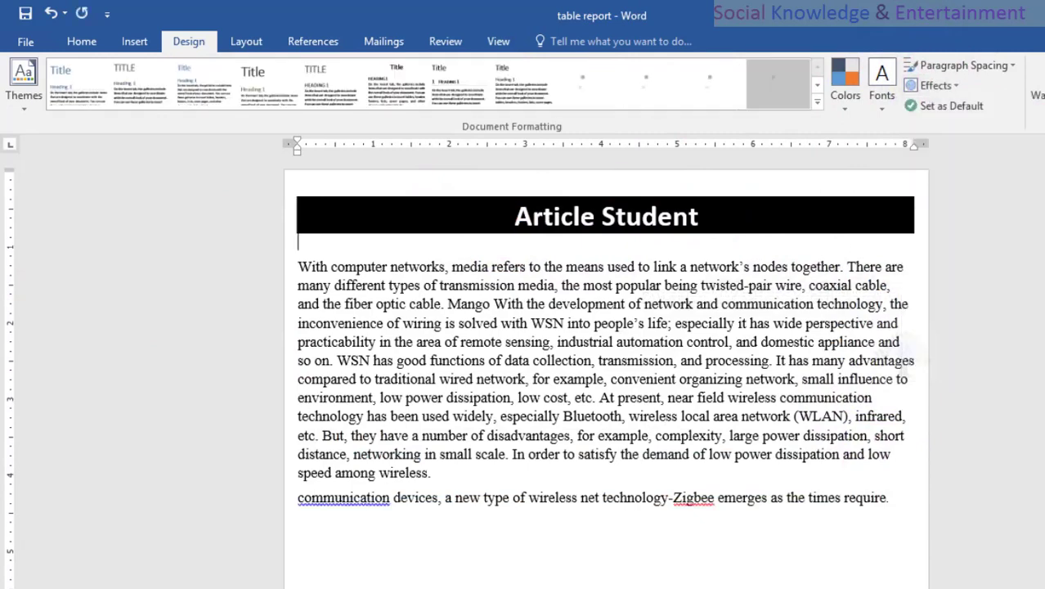
{"action": "left_click", "coordinate": [881, 96]}
{"action": "left_click", "coordinate": [590, 285]}
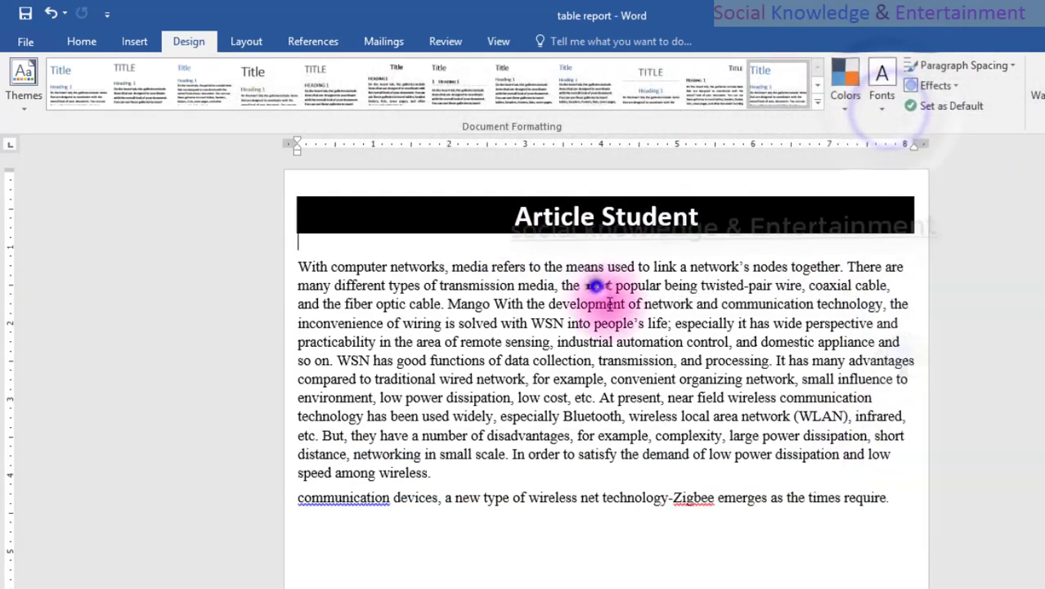
{"action": "left_click", "coordinate": [176, 211]}
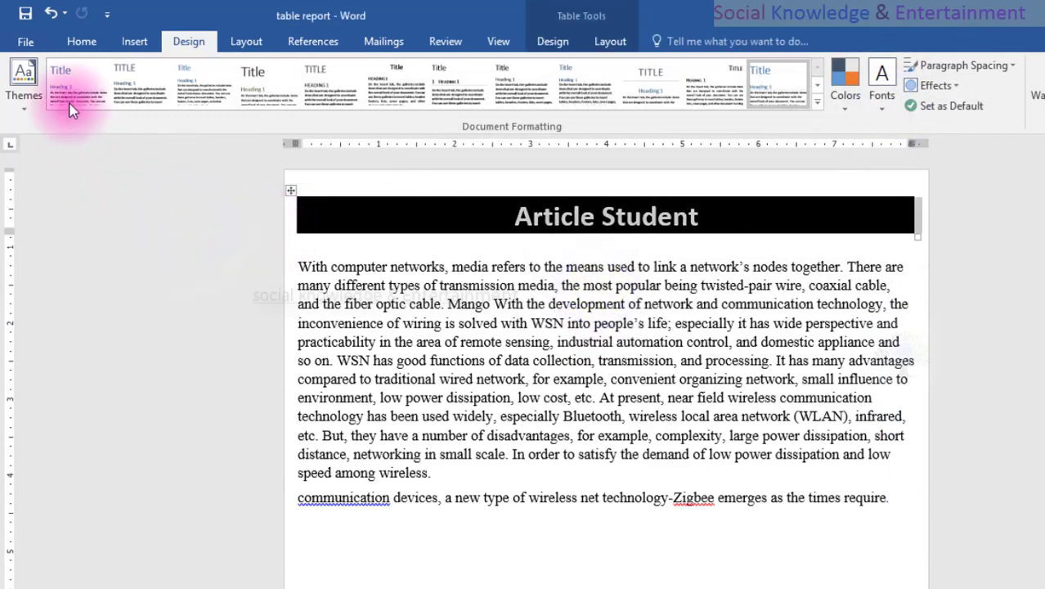
{"action": "left_click", "coordinate": [81, 41]}
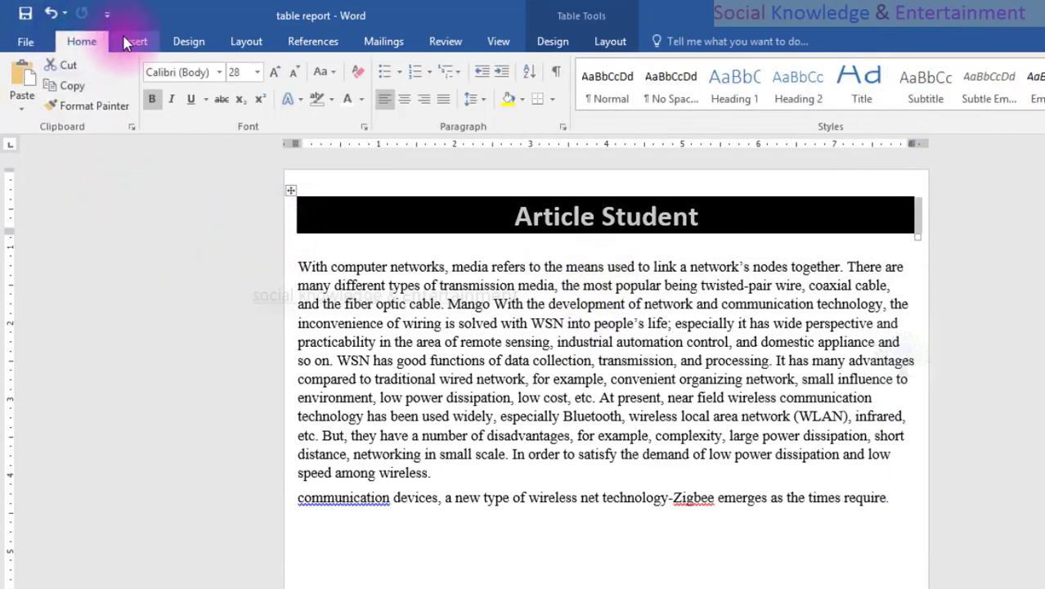
{"action": "left_click", "coordinate": [126, 42]}
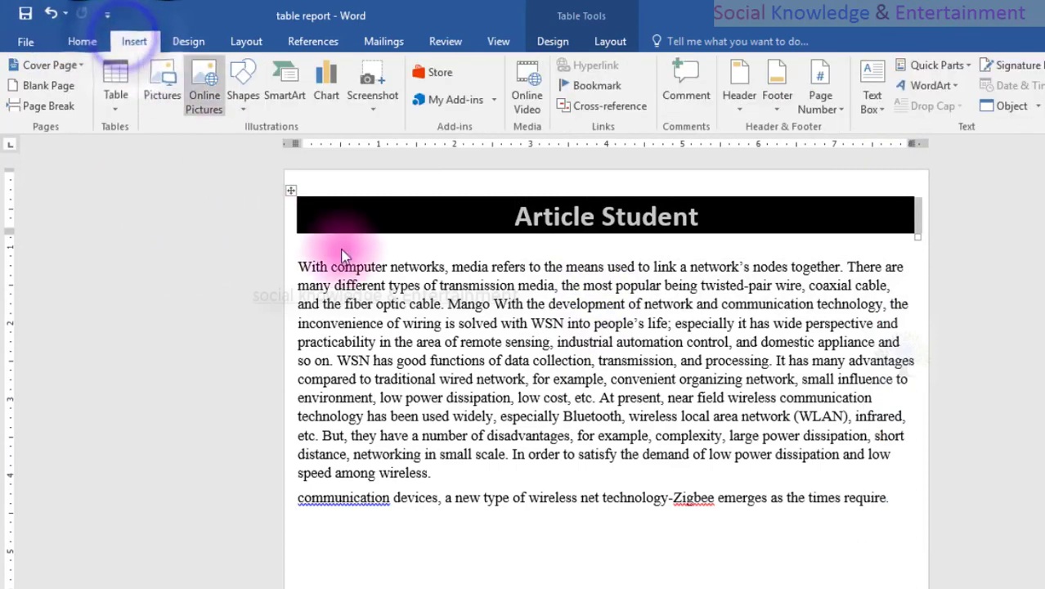
{"action": "left_click", "coordinate": [389, 302]}
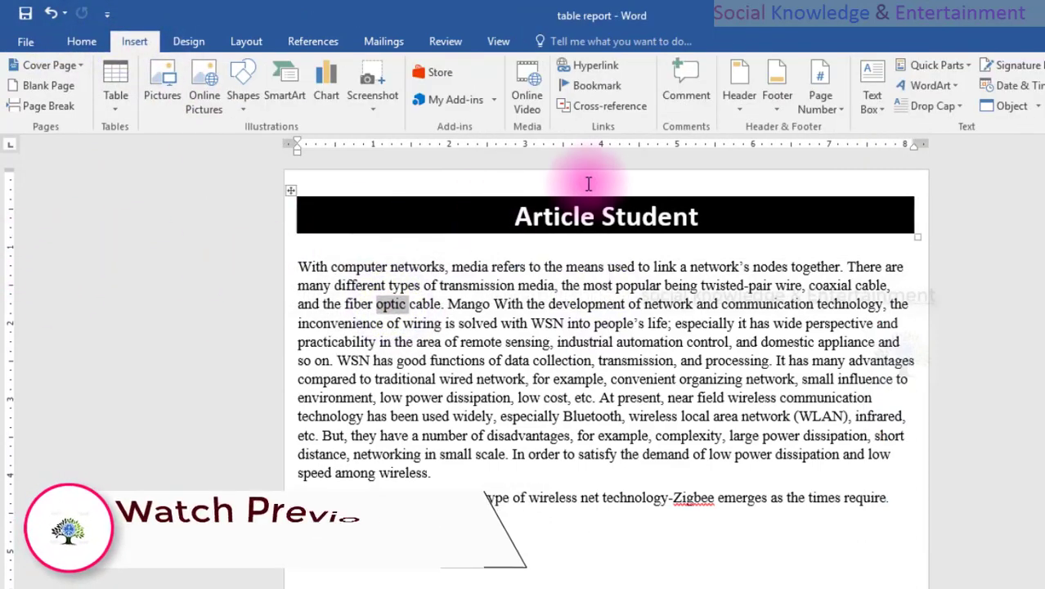
Browse the built-in header designs in the header gallery without inserting one.
{"action": "left_click", "coordinate": [732, 112]}
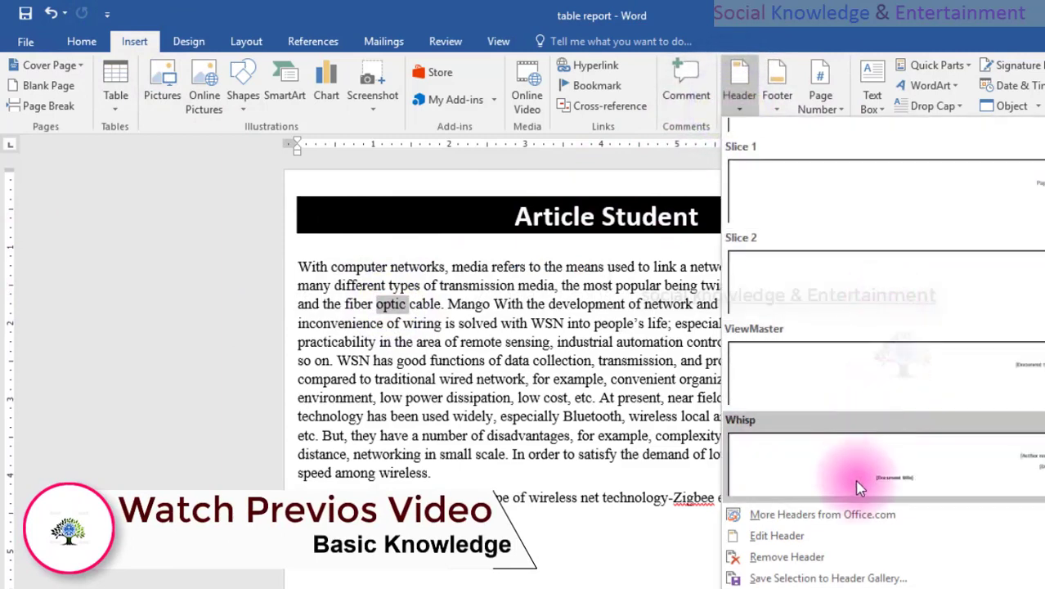
{"action": "scroll", "coordinate": [868, 409], "scroll_direction": "up", "scroll_amount": 10}
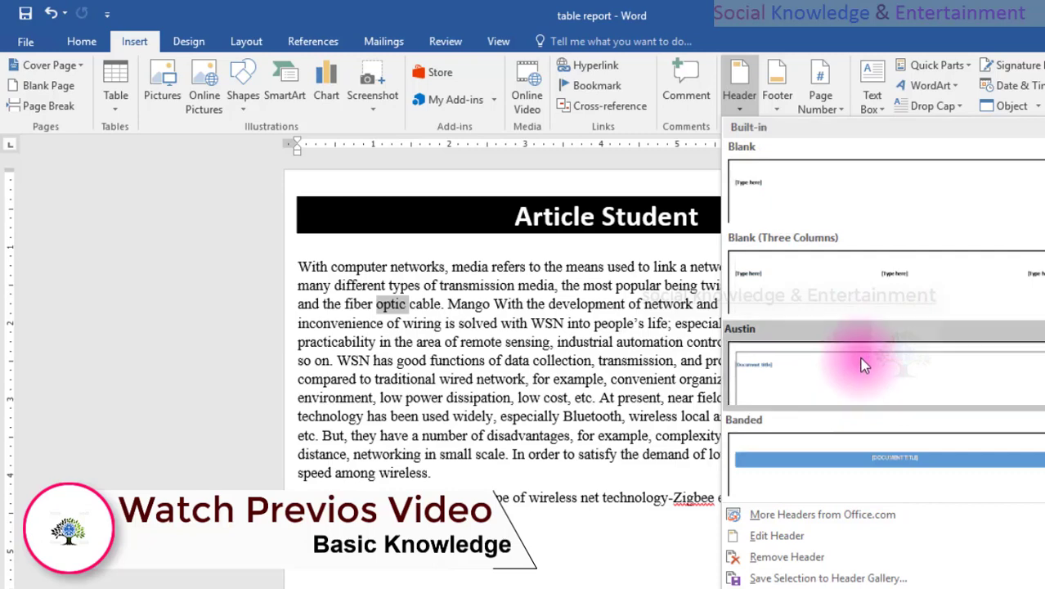
{"action": "scroll", "coordinate": [865, 364], "scroll_direction": "down", "scroll_amount": 5}
{"action": "scroll", "coordinate": [868, 360], "scroll_direction": "up", "scroll_amount": 4}
{"action": "scroll", "coordinate": [886, 350], "scroll_direction": "down", "scroll_amount": 7}
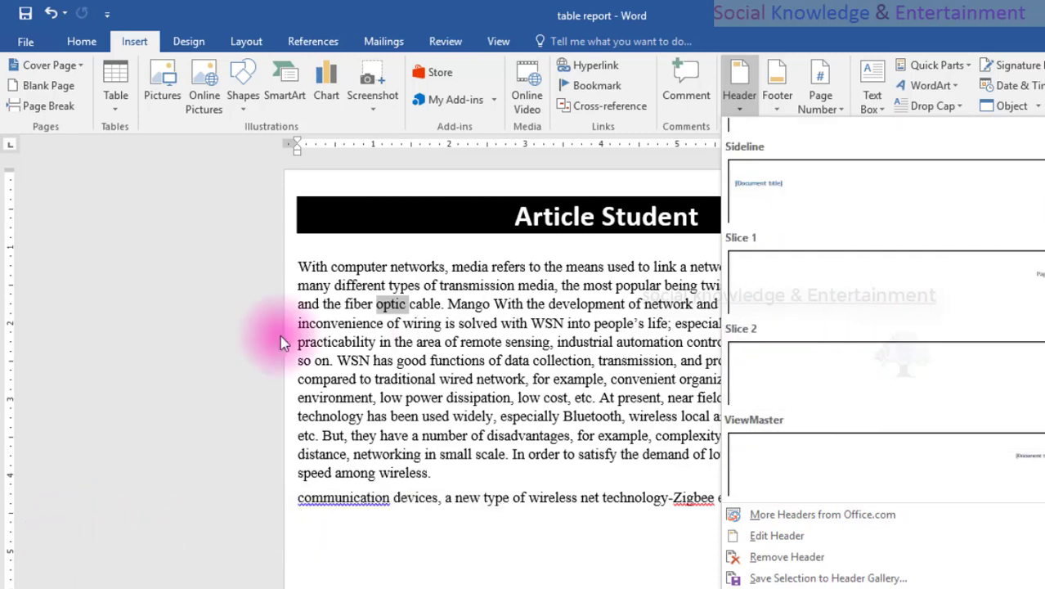
{"action": "left_click", "coordinate": [210, 247]}
Clear the title text and delete the black banner table above the first body paragraph.
{"action": "left_click", "coordinate": [215, 225]}
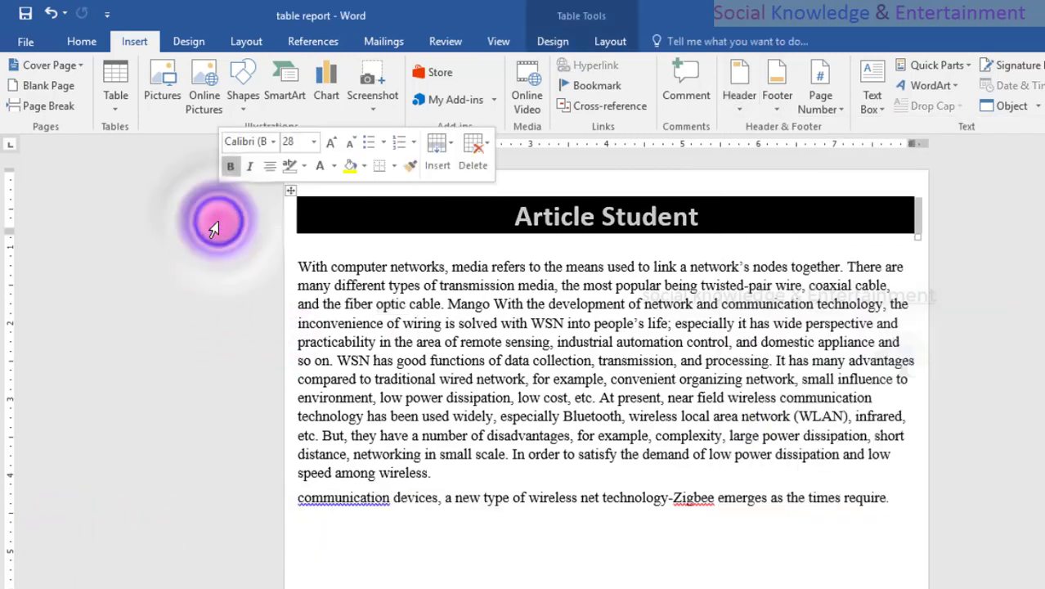
{"action": "left_click", "coordinate": [448, 369]}
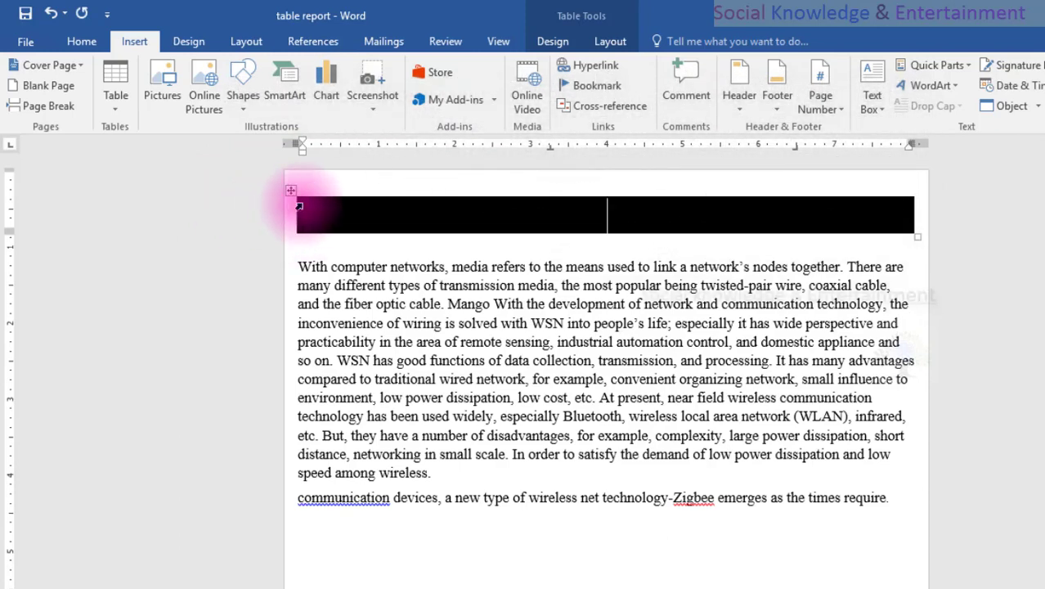
{"action": "right_click", "coordinate": [324, 209]}
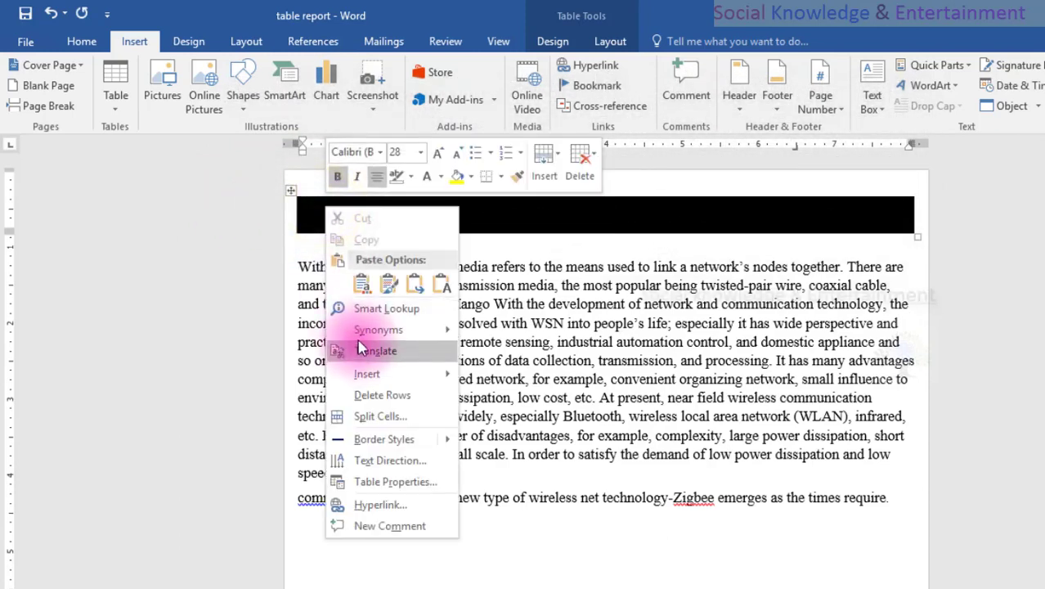
{"action": "left_click", "coordinate": [358, 396]}
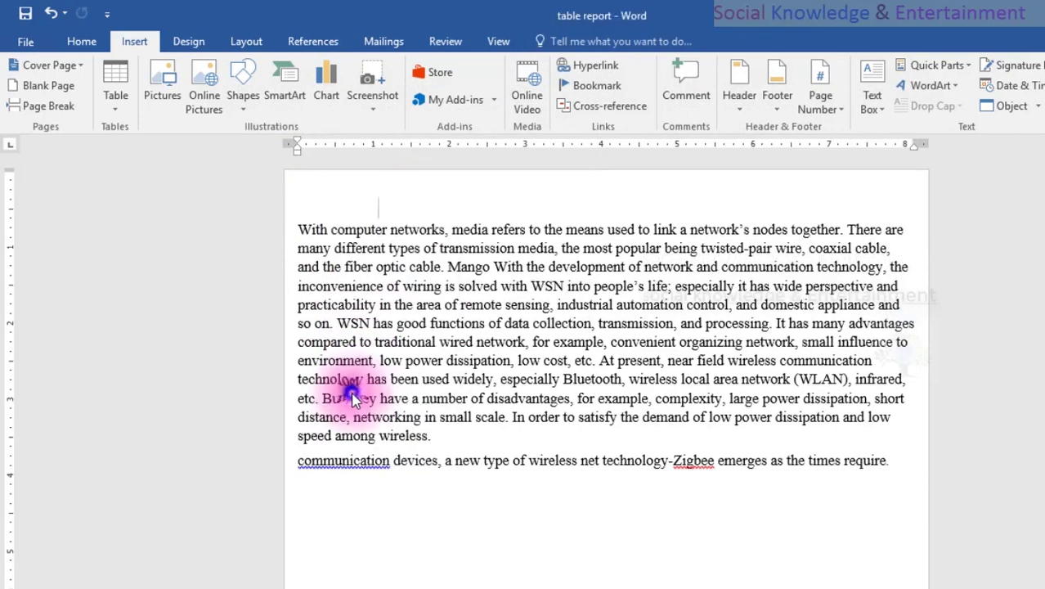
Draw a wide, flat rectangle shape across the empty line above the first body paragraph.
{"action": "left_click", "coordinate": [236, 113]}
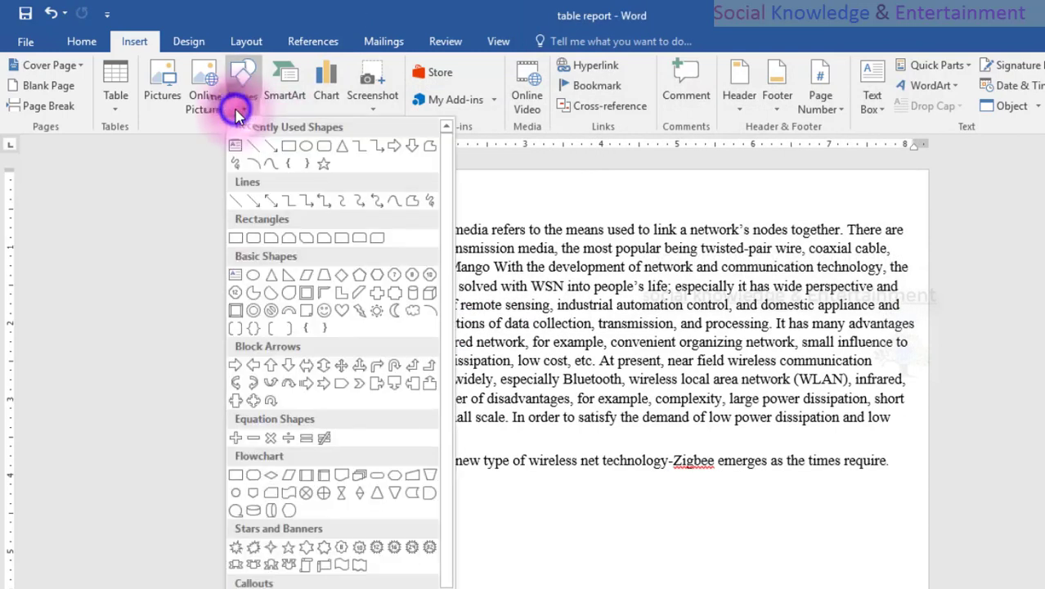
{"action": "left_click", "coordinate": [288, 147]}
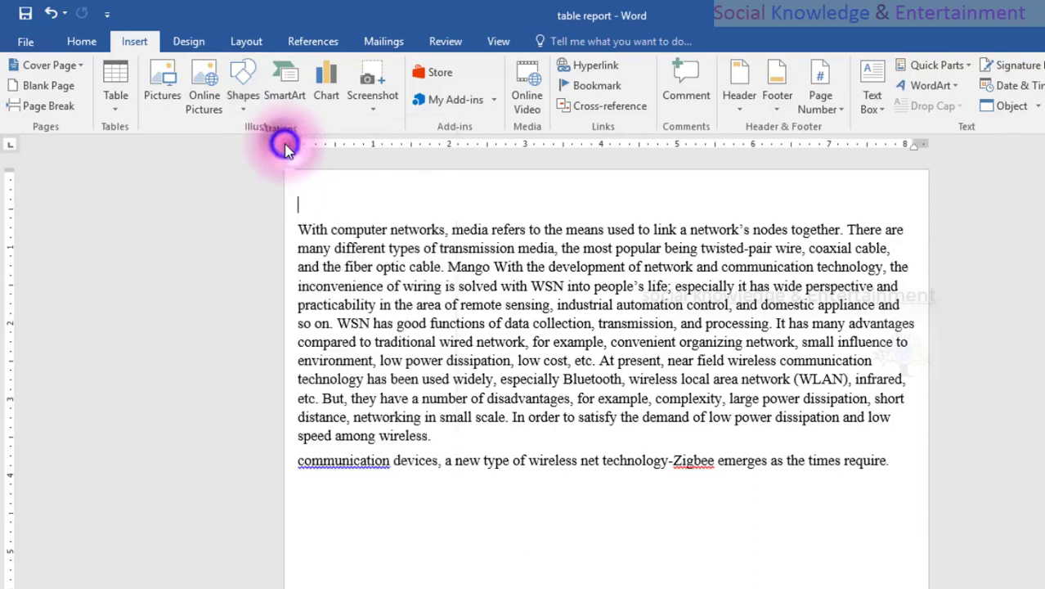
{"action": "mouse_move", "coordinate": [355, 193]}
{"action": "left_mouse_down"}
{"action": "mouse_move", "coordinate": [590, 196]}
{"action": "mouse_move", "coordinate": [791, 224]}
{"action": "left_mouse_up"}
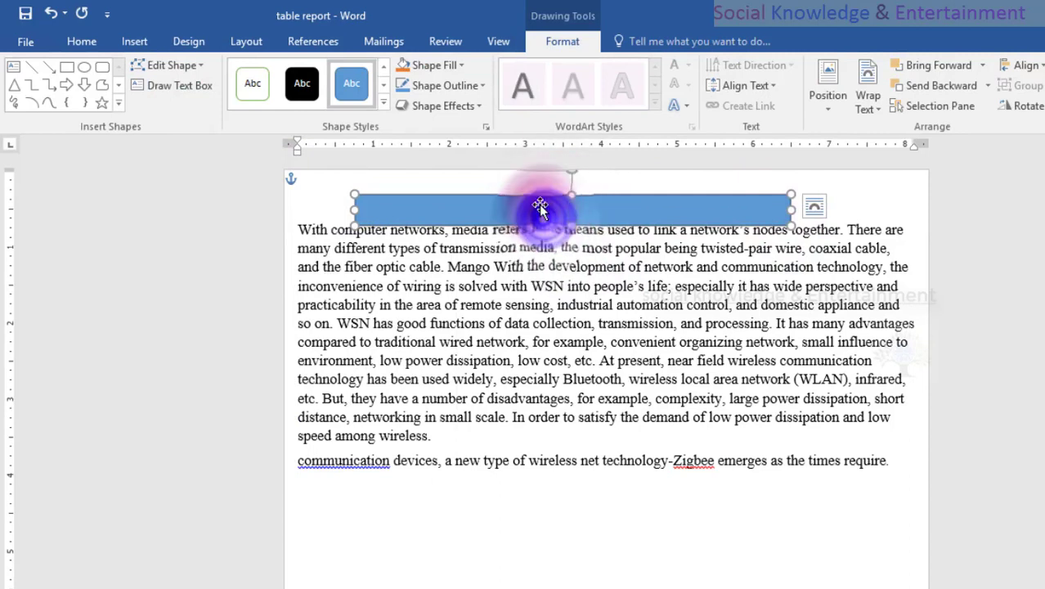
{"action": "left_click", "coordinate": [82, 42]}
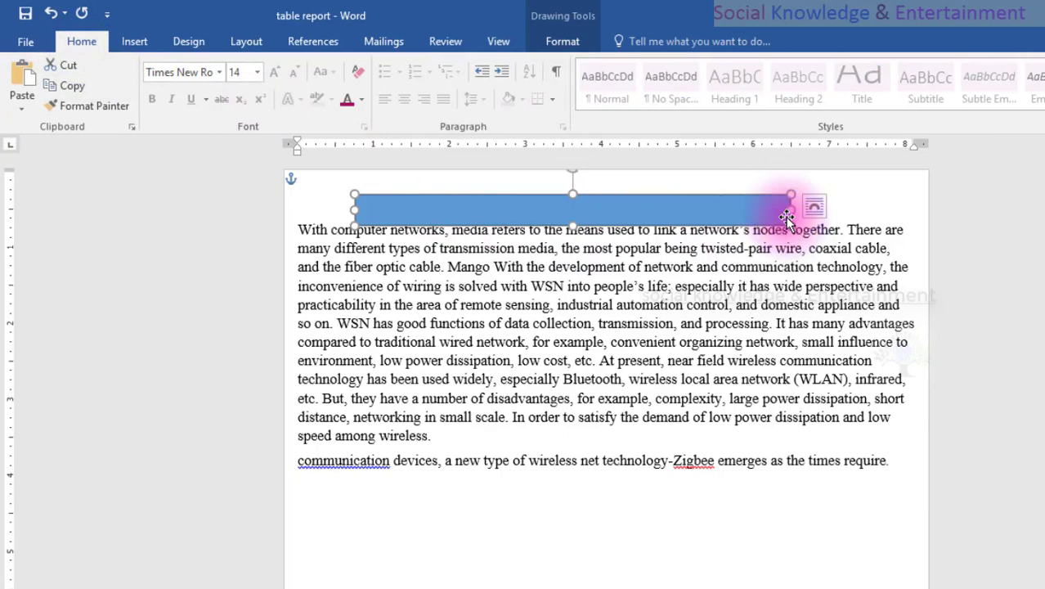
Delete the rectangle and remove the extra empty line above the first body paragraph.
{"action": "key", "text": "Delete"}
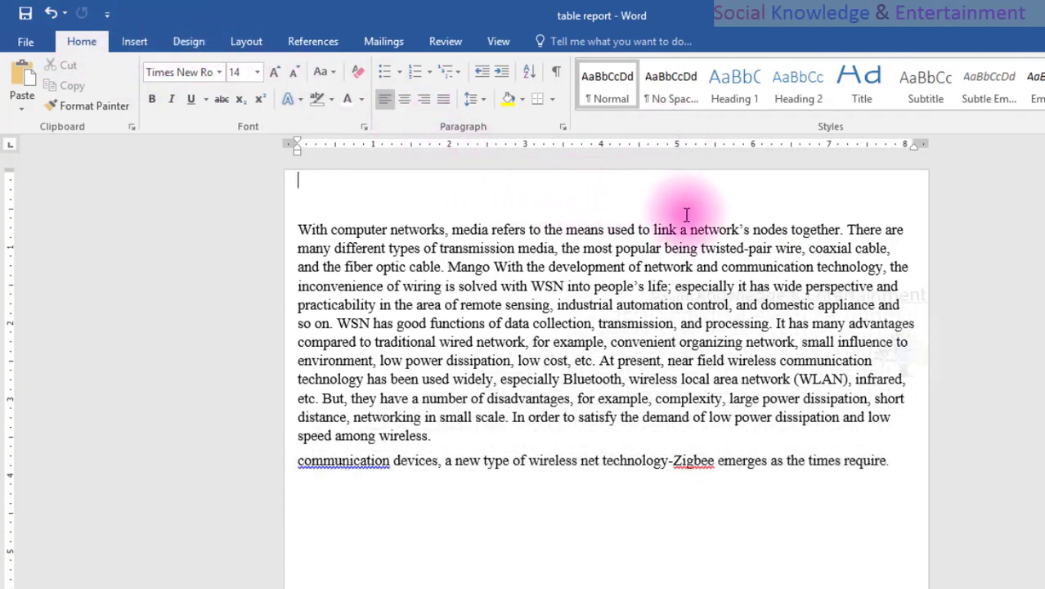
{"action": "key", "text": "ctrl+z"}
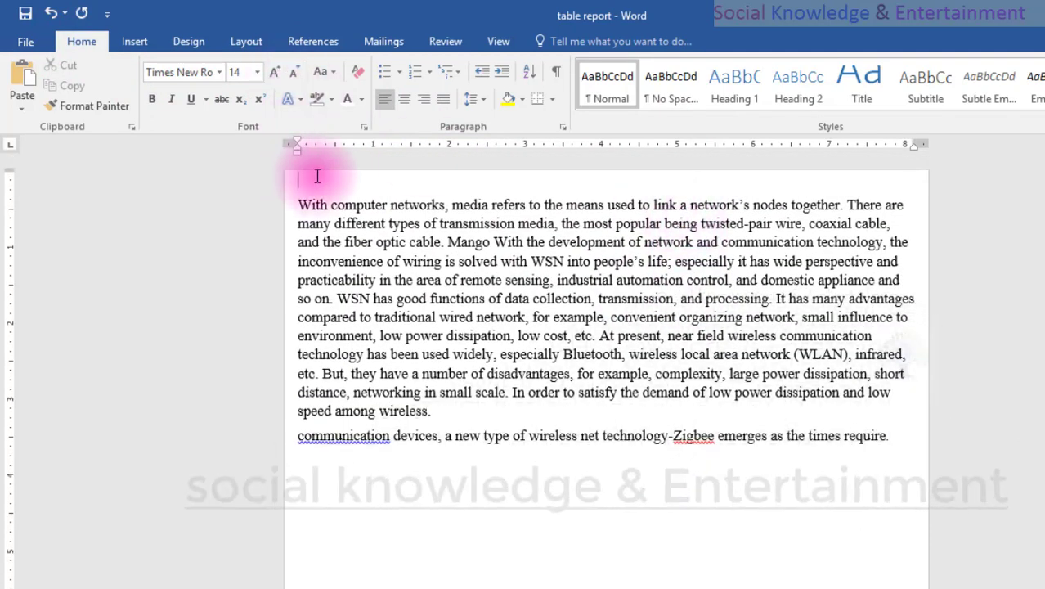
Add an empty line above the first body paragraph and paste the "Student Article" title there.
{"action": "key", "text": "Return"}
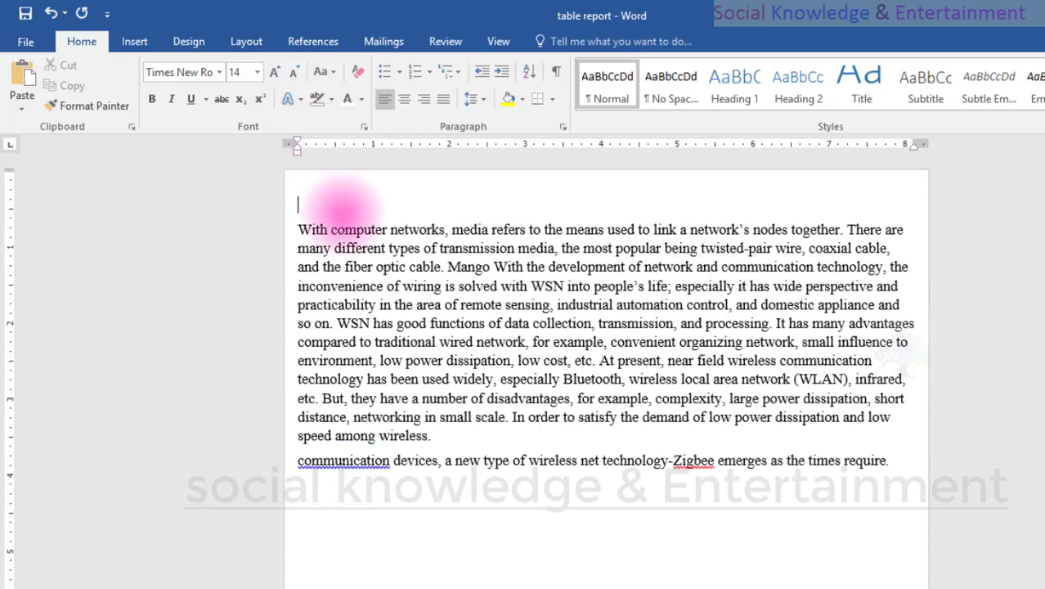
{"action": "type", "text": "Student Article"}
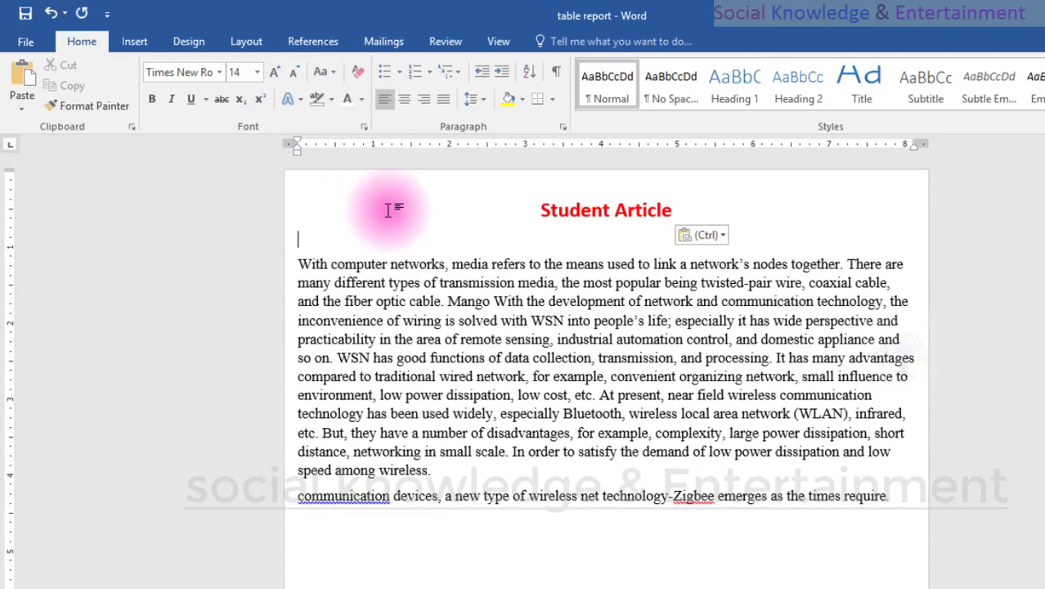
{"action": "triple_click", "coordinate": [387, 209]}
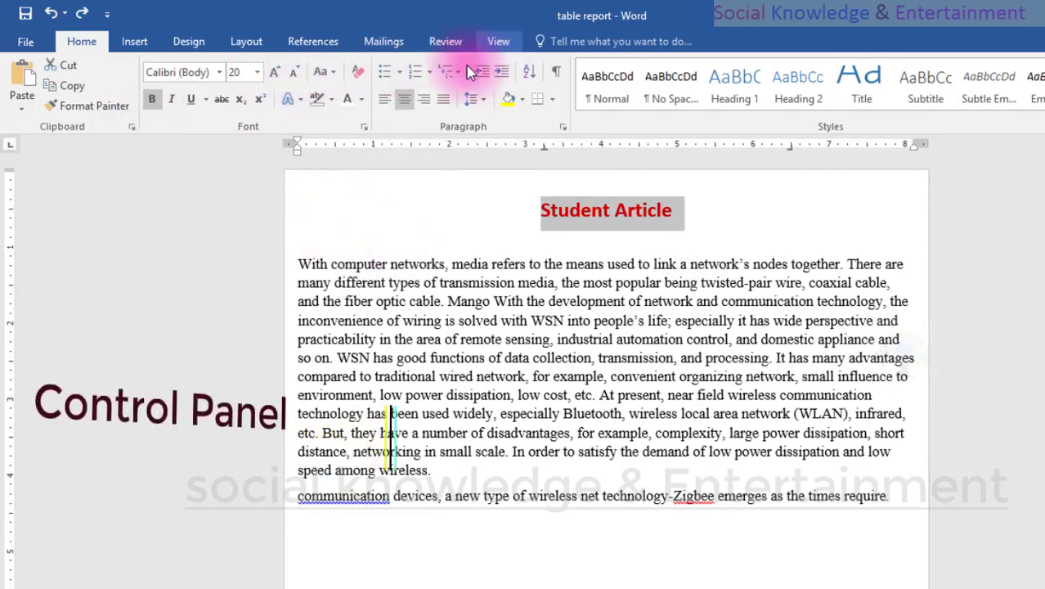
{"action": "left_click", "coordinate": [527, 194]}
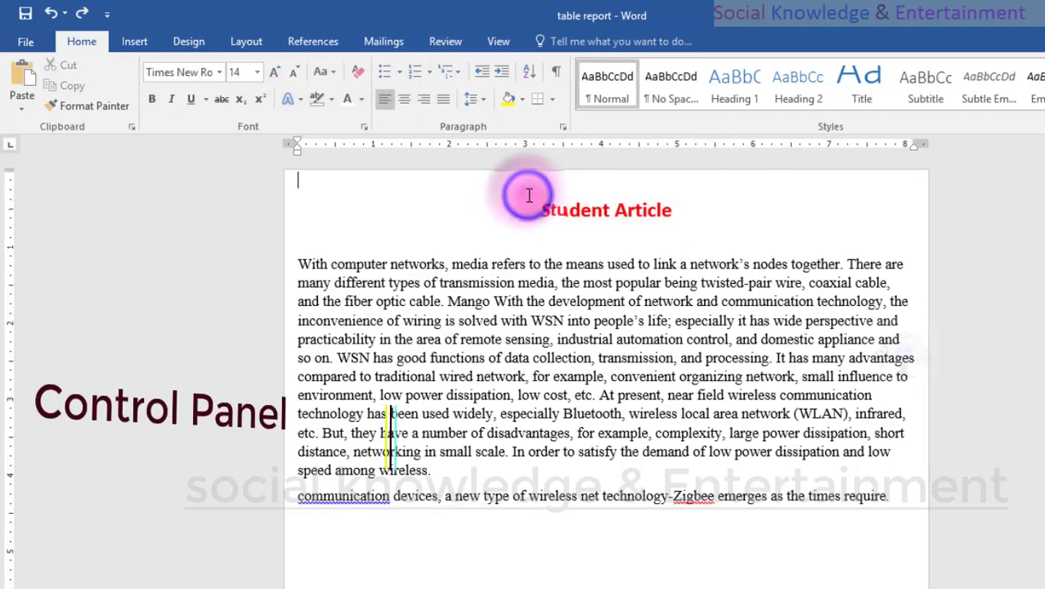
Draw a rectangle shape over the "Student Article" title and give it the white-filled style with a green outline.
{"action": "left_click", "coordinate": [146, 42]}
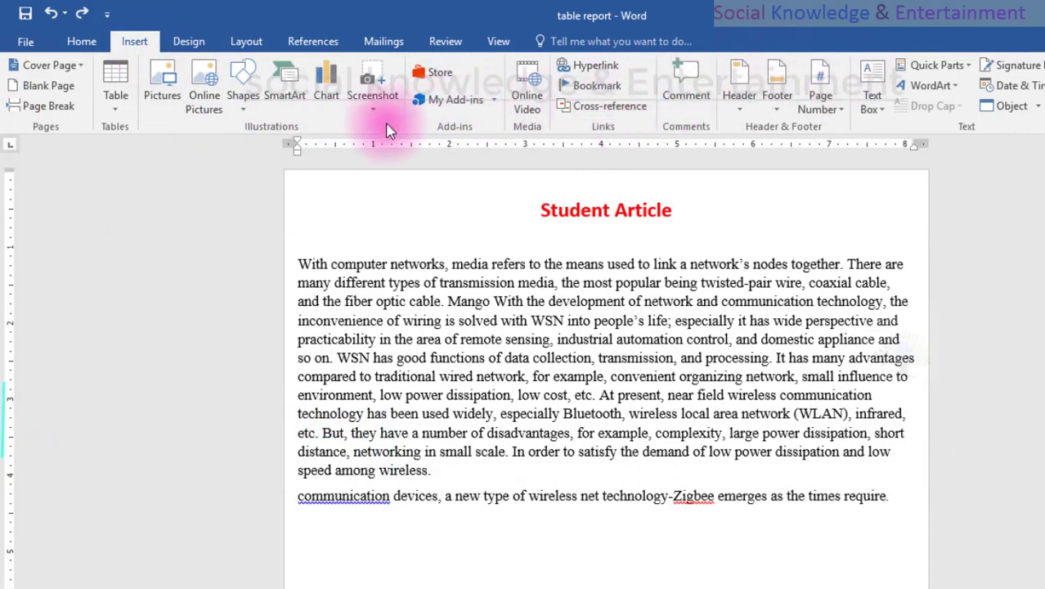
{"action": "left_click", "coordinate": [232, 110]}
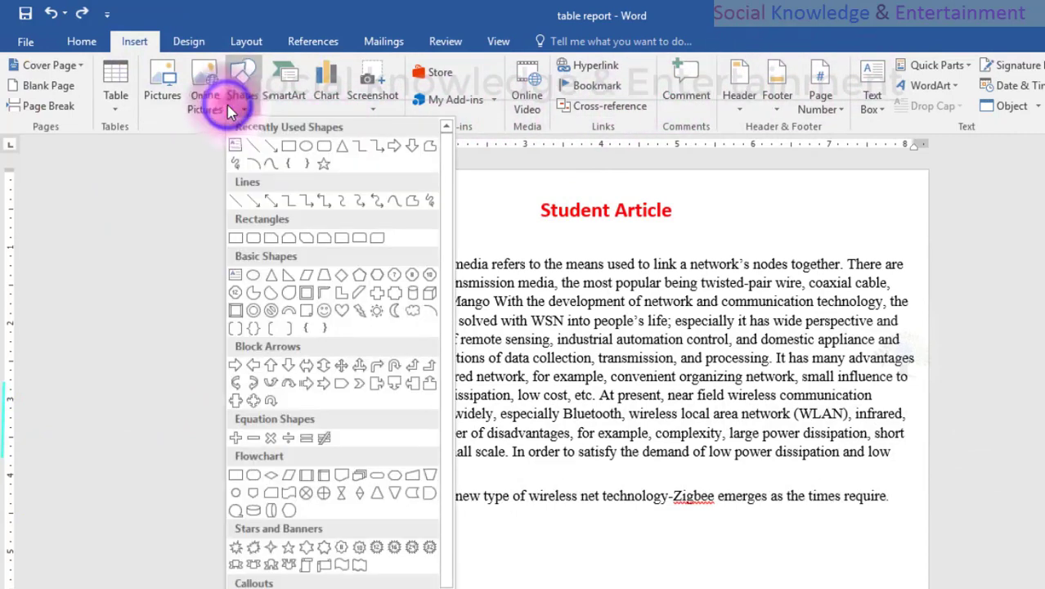
{"action": "left_click", "coordinate": [288, 148]}
{"action": "mouse_move", "coordinate": [473, 189]}
{"action": "left_mouse_down"}
{"action": "mouse_move", "coordinate": [730, 200]}
{"action": "mouse_move", "coordinate": [747, 243]}
{"action": "mouse_move", "coordinate": [718, 234]}
{"action": "left_mouse_up"}
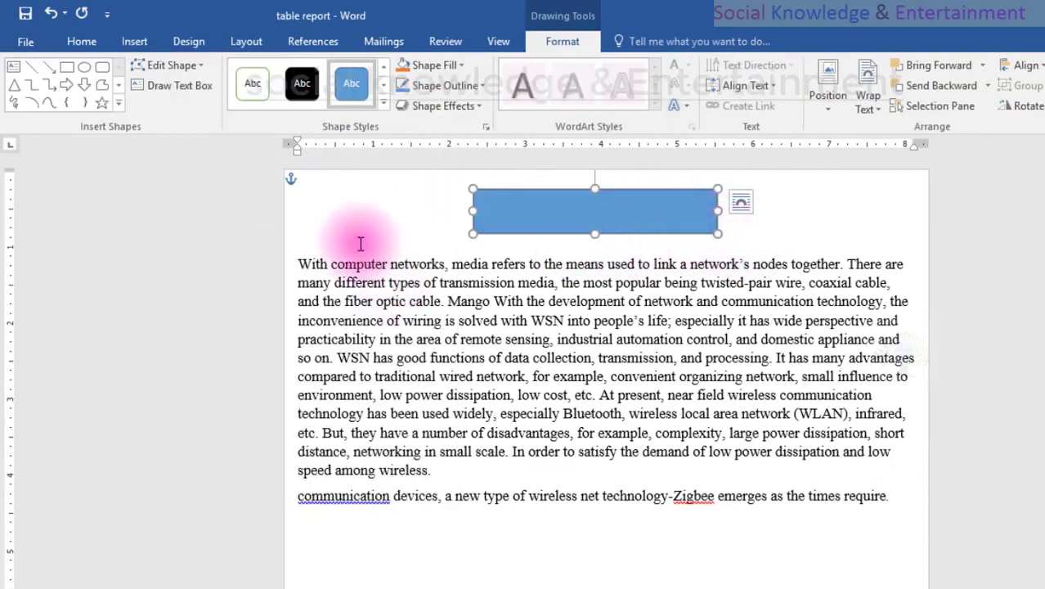
{"action": "left_click", "coordinate": [269, 93]}
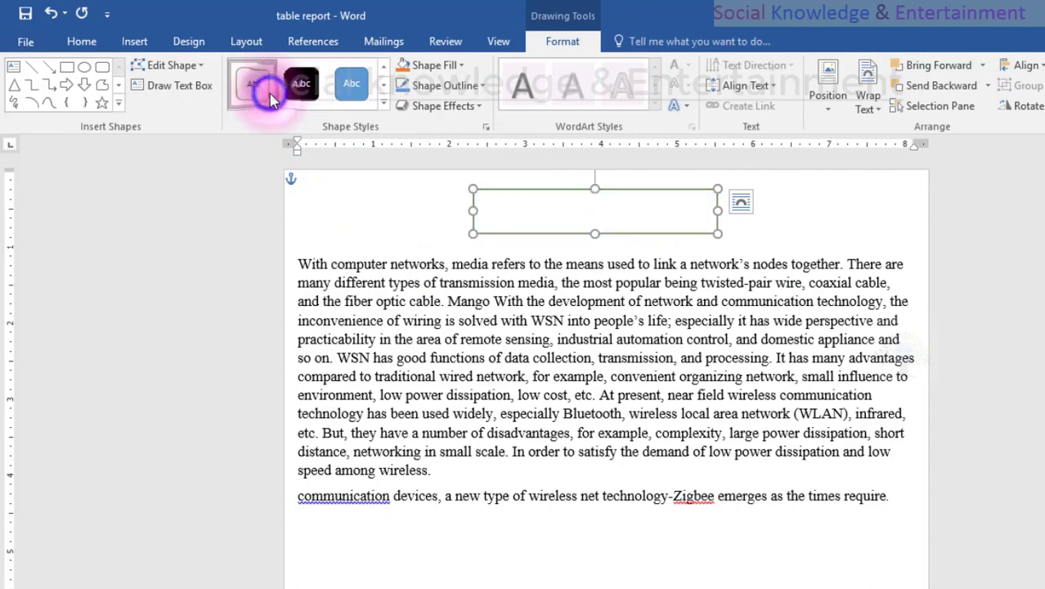
Delete the title text behind the rectangle and place the rectangle in the space above the first body paragraph.
{"action": "left_click_drag", "start_coordinate": [605, 199], "coordinate": [573, 206]}
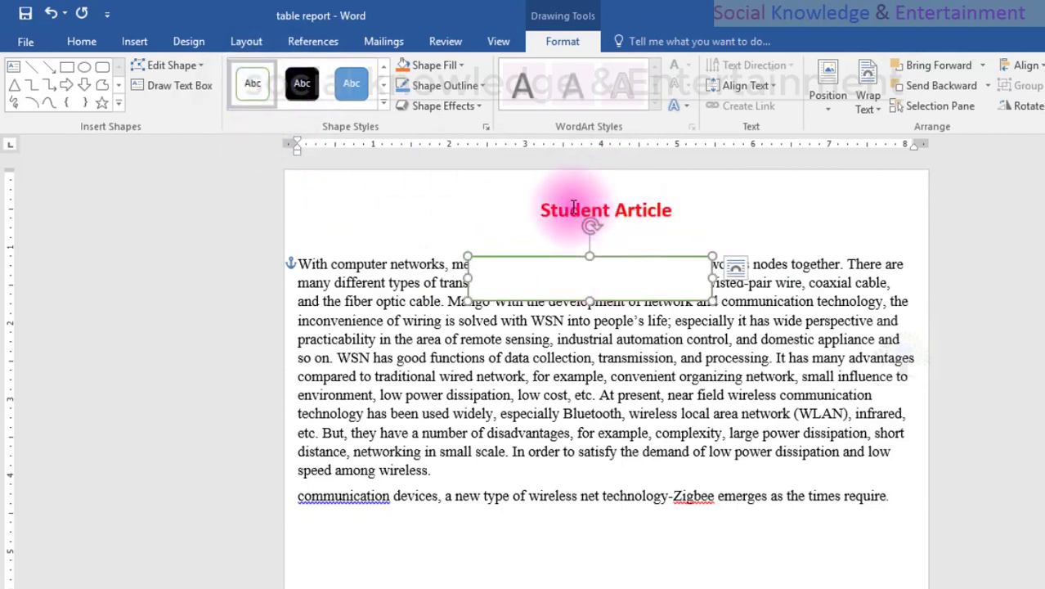
{"action": "triple_click", "coordinate": [561, 210]}
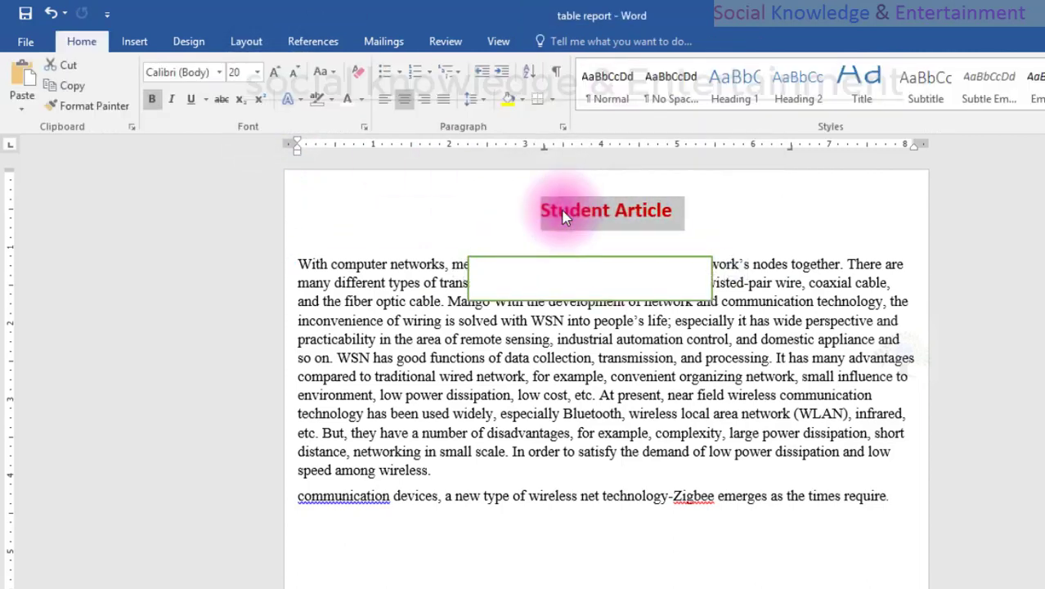
{"action": "key", "text": "Delete"}
{"action": "left_click_drag", "start_coordinate": [590, 259], "coordinate": [580, 205]}
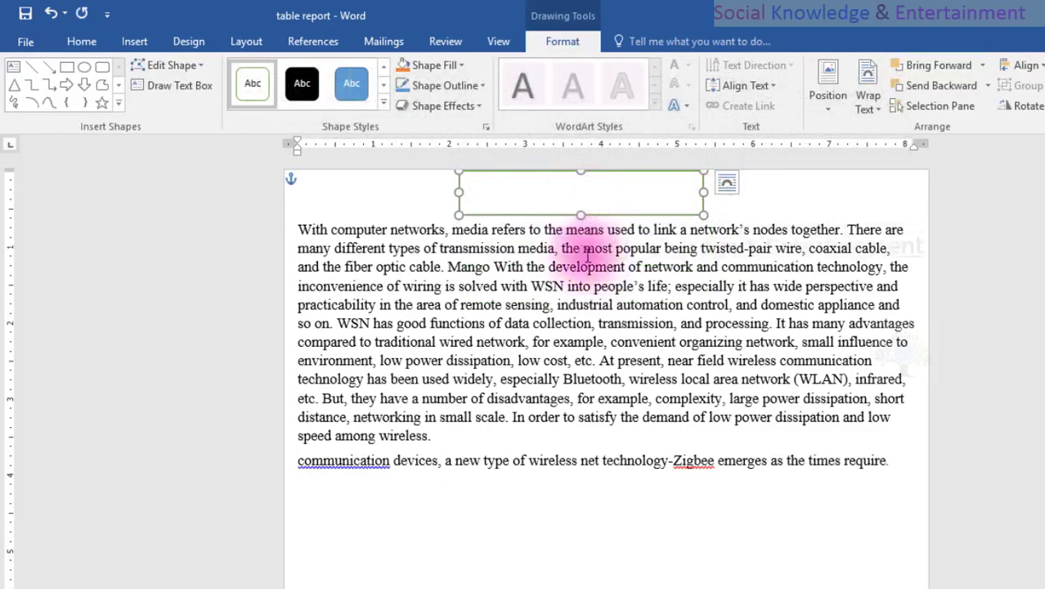
Insert two empty lines before the first body paragraph and move the rectangle slightly down into the enlarged space.
{"action": "left_click", "coordinate": [324, 211]}
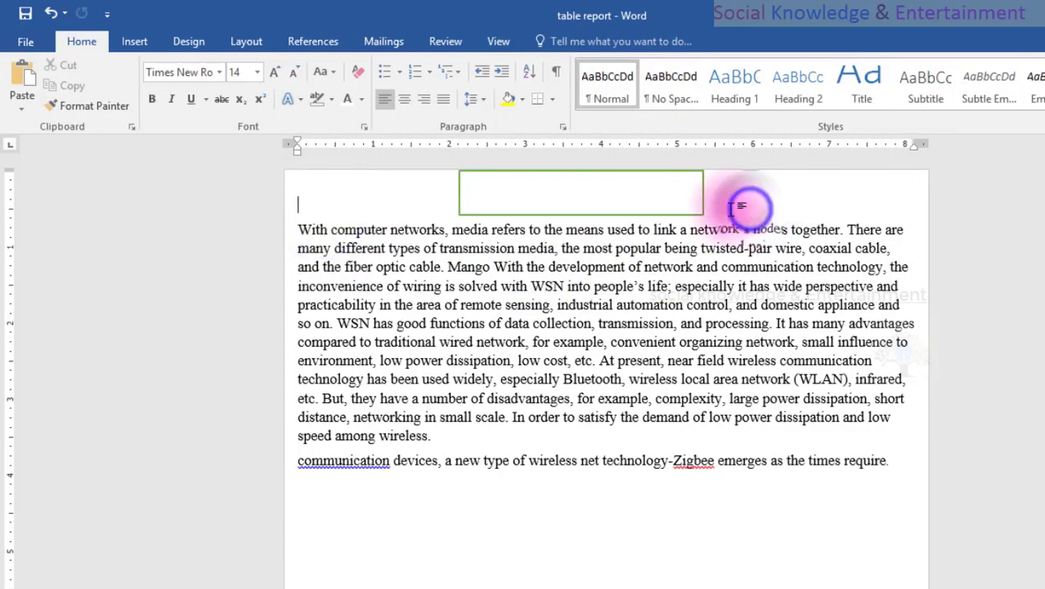
{"action": "left_click", "coordinate": [706, 207]}
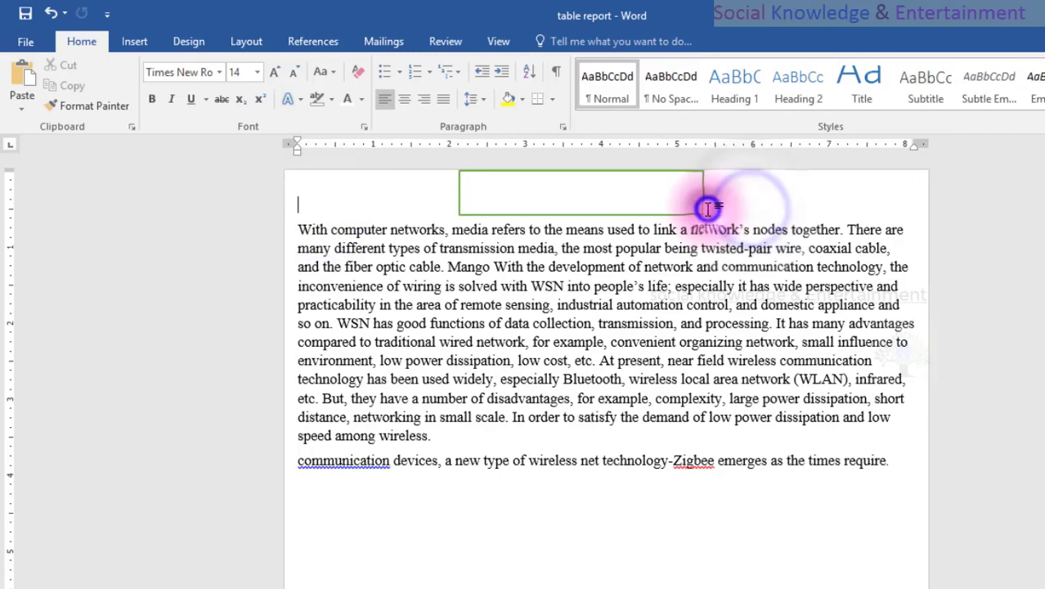
{"action": "left_click", "coordinate": [290, 230]}
{"action": "key", "text": "Return"}
{"action": "key", "text": "Return"}
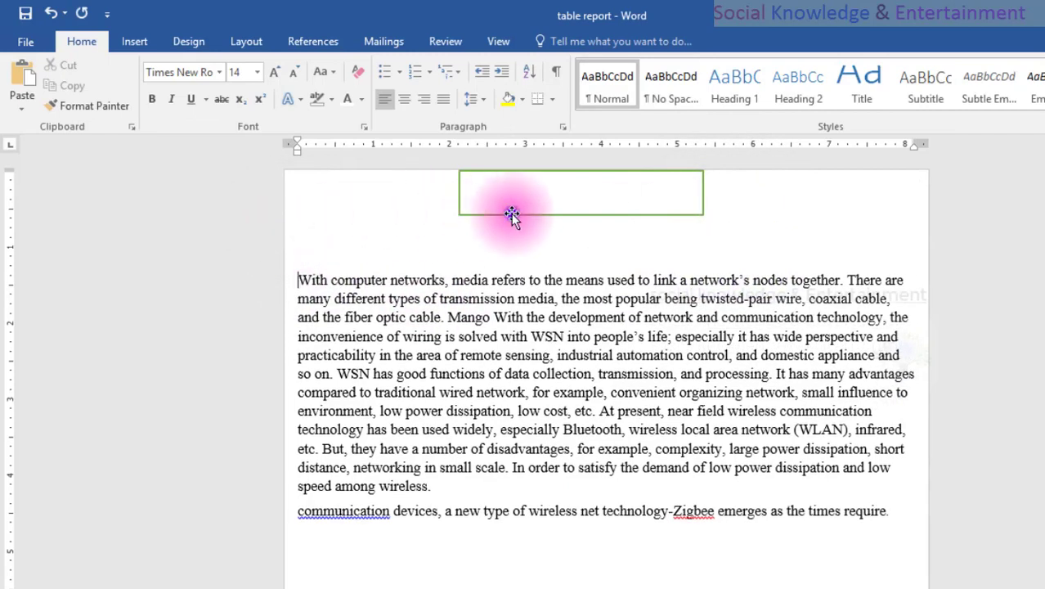
{"action": "left_click_drag", "start_coordinate": [511, 214], "coordinate": [511, 242]}
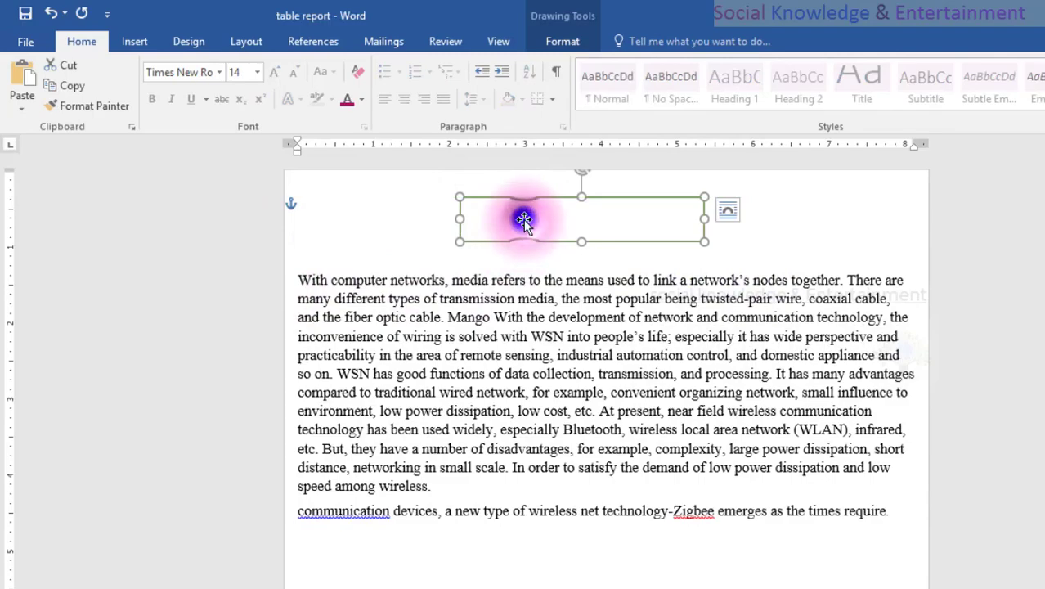
Add the title text "Student Article" inside the green-outlined rectangle.
{"action": "right_click", "coordinate": [523, 220]}
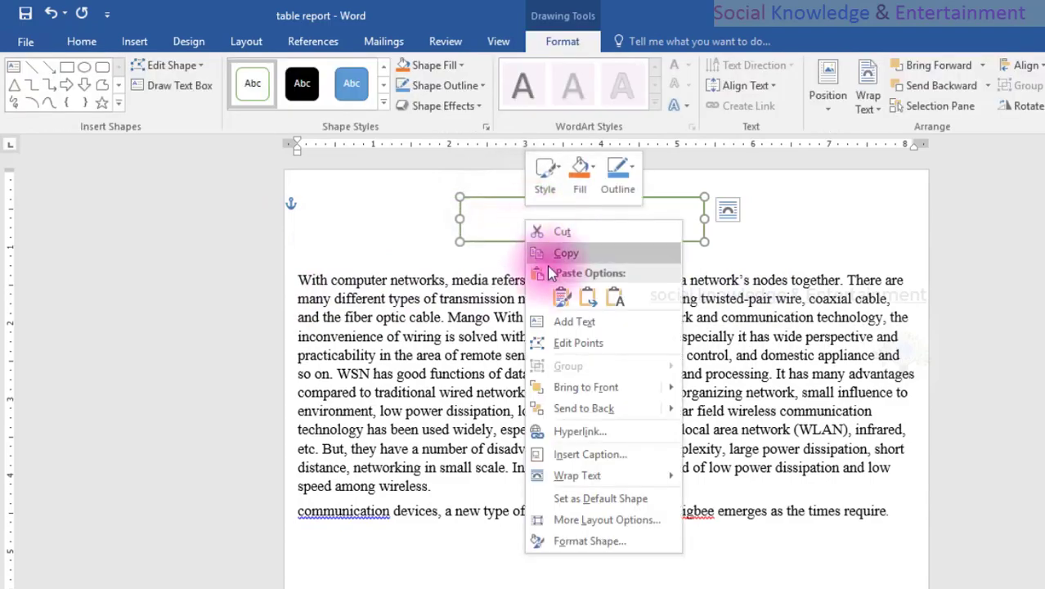
{"action": "left_click", "coordinate": [564, 321]}
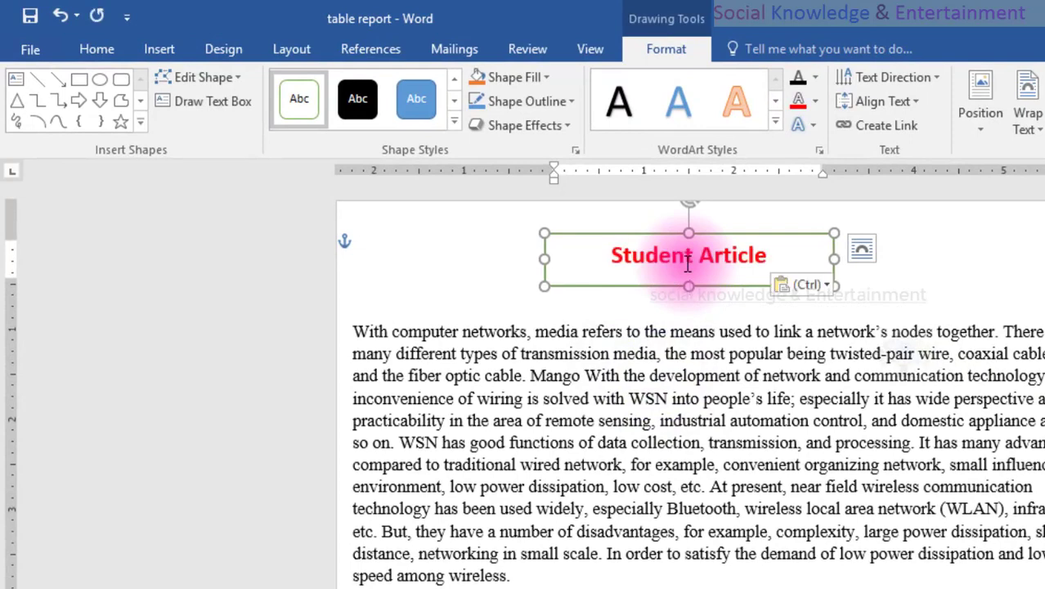
{"action": "left_click", "coordinate": [458, 267]}
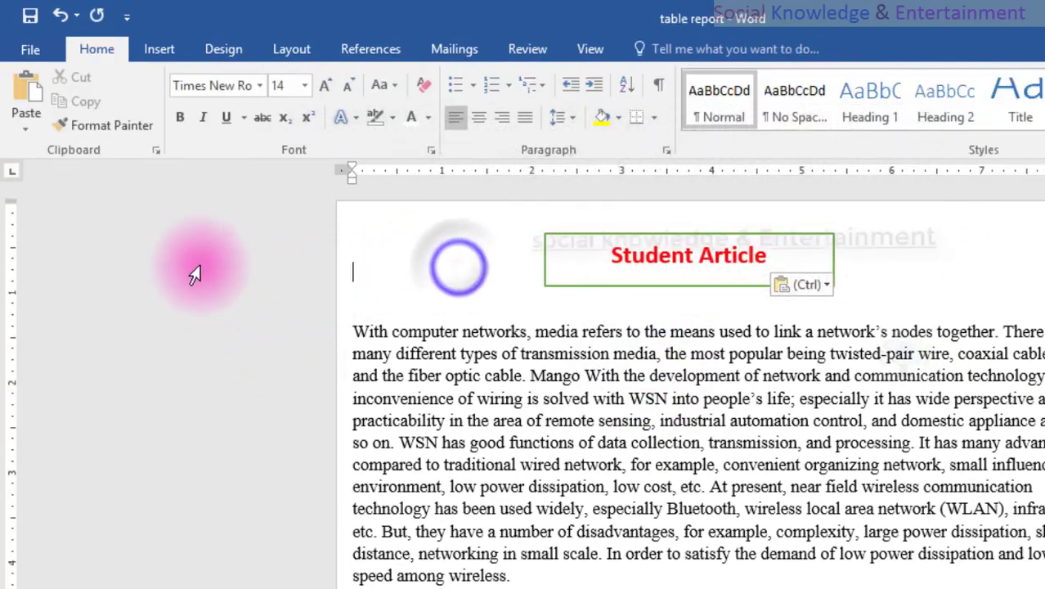
{"action": "left_click", "coordinate": [194, 271]}
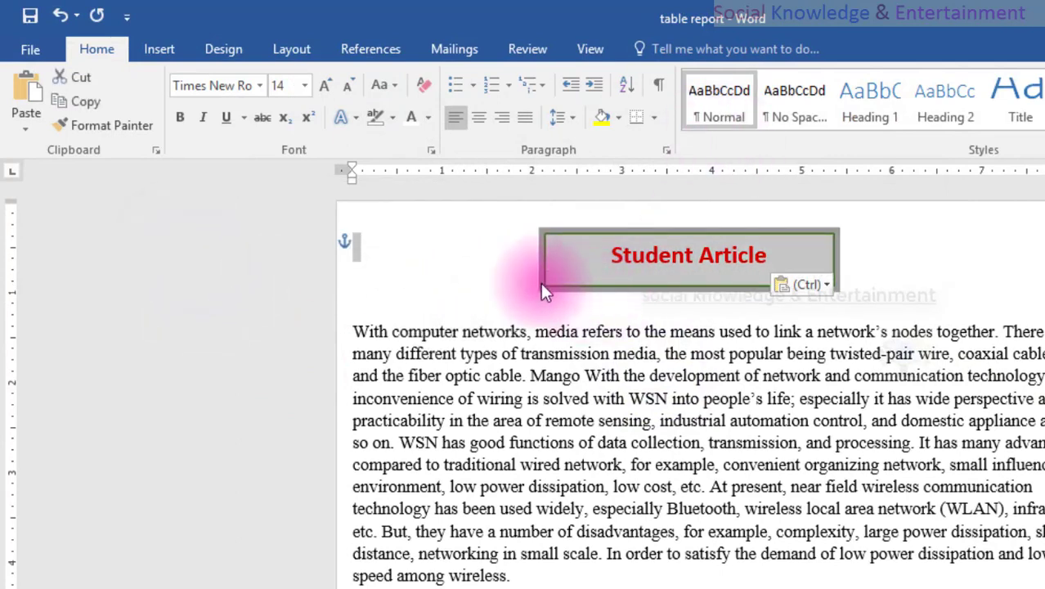
{"action": "left_click", "coordinate": [664, 260]}
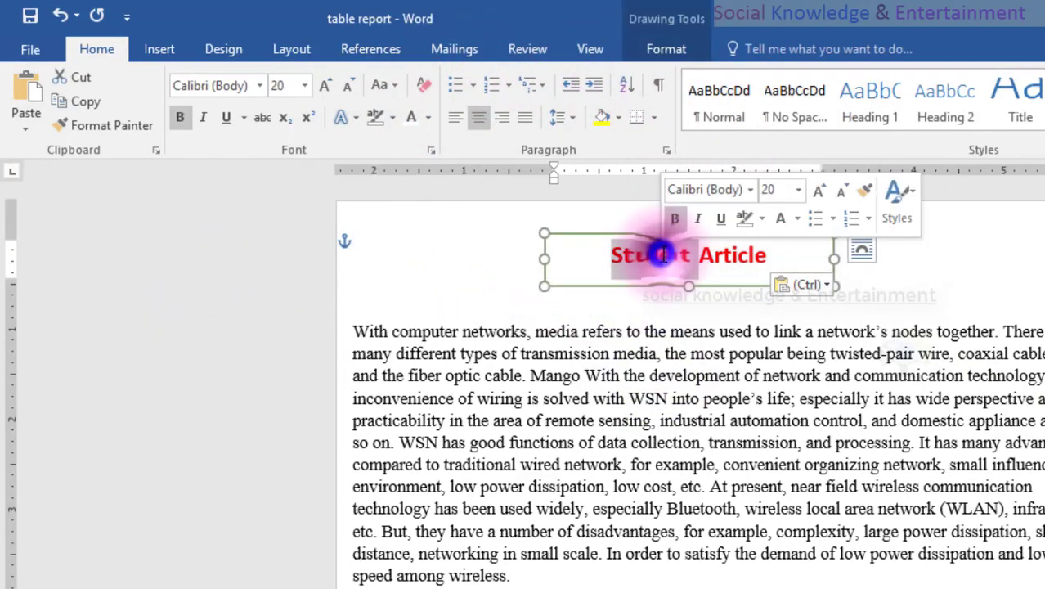
{"action": "left_click", "coordinate": [609, 263]}
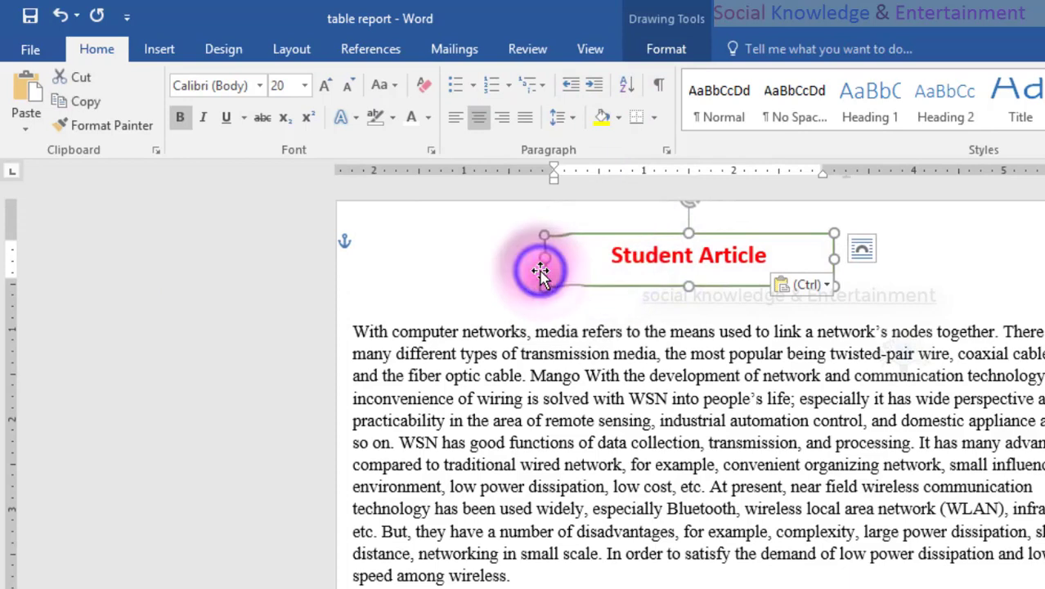
{"action": "left_click", "coordinate": [665, 49]}
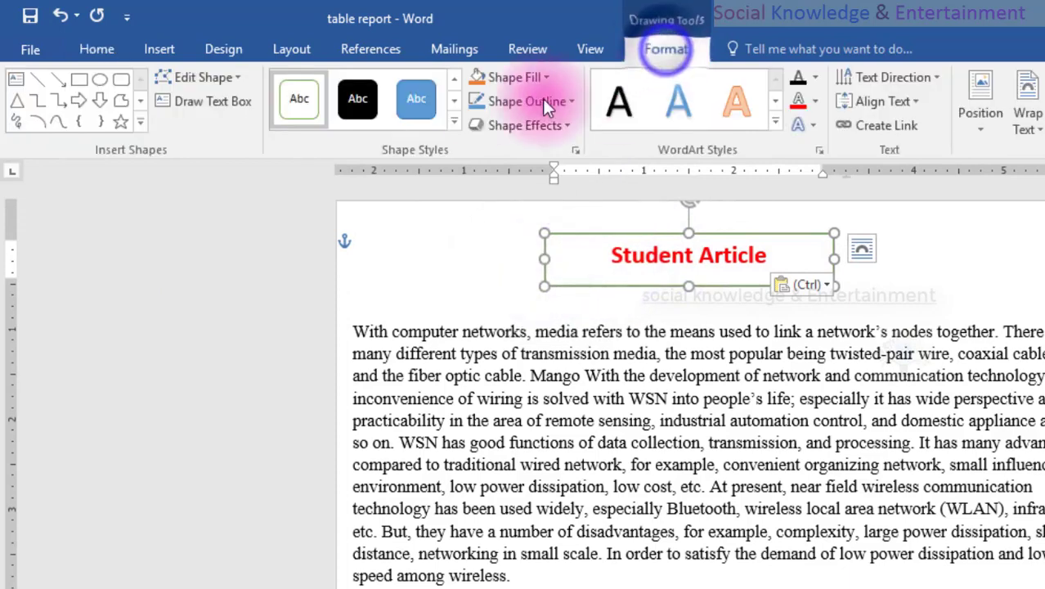
{"action": "left_click", "coordinate": [454, 122]}
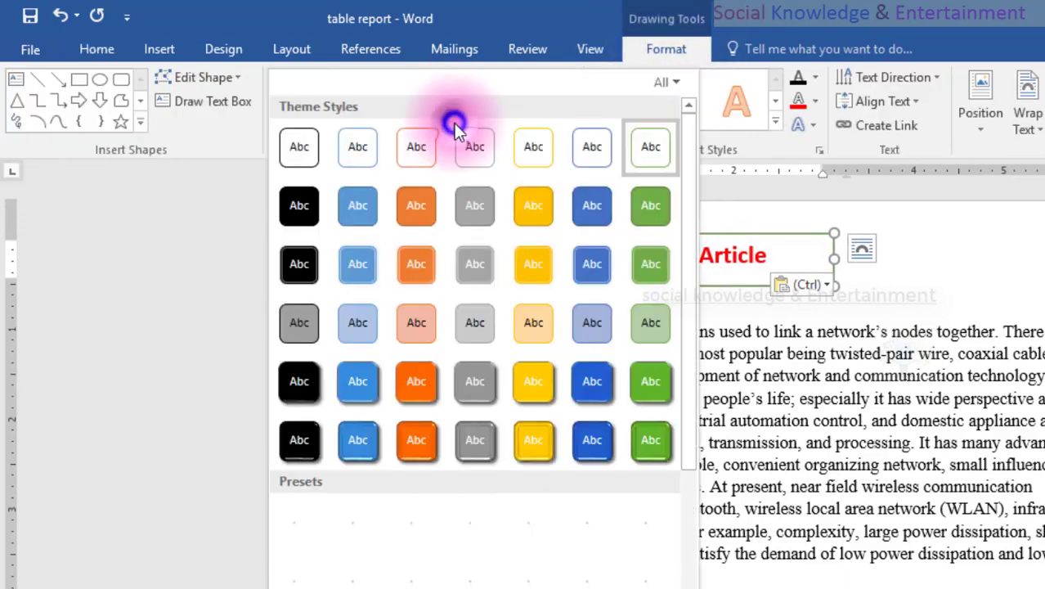
{"action": "left_click", "coordinate": [162, 50]}
{"action": "double_click", "coordinate": [399, 209]}
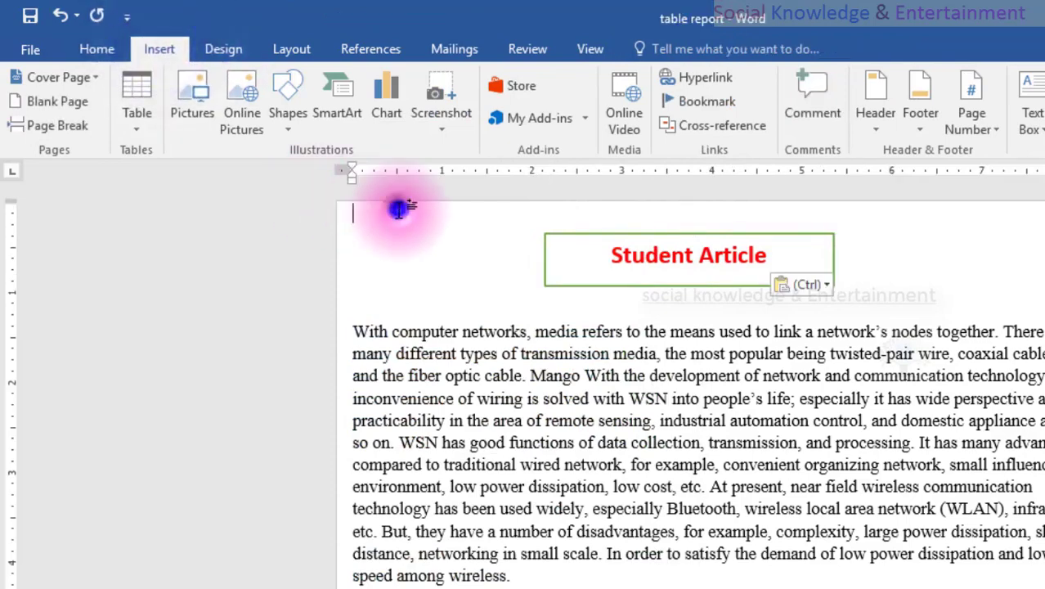
{"action": "triple_click", "coordinate": [390, 228]}
{"action": "triple_click", "coordinate": [381, 251]}
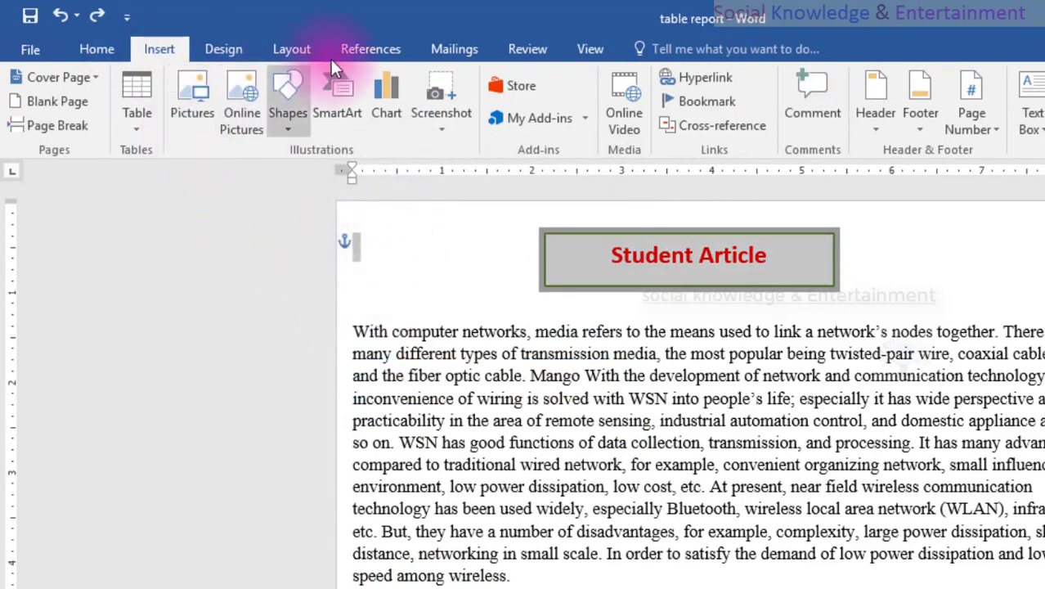
{"action": "left_click", "coordinate": [206, 52]}
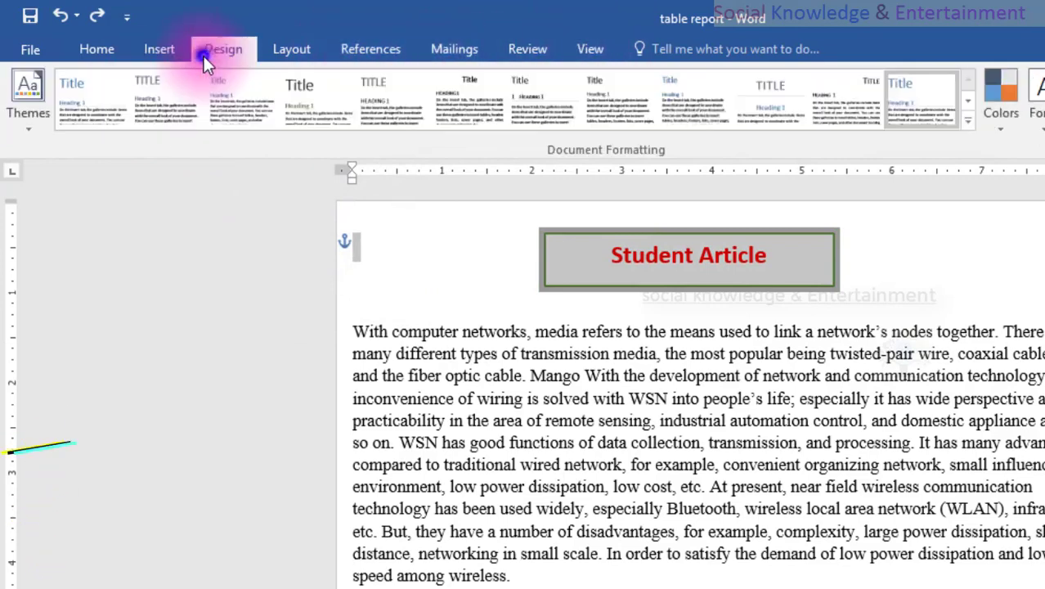
{"action": "left_click", "coordinate": [461, 217]}
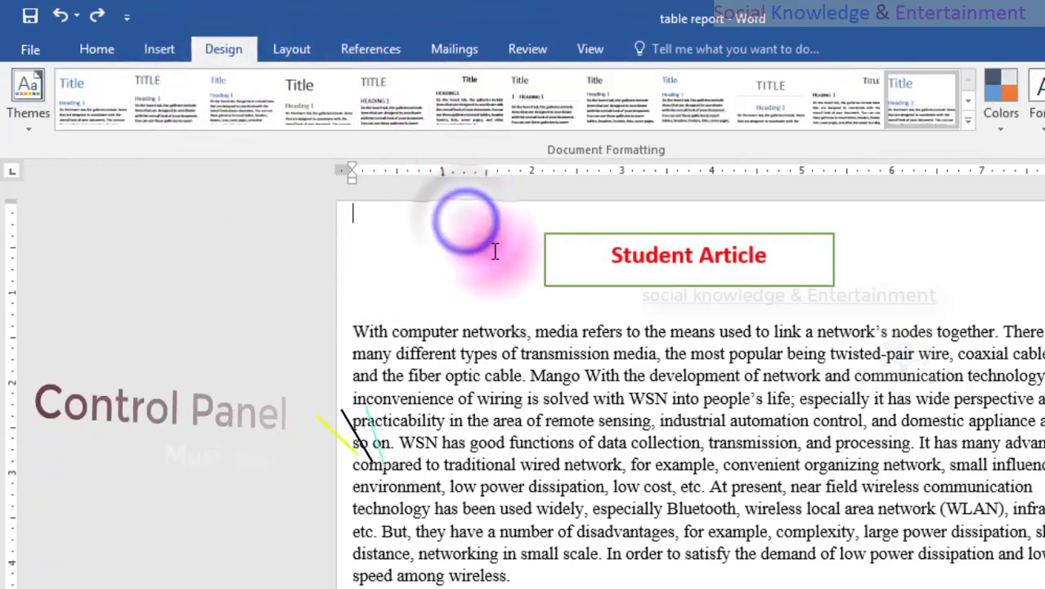
Apply the gold theme shape style from the last Theme Styles row to the title rectangle.
{"action": "left_click", "coordinate": [542, 272]}
{"action": "left_click", "coordinate": [548, 274]}
{"action": "left_click", "coordinate": [649, 48]}
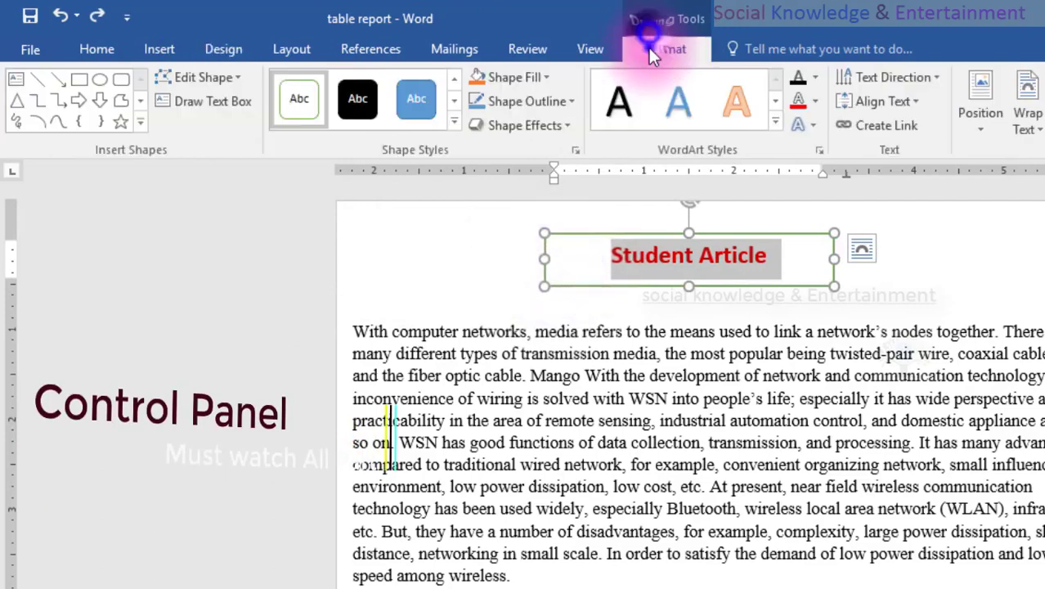
{"action": "left_click", "coordinate": [452, 121]}
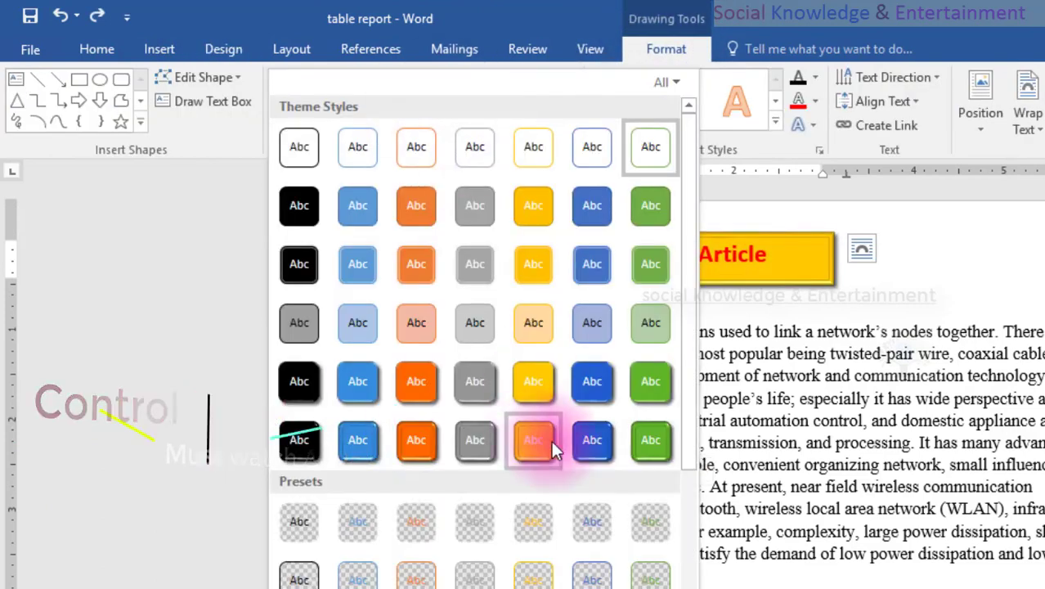
{"action": "scroll", "coordinate": [536, 442], "scroll_direction": "down", "scroll_amount": 2}
{"action": "scroll", "coordinate": [488, 514], "scroll_direction": "up", "scroll_amount": 2}
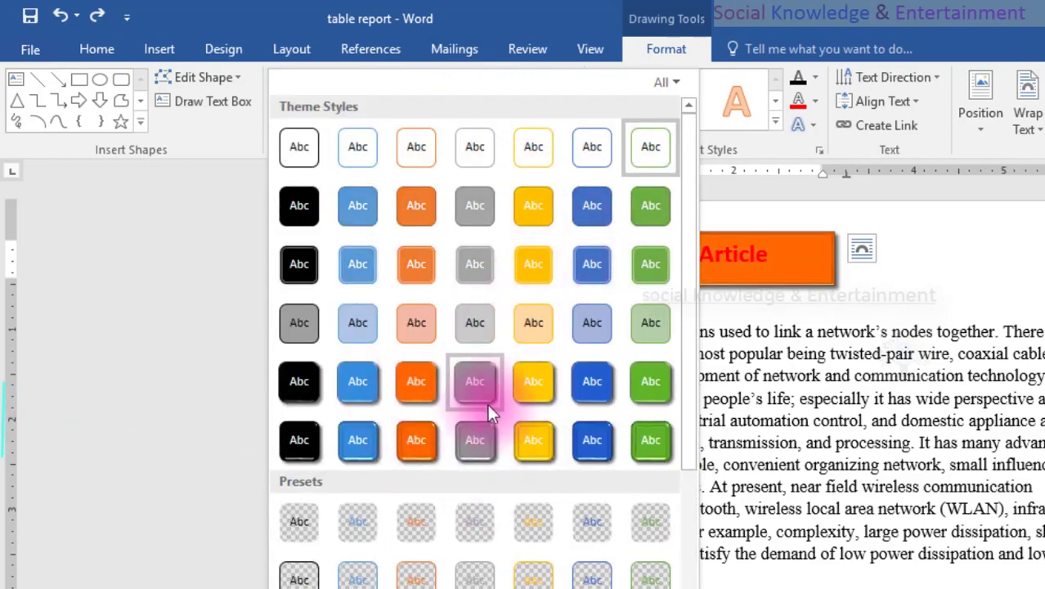
{"action": "left_click", "coordinate": [530, 443]}
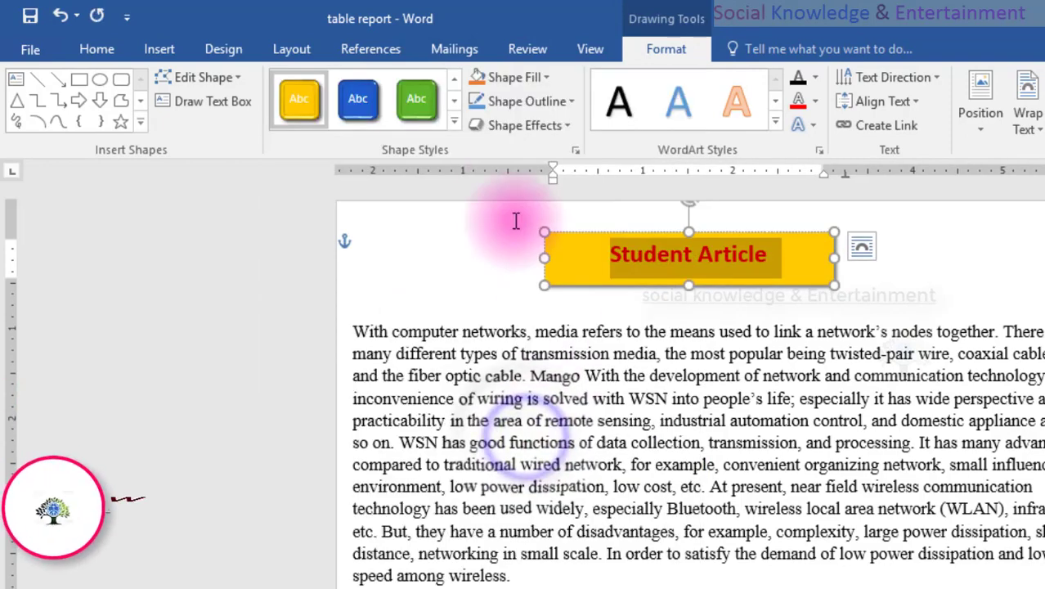
Apply the fourth preset shape effect in the first Presets row to the title rectangle and reduce its height slightly.
{"action": "left_click", "coordinate": [482, 134]}
{"action": "mouse_move", "coordinate": [529, 164]}
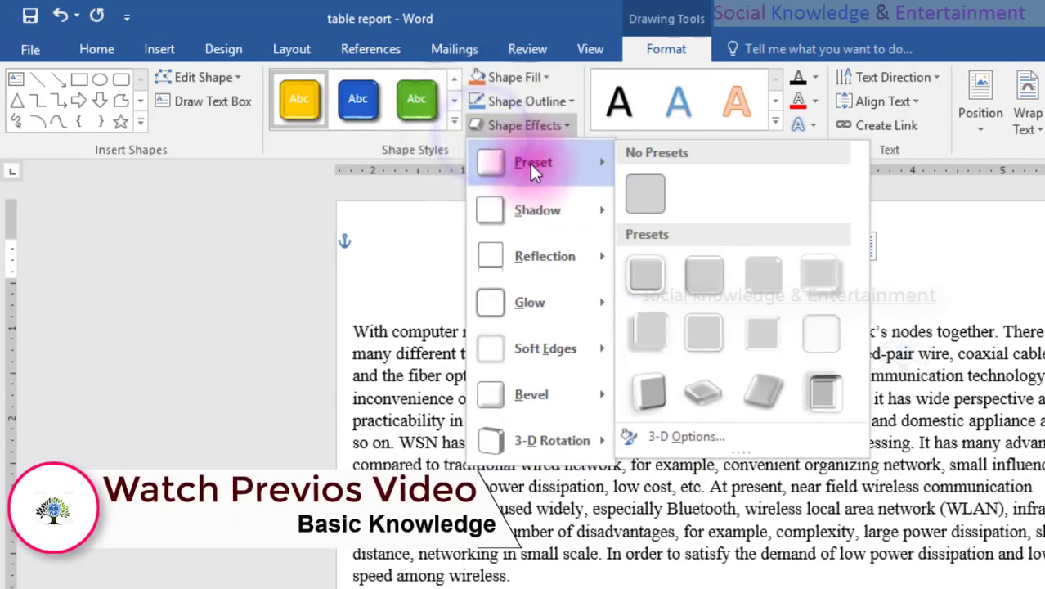
{"action": "left_click", "coordinate": [819, 286]}
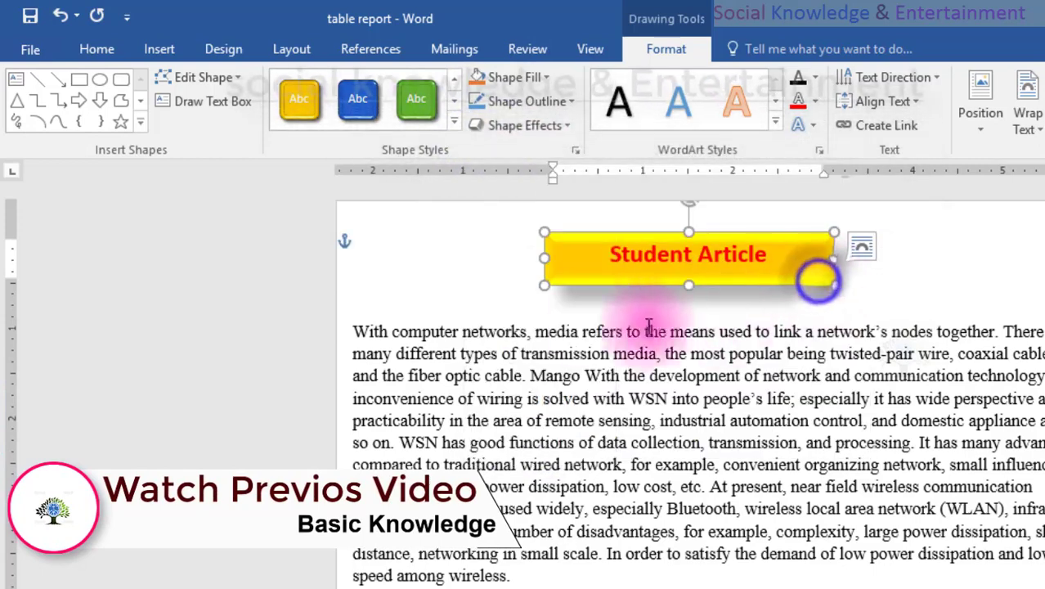
{"action": "mouse_move", "coordinate": [689, 280]}
{"action": "left_mouse_down"}
{"action": "mouse_move", "coordinate": [683, 241]}
{"action": "mouse_move", "coordinate": [688, 279]}
{"action": "left_mouse_up"}
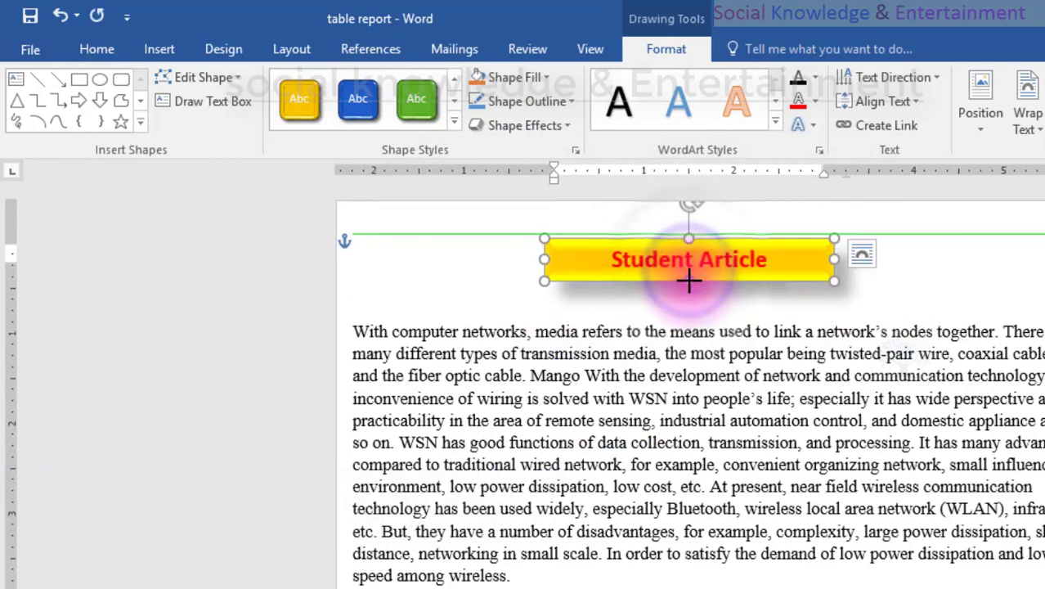
Remove one of the empty lines between the title rectangle and the first body paragraph.
{"action": "left_click", "coordinate": [777, 127]}
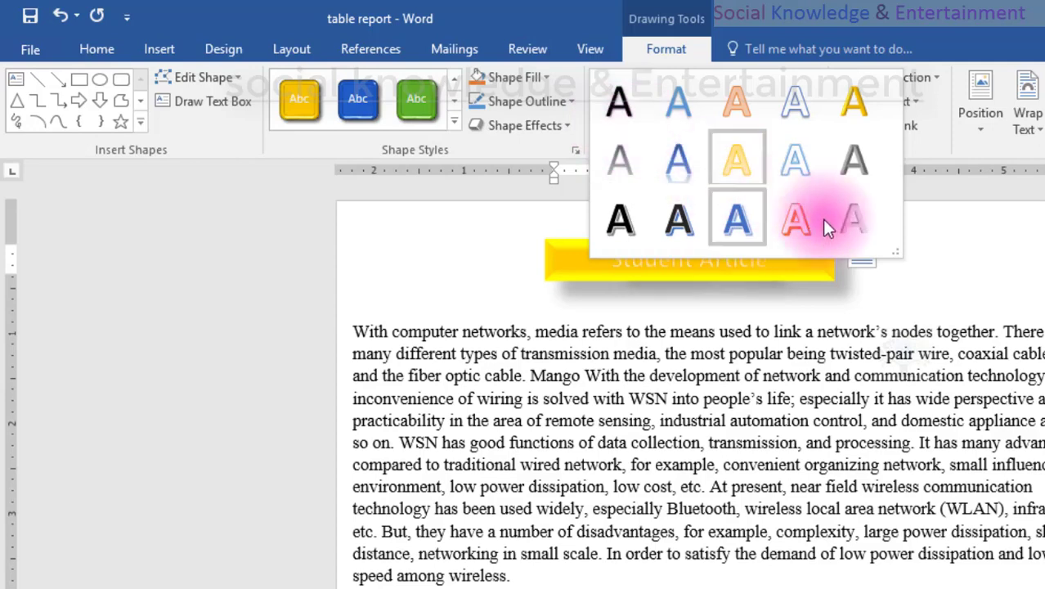
{"action": "left_click", "coordinate": [980, 270]}
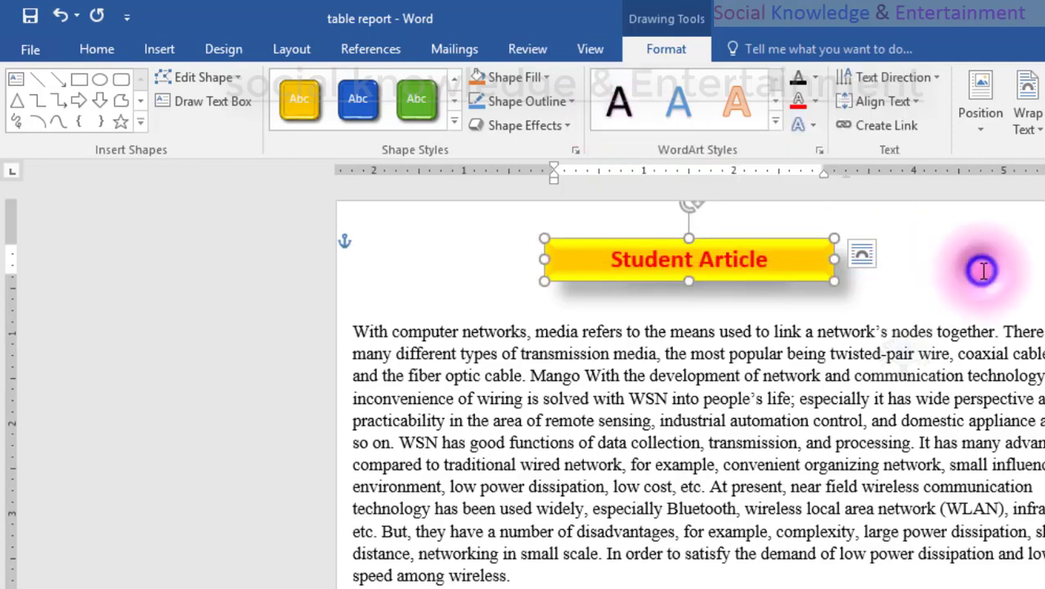
{"action": "left_click", "coordinate": [554, 317]}
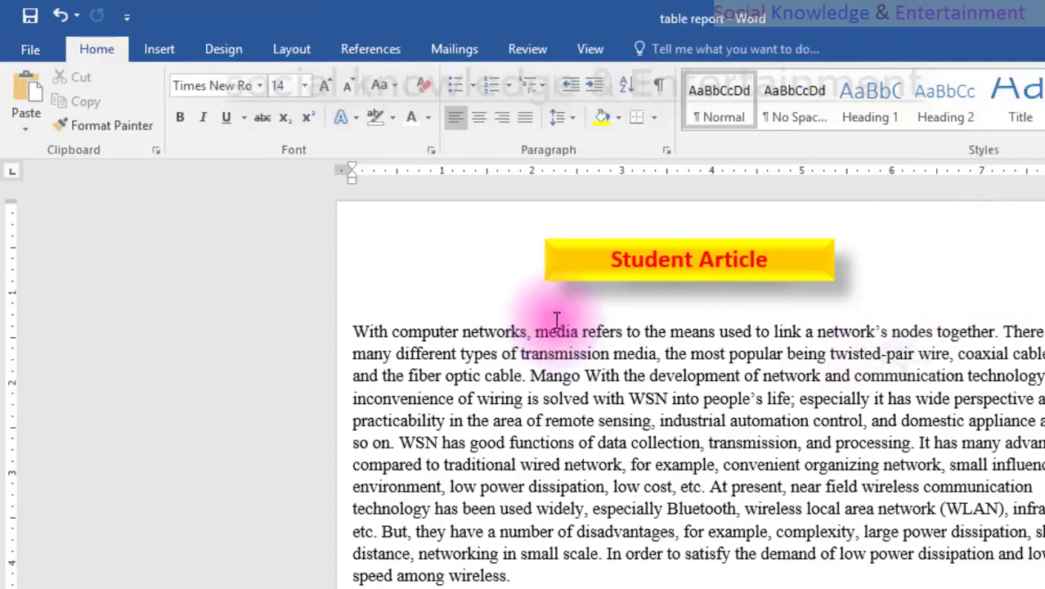
{"action": "key", "text": "BackSpace"}
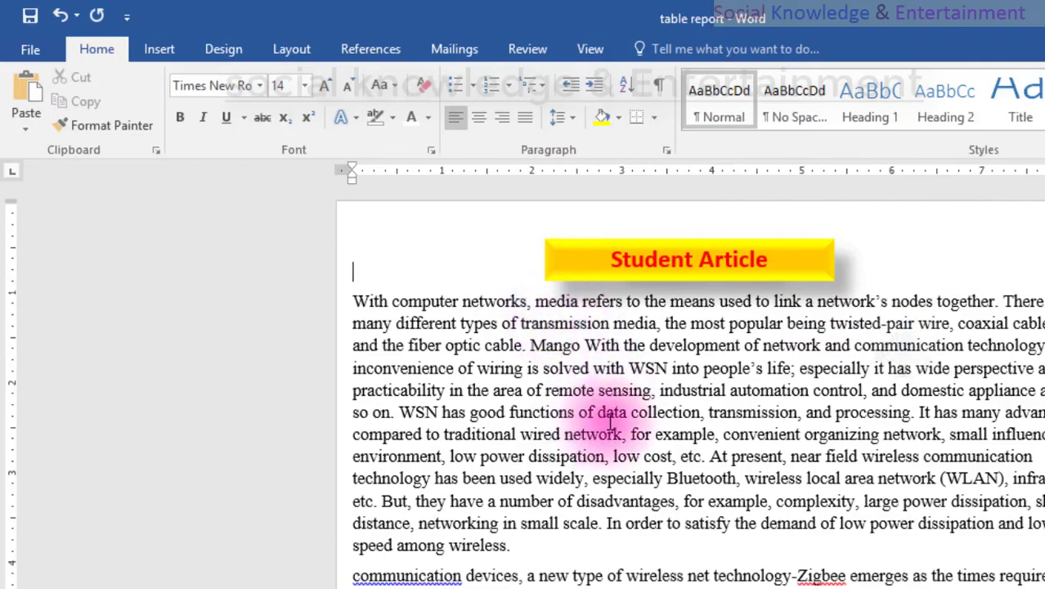
{"action": "scroll", "coordinate": [609, 421], "scroll_direction": "down", "scroll_amount": 2}
{"action": "scroll", "coordinate": [609, 421], "scroll_direction": "up", "scroll_amount": 2}
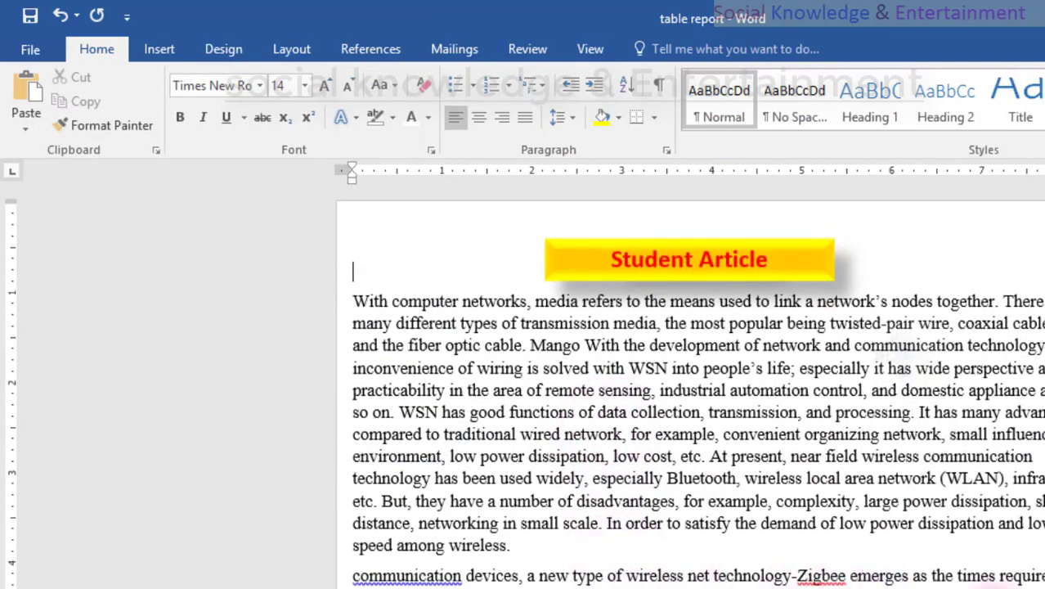
{"action": "left_click_drag", "start_coordinate": [1034, 576], "coordinate": [351, 300]}
{"action": "left_click", "coordinate": [625, 346]}
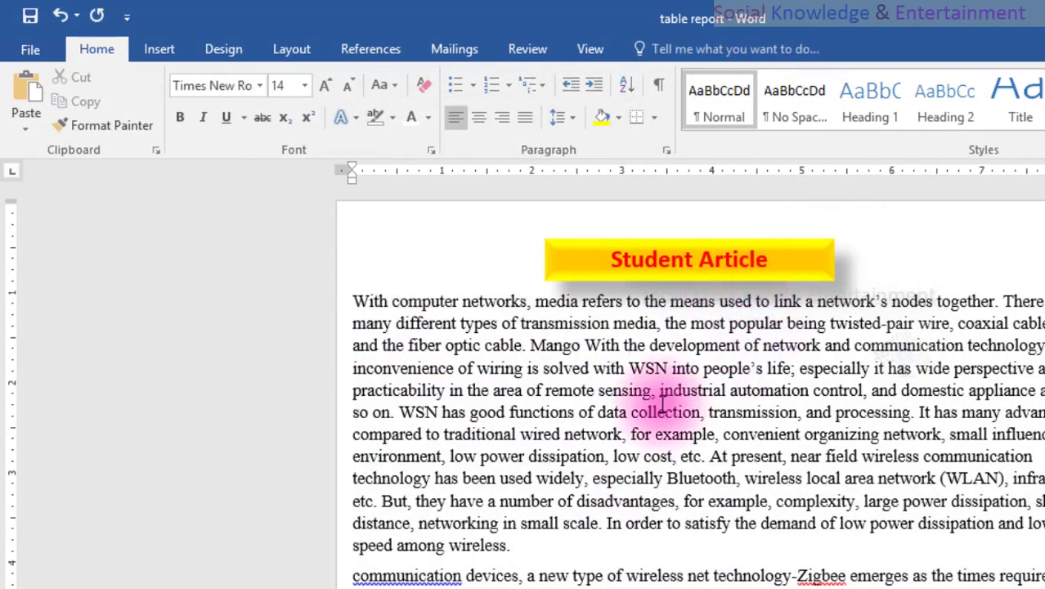
{"action": "left_click", "coordinate": [553, 247]}
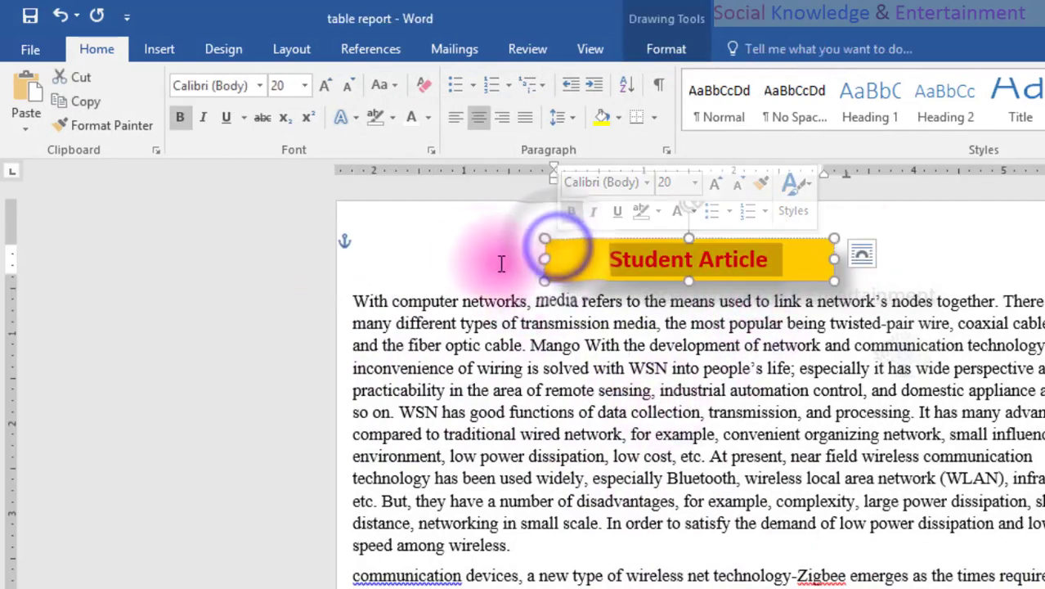
{"action": "left_click", "coordinate": [483, 249]}
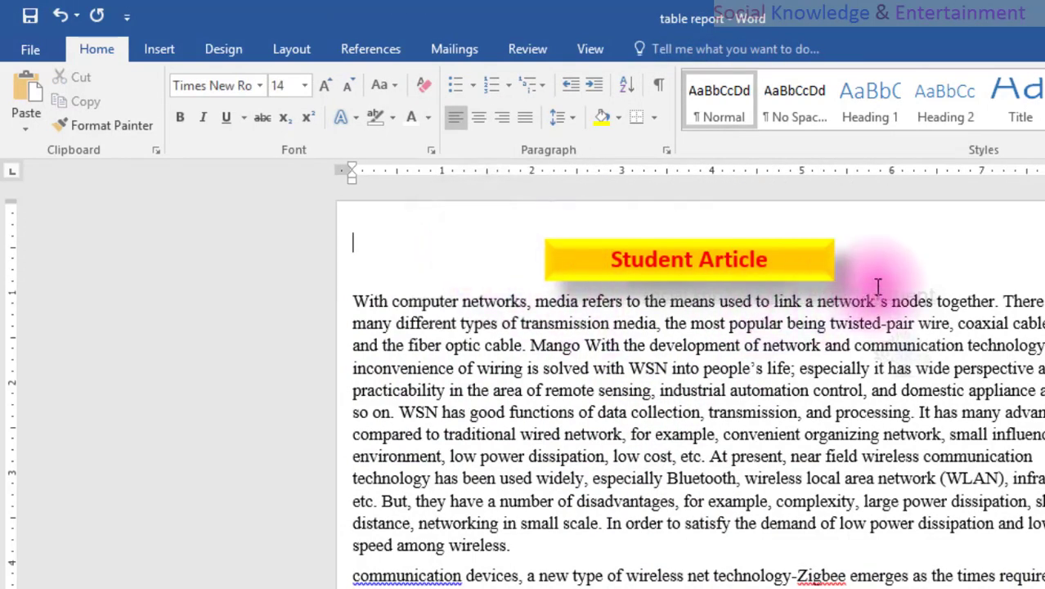
{"action": "left_click", "coordinate": [833, 260]}
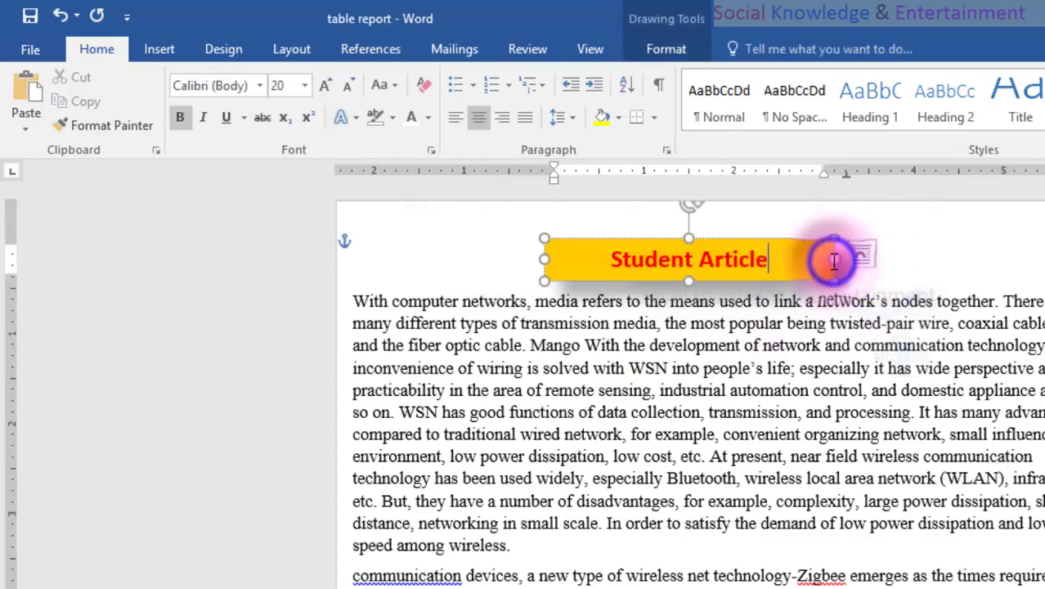
{"action": "left_click", "coordinate": [344, 298]}
{"action": "left_click", "coordinate": [916, 243]}
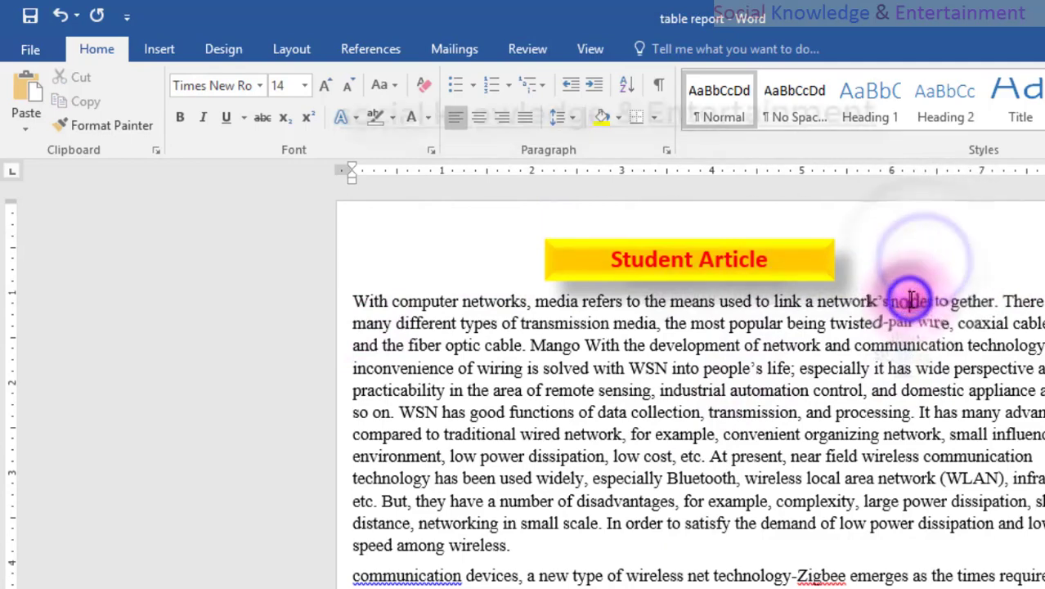
{"action": "left_click", "coordinate": [357, 301]}
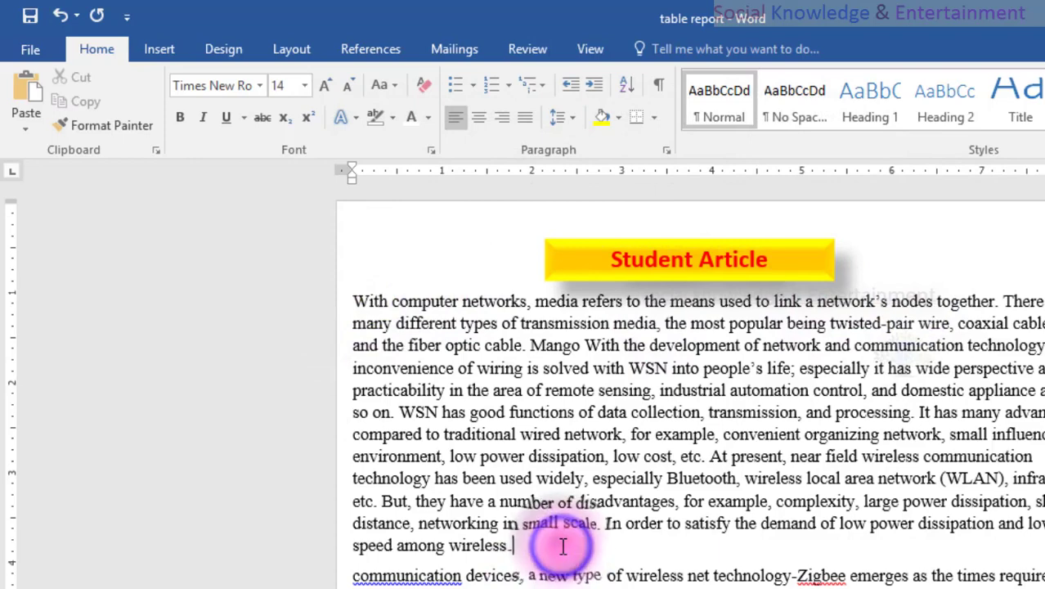
Add an empty line after the first body paragraph and start inserting a picture from a file there.
{"action": "left_click", "coordinate": [562, 546]}
{"action": "key", "text": "Return"}
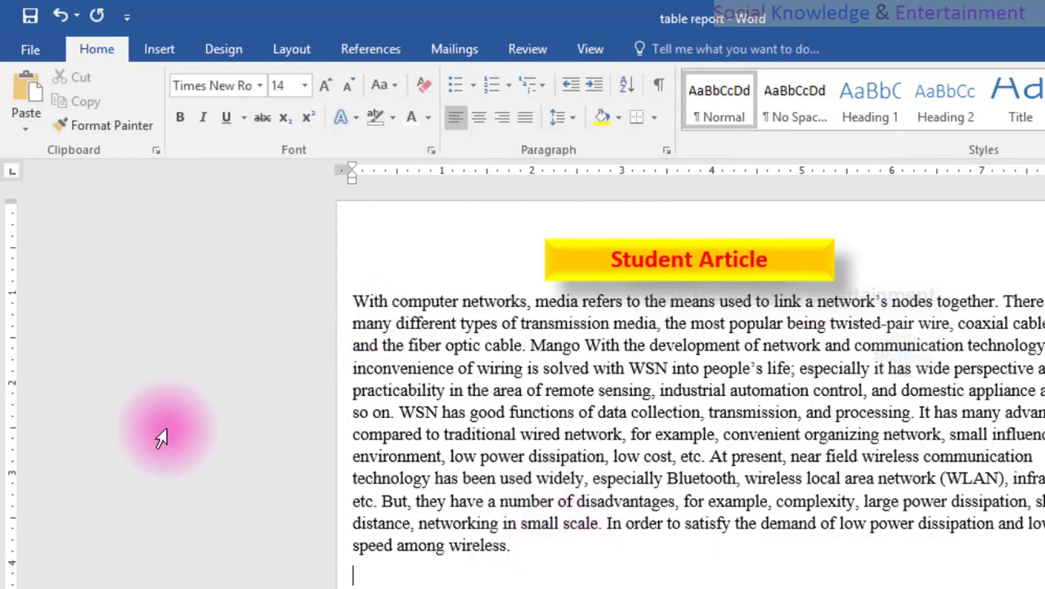
{"action": "left_click", "coordinate": [148, 57]}
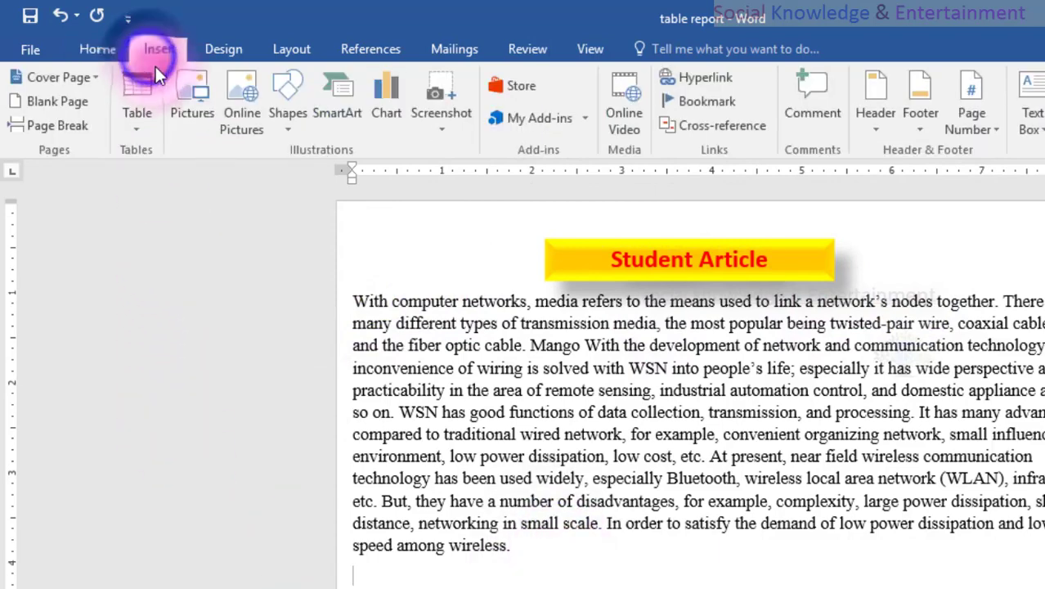
{"action": "left_click", "coordinate": [184, 94]}
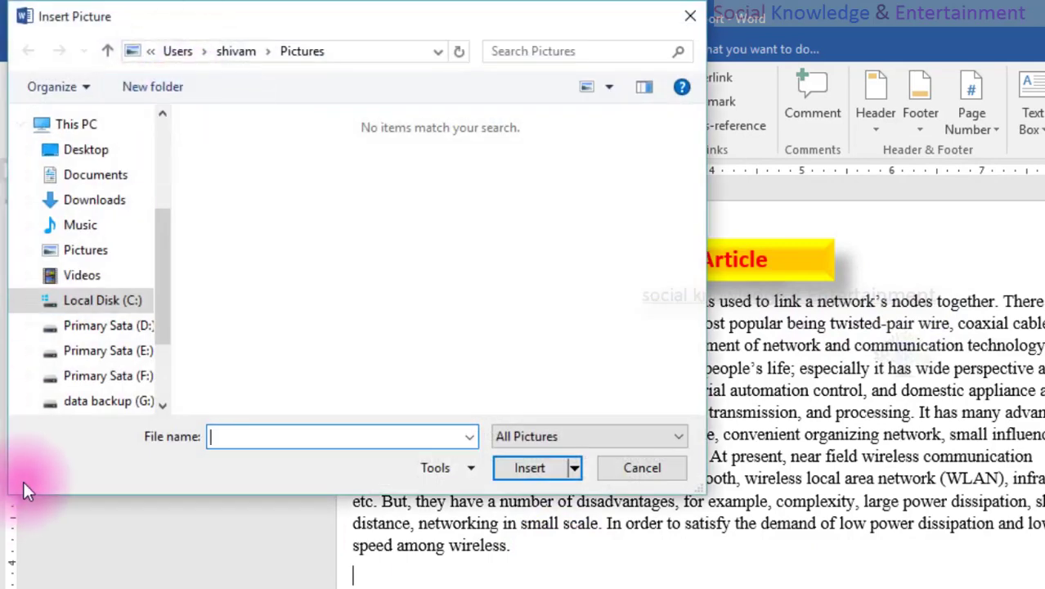
Insert the roaring lion picture 59OVklC-lion-wallpapers from the IMAGES\Animal Wallpaper folder on drive D.
{"action": "left_click", "coordinate": [112, 327]}
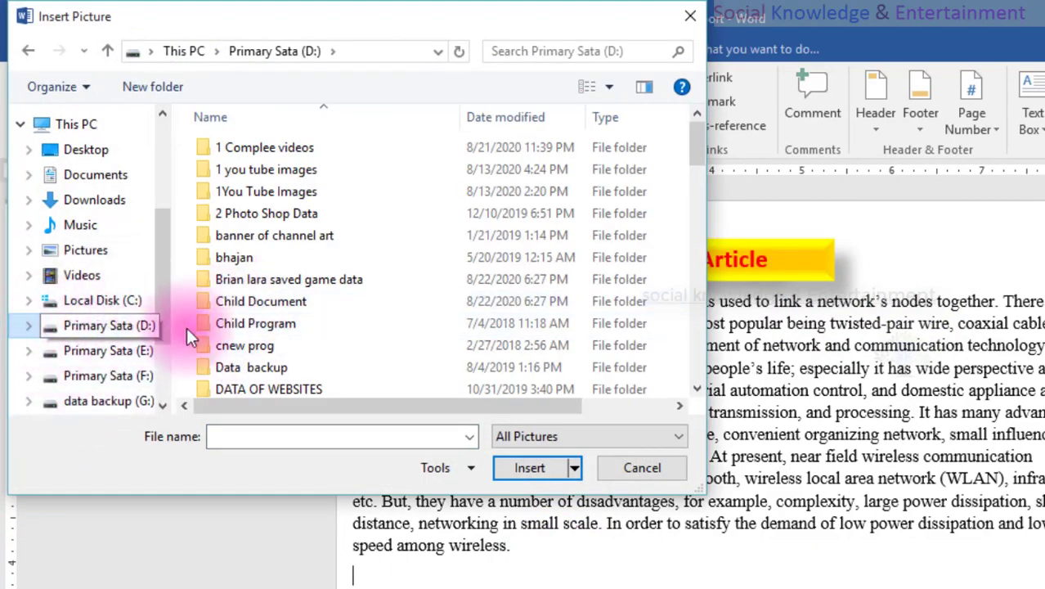
{"action": "scroll", "coordinate": [286, 282], "scroll_direction": "down", "scroll_amount": 5}
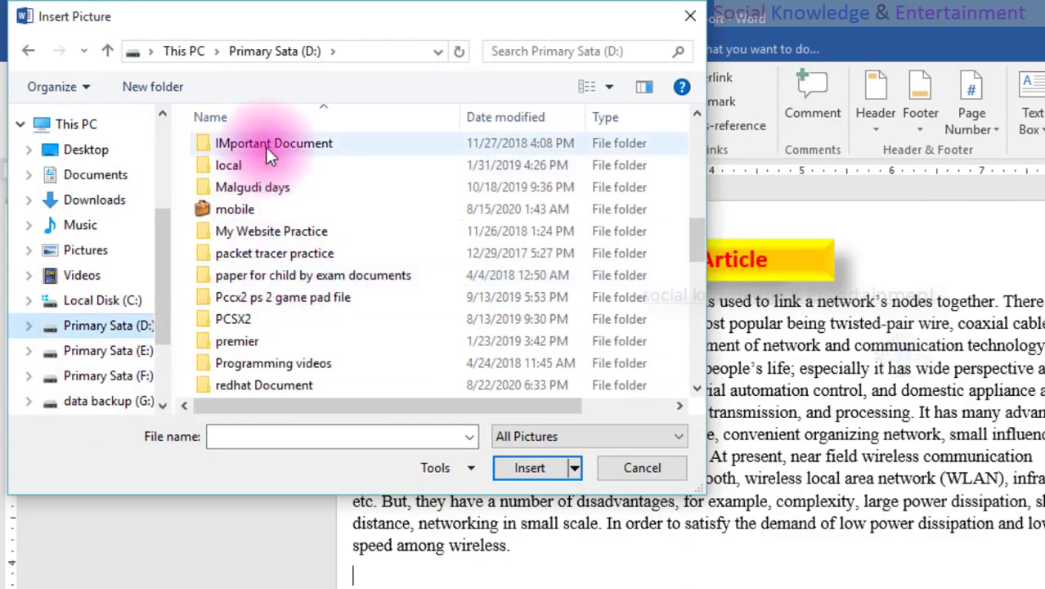
{"action": "scroll", "coordinate": [262, 298], "scroll_direction": "up", "scroll_amount": 4}
{"action": "scroll", "coordinate": [253, 252], "scroll_direction": "up", "scroll_amount": 4}
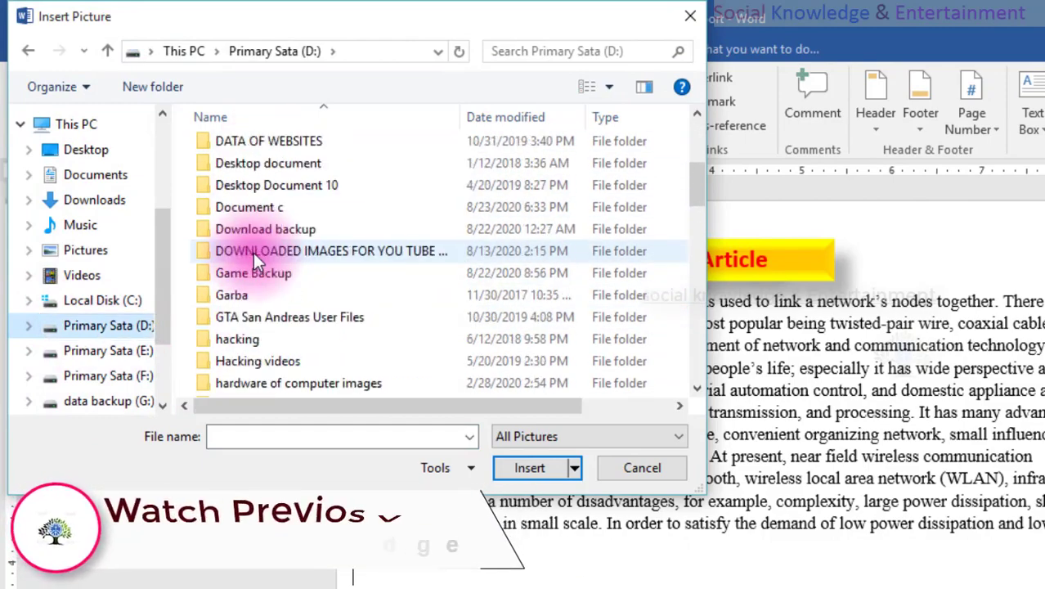
{"action": "scroll", "coordinate": [253, 252], "scroll_direction": "down", "scroll_amount": 5}
{"action": "scroll", "coordinate": [253, 252], "scroll_direction": "down", "scroll_amount": 2}
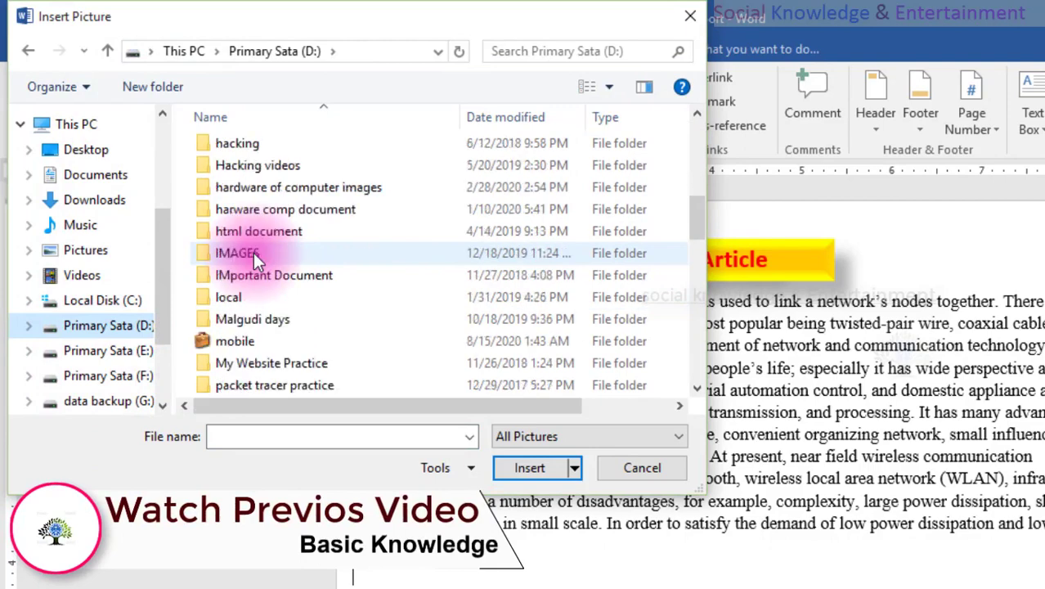
{"action": "double_click", "coordinate": [271, 184]}
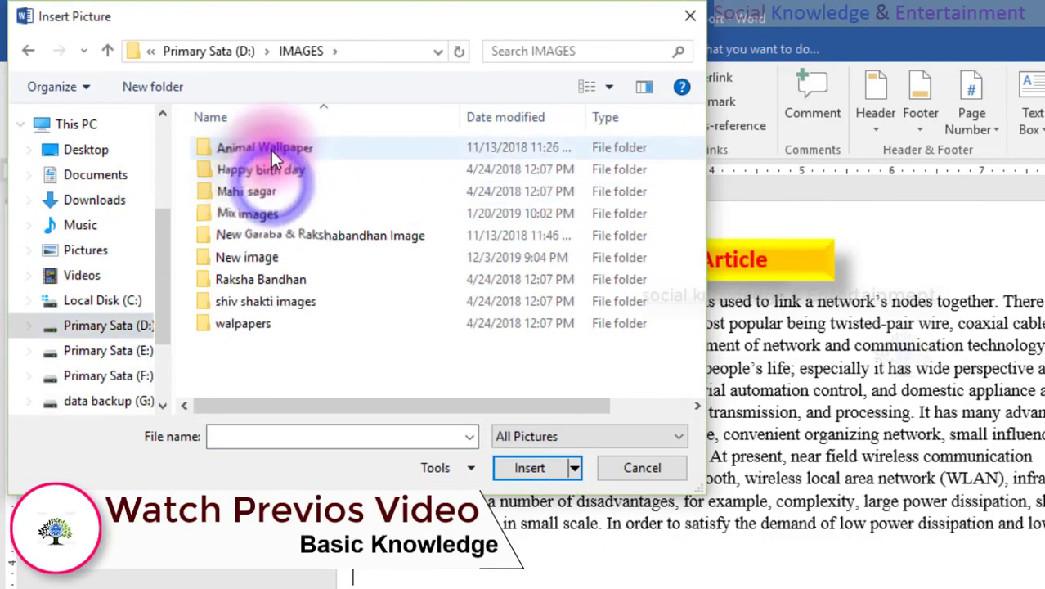
{"action": "double_click", "coordinate": [271, 149]}
{"action": "left_click", "coordinate": [270, 148]}
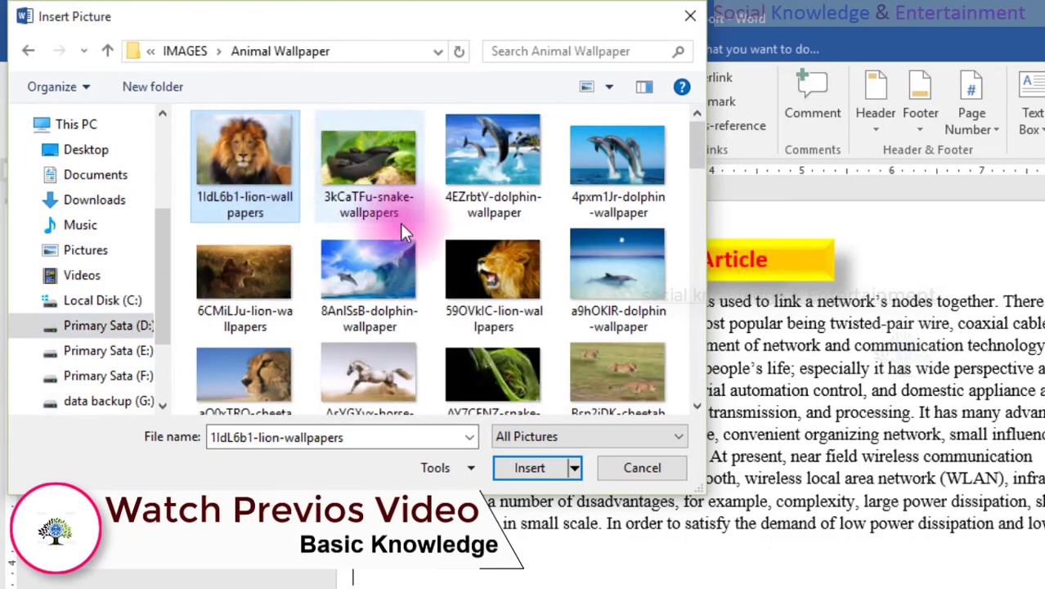
{"action": "left_click", "coordinate": [489, 269]}
{"action": "double_click", "coordinate": [489, 269]}
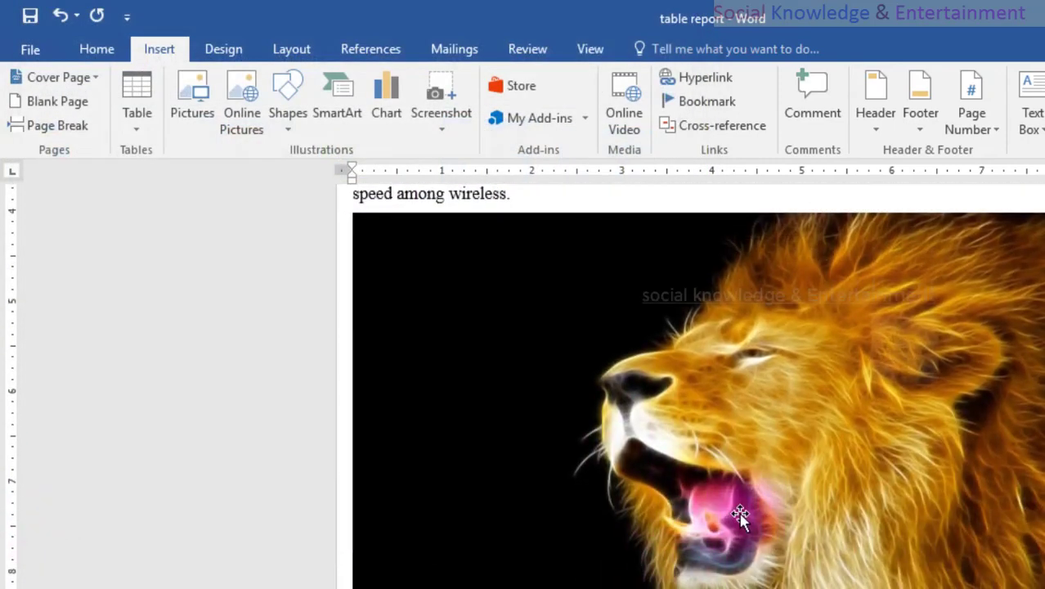
Shrink the lion picture proportionally to about 3.7 inches wide and center it horizontally on the page.
{"action": "left_click", "coordinate": [744, 512]}
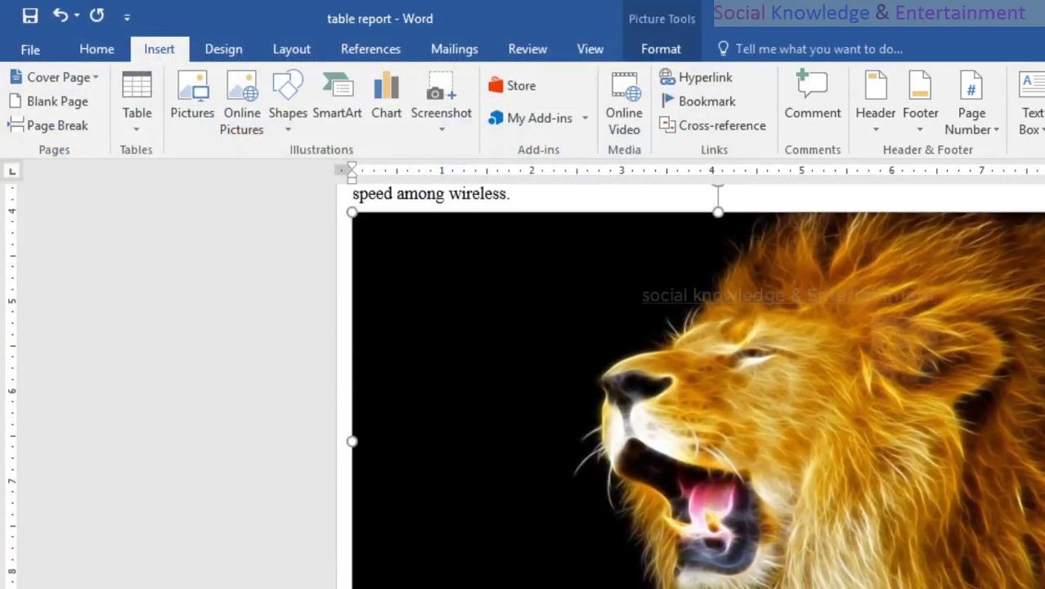
{"action": "left_click_drag", "start_coordinate": [1038, 584], "coordinate": [685, 421]}
{"action": "left_click", "coordinate": [206, 82]}
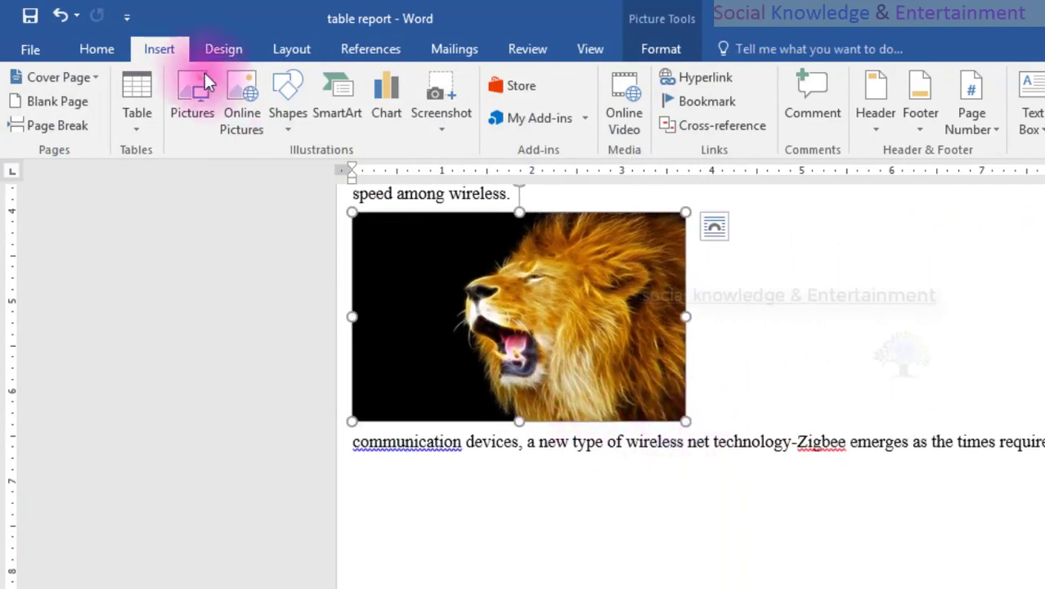
{"action": "left_click", "coordinate": [112, 52]}
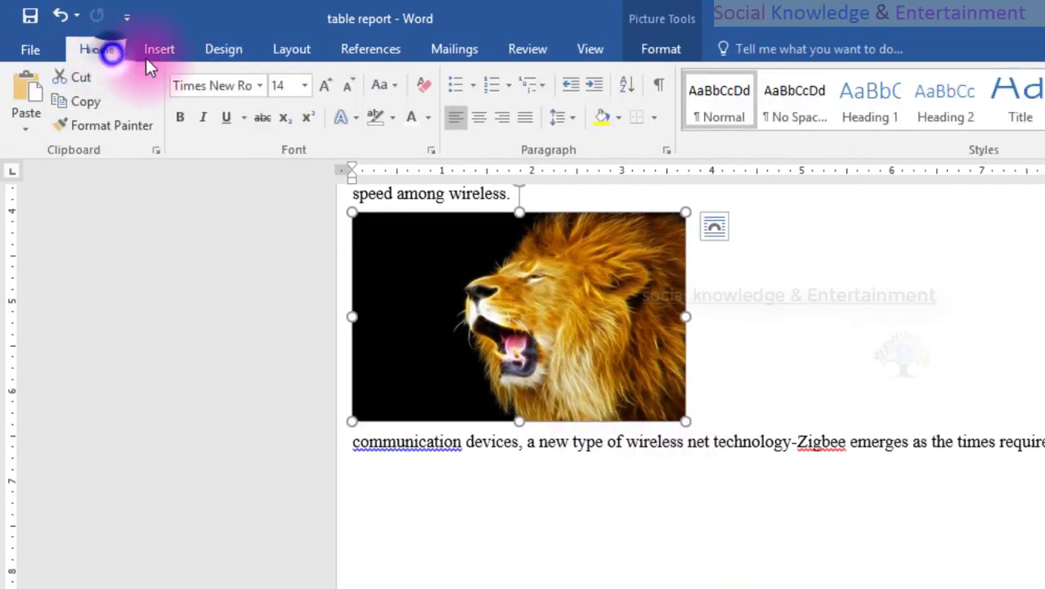
{"action": "left_click", "coordinate": [476, 117]}
{"action": "scroll", "coordinate": [658, 400], "scroll_direction": "up", "scroll_amount": 2}
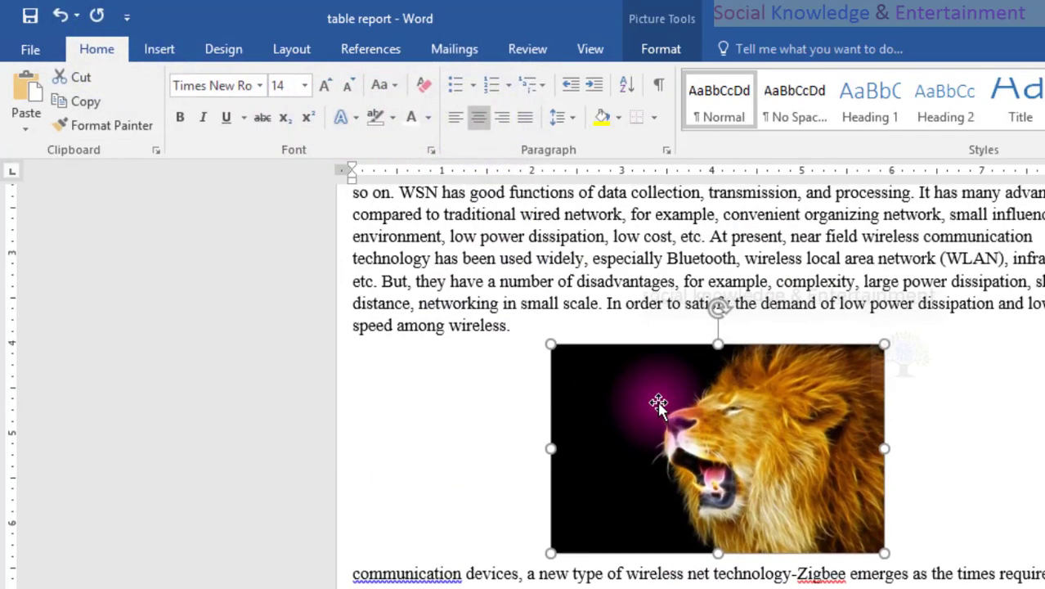
{"action": "scroll", "coordinate": [714, 531], "scroll_direction": "up", "scroll_amount": 3}
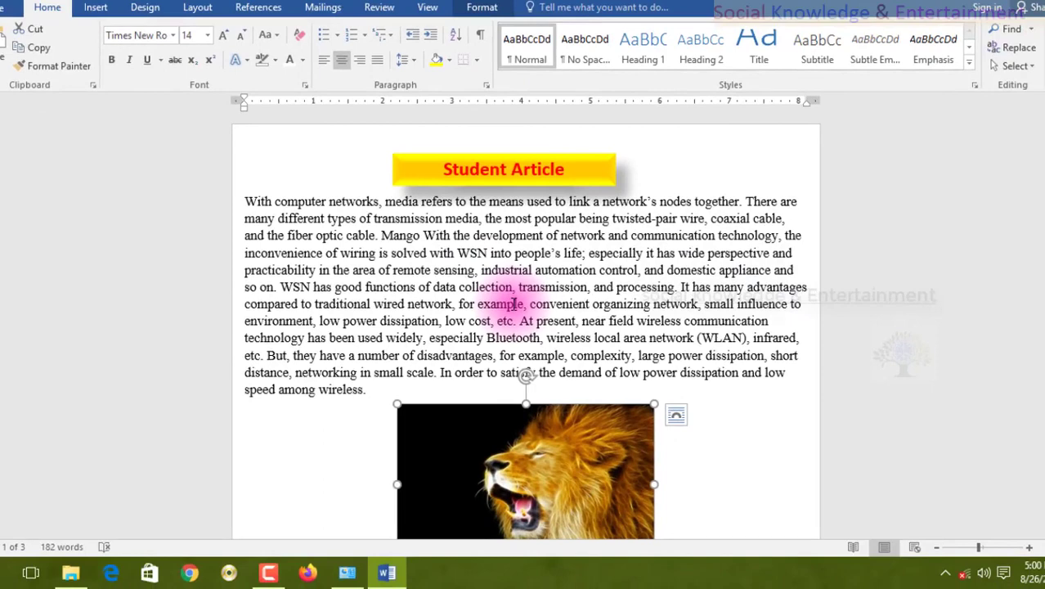
Set the text fill of the "Student Article" title to standard Red and its text outline to standard Dark Blue.
{"action": "left_click", "coordinate": [615, 180]}
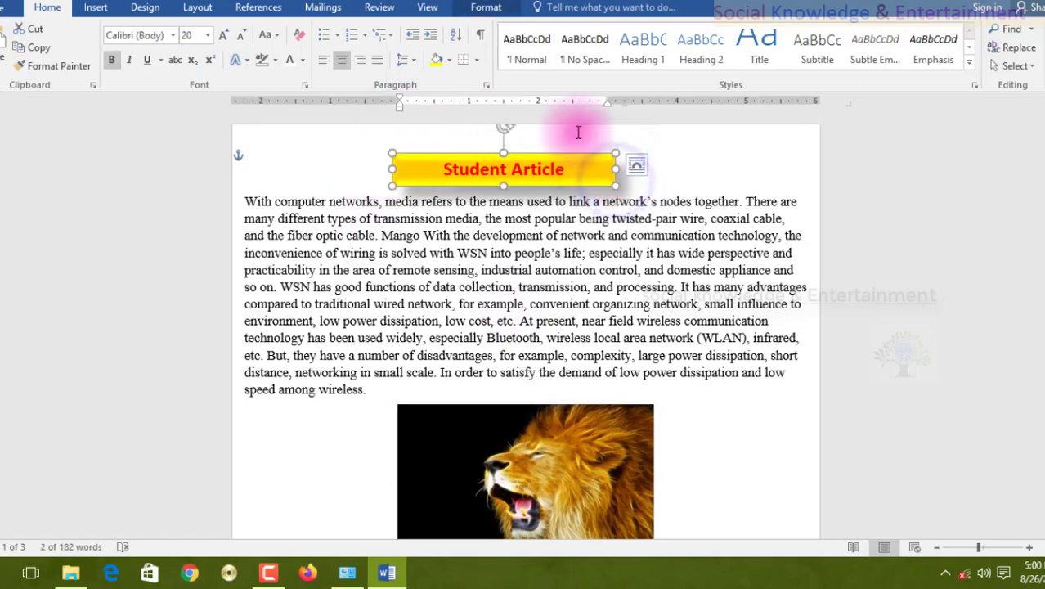
{"action": "left_click", "coordinate": [488, 8]}
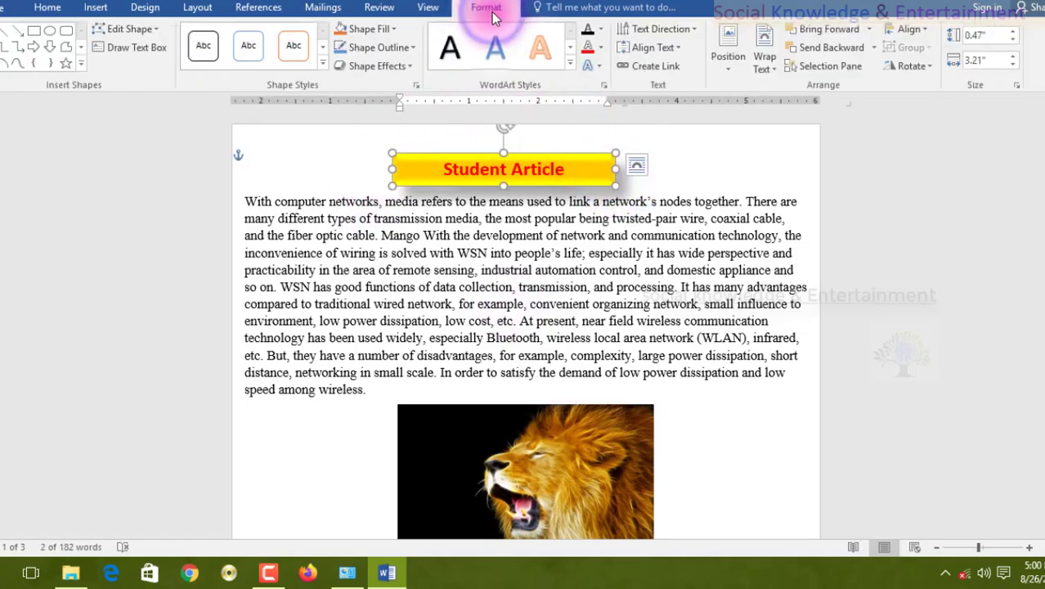
{"action": "left_click", "coordinate": [601, 33]}
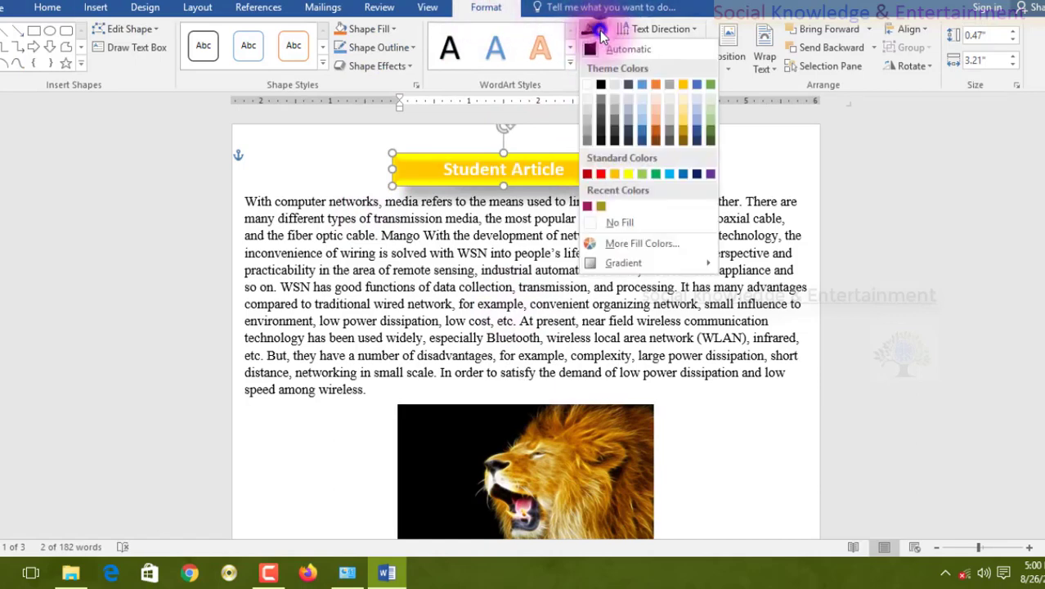
{"action": "left_click", "coordinate": [602, 84]}
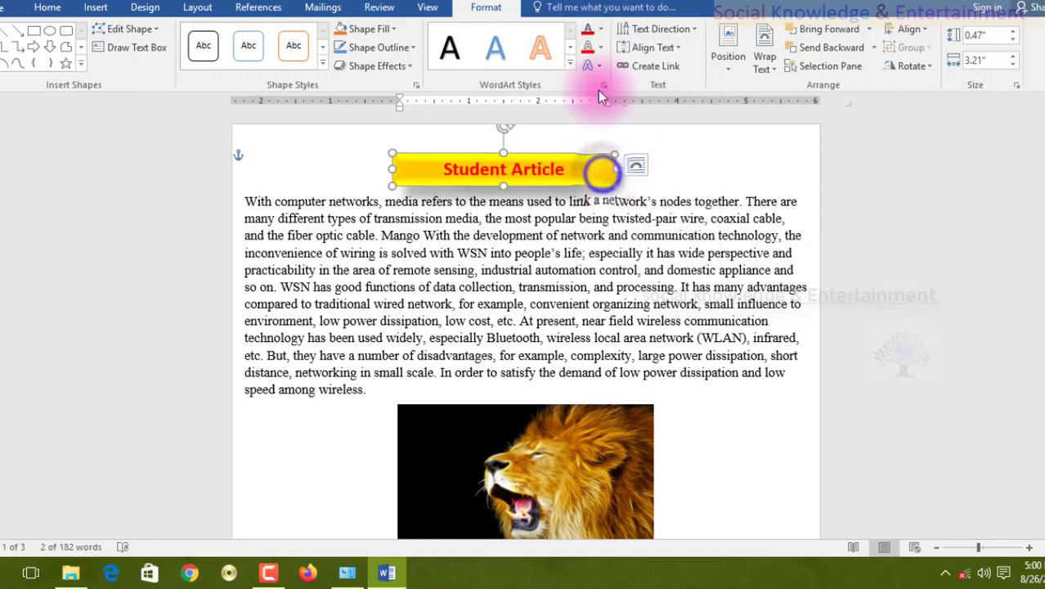
{"action": "left_click", "coordinate": [602, 47]}
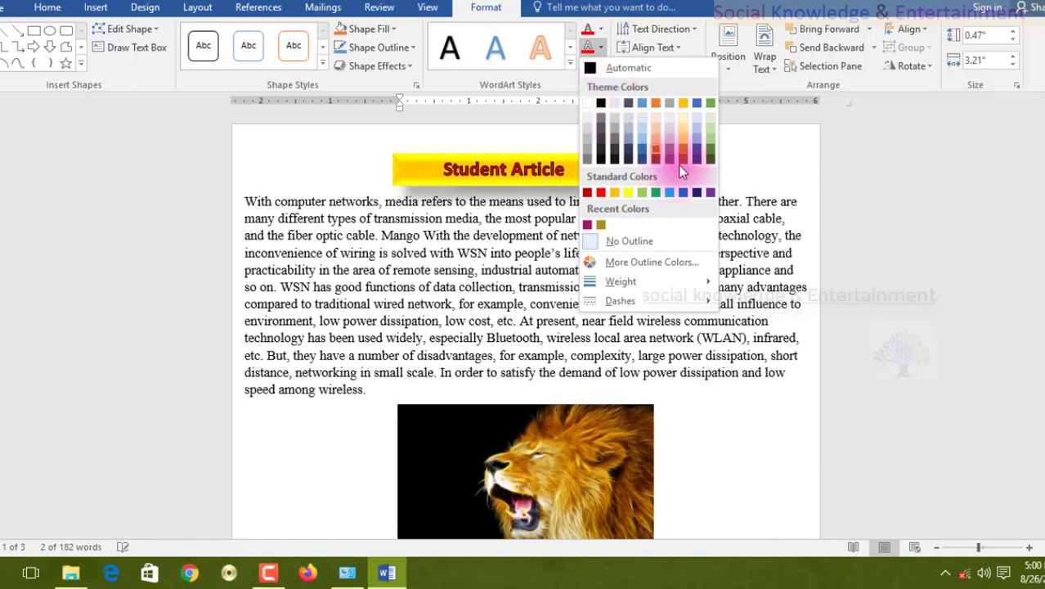
{"action": "left_click", "coordinate": [695, 191]}
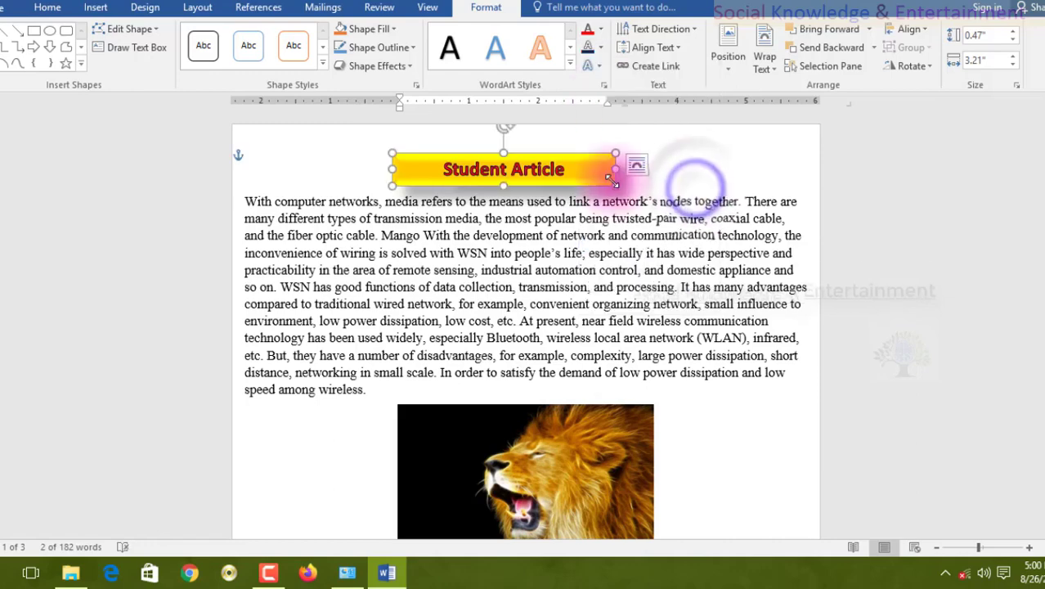
{"action": "left_click", "coordinate": [686, 178]}
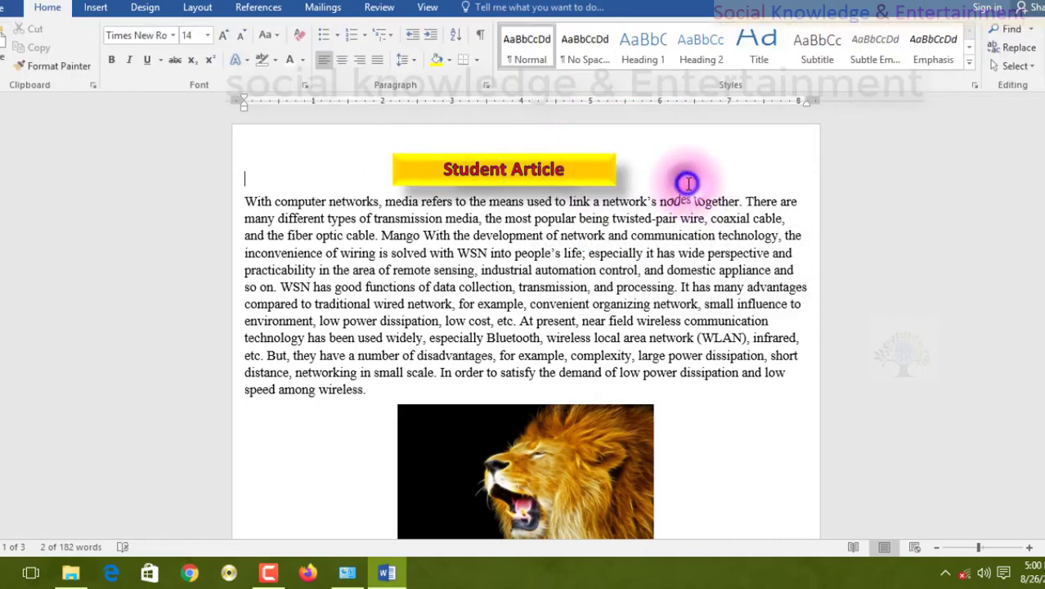
Apply an outer shadow offset to the left to the "Student Article" title text and set the banner's shape outline to standard Red.
{"action": "left_click", "coordinate": [609, 172]}
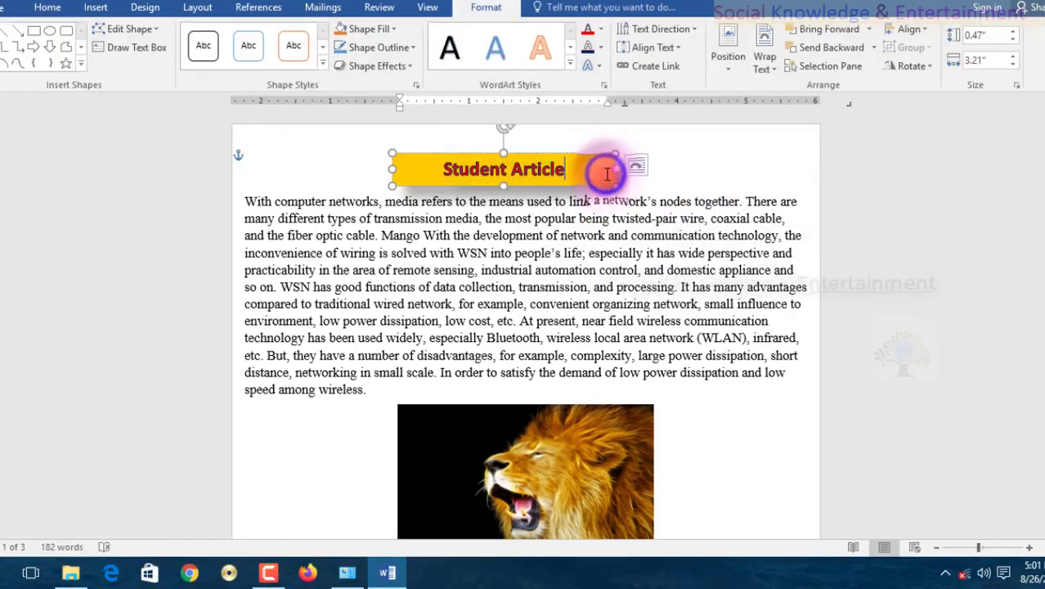
{"action": "left_click", "coordinate": [598, 67]}
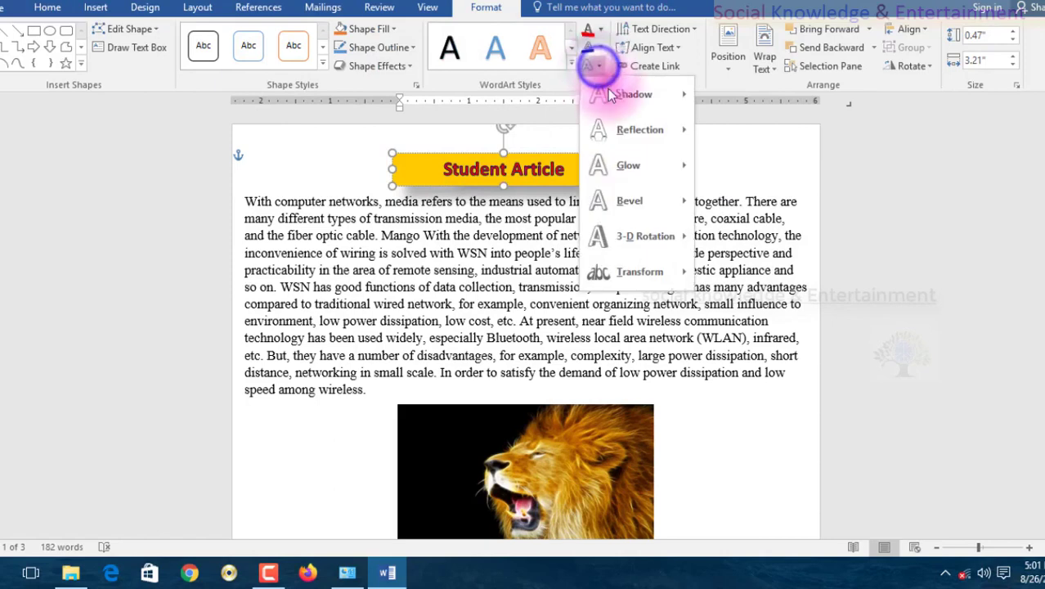
{"action": "left_click", "coordinate": [621, 165]}
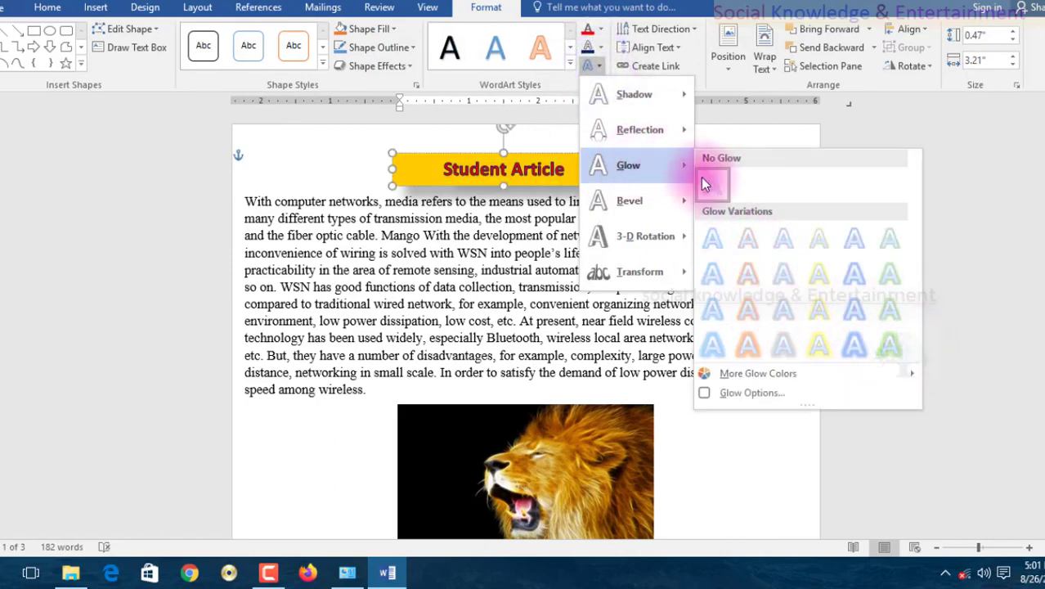
{"action": "mouse_move", "coordinate": [642, 89]}
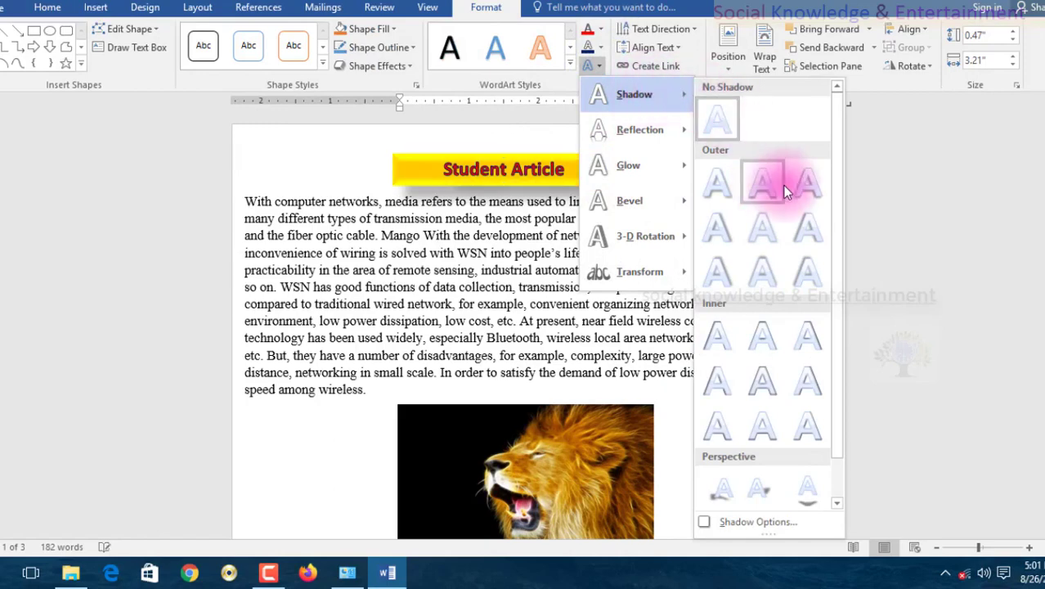
{"action": "left_click", "coordinate": [813, 242]}
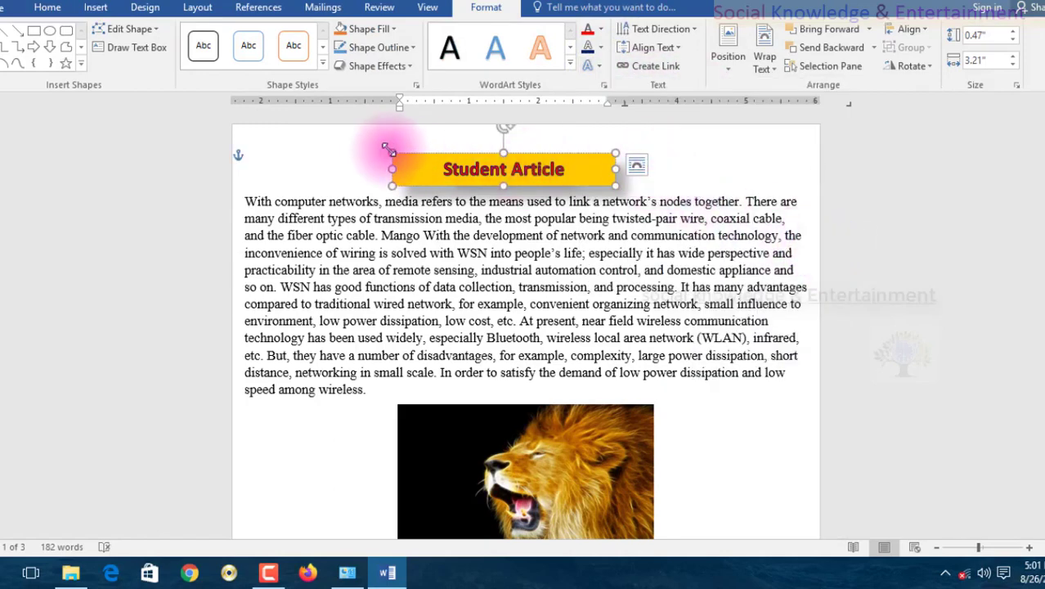
{"action": "left_click", "coordinate": [385, 48]}
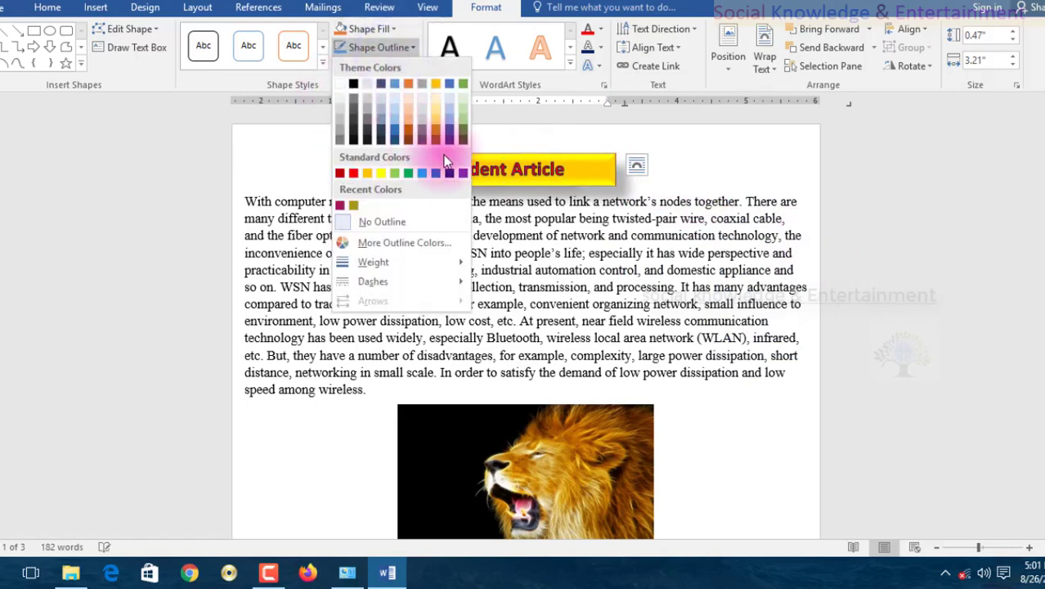
{"action": "left_click", "coordinate": [359, 174]}
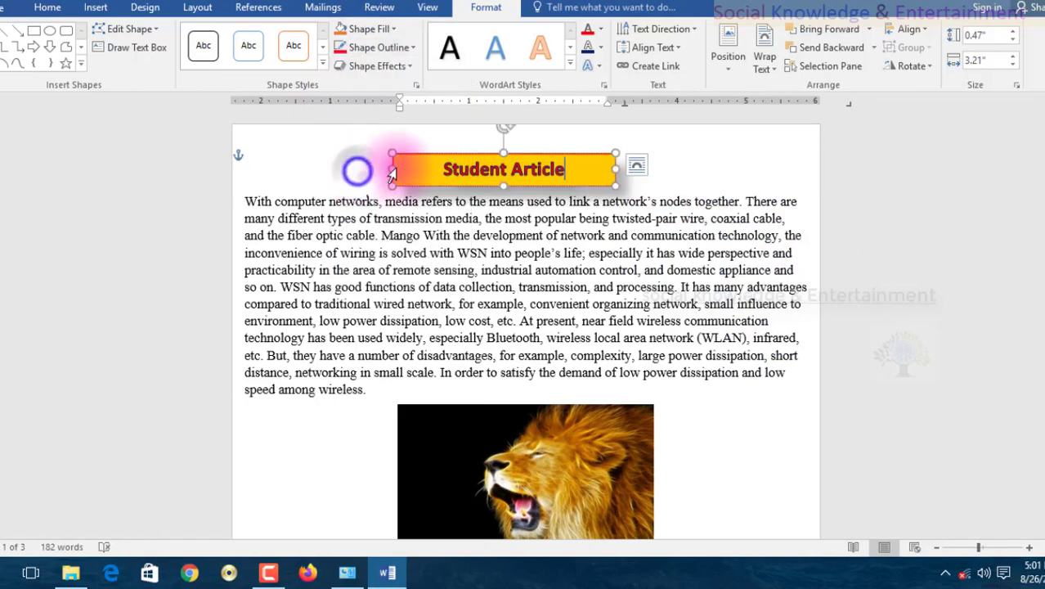
Look through the shape effects for the title banner, open its 3-D options, and set the top bevel to Cool Slant.
{"action": "left_click", "coordinate": [390, 71]}
{"action": "mouse_move", "coordinate": [401, 94]}
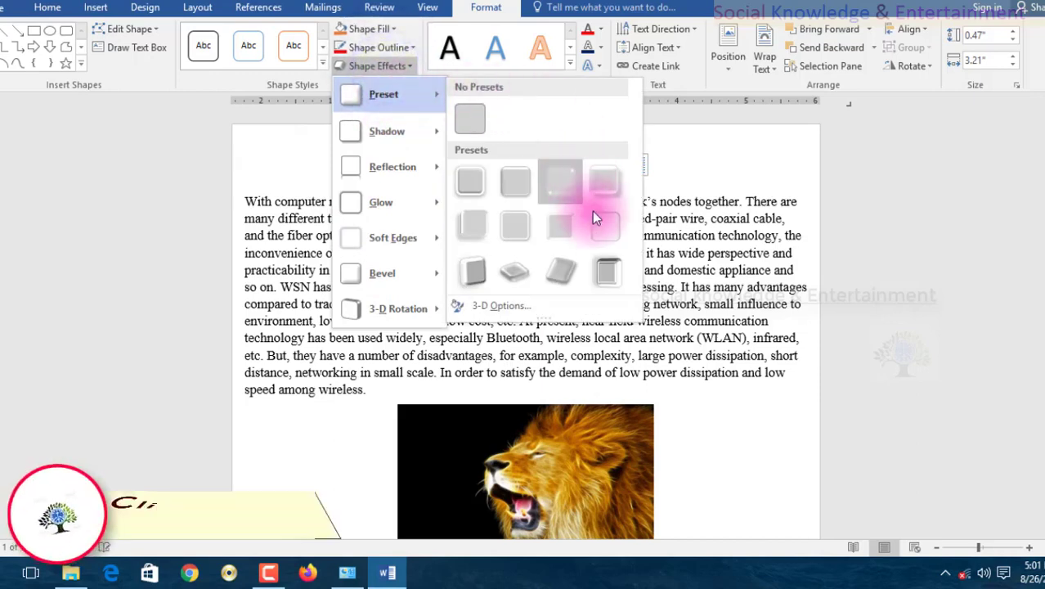
{"action": "mouse_move", "coordinate": [423, 139]}
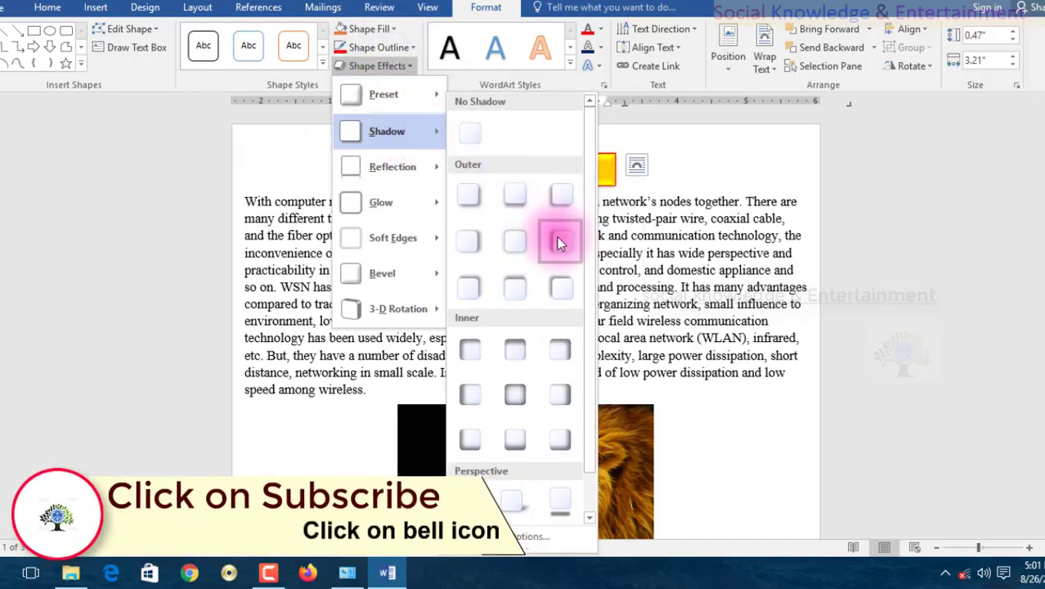
{"action": "mouse_move", "coordinate": [423, 185]}
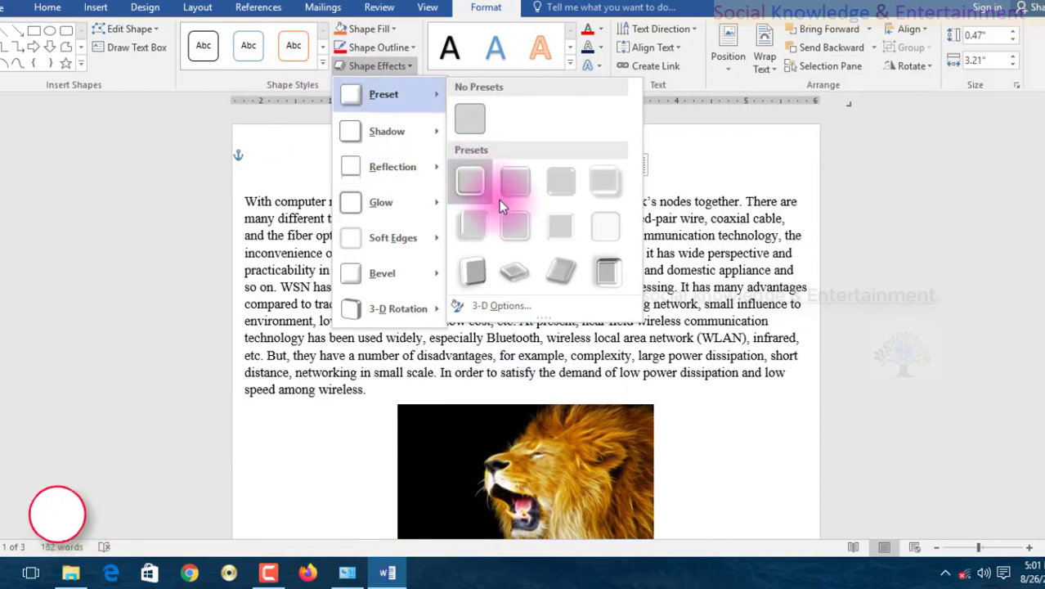
{"action": "left_click", "coordinate": [495, 305]}
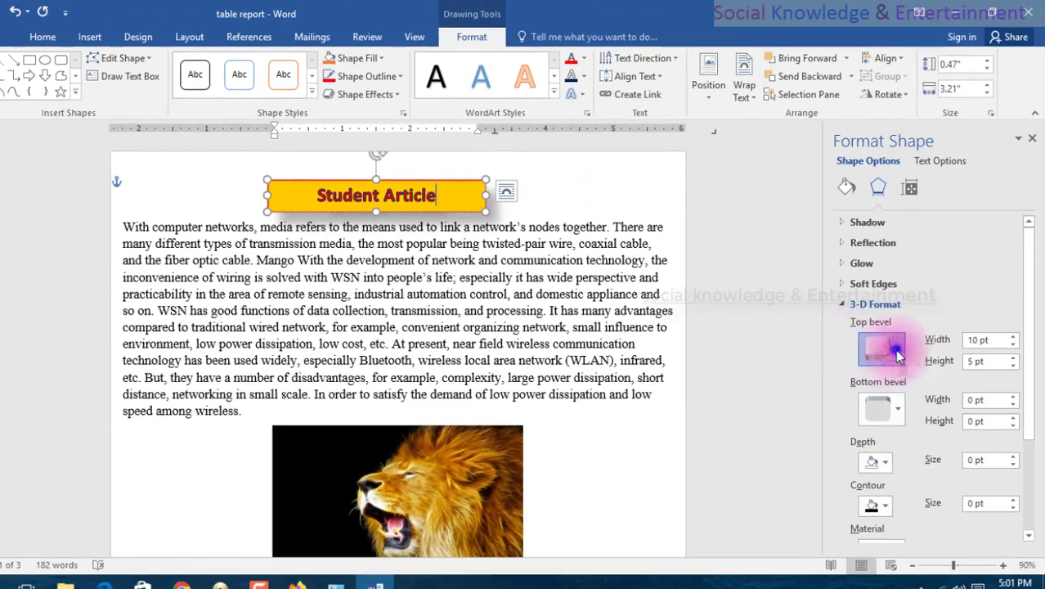
{"action": "left_click", "coordinate": [897, 353]}
{"action": "left_click", "coordinate": [928, 311]}
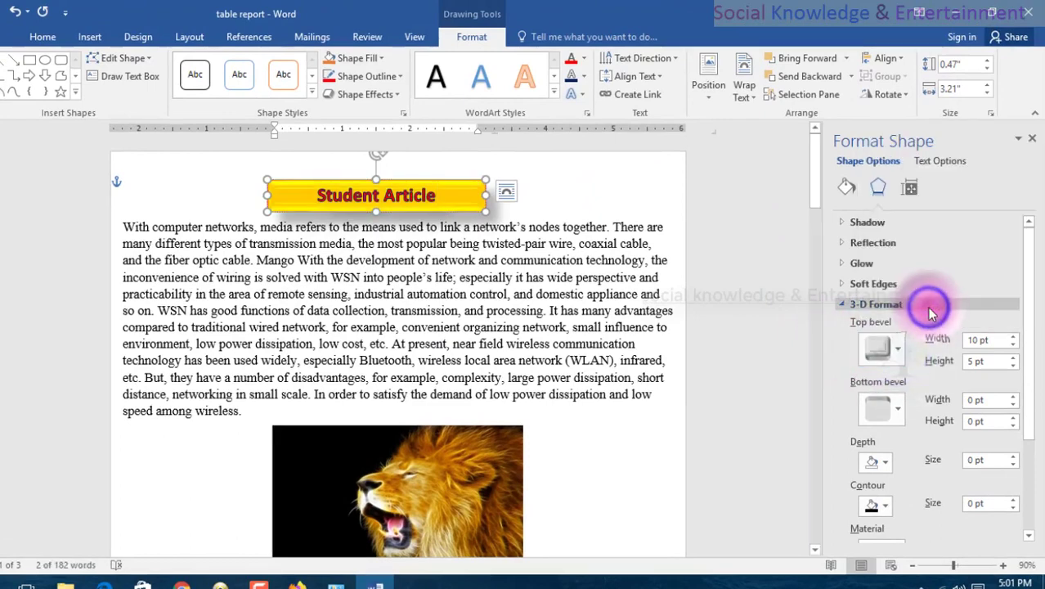
{"action": "left_click", "coordinate": [881, 348]}
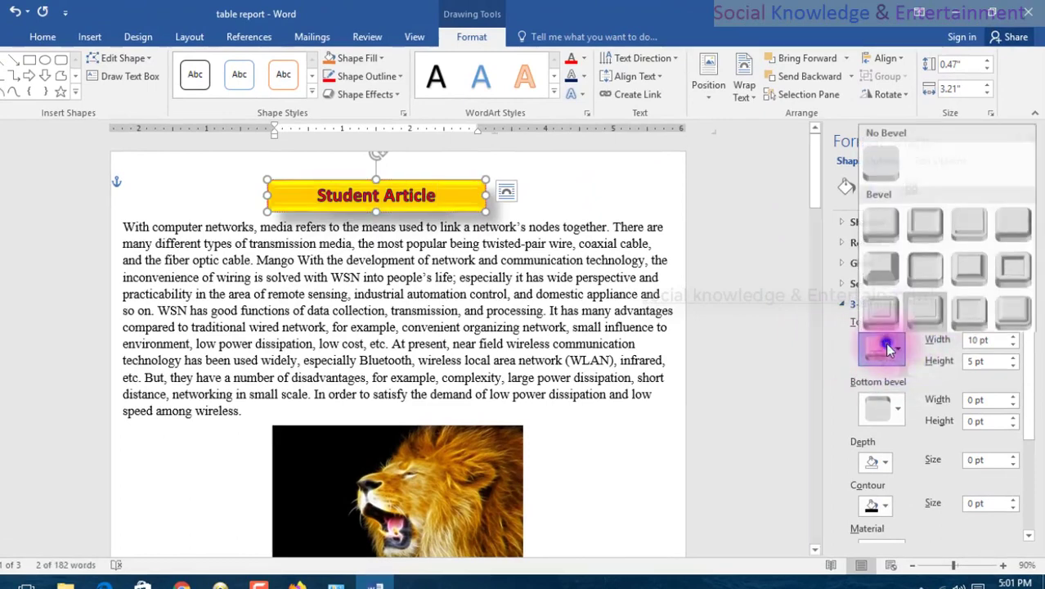
{"action": "left_click", "coordinate": [1013, 220]}
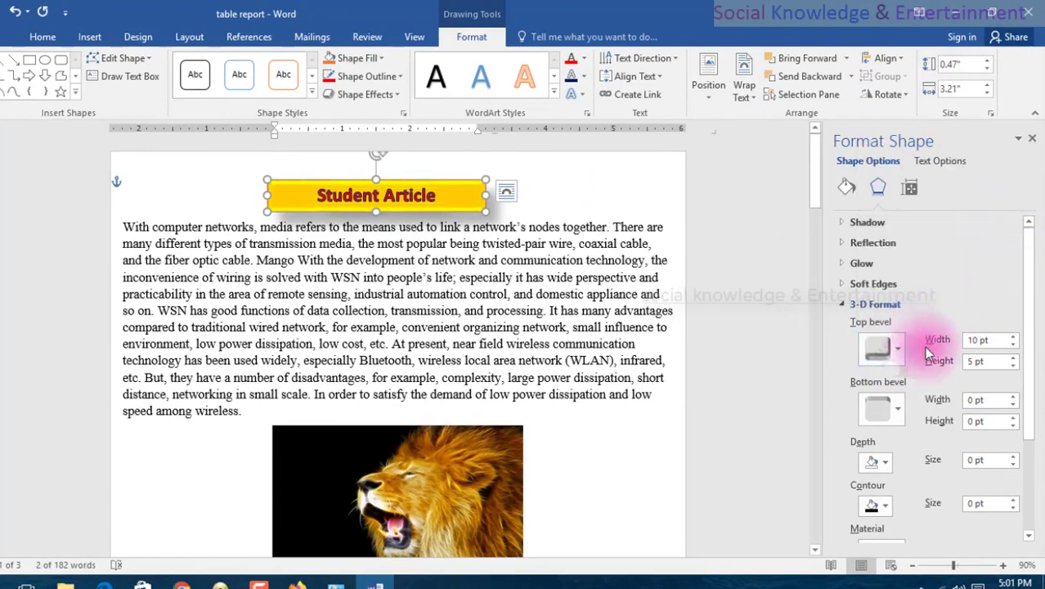
Set the title banner's bottom bevel to the first bevel style, Circle.
{"action": "scroll", "coordinate": [889, 327], "scroll_direction": "down", "scroll_amount": 5}
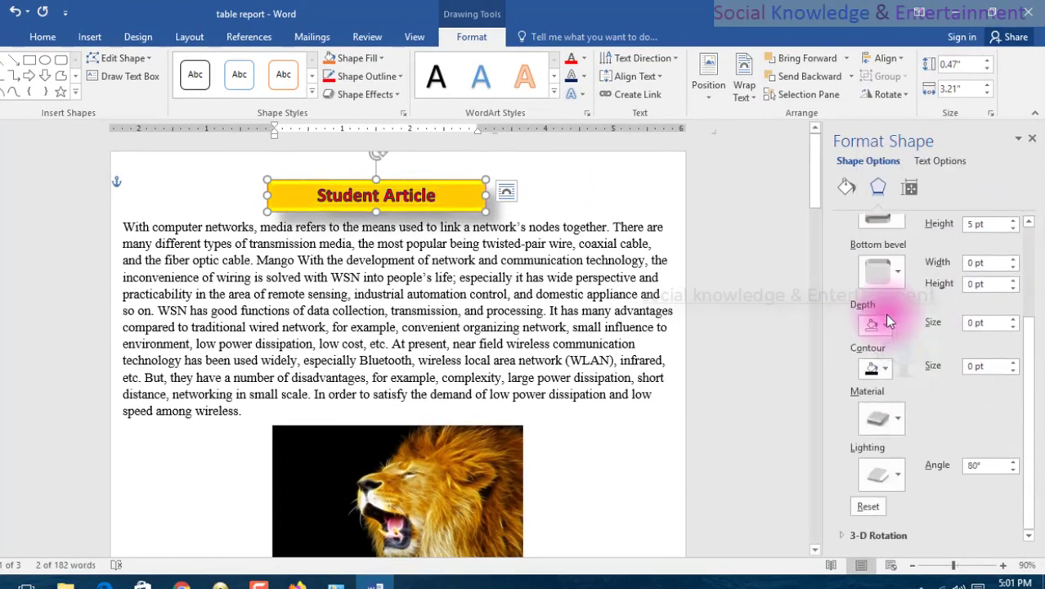
{"action": "left_click", "coordinate": [893, 276]}
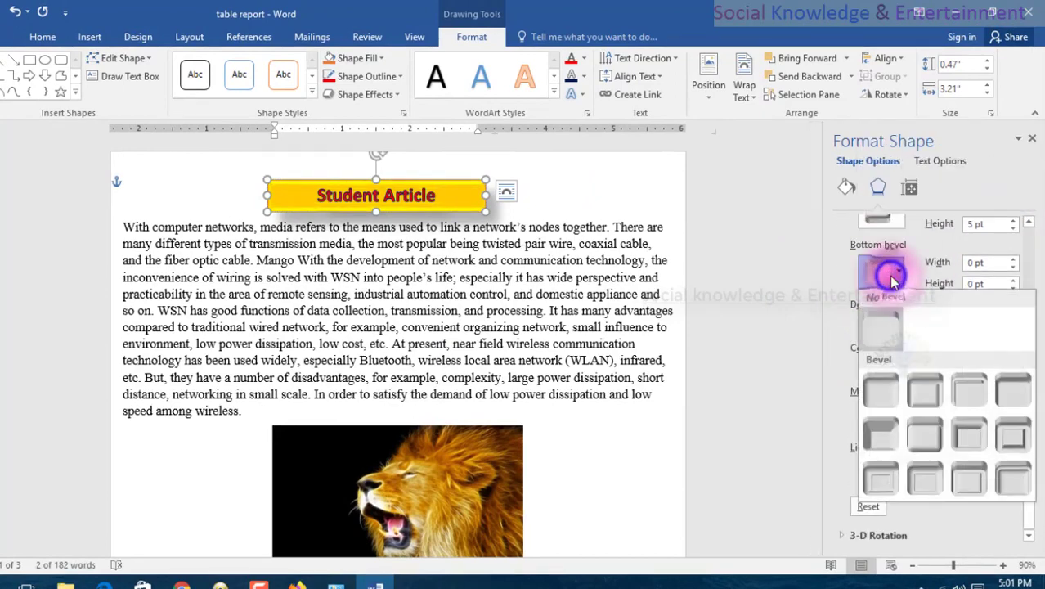
{"action": "left_click", "coordinate": [881, 391]}
Set the title banner's 3-D contour color to a dark gray and its depth color to dark orange.
{"action": "left_click", "coordinate": [883, 369]}
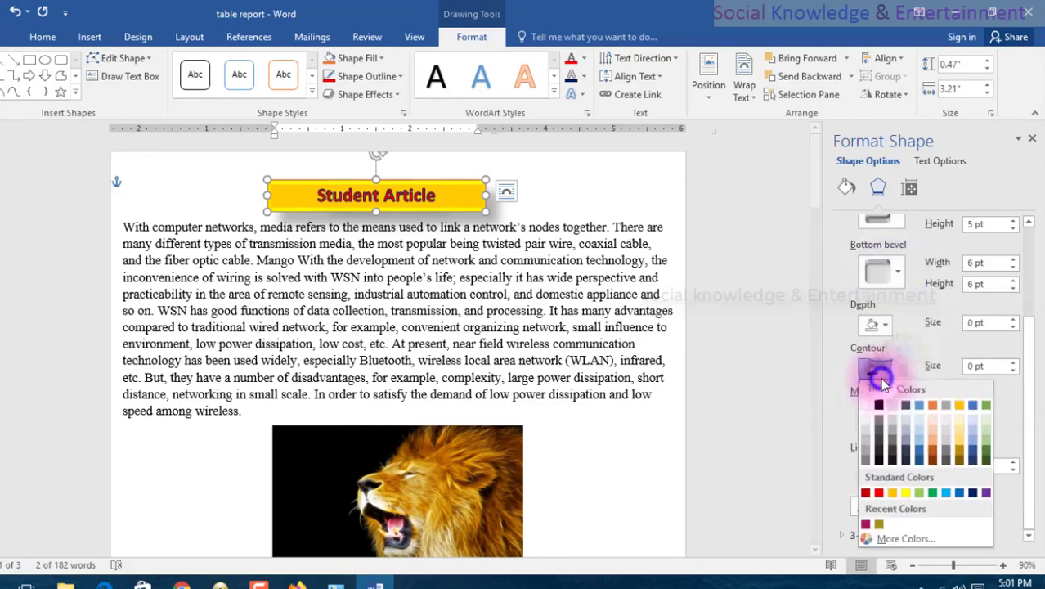
{"action": "left_click", "coordinate": [887, 442]}
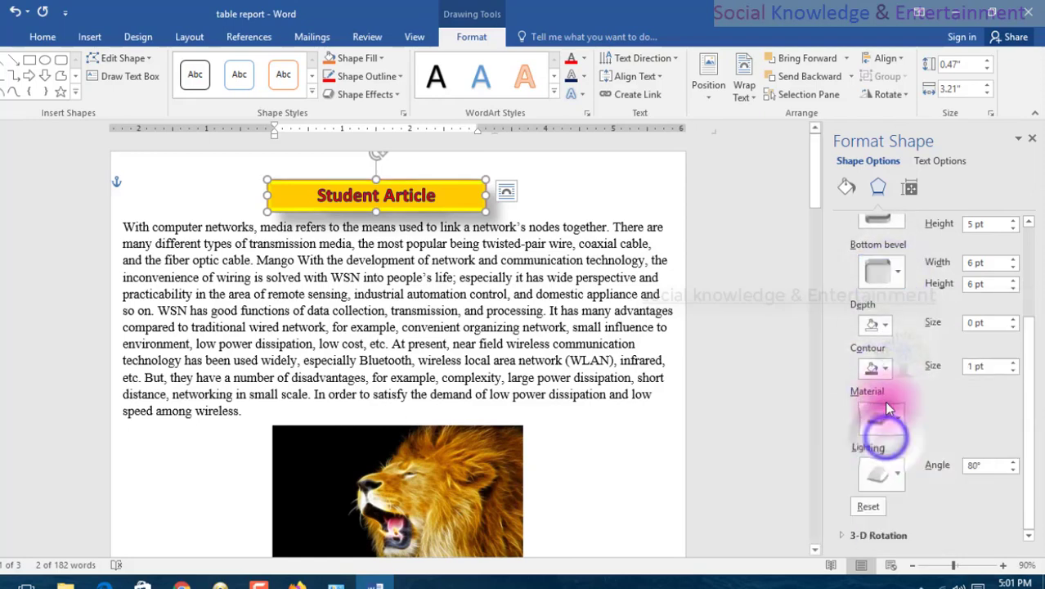
{"action": "left_click", "coordinate": [880, 327]}
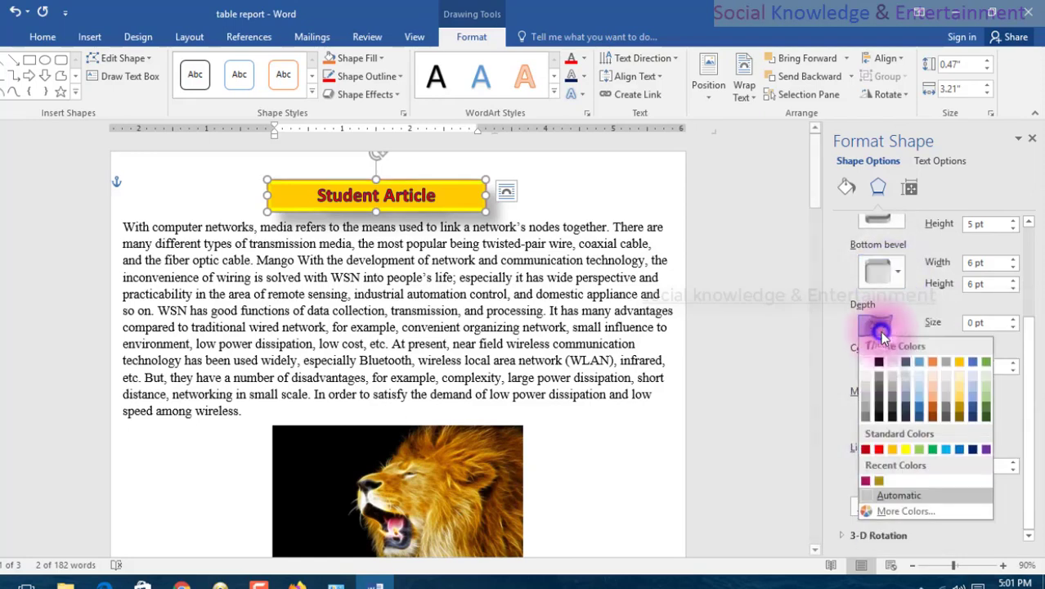
{"action": "left_click", "coordinate": [933, 416]}
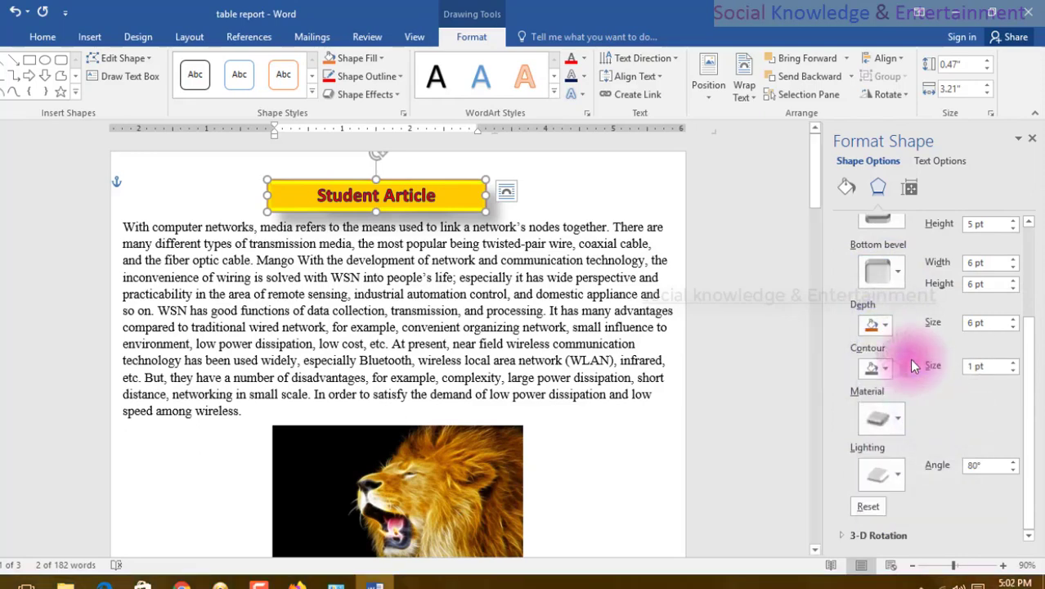
Try the blue Cool, a Special, and the orange Warm lighting presets on the title banner.
{"action": "left_click", "coordinate": [883, 474]}
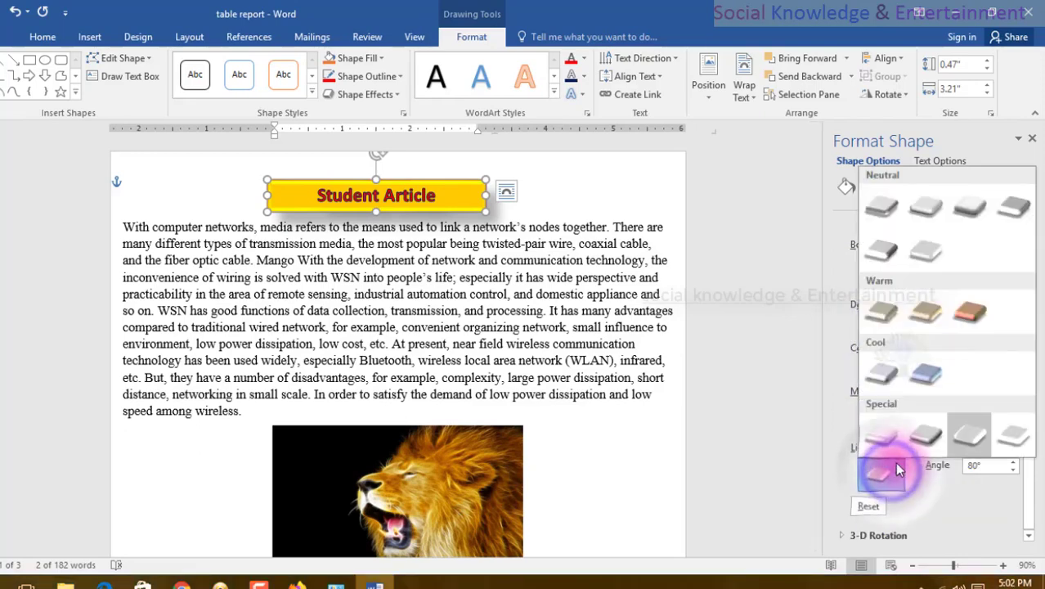
{"action": "left_click", "coordinate": [925, 373]}
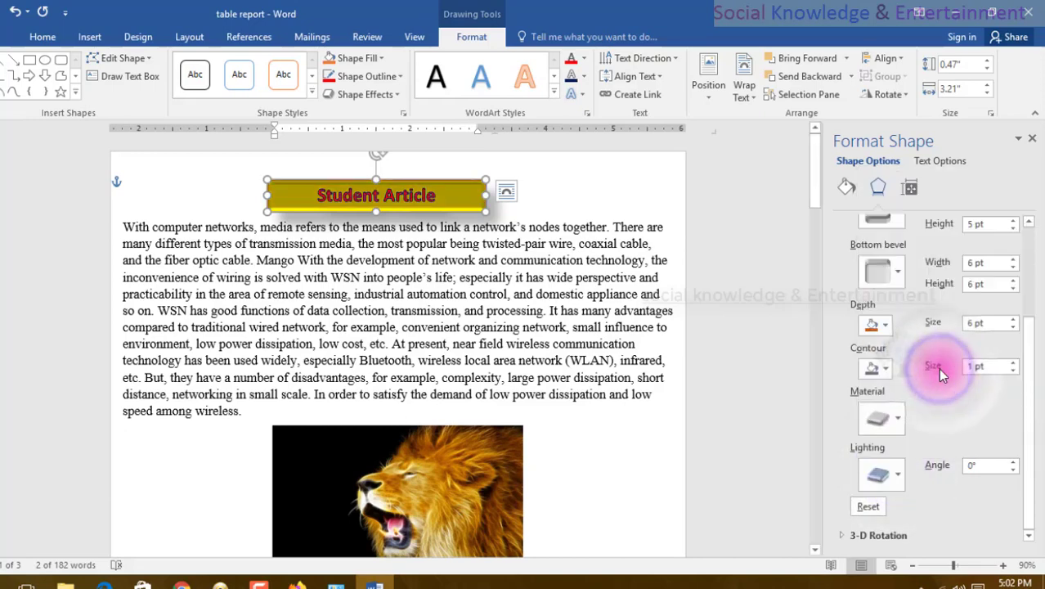
{"action": "left_click", "coordinate": [880, 473]}
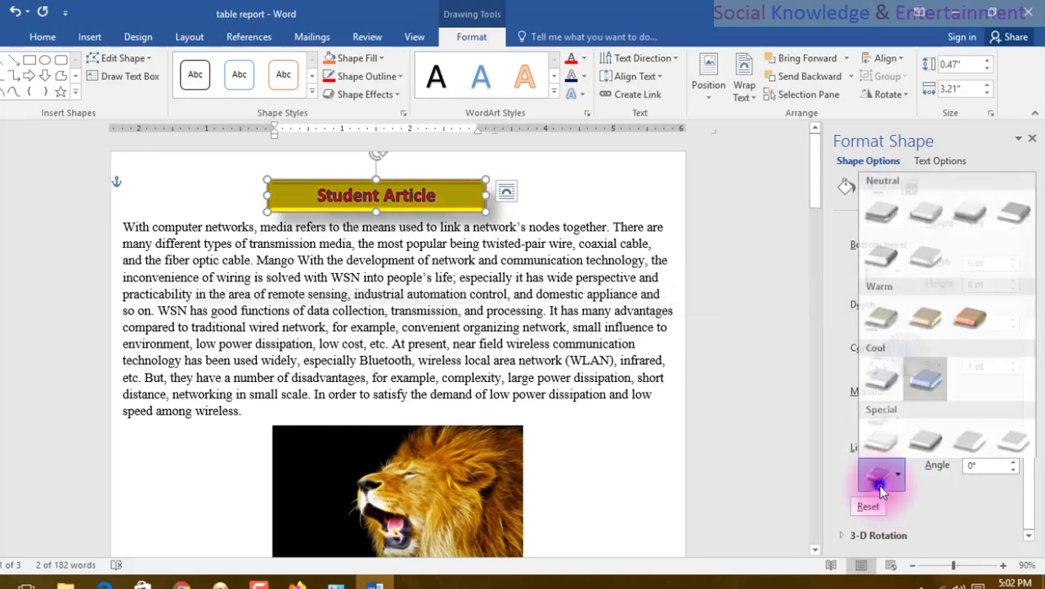
{"action": "left_click", "coordinate": [879, 478]}
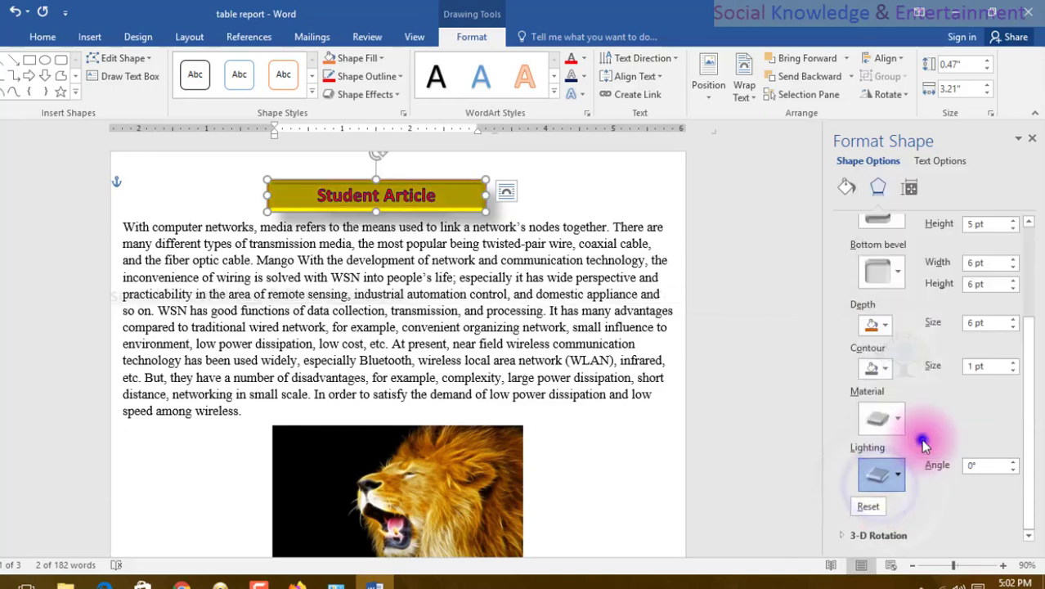
{"action": "left_click", "coordinate": [881, 476]}
{"action": "left_click", "coordinate": [969, 329]}
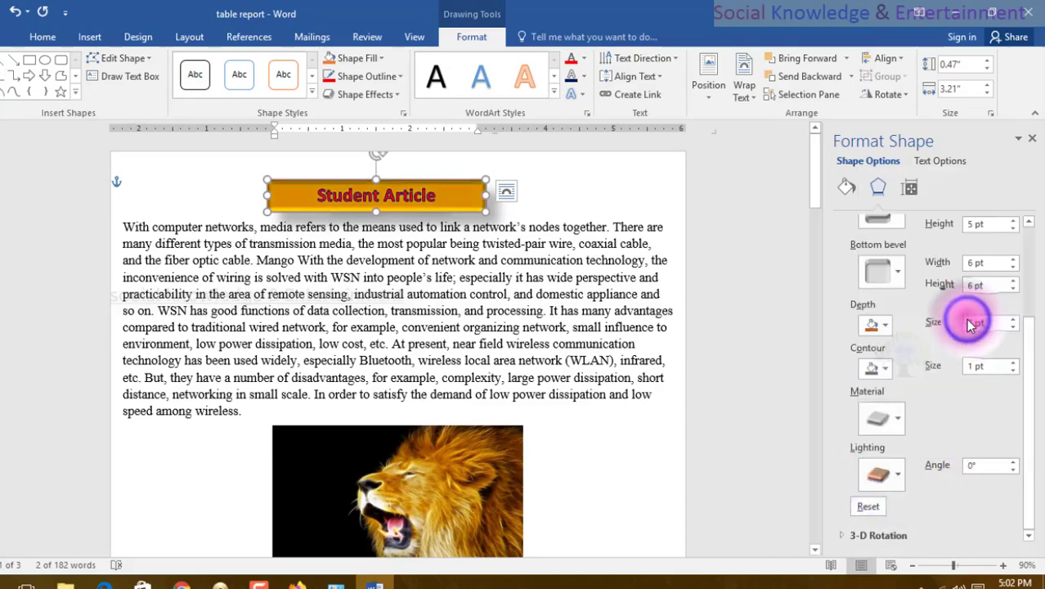
Set the title banner's 3-D lighting to the third Neutral preset and close the formatting pane.
{"action": "left_click", "coordinate": [875, 484]}
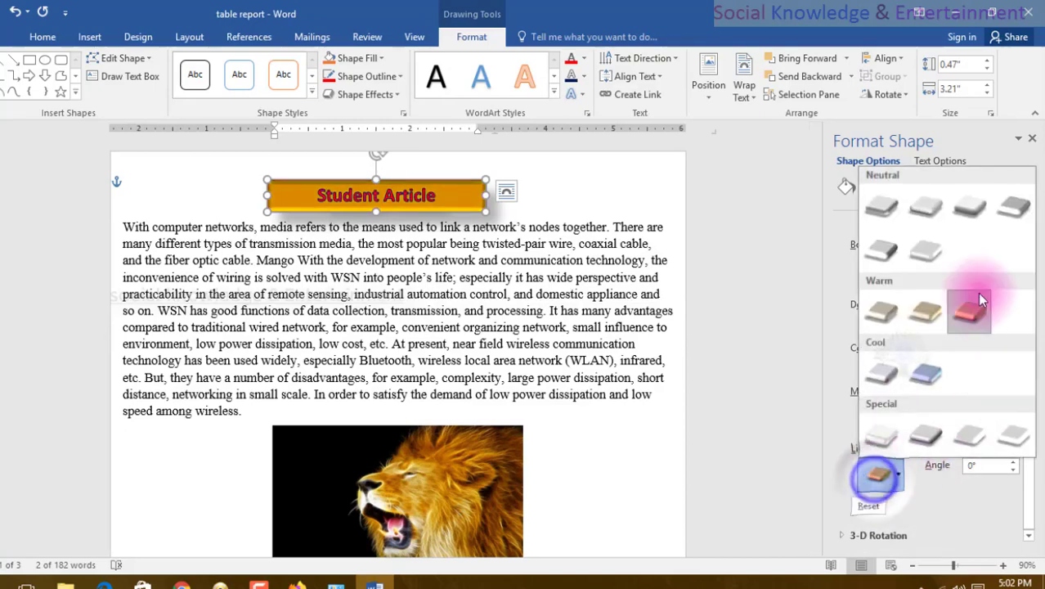
{"action": "left_click", "coordinate": [964, 215]}
{"action": "scroll", "coordinate": [981, 262], "scroll_direction": "up", "scroll_amount": 3}
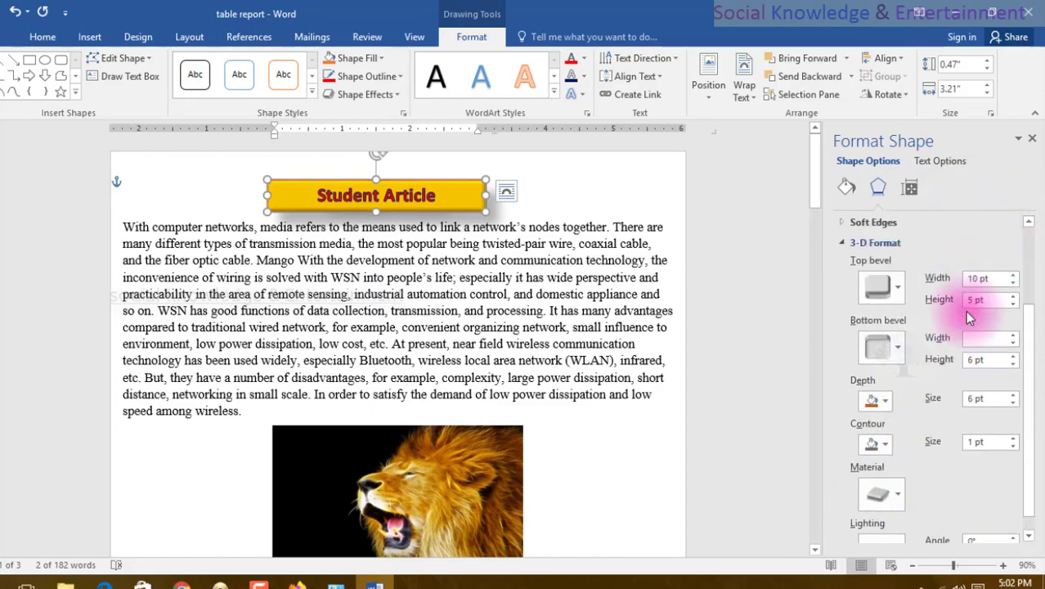
{"action": "triple_click", "coordinate": [769, 288]}
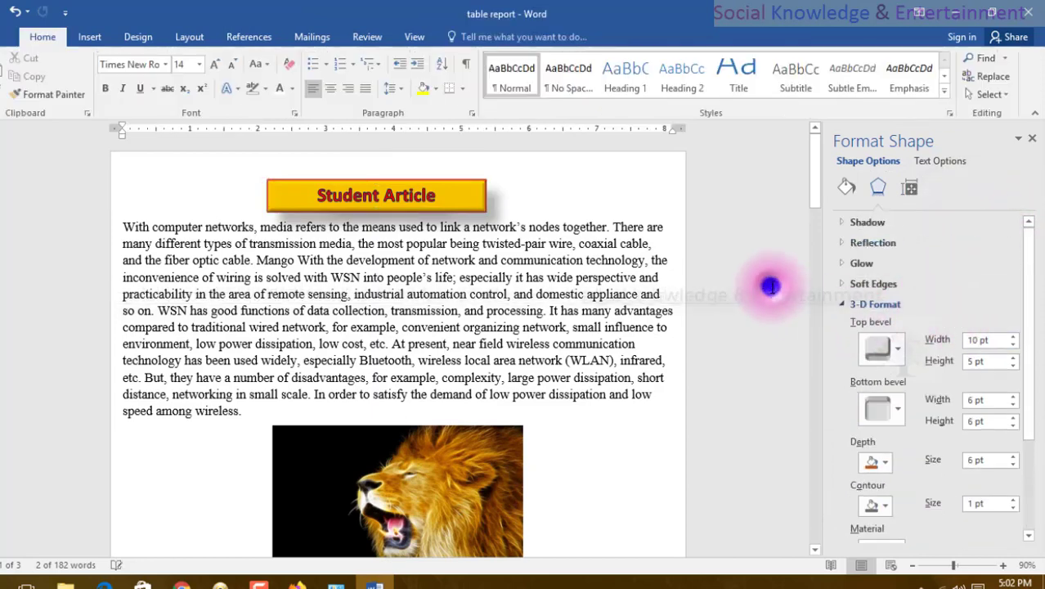
{"action": "left_click", "coordinate": [1031, 141]}
{"action": "left_click", "coordinate": [769, 184]}
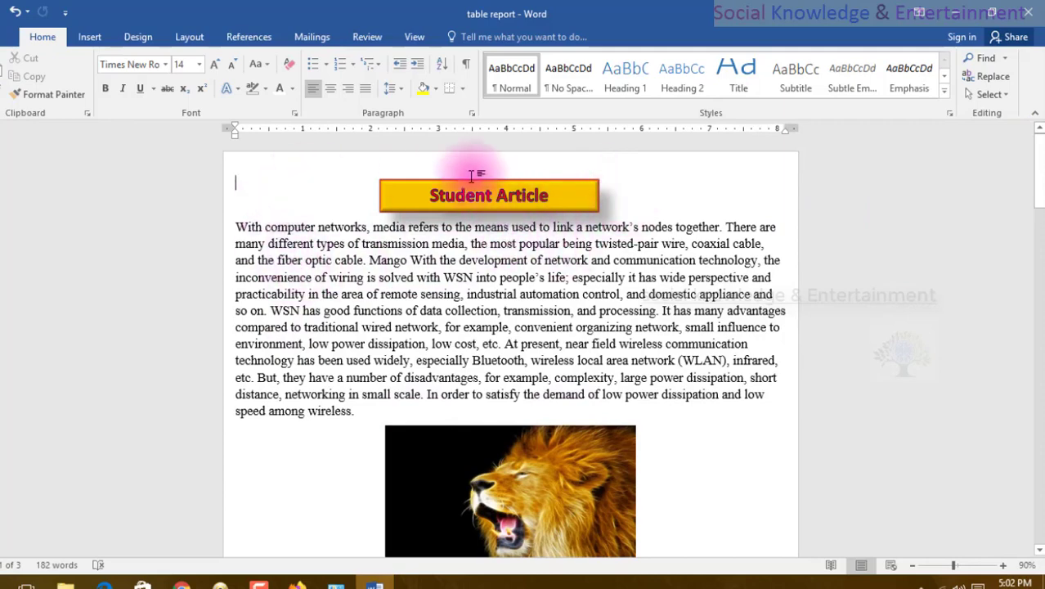
Compare the styled banner on the first page with the plain "Student Article" title on the following page.
{"action": "scroll", "coordinate": [560, 260], "scroll_direction": "down", "scroll_amount": 10}
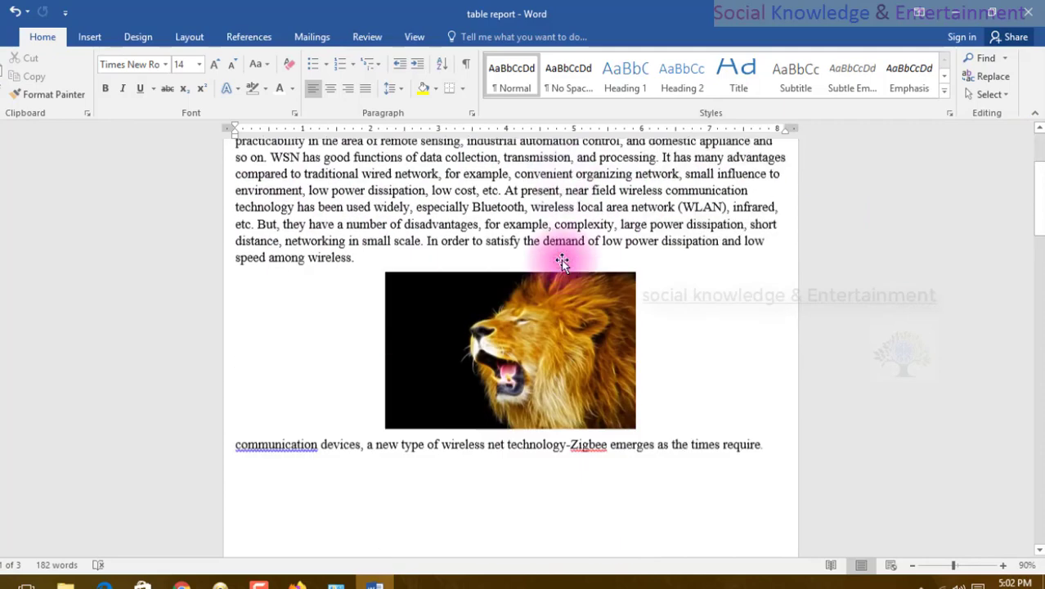
{"action": "scroll", "coordinate": [558, 263], "scroll_direction": "down", "scroll_amount": 5}
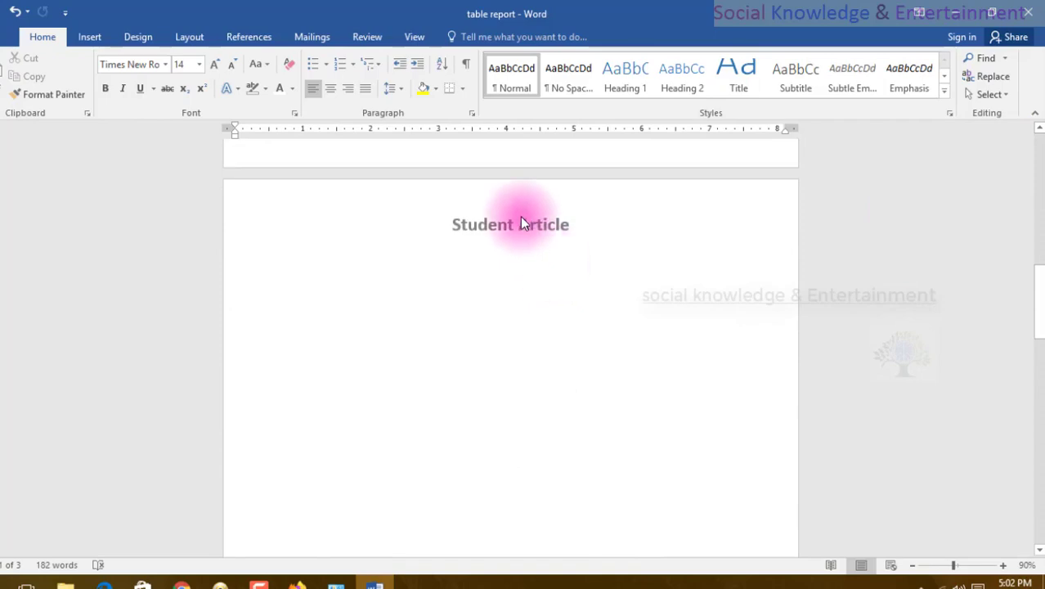
{"action": "scroll", "coordinate": [520, 216], "scroll_direction": "up", "scroll_amount": 15}
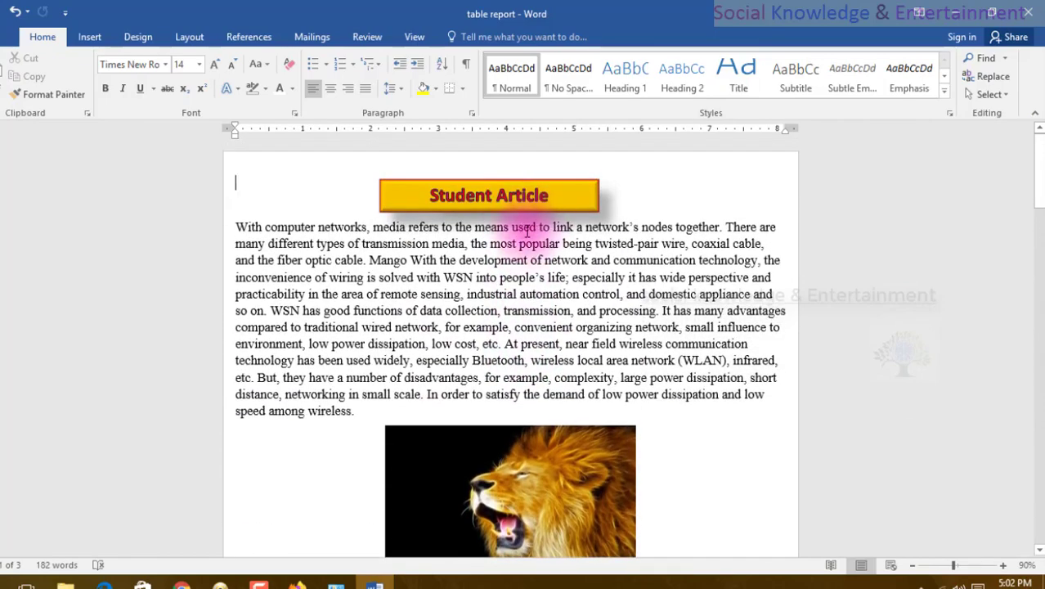
{"action": "left_click", "coordinate": [459, 185]}
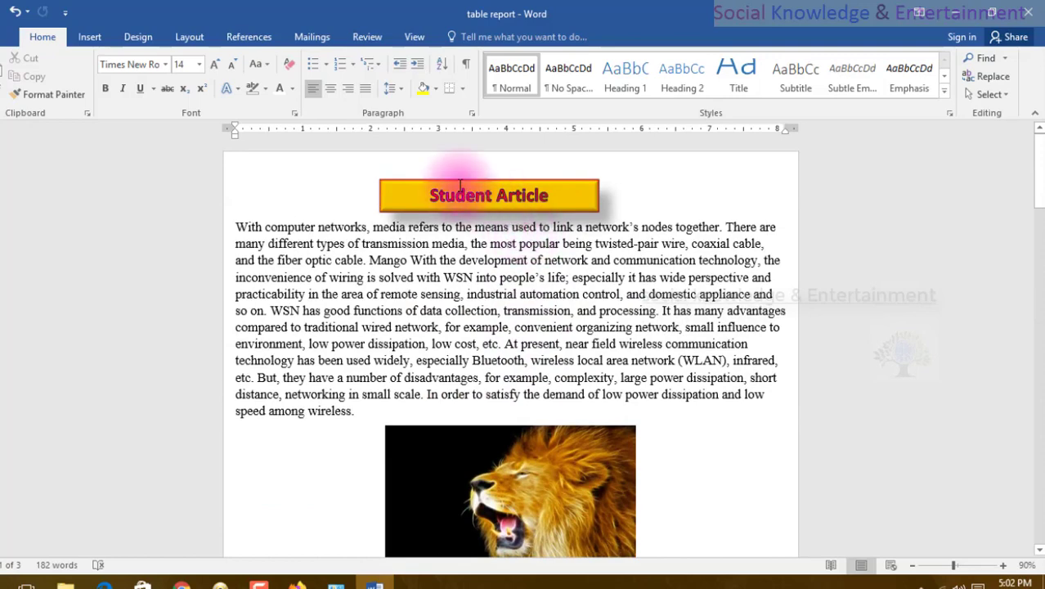
{"action": "scroll", "coordinate": [420, 192], "scroll_direction": "down", "scroll_amount": 10}
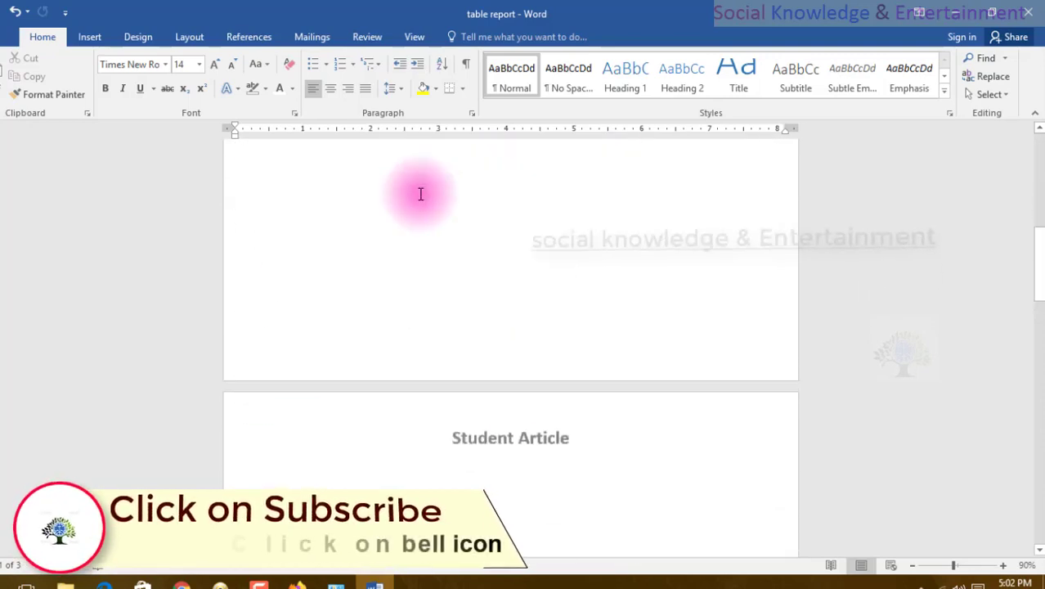
{"action": "scroll", "coordinate": [421, 194], "scroll_direction": "down", "scroll_amount": 3}
{"action": "triple_click", "coordinate": [438, 302]}
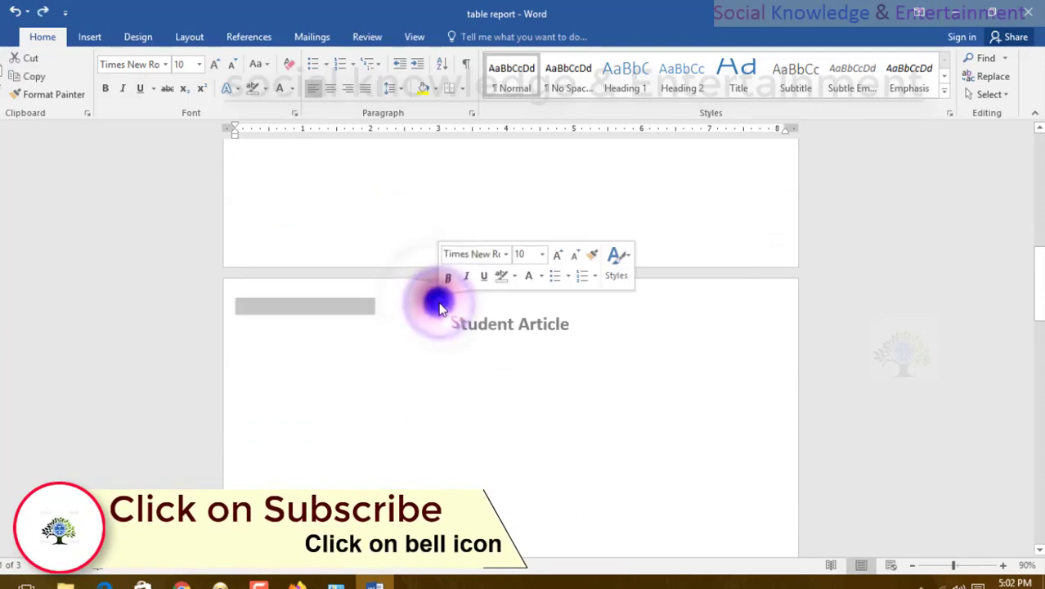
{"action": "left_click", "coordinate": [439, 304]}
{"action": "double_click", "coordinate": [437, 312]}
{"action": "double_click", "coordinate": [448, 326]}
{"action": "double_click", "coordinate": [446, 331]}
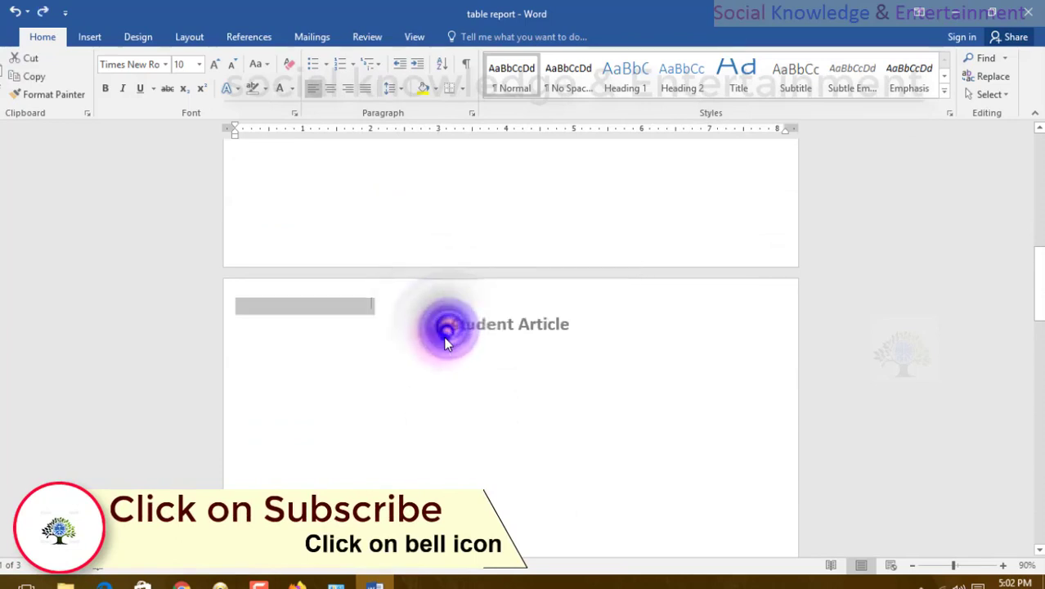
{"action": "left_click", "coordinate": [444, 335]}
{"action": "left_click", "coordinate": [388, 307]}
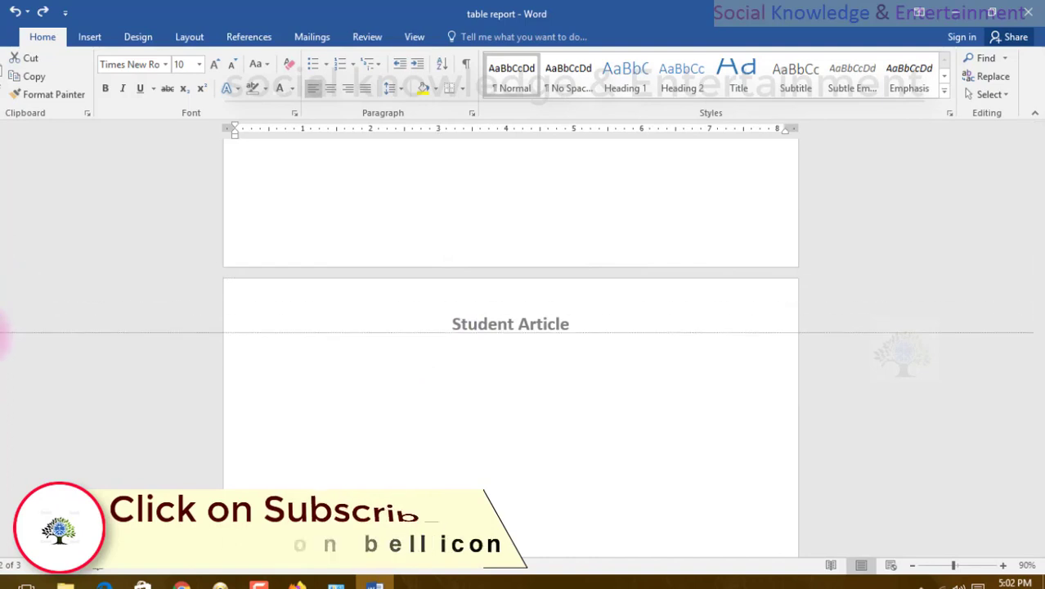
Open the second page's header for editing and place the cursor in the first-page footer.
{"action": "double_click", "coordinate": [259, 328]}
{"action": "left_click", "coordinate": [263, 314]}
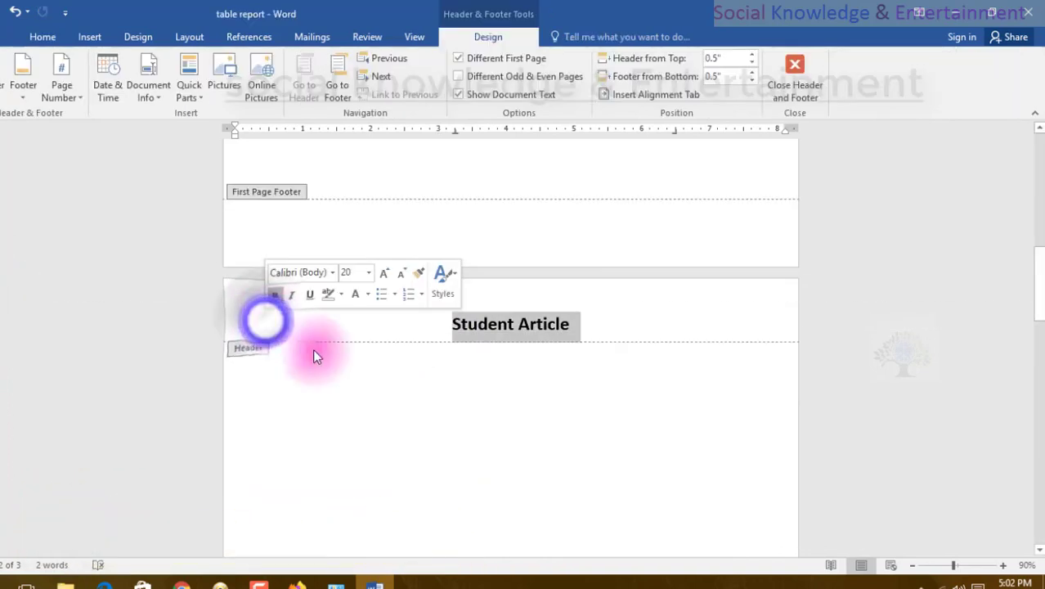
{"action": "left_click", "coordinate": [290, 242]}
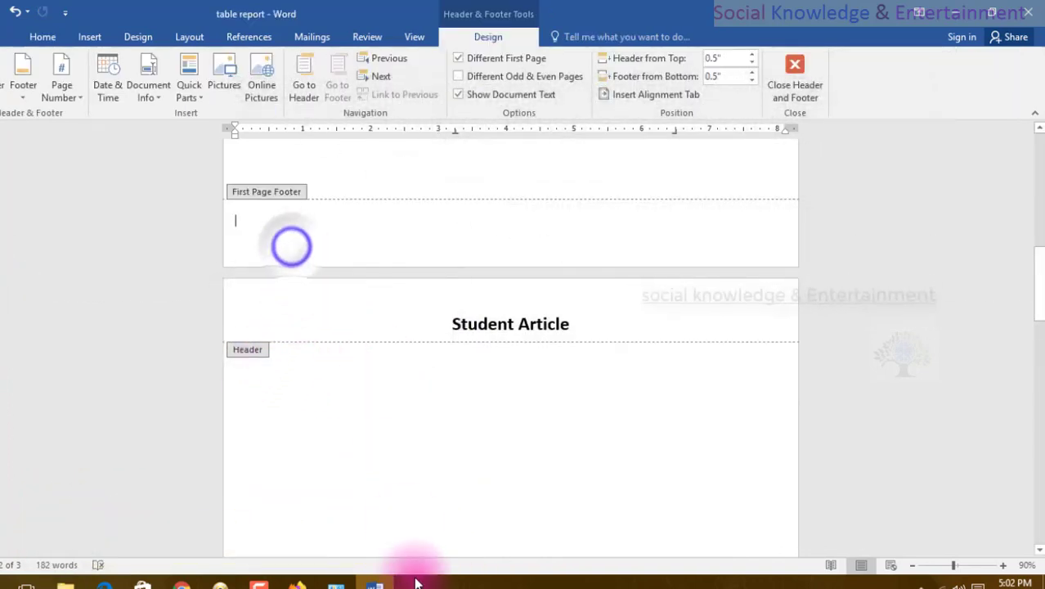
{"action": "left_click", "coordinate": [4, 260]}
{"action": "double_click", "coordinate": [979, 279]}
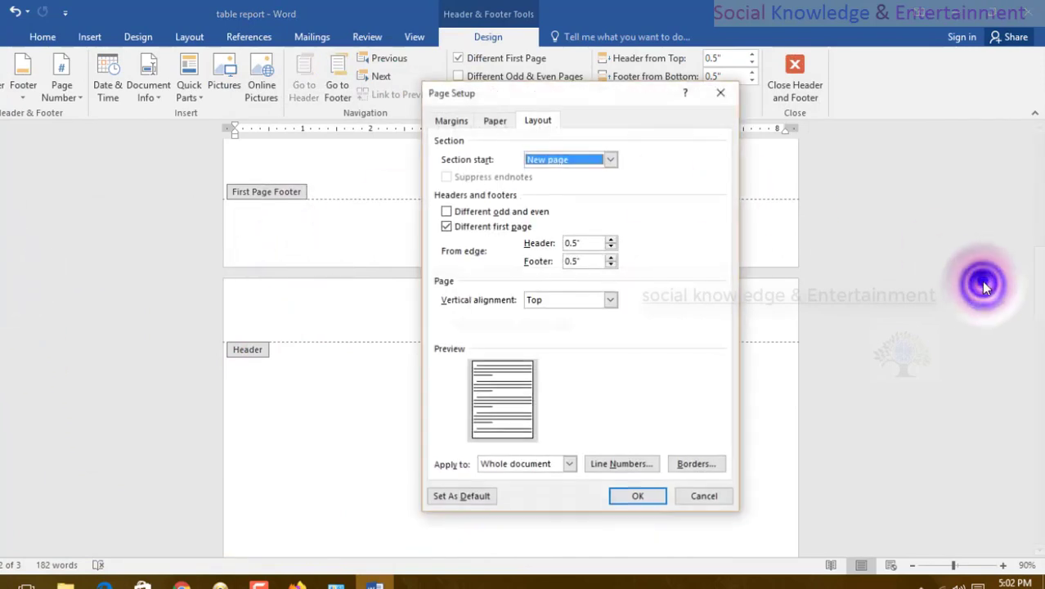
{"action": "left_click", "coordinate": [706, 501]}
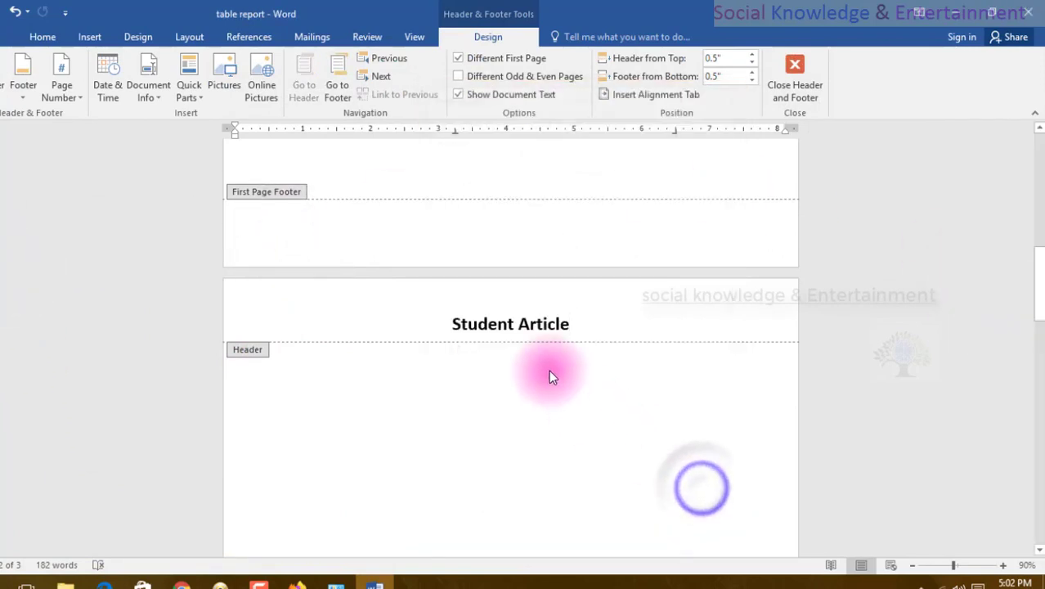
Insert the built-in Retrospect footer into the first-page footer.
{"action": "scroll", "coordinate": [339, 243], "scroll_direction": "up", "scroll_amount": 3}
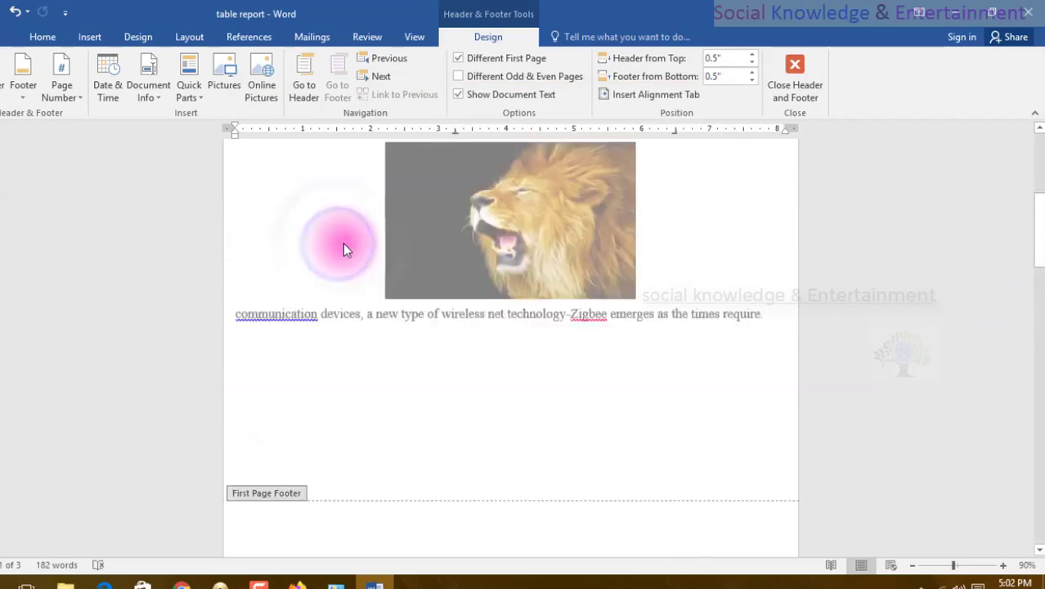
{"action": "scroll", "coordinate": [343, 264], "scroll_direction": "down", "scroll_amount": 20}
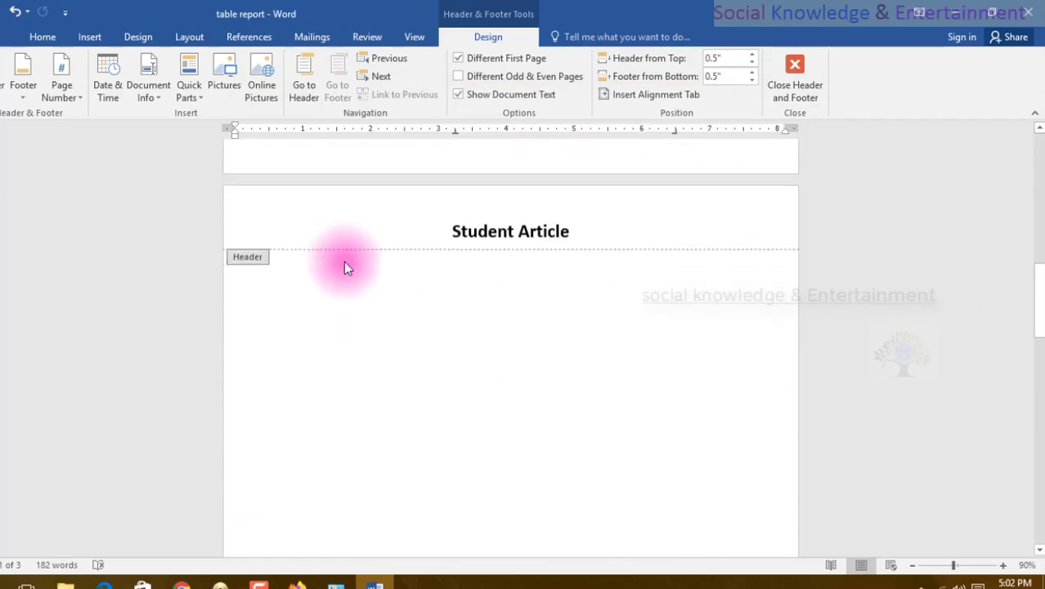
{"action": "scroll", "coordinate": [341, 274], "scroll_direction": "up", "scroll_amount": 15}
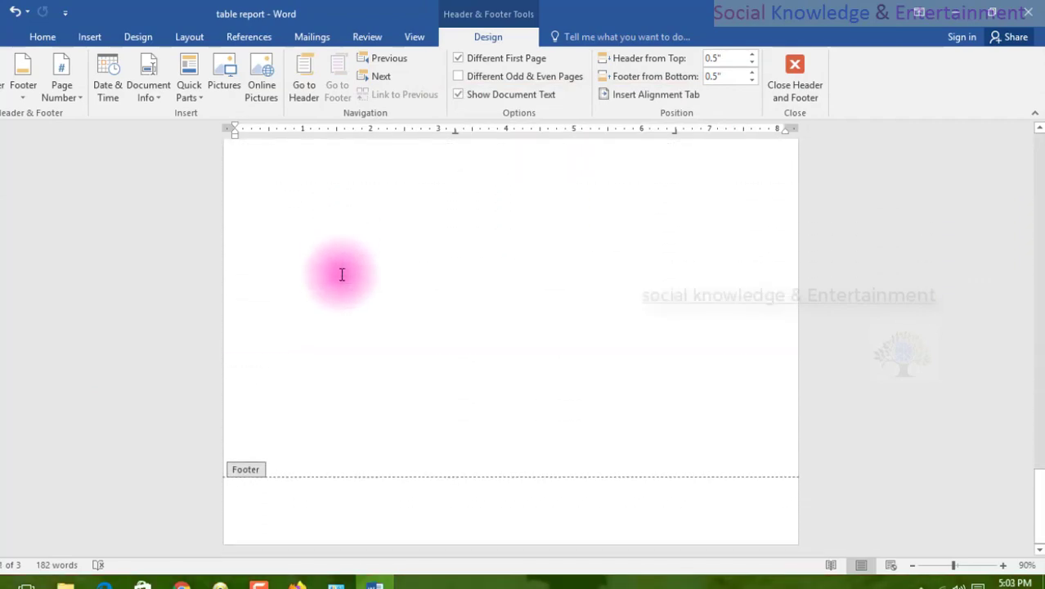
{"action": "scroll", "coordinate": [337, 276], "scroll_direction": "up", "scroll_amount": 8}
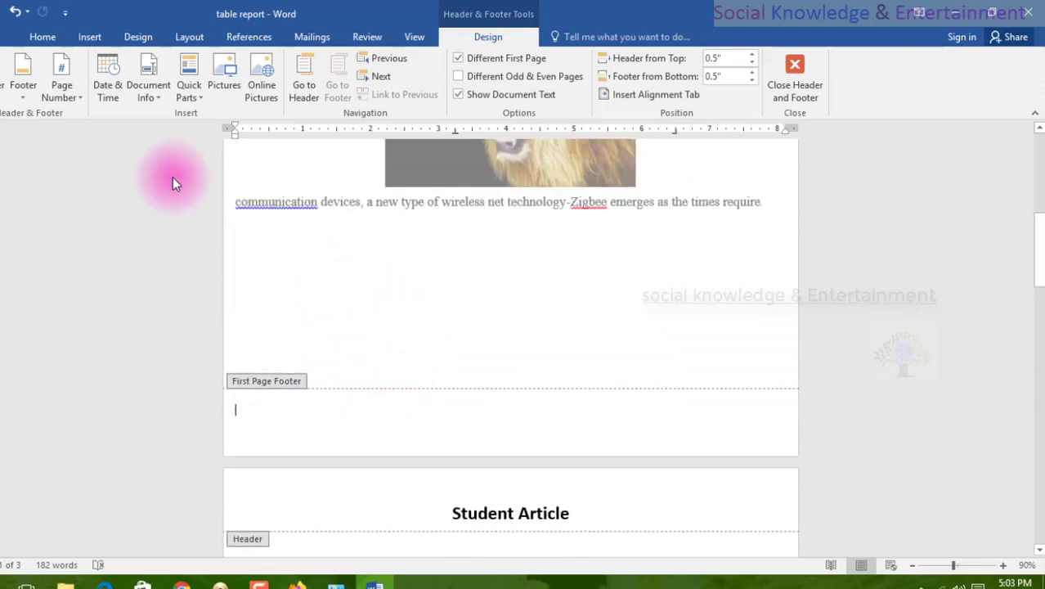
{"action": "left_click", "coordinate": [78, 42]}
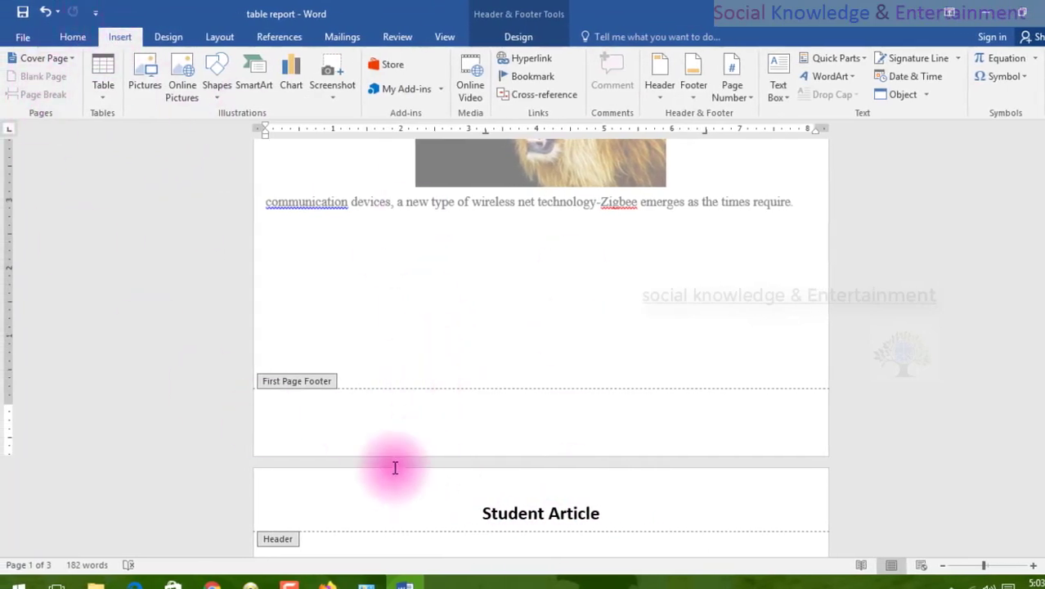
{"action": "right_click", "coordinate": [391, 425]}
{"action": "left_click", "coordinate": [392, 423]}
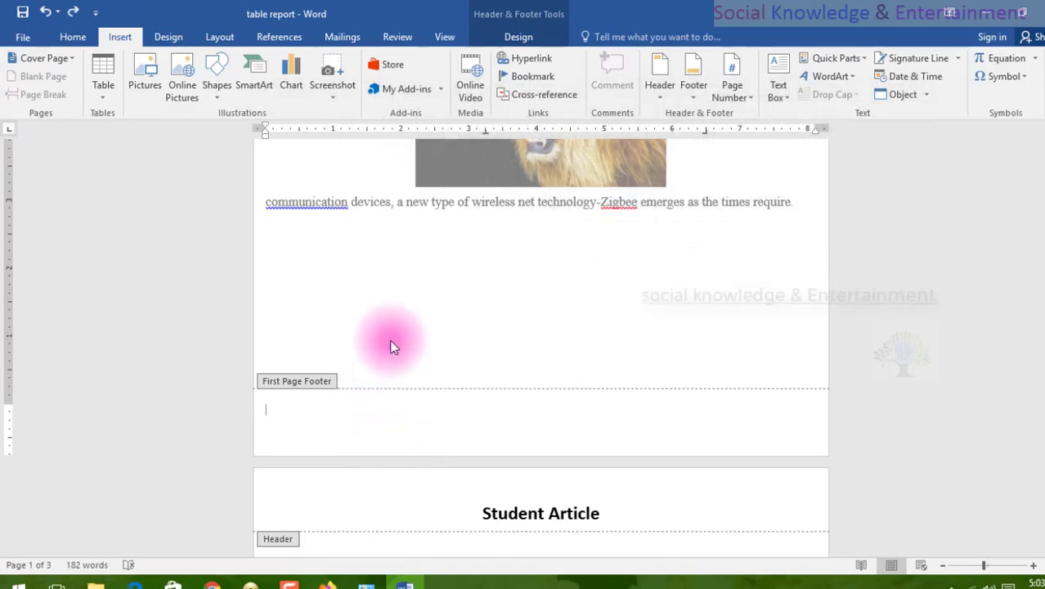
{"action": "left_click", "coordinate": [502, 37]}
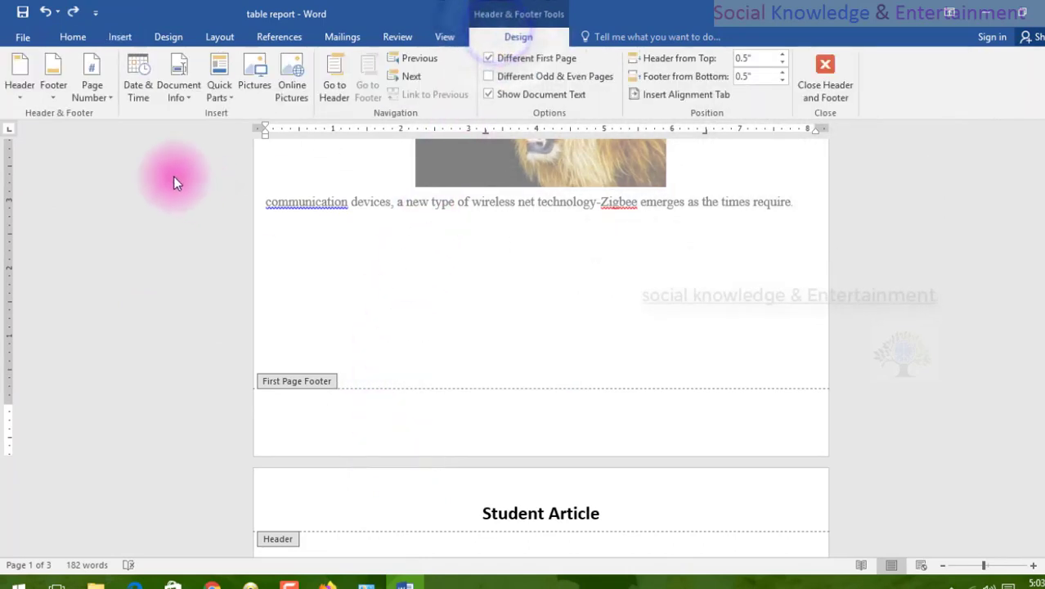
{"action": "left_click", "coordinate": [54, 88]}
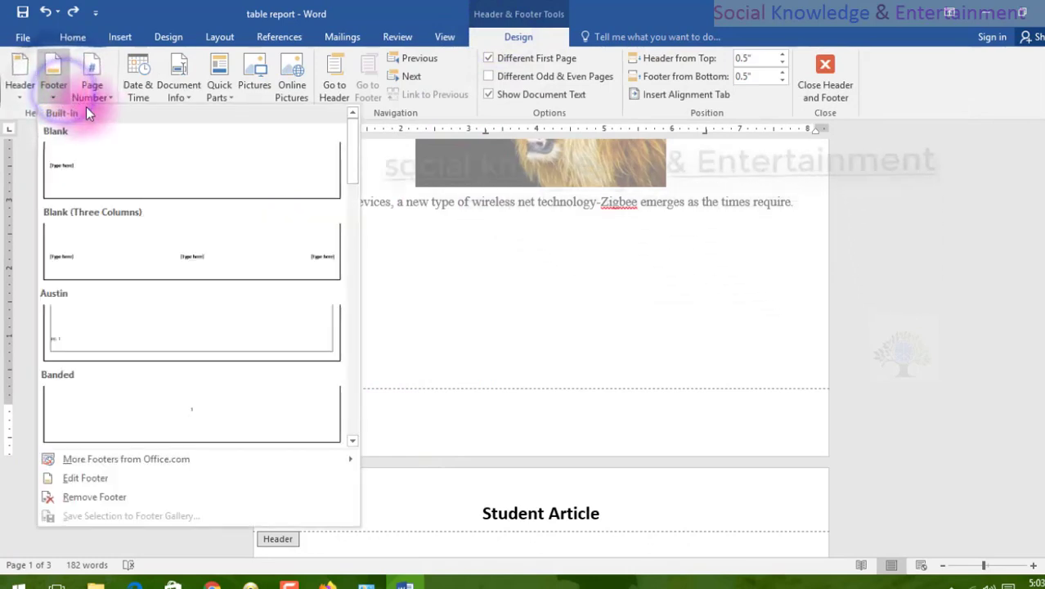
{"action": "scroll", "coordinate": [104, 323], "scroll_direction": "down", "scroll_amount": 5}
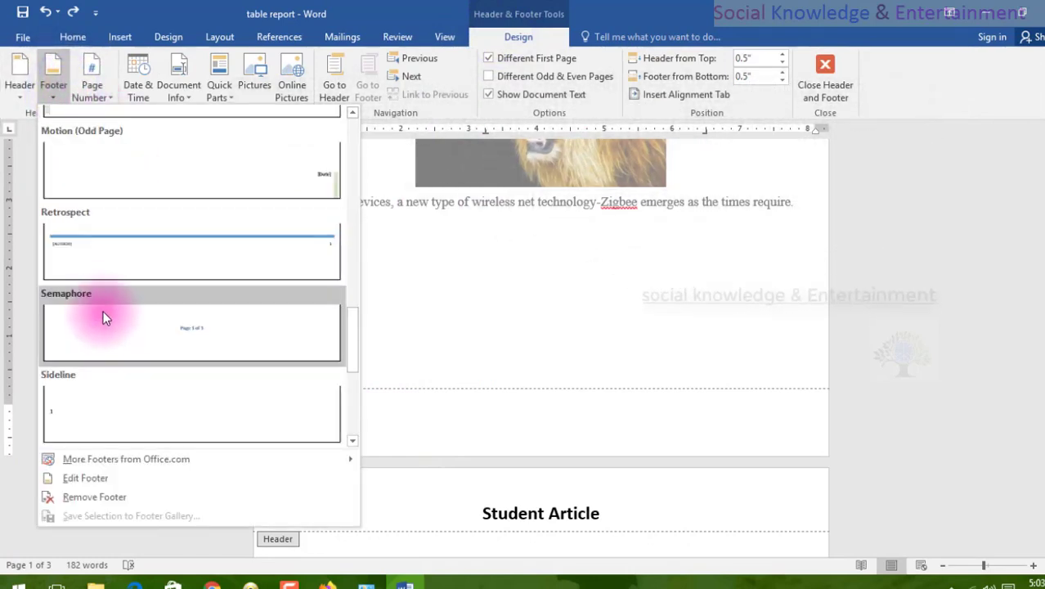
{"action": "left_click", "coordinate": [116, 266]}
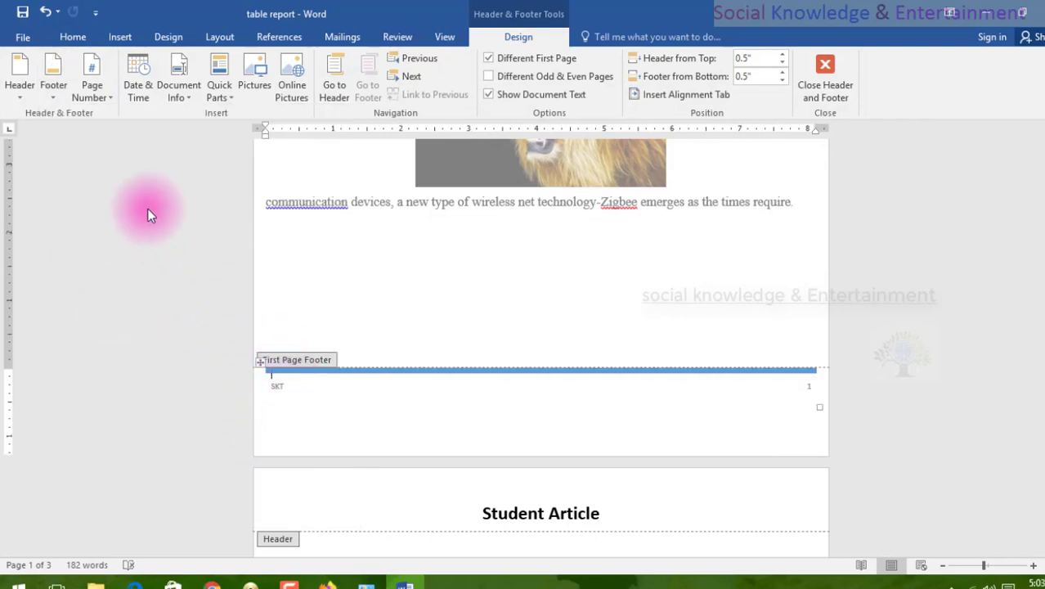
Undo the Retrospect footer insertion and return to the body of the first page.
{"action": "left_click", "coordinate": [53, 81]}
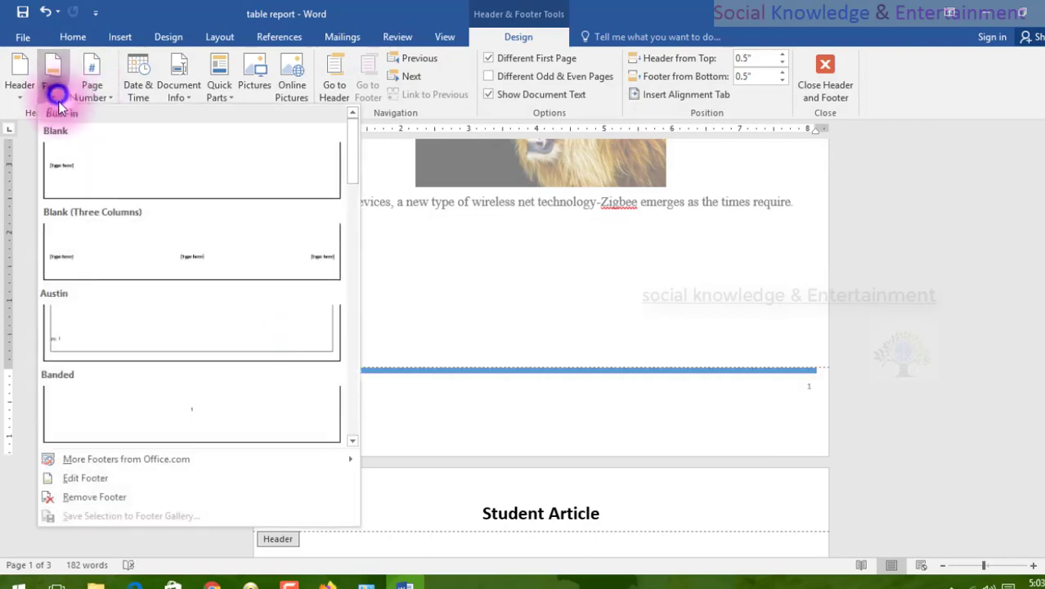
{"action": "scroll", "coordinate": [103, 196], "scroll_direction": "down", "scroll_amount": 10}
{"action": "left_click", "coordinate": [568, 326]}
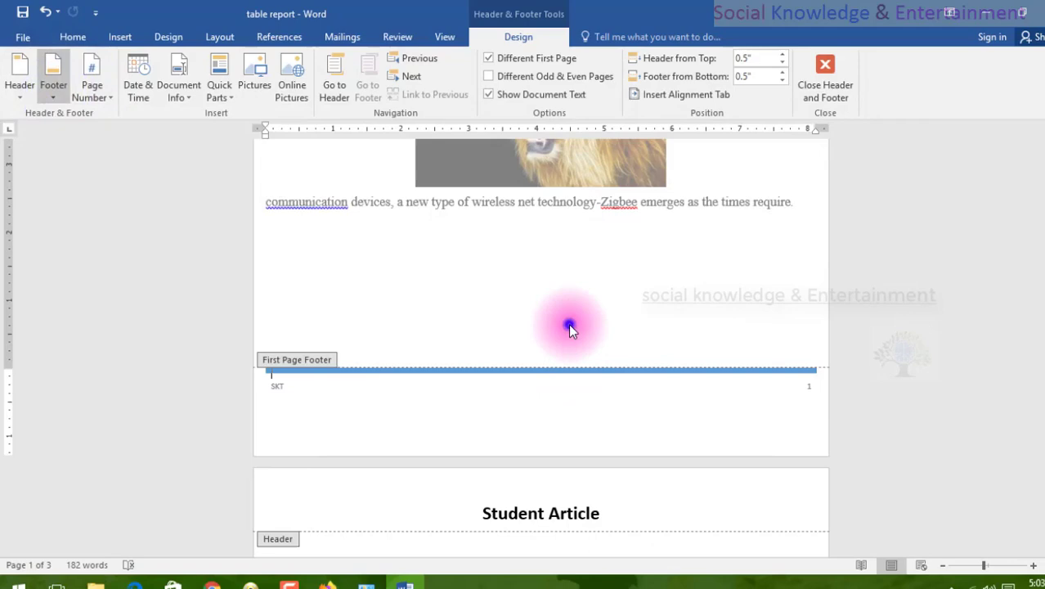
{"action": "left_click", "coordinate": [871, 345]}
{"action": "key", "text": "ctrl+z"}
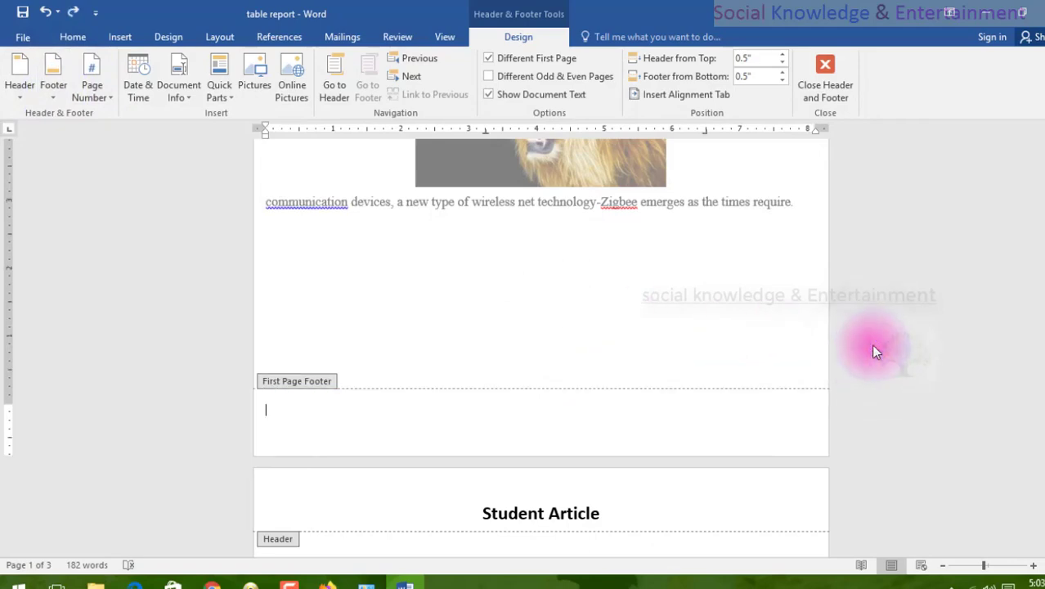
{"action": "key", "text": "ctrl+z"}
{"action": "scroll", "coordinate": [801, 345], "scroll_direction": "up", "scroll_amount": 6}
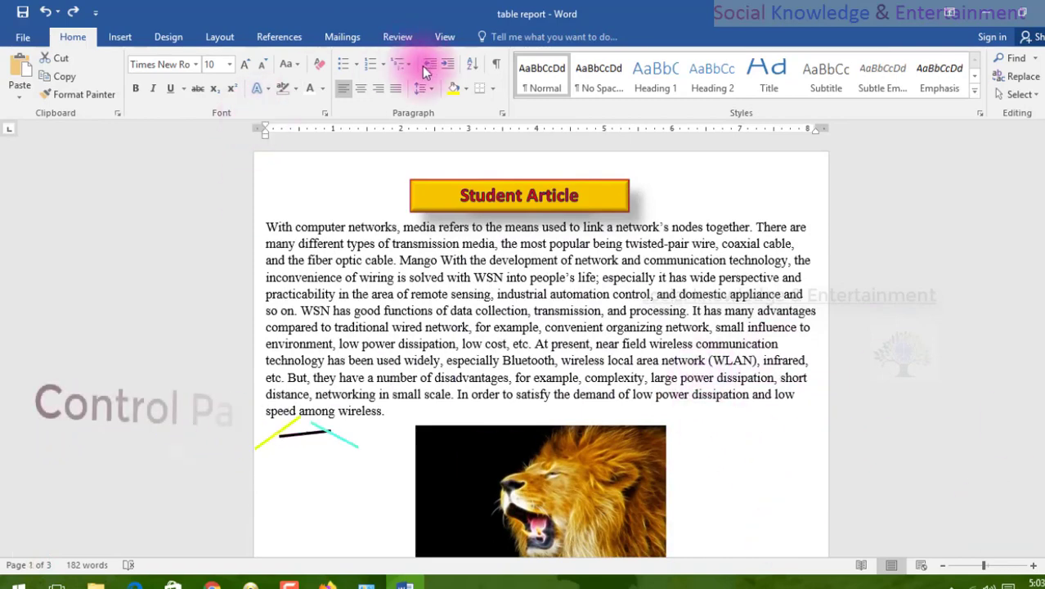
{"action": "left_click", "coordinate": [219, 36]}
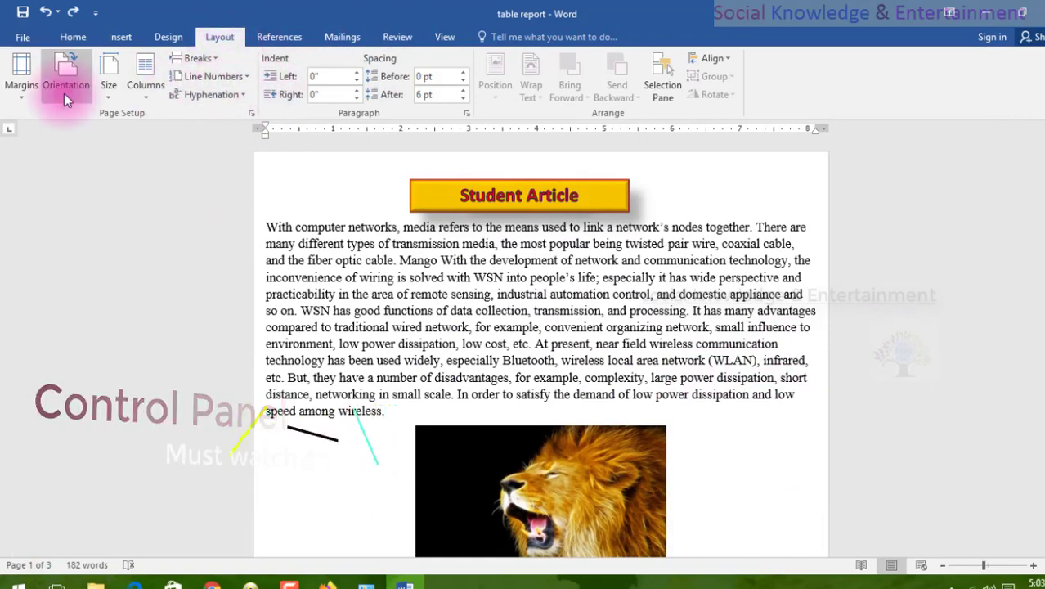
{"action": "left_click", "coordinate": [270, 37]}
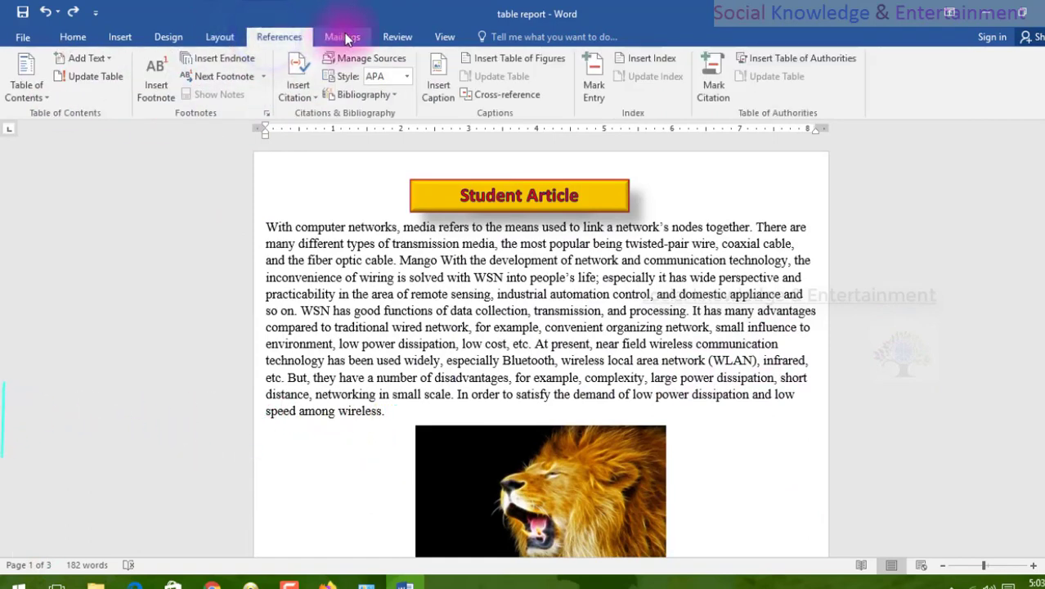
{"action": "left_click", "coordinate": [342, 37]}
{"action": "left_click", "coordinate": [399, 39]}
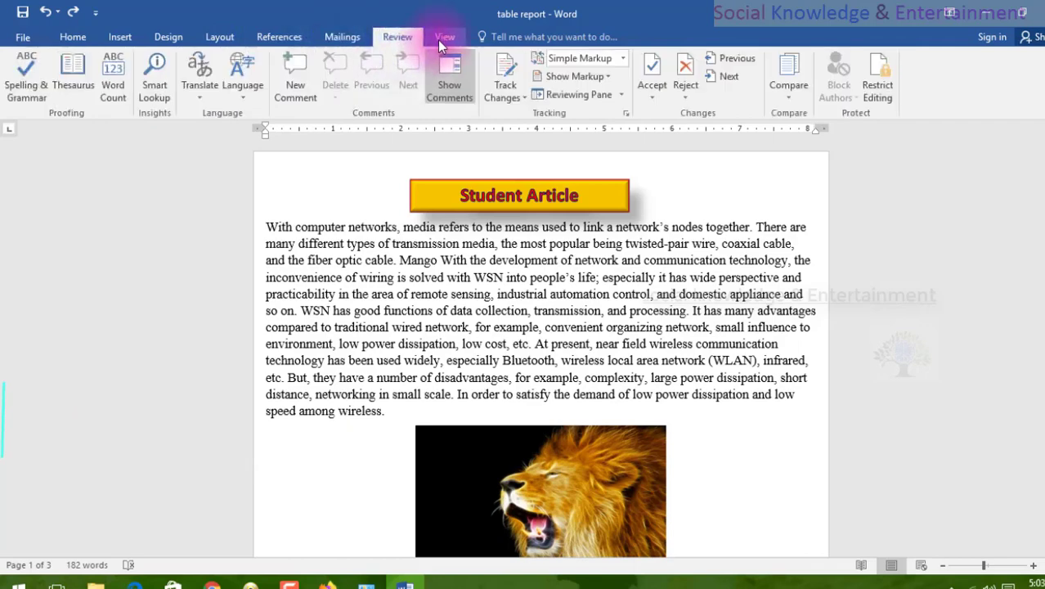
{"action": "left_click", "coordinate": [440, 38]}
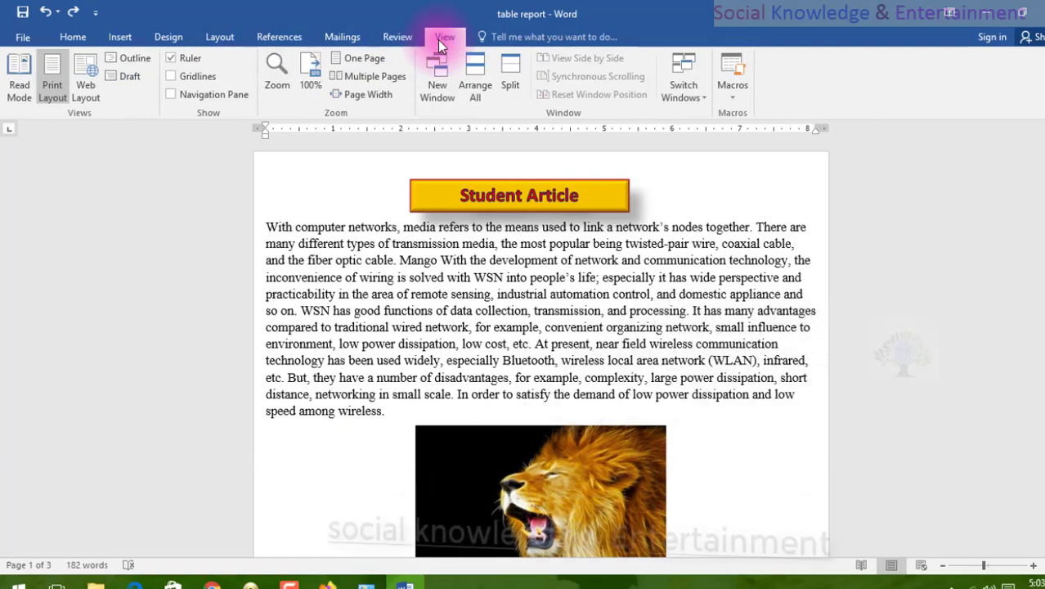
Insert page numbers at the top of the page in the Plain Number 3 style.
{"action": "left_click", "coordinate": [107, 38]}
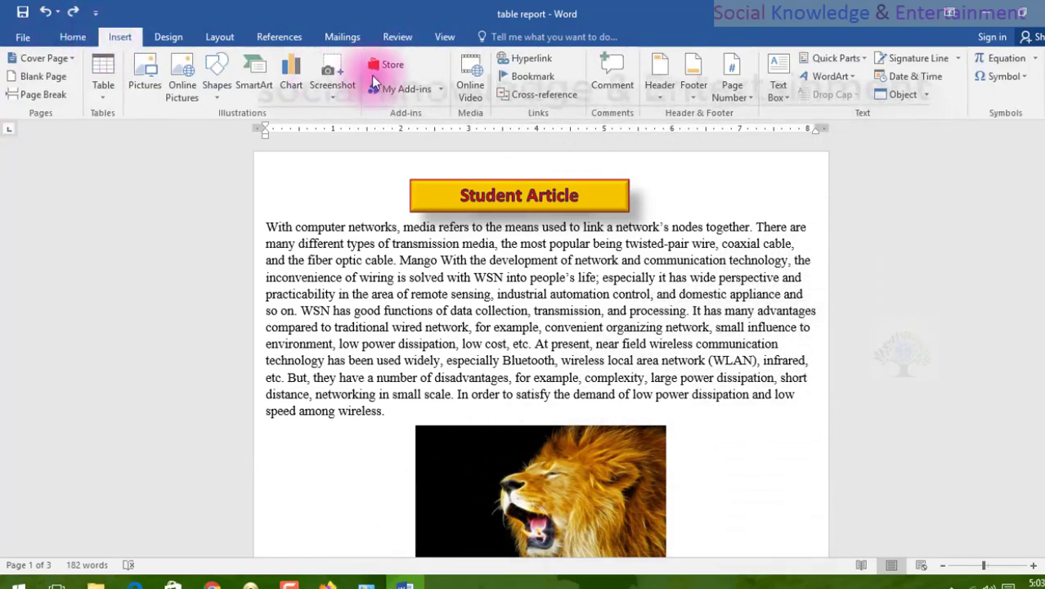
{"action": "left_click", "coordinate": [724, 102]}
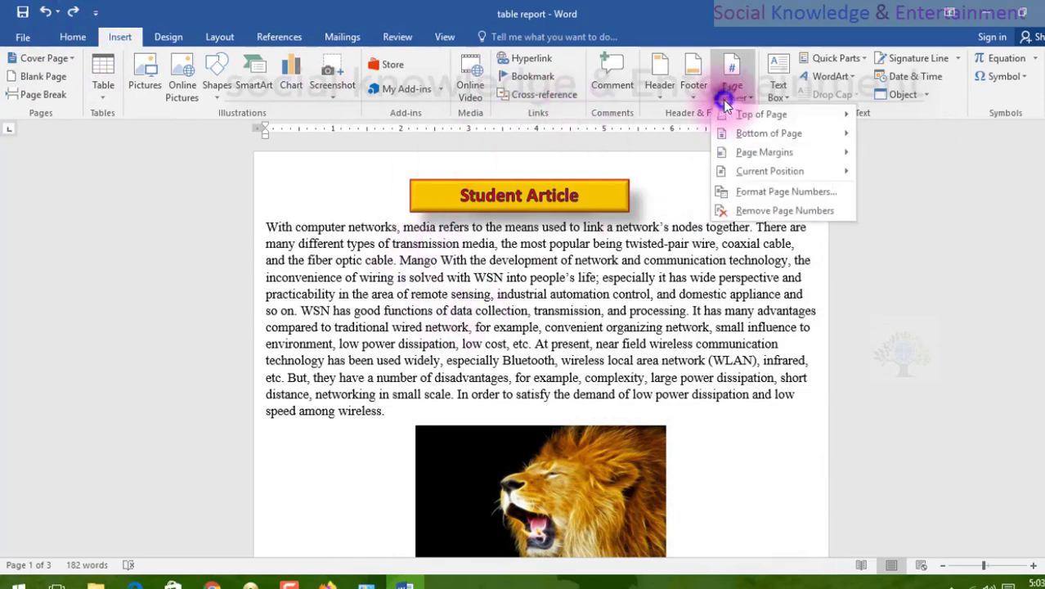
{"action": "left_click", "coordinate": [738, 115]}
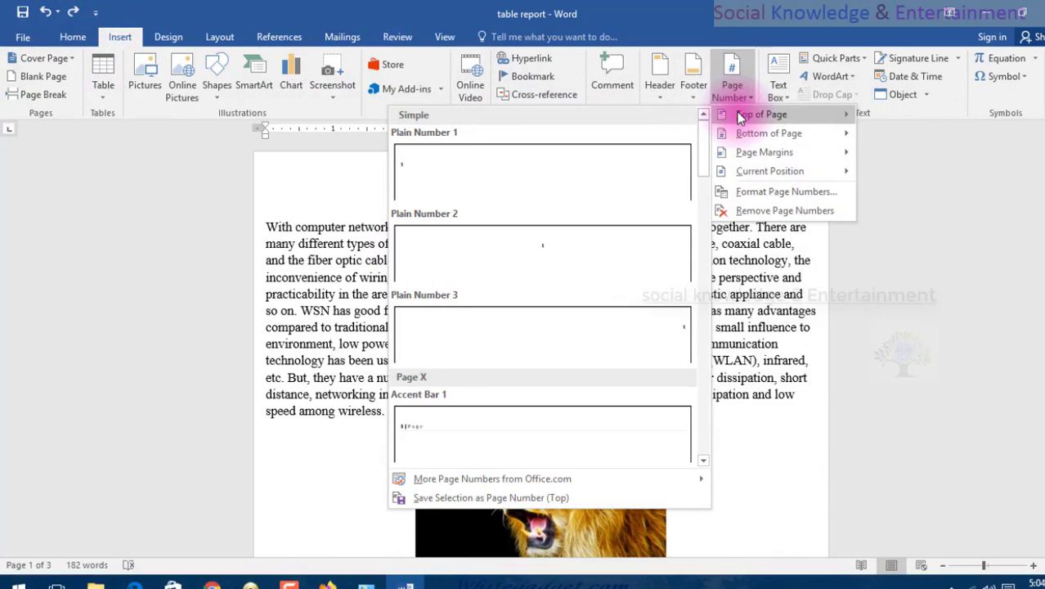
{"action": "left_click", "coordinate": [663, 173]}
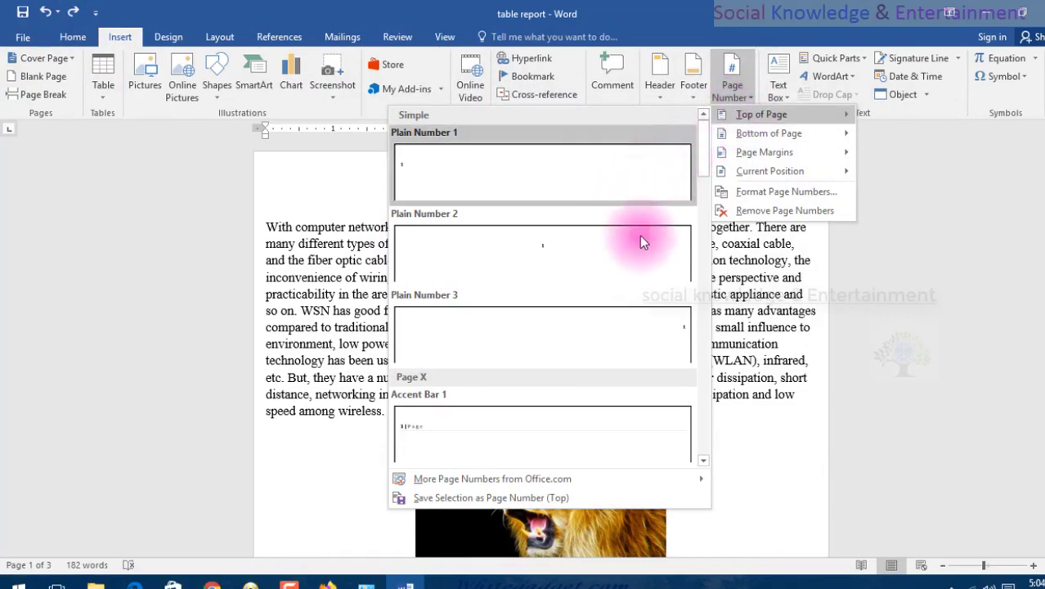
{"action": "left_click", "coordinate": [638, 329]}
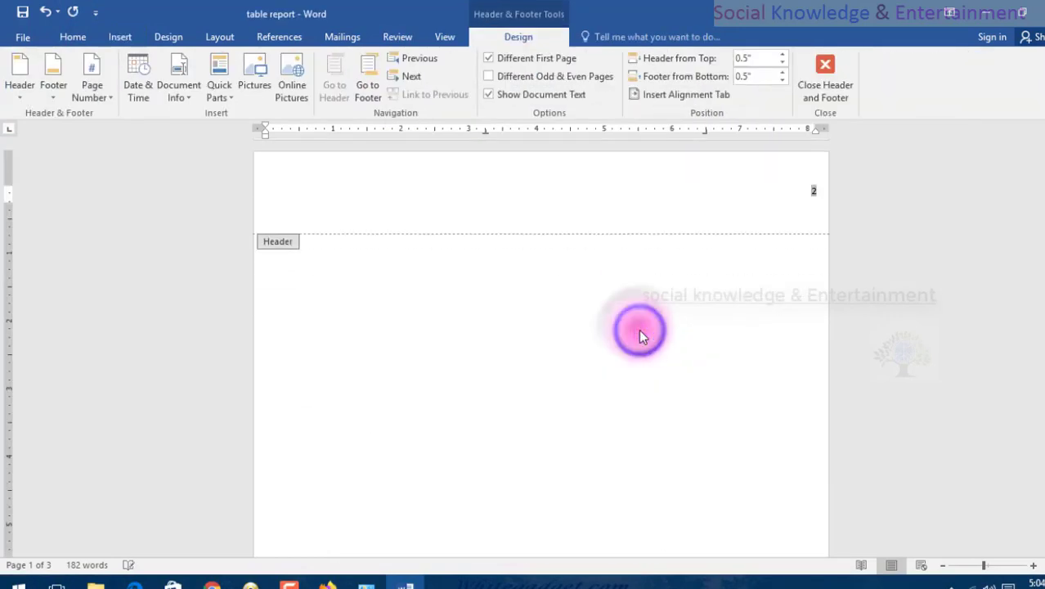
Check the header and footer areas of the first page for the inserted page number.
{"action": "double_click", "coordinate": [720, 311]}
{"action": "left_click", "coordinate": [1002, 272]}
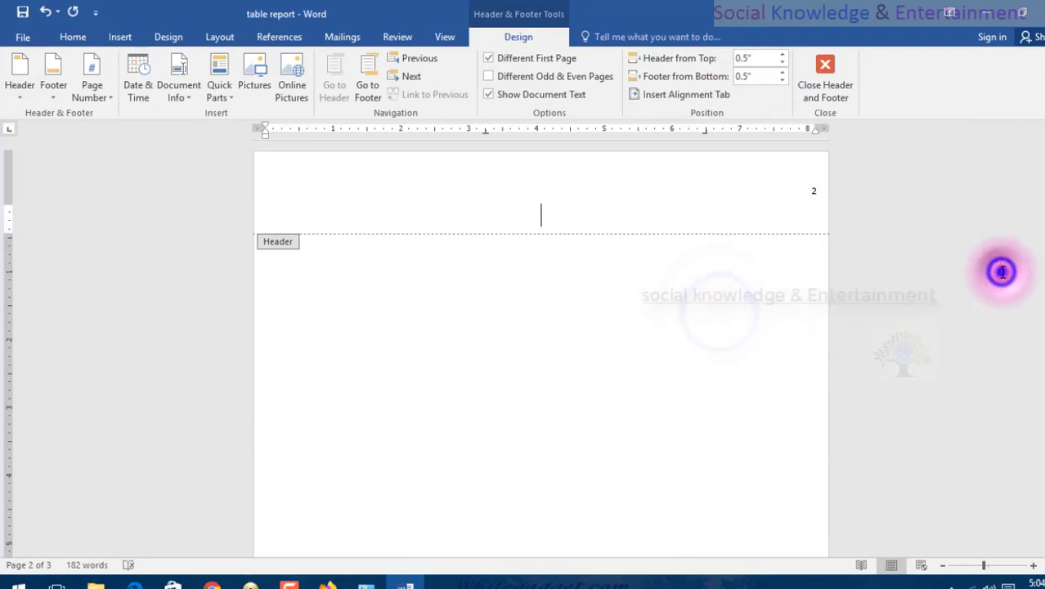
{"action": "scroll", "coordinate": [685, 278], "scroll_direction": "up", "scroll_amount": 5}
{"action": "scroll", "coordinate": [688, 275], "scroll_direction": "up", "scroll_amount": 5}
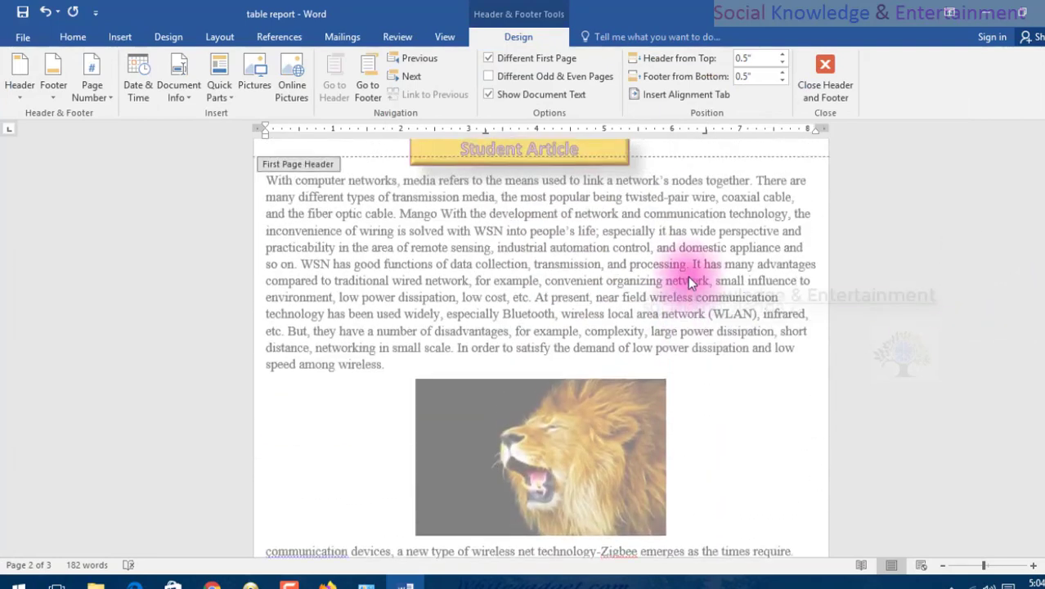
{"action": "scroll", "coordinate": [722, 182], "scroll_direction": "down", "scroll_amount": 5}
{"action": "left_click", "coordinate": [721, 184]}
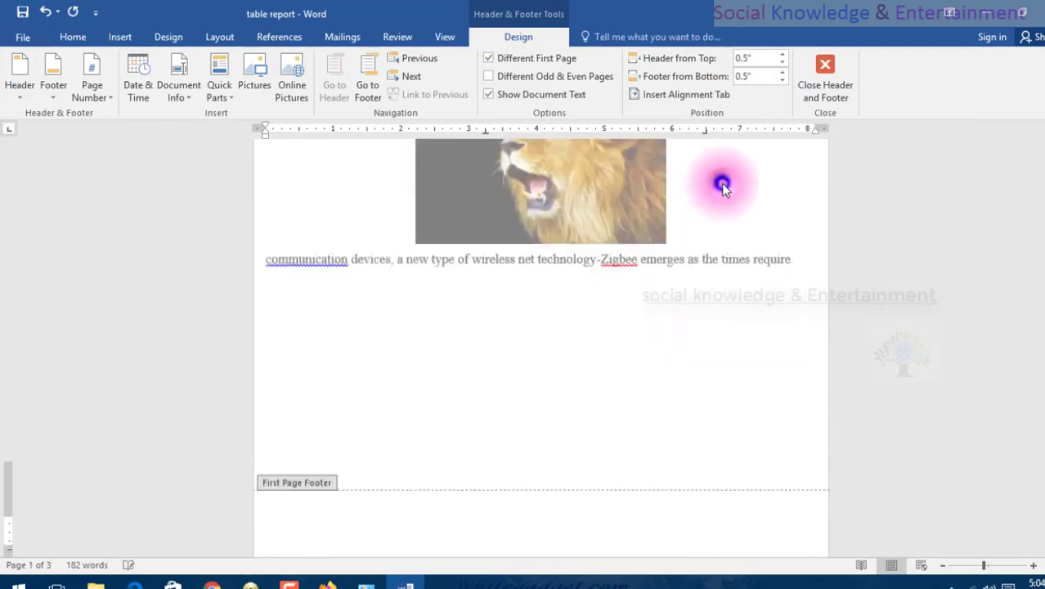
{"action": "scroll", "coordinate": [650, 309], "scroll_direction": "up", "scroll_amount": 4}
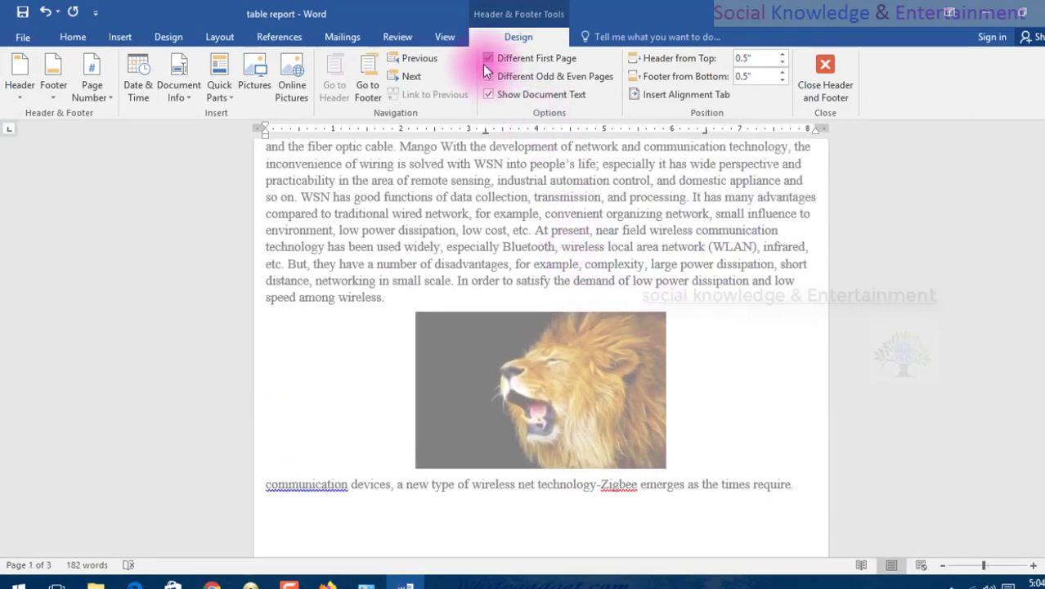
Return from the header to the document body and enlarge the first page's top margin.
{"action": "double_click", "coordinate": [115, 315]}
{"action": "double_click", "coordinate": [521, 180]}
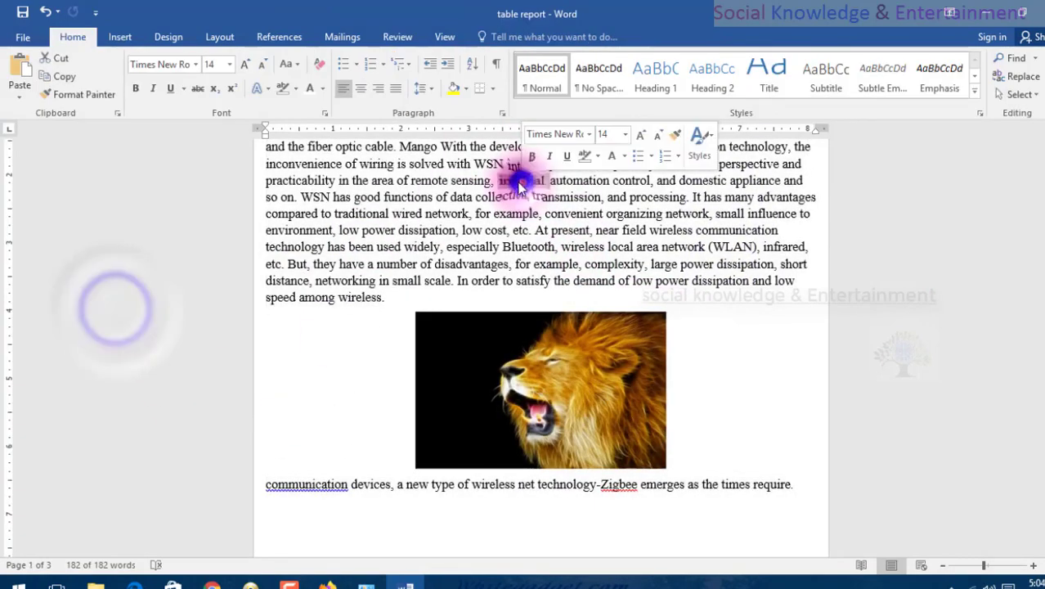
{"action": "scroll", "coordinate": [496, 164], "scroll_direction": "up", "scroll_amount": 2}
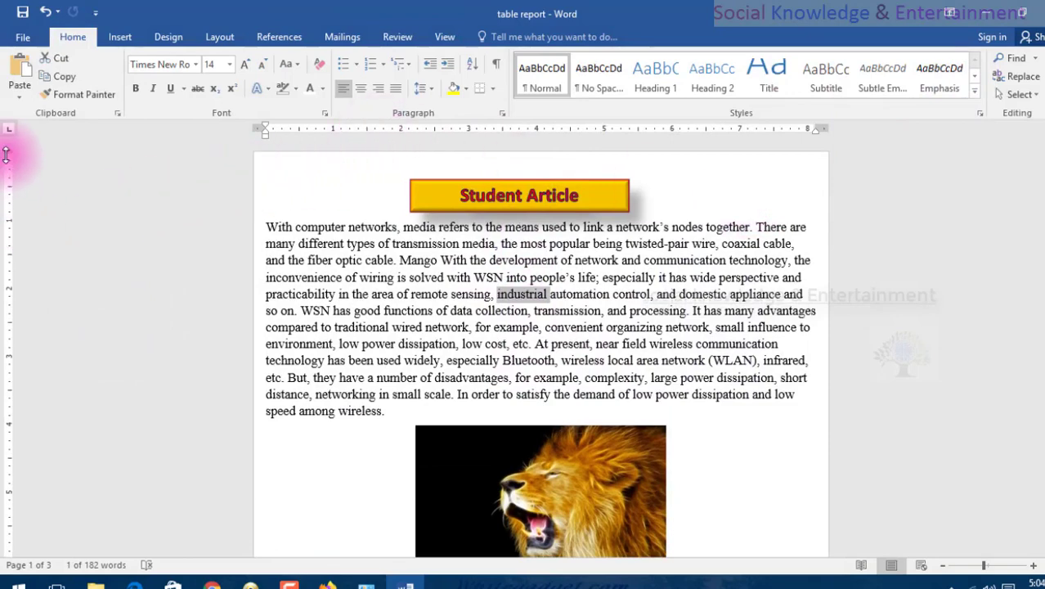
{"action": "left_click_drag", "start_coordinate": [6, 155], "coordinate": [6, 239]}
Turn off Different First Page for the header, reduce the top margin, and return to the document body.
{"action": "double_click", "coordinate": [515, 184]}
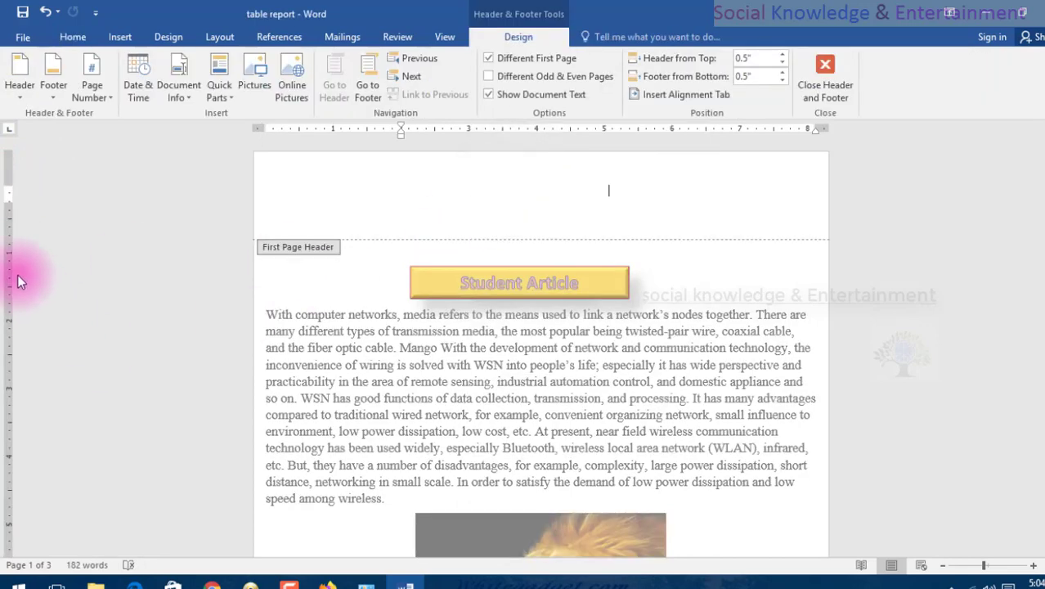
{"action": "left_click", "coordinate": [532, 65]}
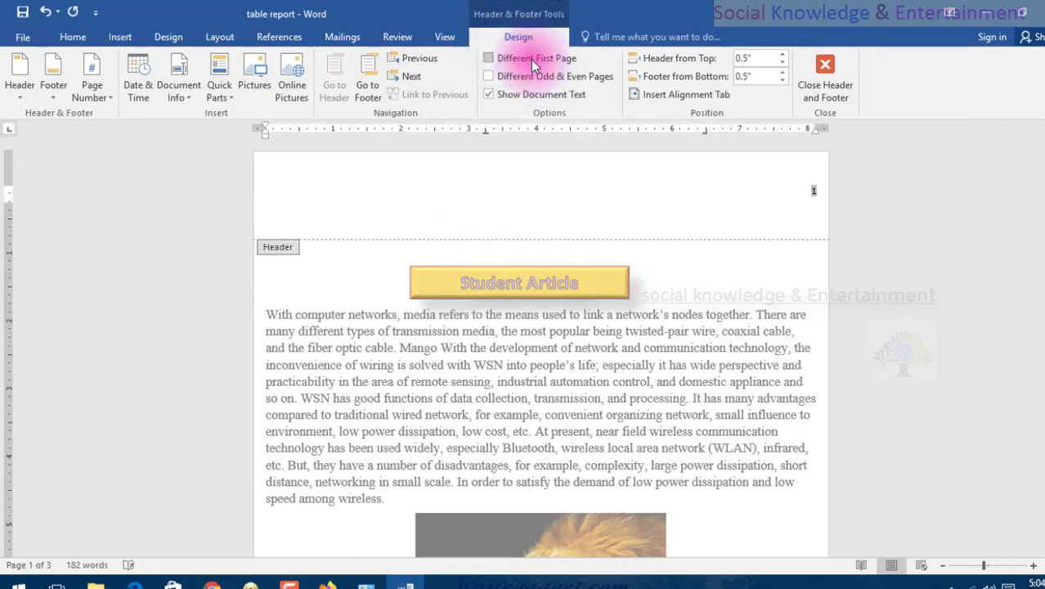
{"action": "left_click", "coordinate": [532, 63]}
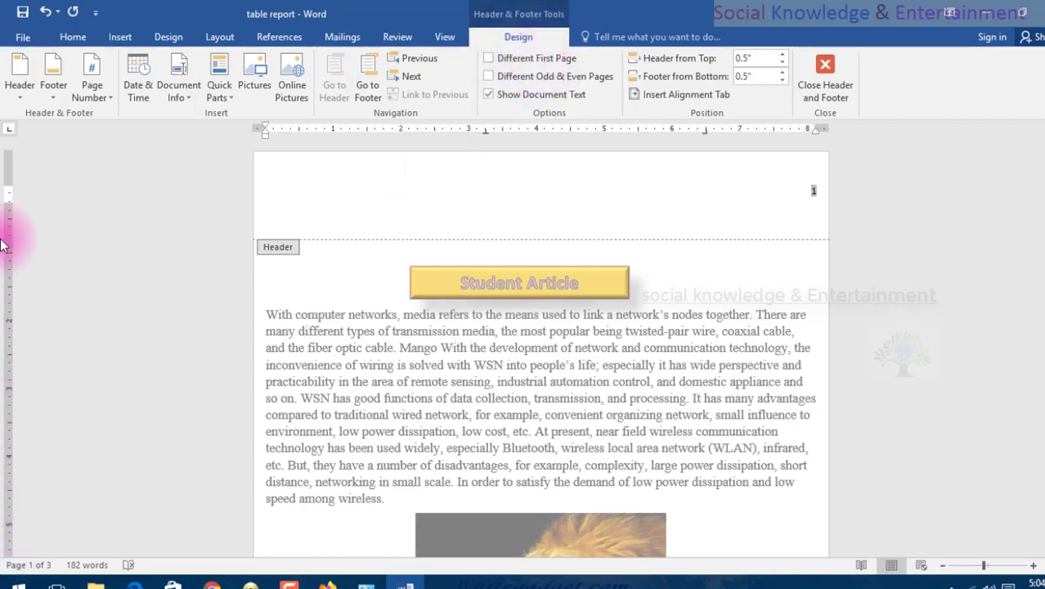
{"action": "left_click_drag", "start_coordinate": [10, 200], "coordinate": [2, 143]}
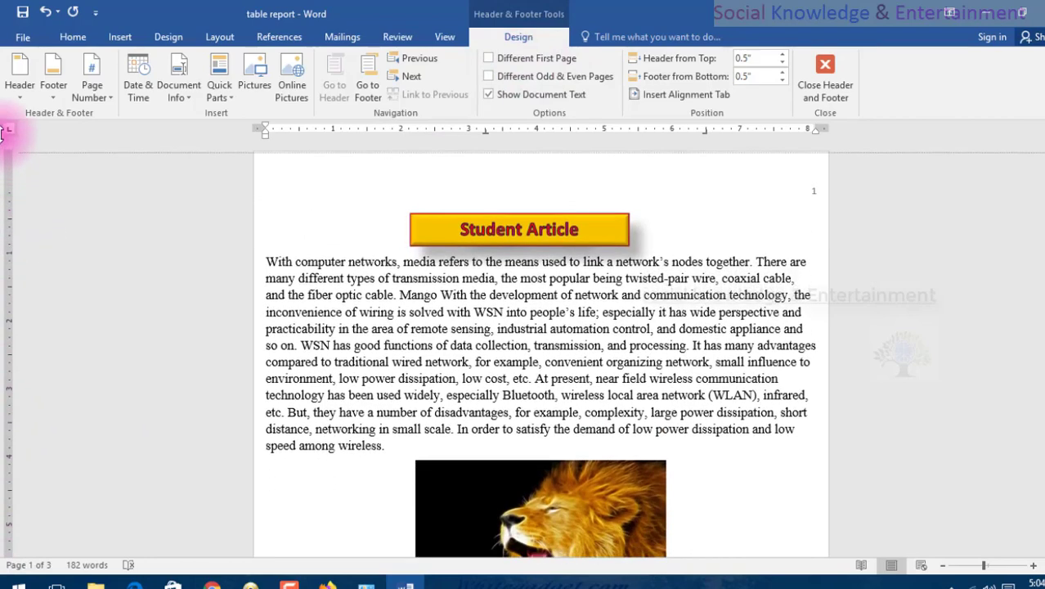
{"action": "double_click", "coordinate": [98, 262]}
Insert the built-in ViewMaster (Horizontal) footer into the document.
{"action": "scroll", "coordinate": [953, 245], "scroll_direction": "down", "scroll_amount": 8}
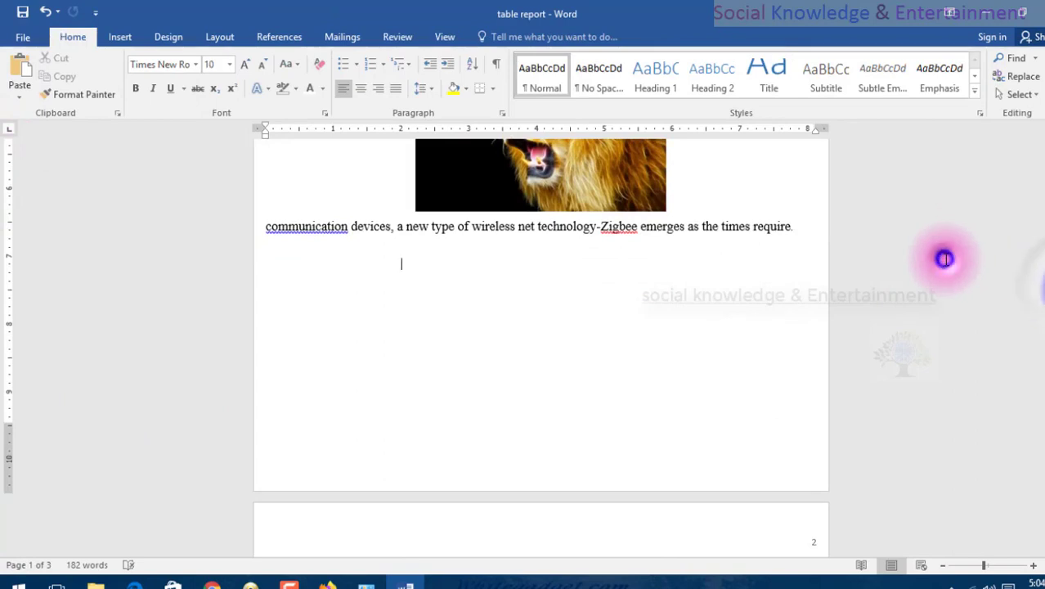
{"action": "scroll", "coordinate": [805, 508], "scroll_direction": "down", "scroll_amount": 5}
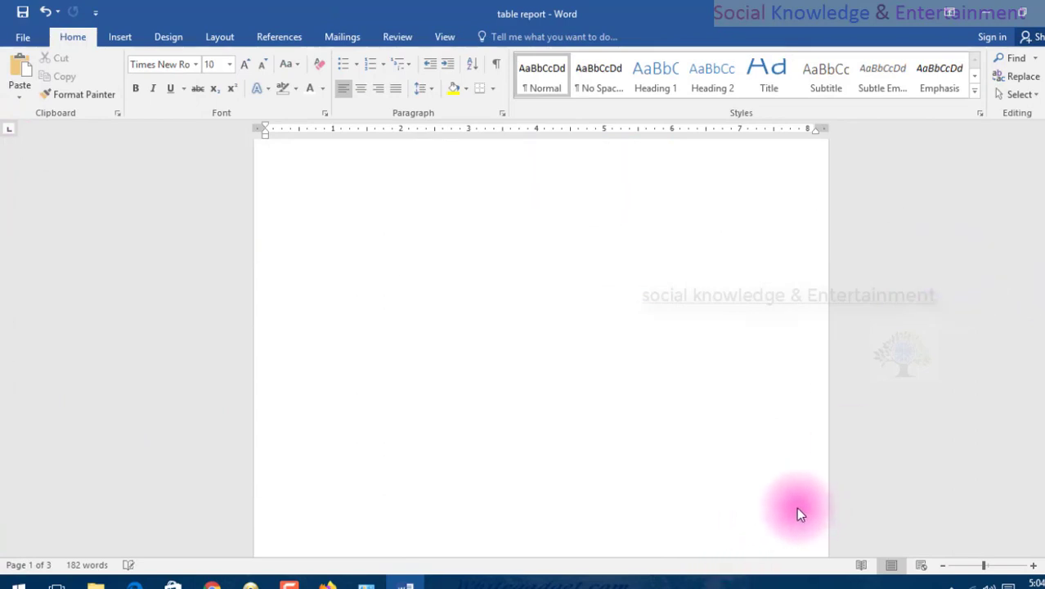
{"action": "scroll", "coordinate": [797, 511], "scroll_direction": "down", "scroll_amount": 5}
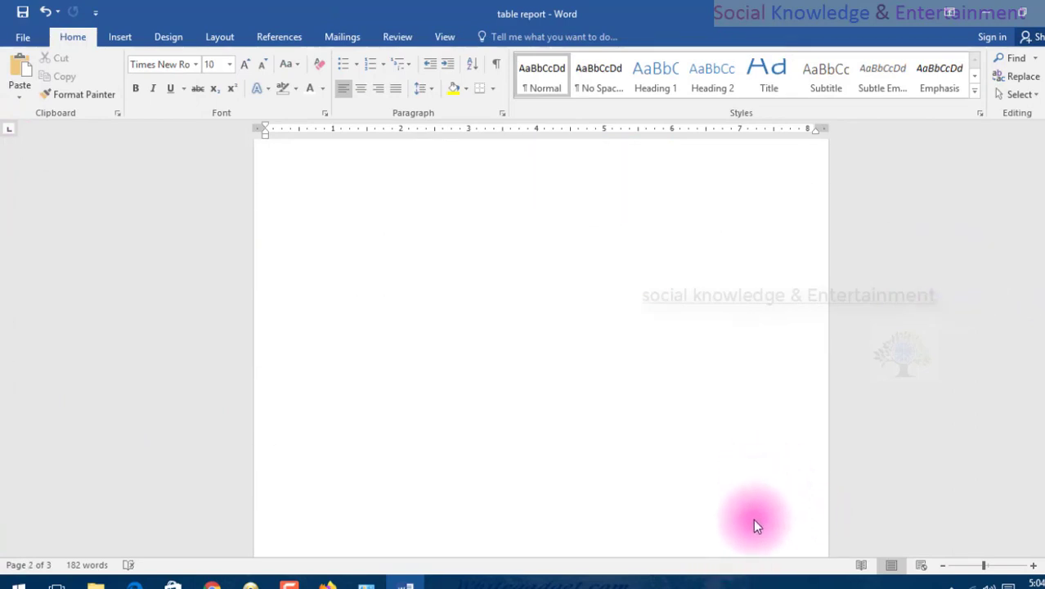
{"action": "scroll", "coordinate": [752, 519], "scroll_direction": "up", "scroll_amount": 12}
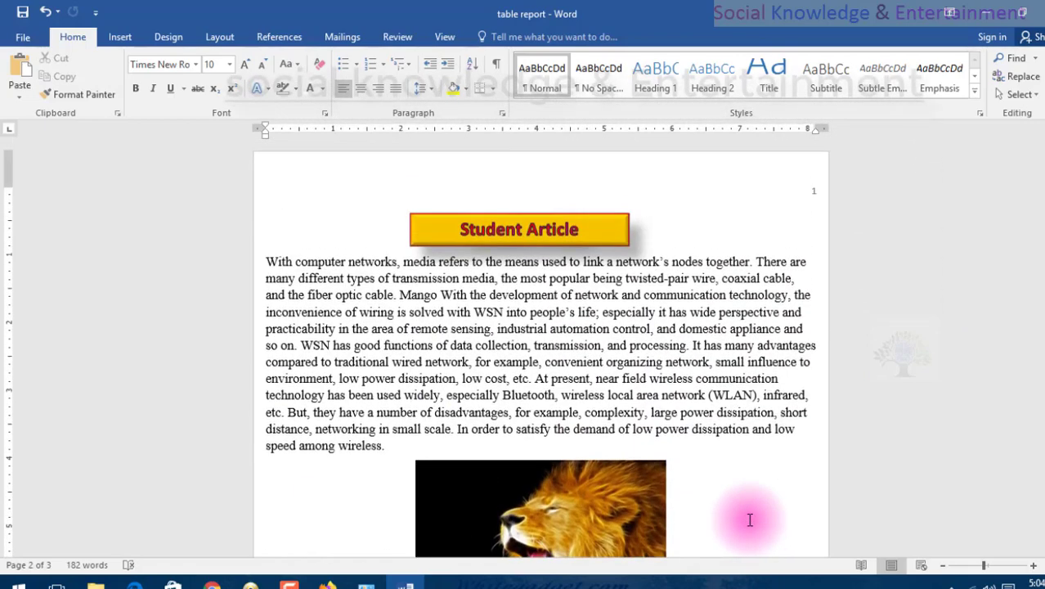
{"action": "left_click", "coordinate": [120, 34]}
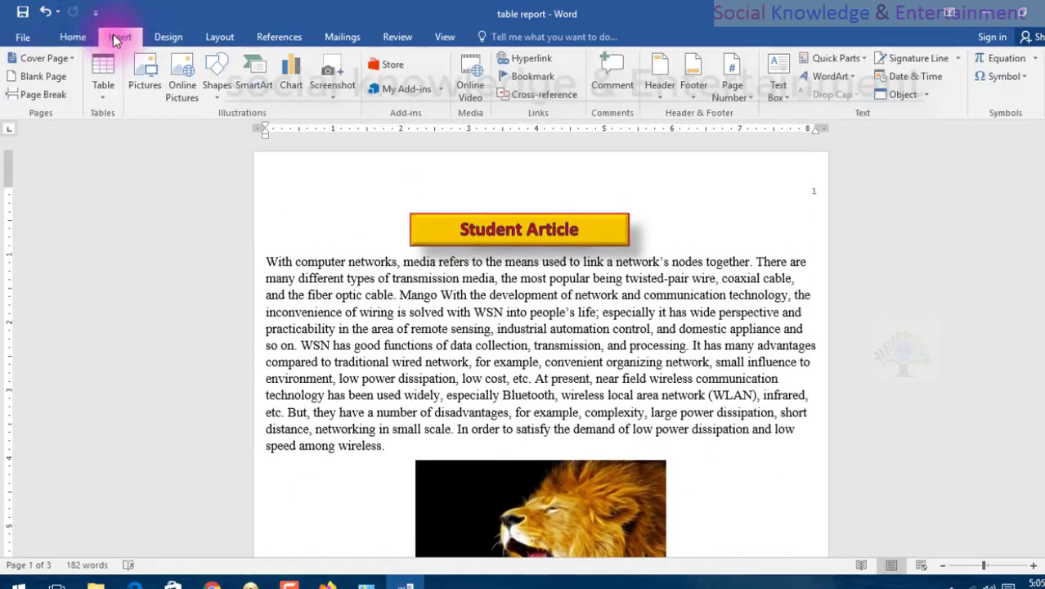
{"action": "left_click", "coordinate": [694, 104]}
{"action": "scroll", "coordinate": [724, 315], "scroll_direction": "down", "scroll_amount": 10}
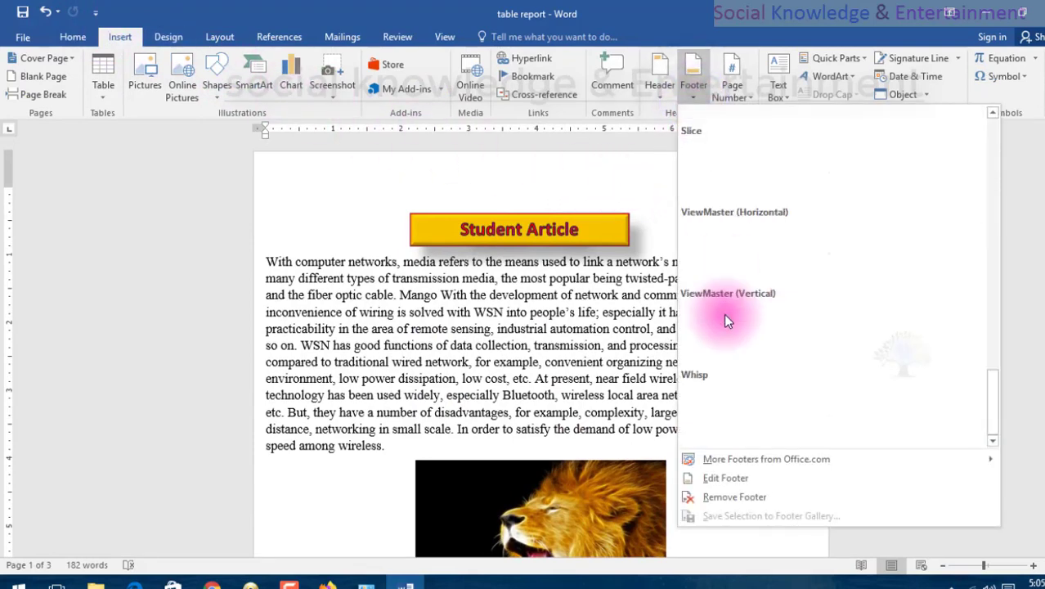
{"action": "left_click", "coordinate": [742, 269]}
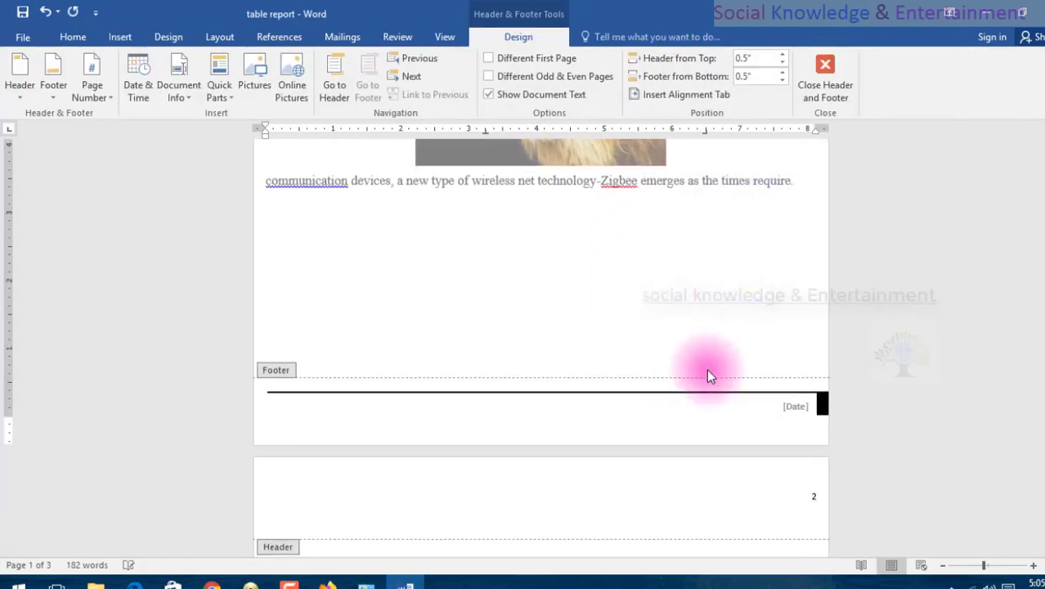
Set the footer's date field to May 20, 2020.
{"action": "left_click", "coordinate": [790, 406]}
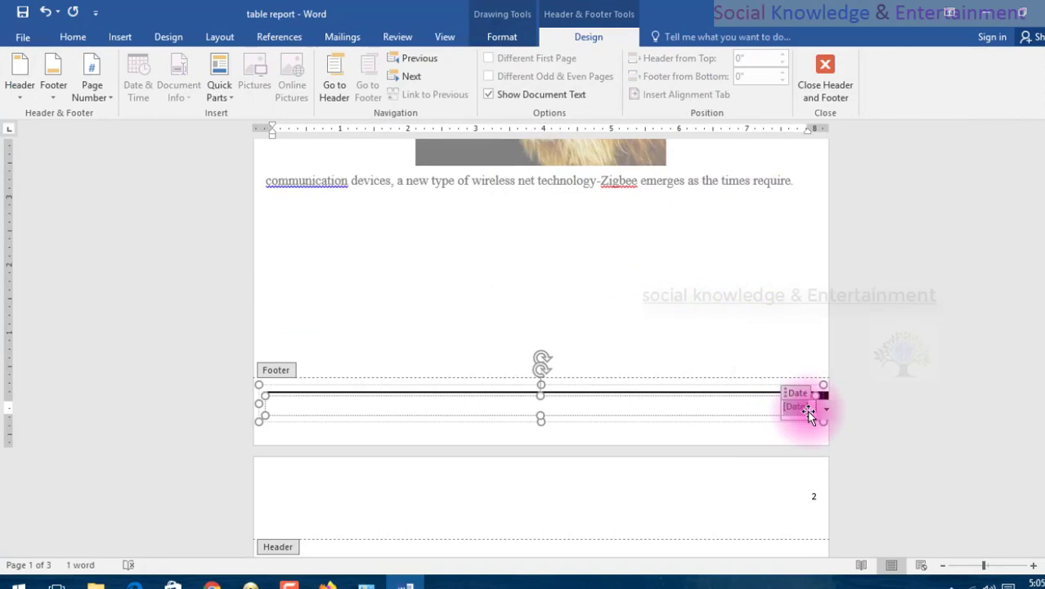
{"action": "type", "text": "1"}
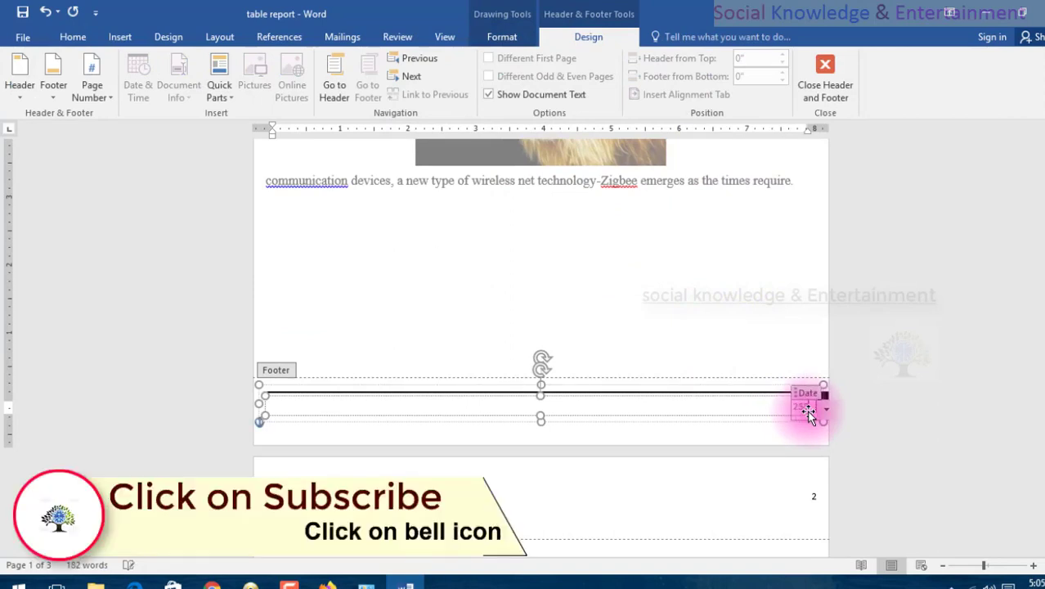
{"action": "type", "text": "5252020"}
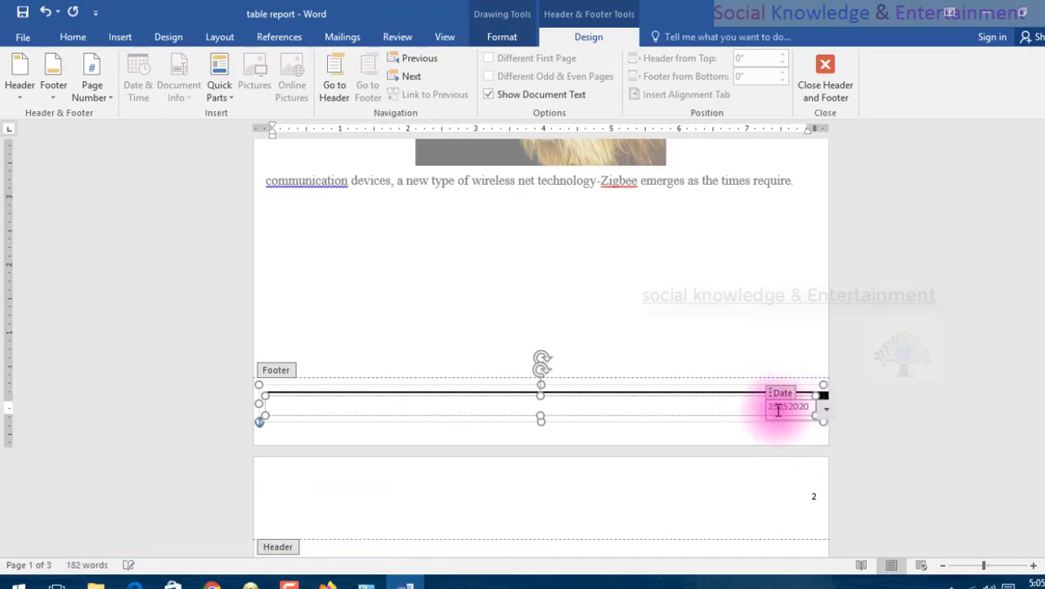
{"action": "left_click", "coordinate": [778, 413]}
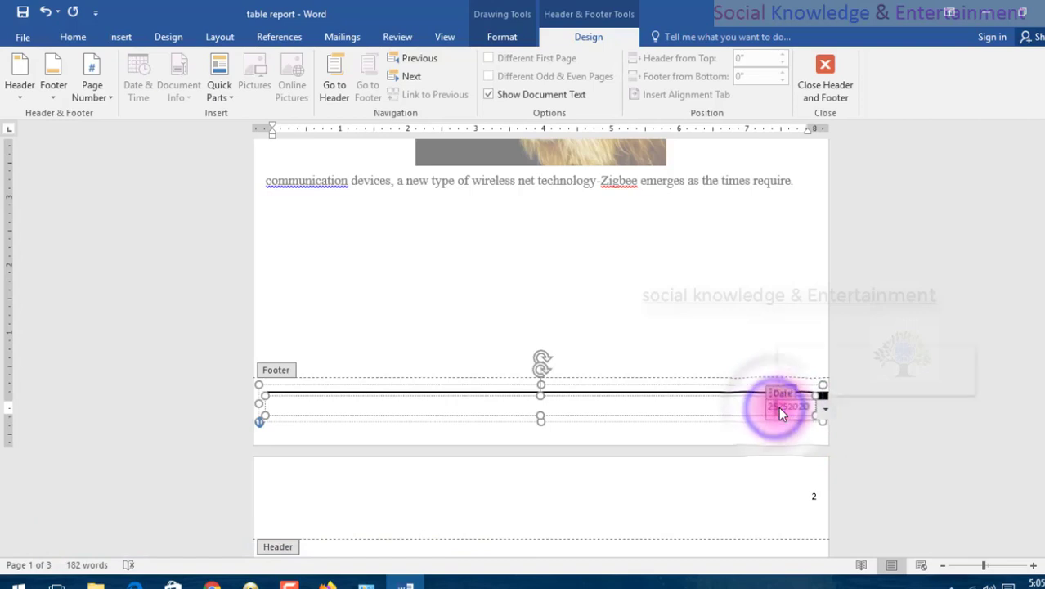
{"action": "double_click", "coordinate": [779, 411]}
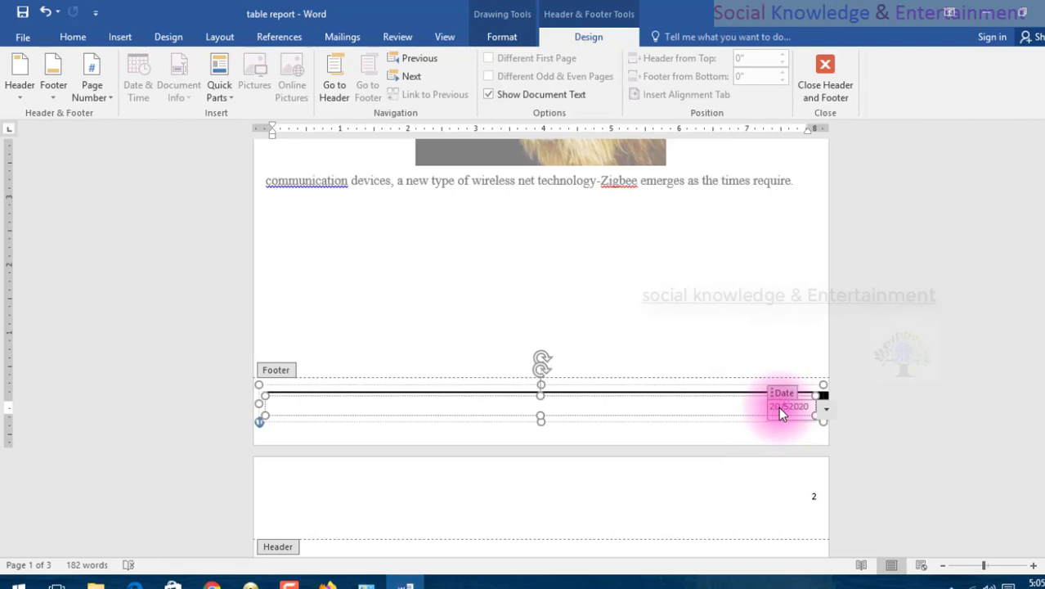
{"action": "left_click", "coordinate": [820, 412]}
{"action": "left_click", "coordinate": [843, 433]}
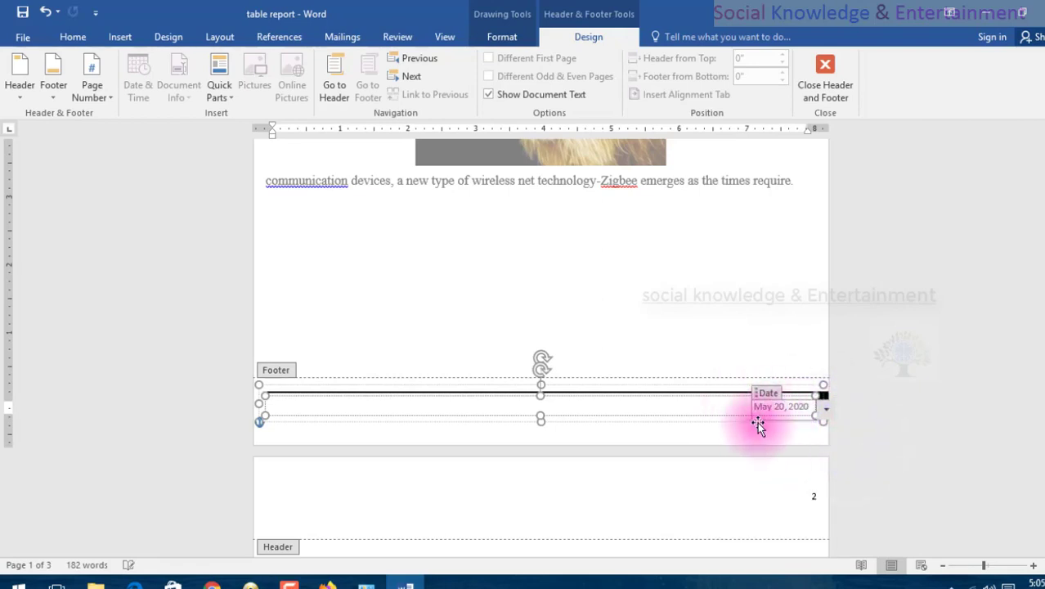
Examine the headers and footers on all pages for the page number and date, and return to the first page's body.
{"action": "scroll", "coordinate": [647, 301], "scroll_direction": "down", "scroll_amount": 15}
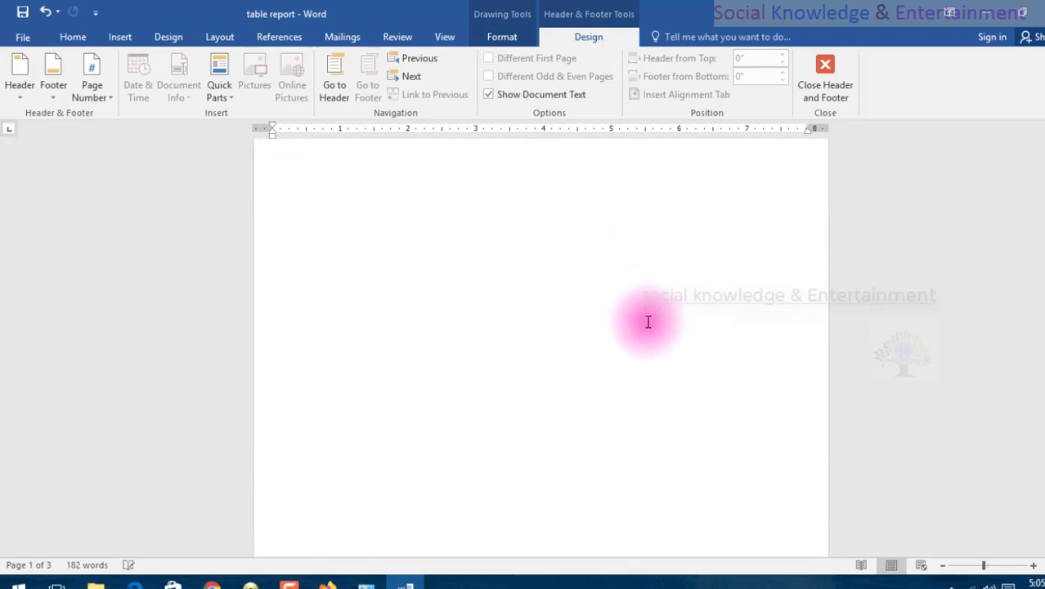
{"action": "scroll", "coordinate": [752, 306], "scroll_direction": "down", "scroll_amount": 12}
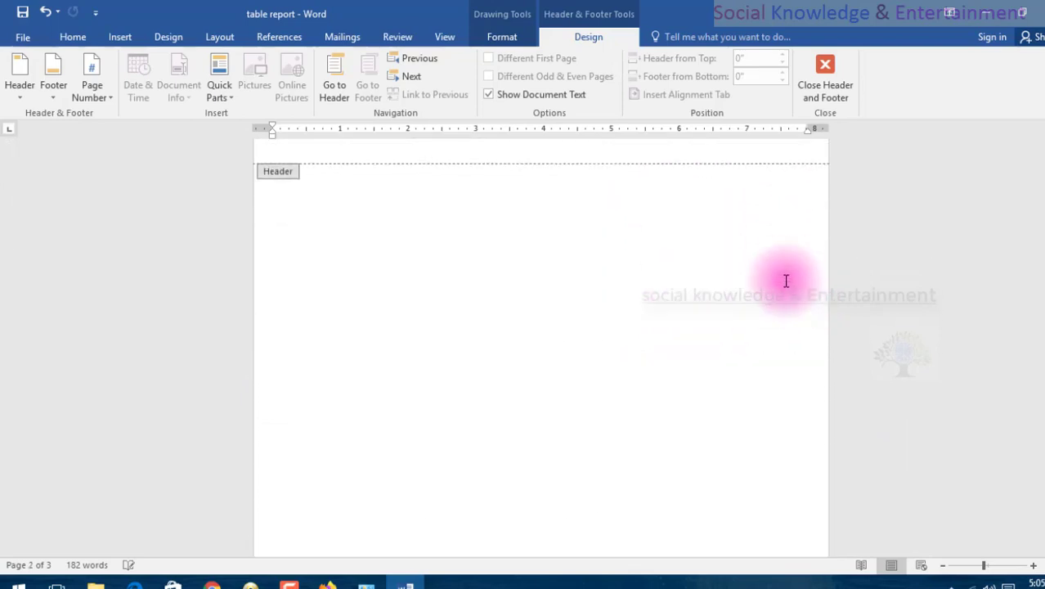
{"action": "double_click", "coordinate": [690, 316]}
{"action": "left_click", "coordinate": [998, 349]}
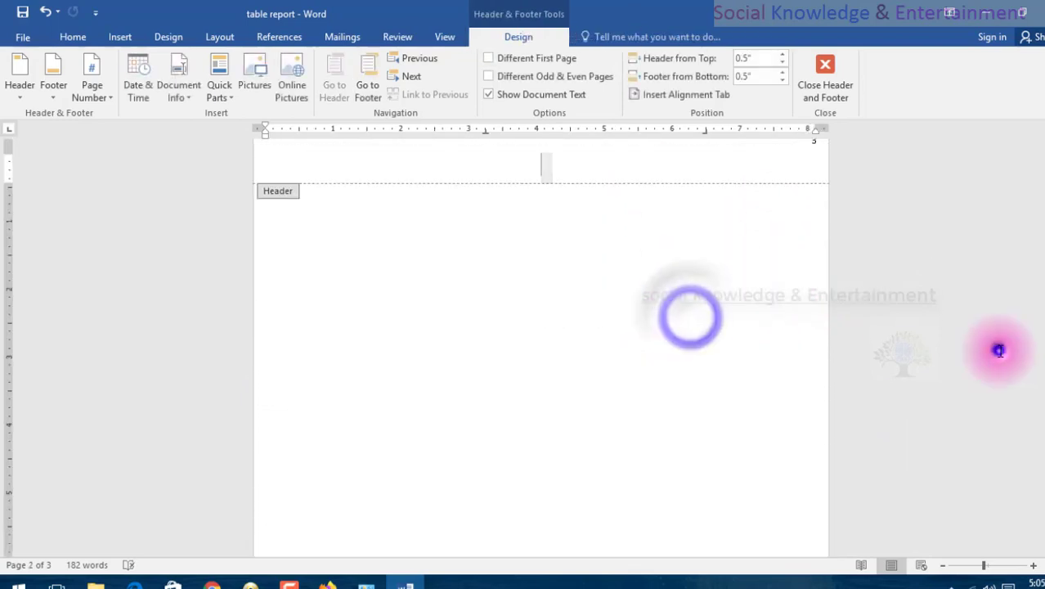
{"action": "scroll", "coordinate": [879, 330], "scroll_direction": "up", "scroll_amount": 3}
{"action": "scroll", "coordinate": [879, 329], "scroll_direction": "up", "scroll_amount": 20}
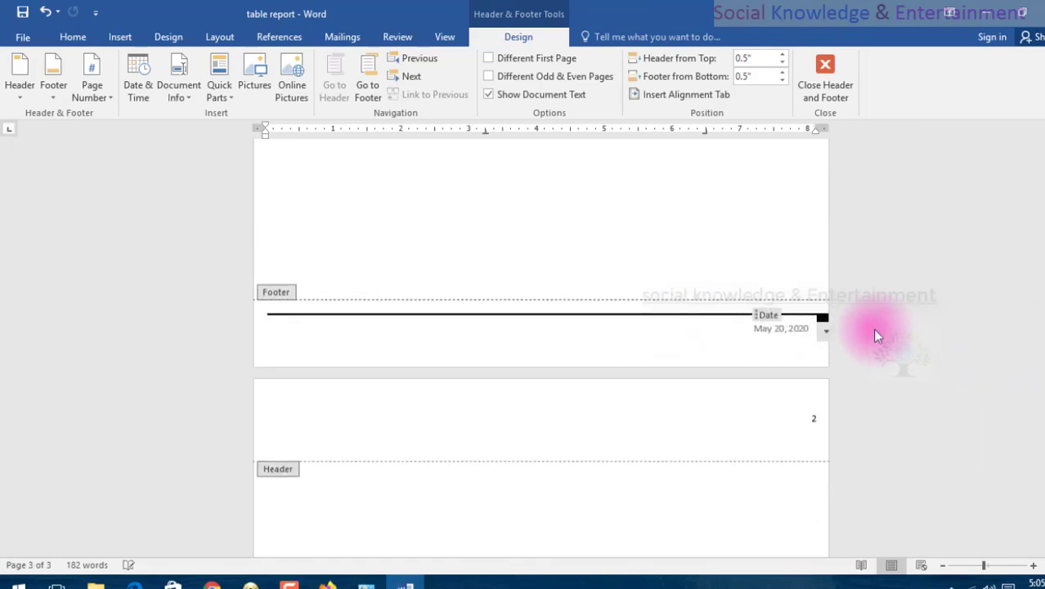
{"action": "scroll", "coordinate": [873, 329], "scroll_direction": "up", "scroll_amount": 1}
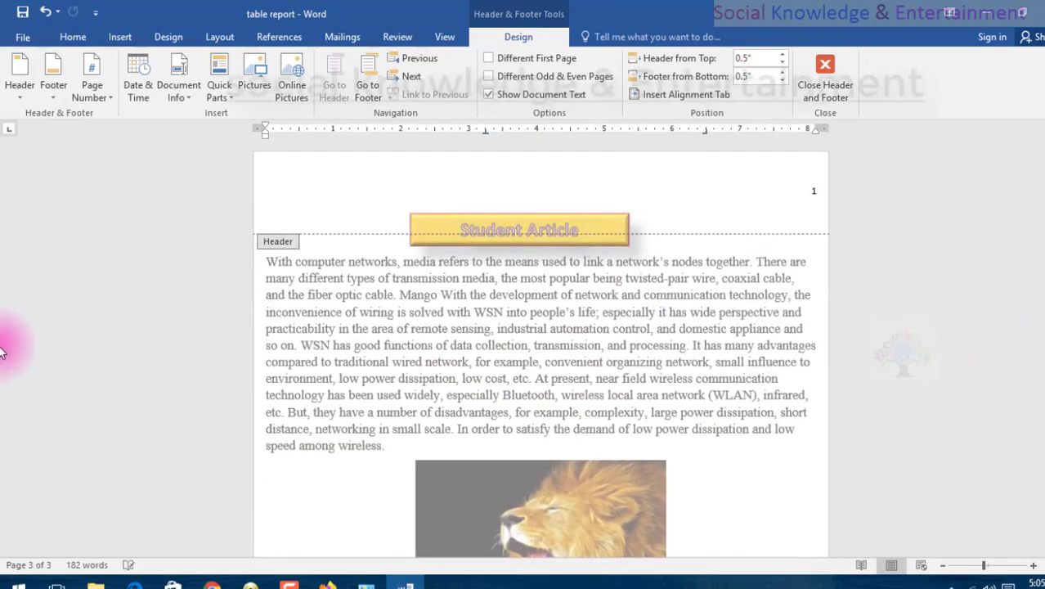
{"action": "double_click", "coordinate": [424, 261]}
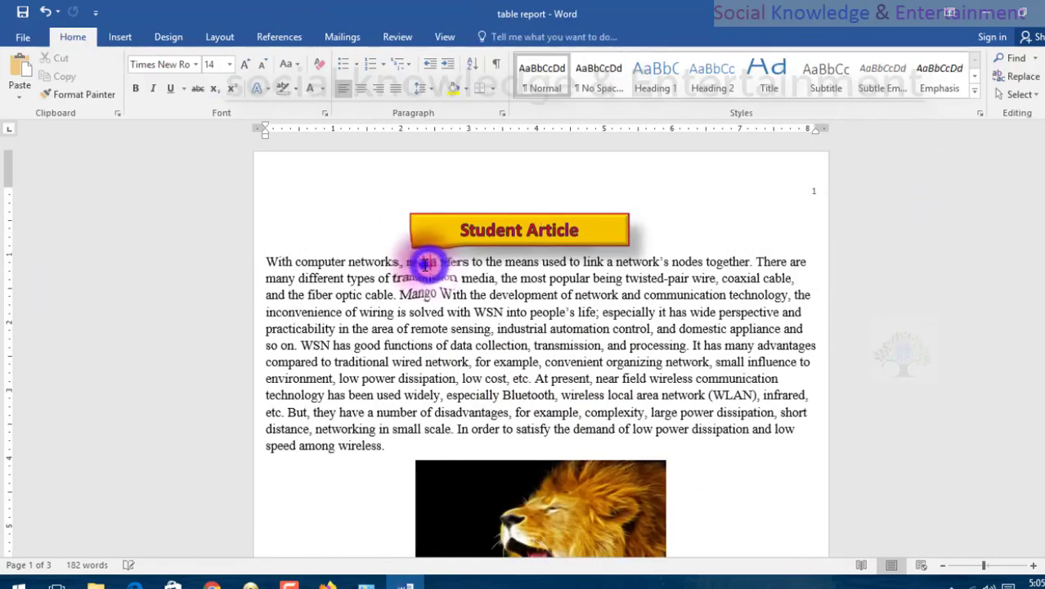
Delete one blank line above the article text on the first page, undoing the deletion of a second one.
{"action": "left_click", "coordinate": [469, 187]}
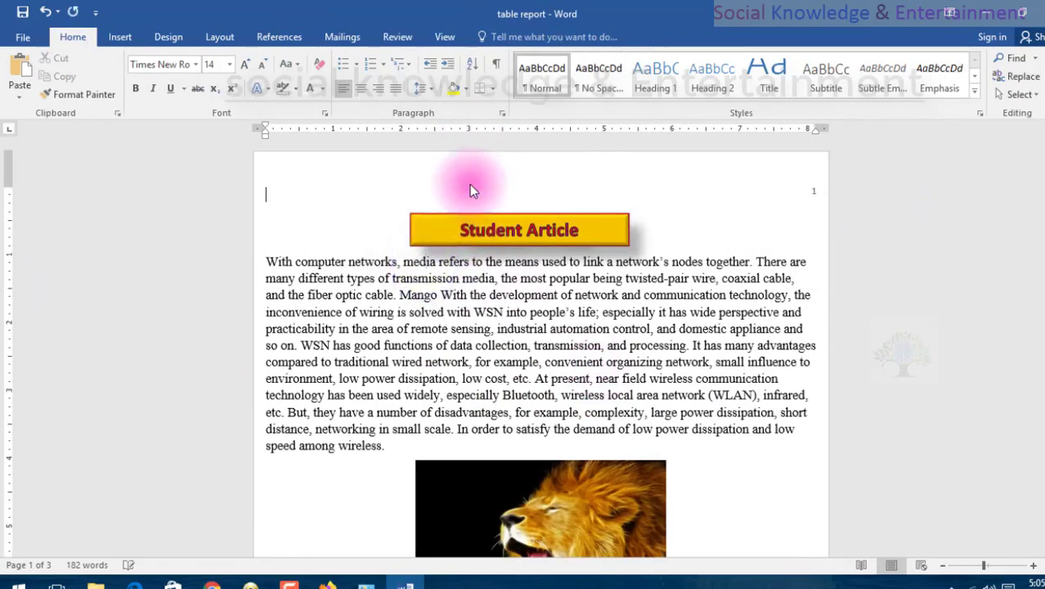
{"action": "key", "text": "Delete"}
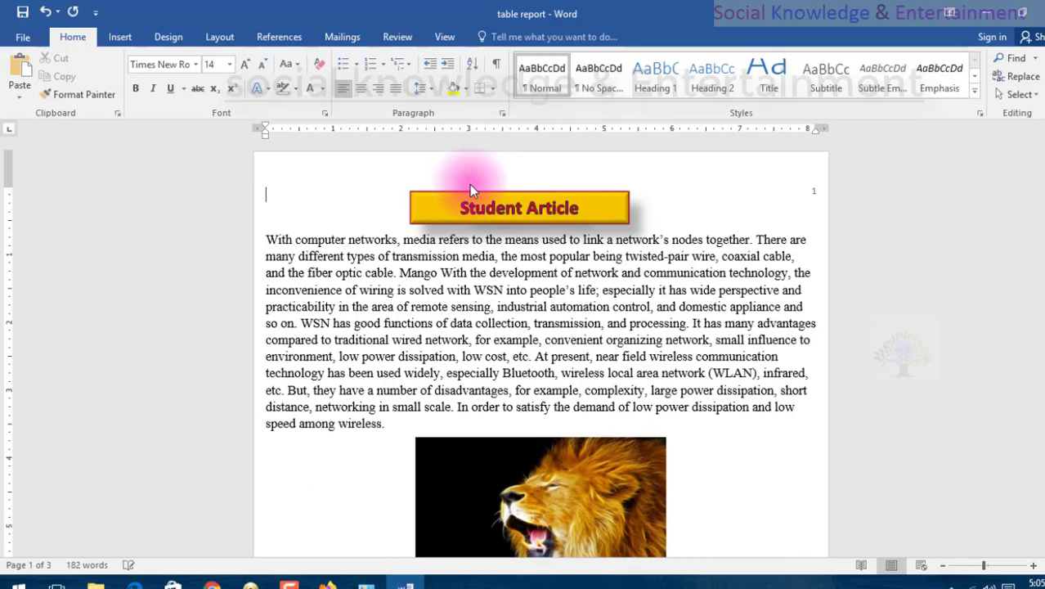
{"action": "key", "text": "Delete"}
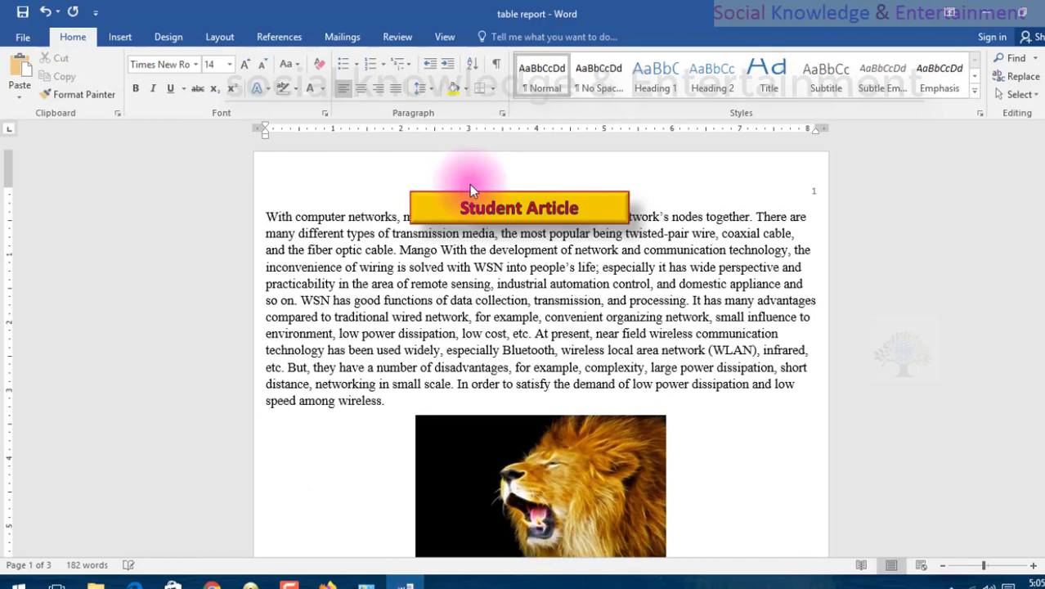
{"action": "key", "text": "ctrl+z"}
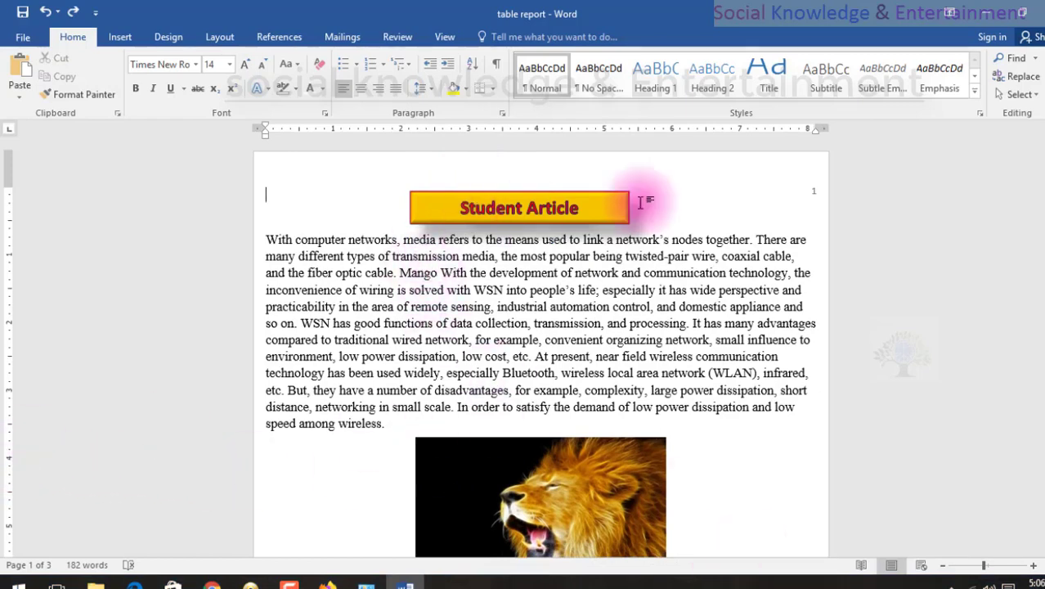
{"action": "scroll", "coordinate": [560, 227], "scroll_direction": "down", "scroll_amount": 10}
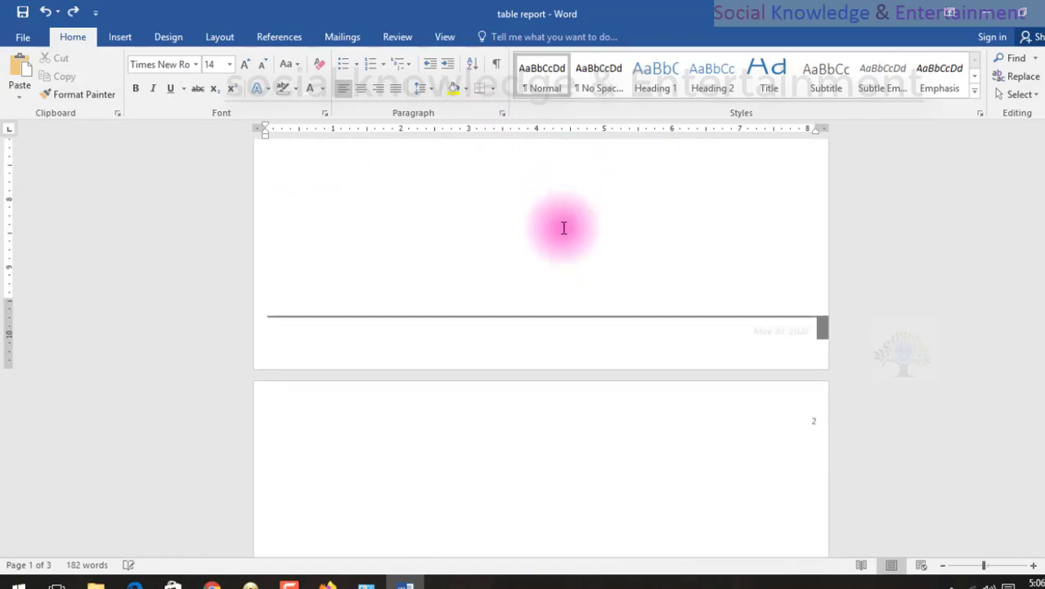
{"action": "scroll", "coordinate": [561, 228], "scroll_direction": "up", "scroll_amount": 4}
{"action": "scroll", "coordinate": [561, 227], "scroll_direction": "up", "scroll_amount": 8}
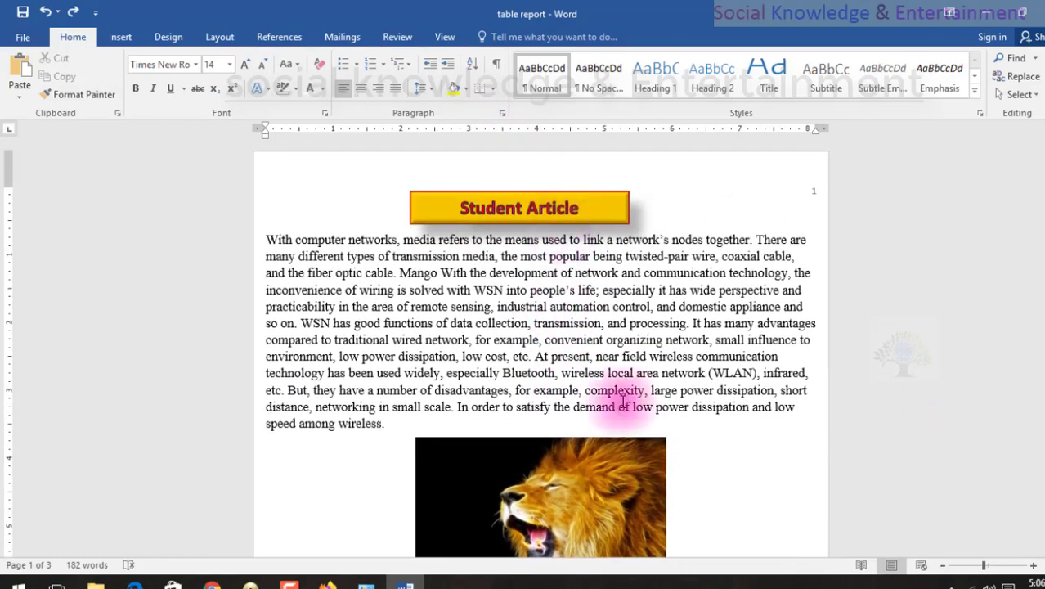
{"action": "left_click", "coordinate": [119, 36]}
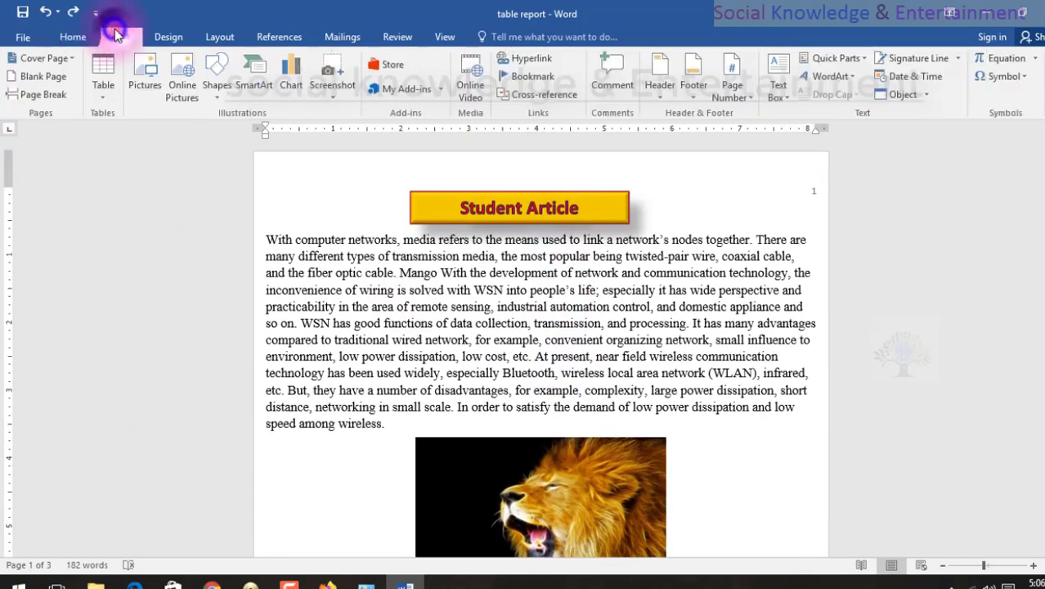
{"action": "scroll", "coordinate": [637, 450], "scroll_direction": "down", "scroll_amount": 2}
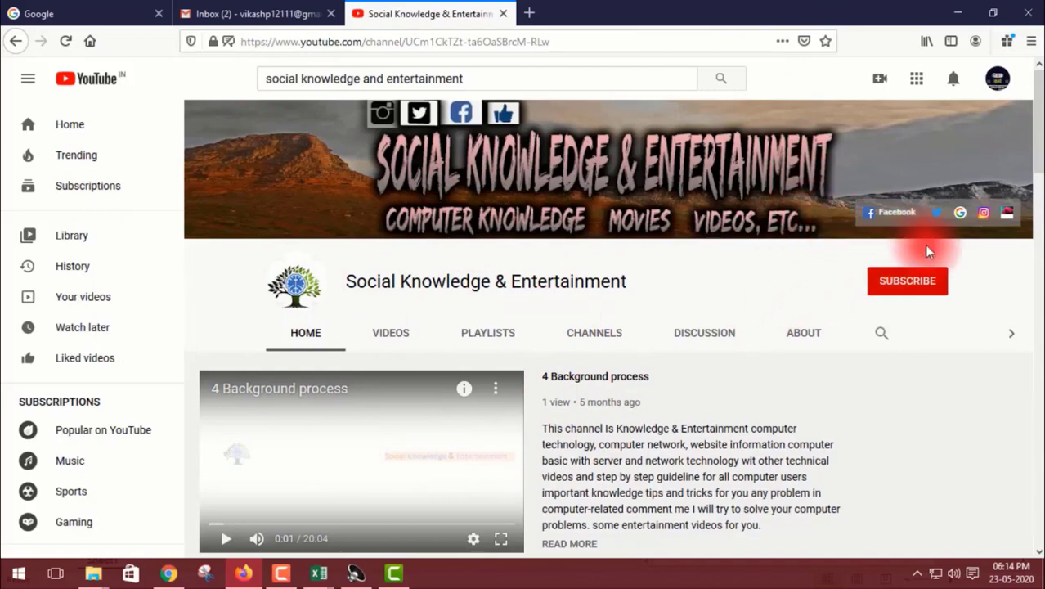
Subscribe to the Social Knowledge & Entertainment channel on YouTube and turn on all its notifications.
{"action": "left_click", "coordinate": [921, 292]}
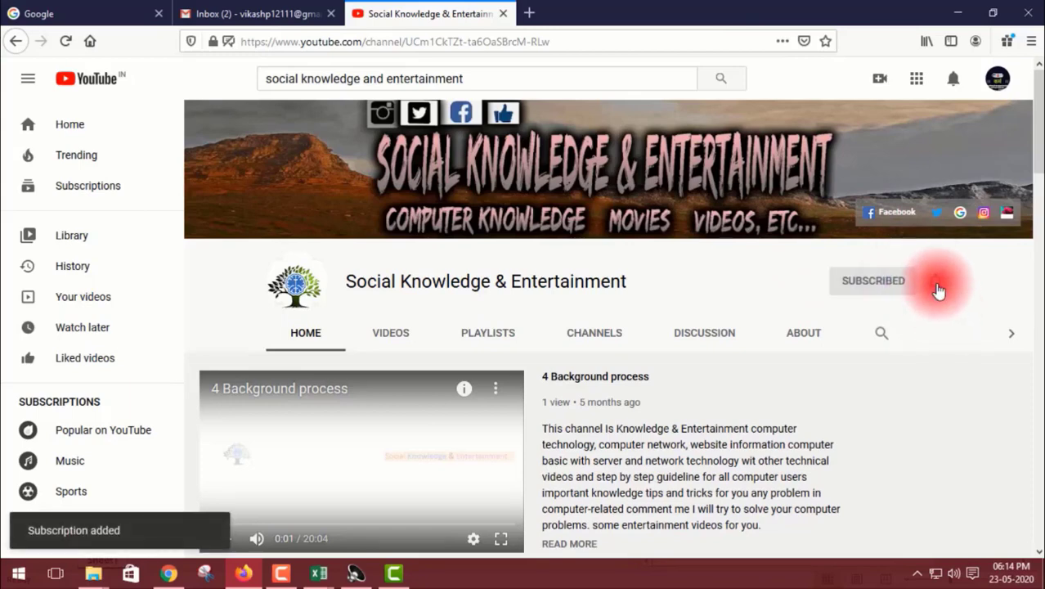
{"action": "left_click", "coordinate": [937, 284]}
{"action": "left_click", "coordinate": [906, 316]}
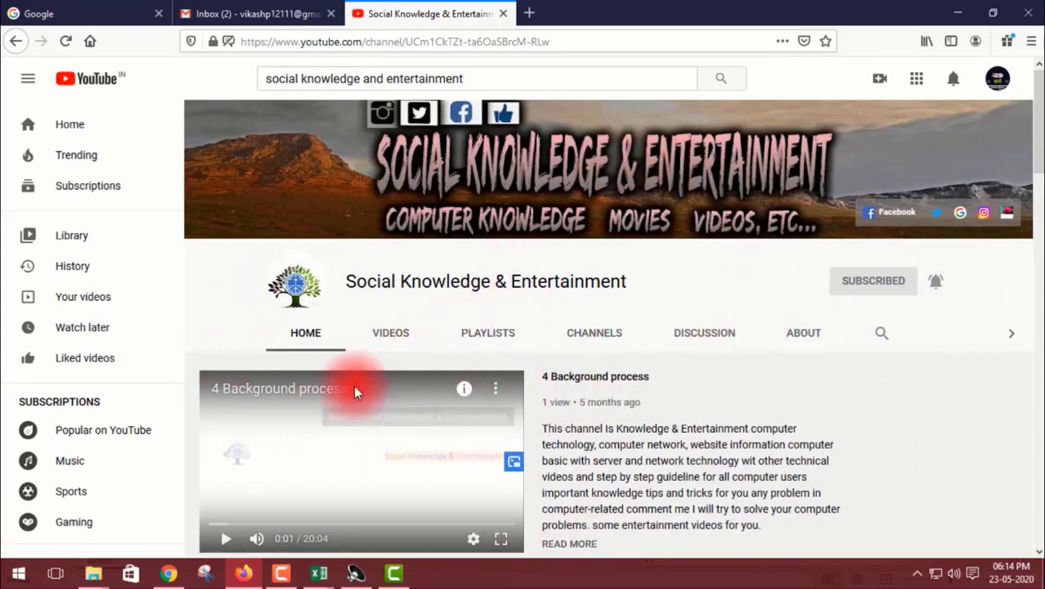
Look through the uploads and popular videos on the Social Knowledge & Entertainment channel's home page.
{"action": "scroll", "coordinate": [380, 413], "scroll_direction": "down", "scroll_amount": 5}
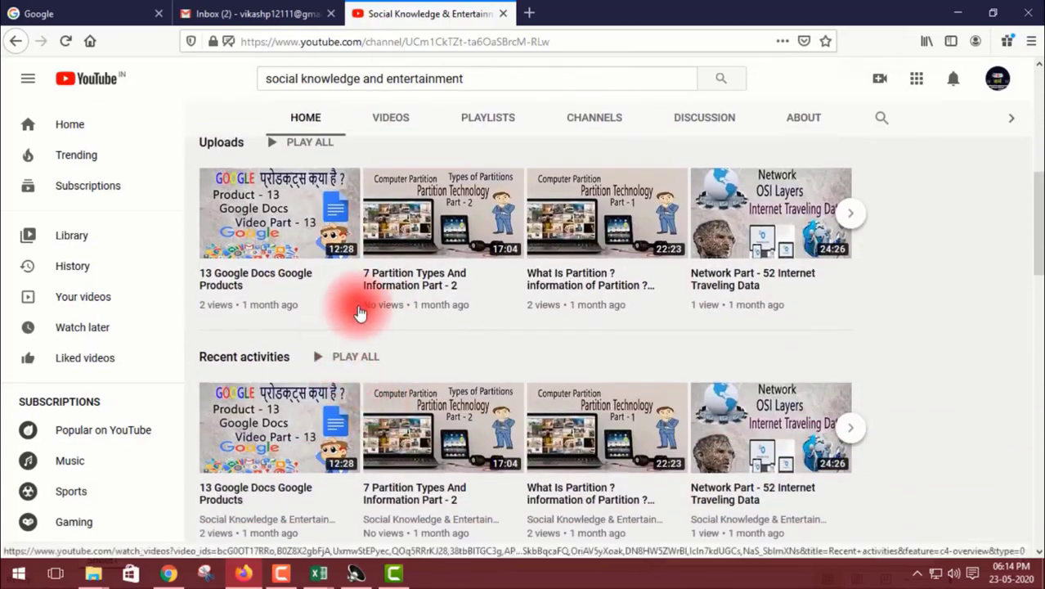
{"action": "scroll", "coordinate": [364, 307], "scroll_direction": "down", "scroll_amount": 8}
{"action": "scroll", "coordinate": [378, 326], "scroll_direction": "down", "scroll_amount": 4}
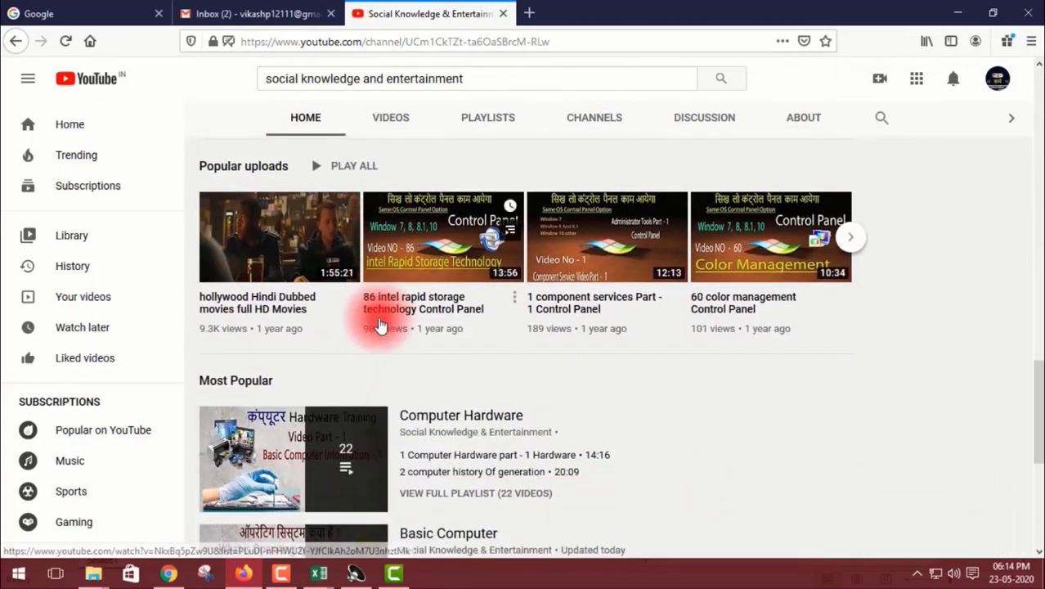
{"action": "scroll", "coordinate": [379, 325], "scroll_direction": "up", "scroll_amount": 4}
{"action": "scroll", "coordinate": [379, 323], "scroll_direction": "up", "scroll_amount": 15}
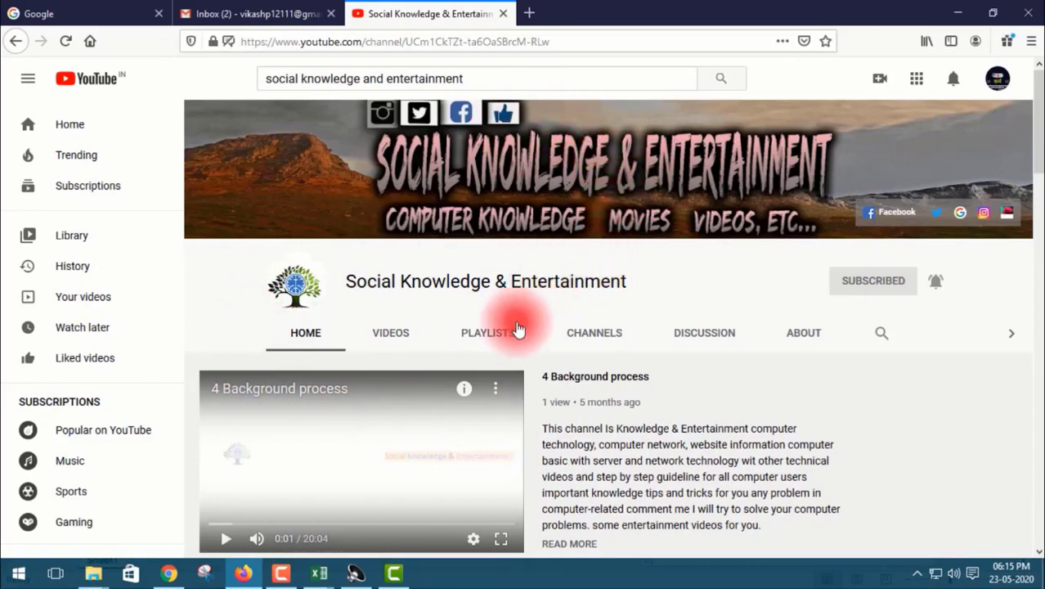
Play the Basic Starting Users playlist from the channel's playlists, and return to the playlists with the mini player closed.
{"action": "left_click", "coordinate": [489, 339]}
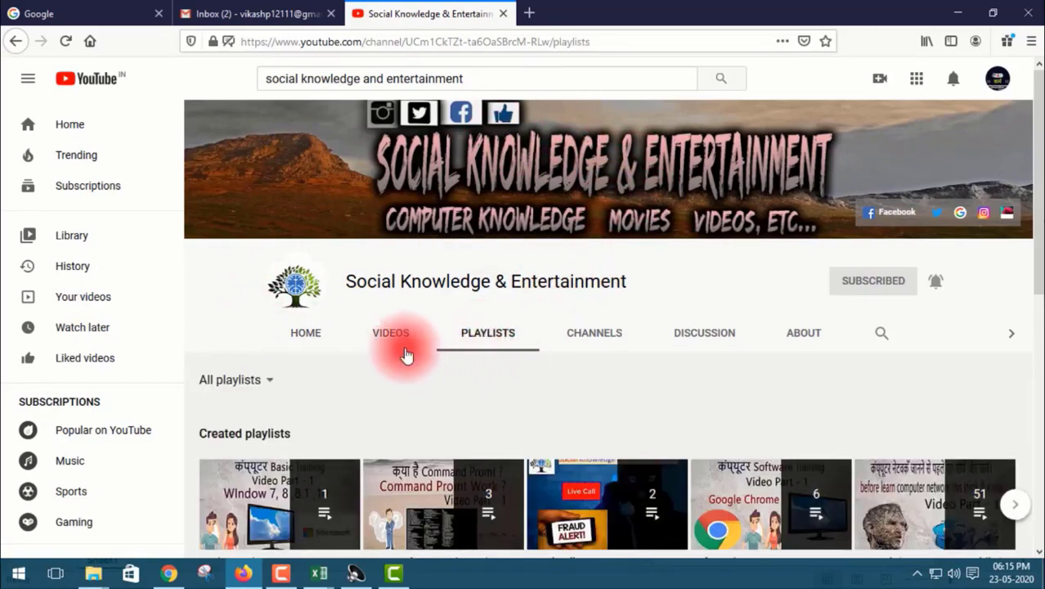
{"action": "scroll", "coordinate": [376, 282], "scroll_direction": "down", "scroll_amount": 3}
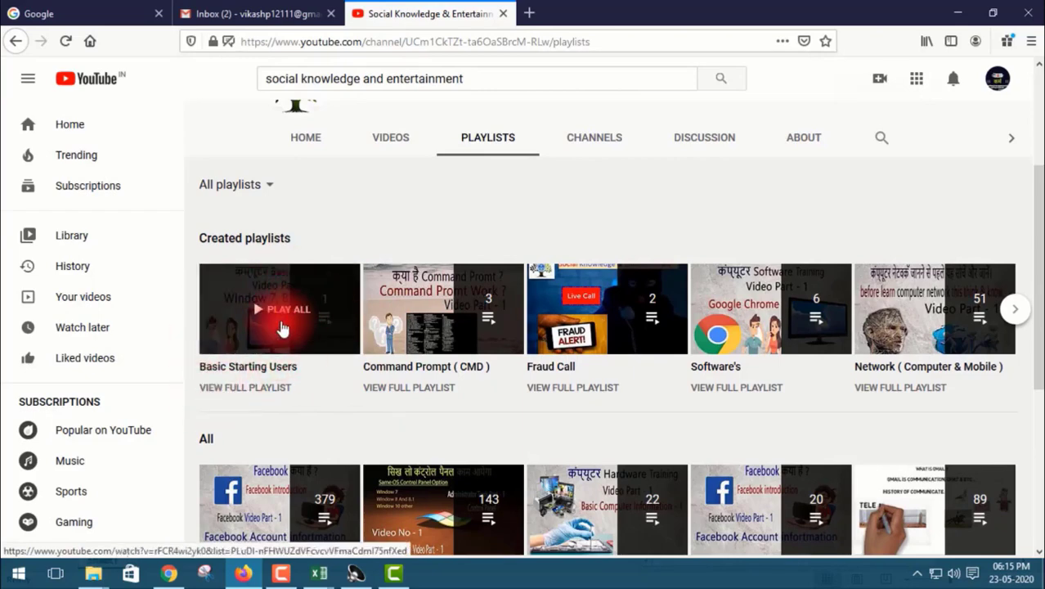
{"action": "scroll", "coordinate": [268, 313], "scroll_direction": "down", "scroll_amount": 1}
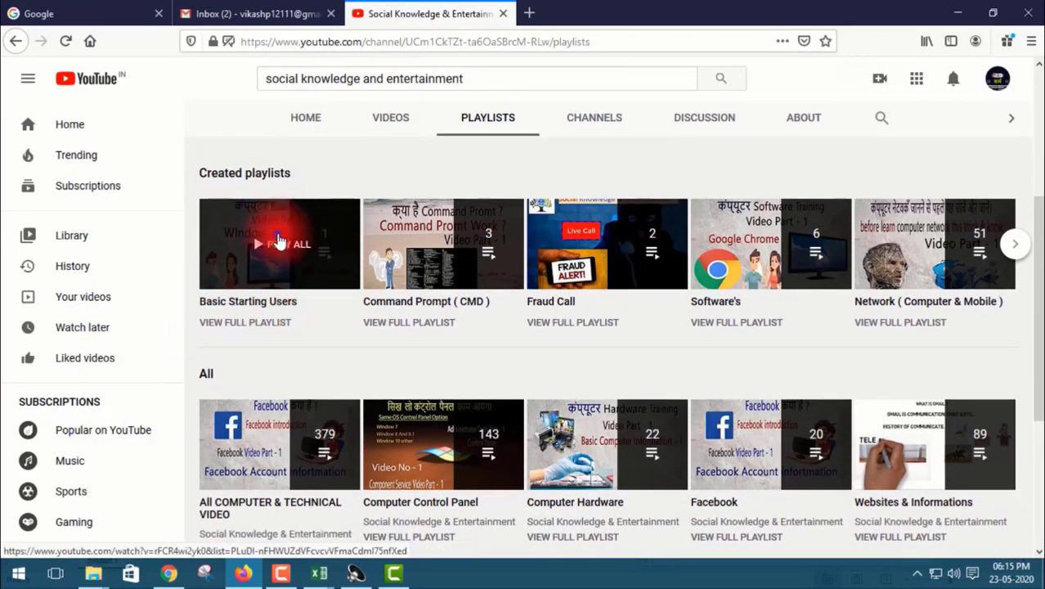
{"action": "left_click", "coordinate": [278, 241]}
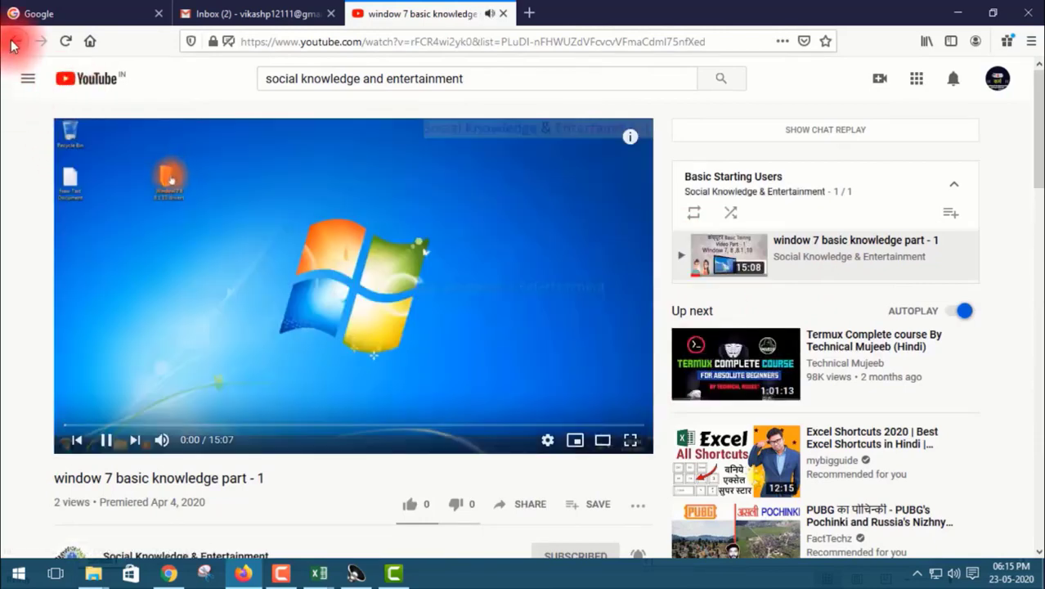
{"action": "left_click", "coordinate": [16, 41]}
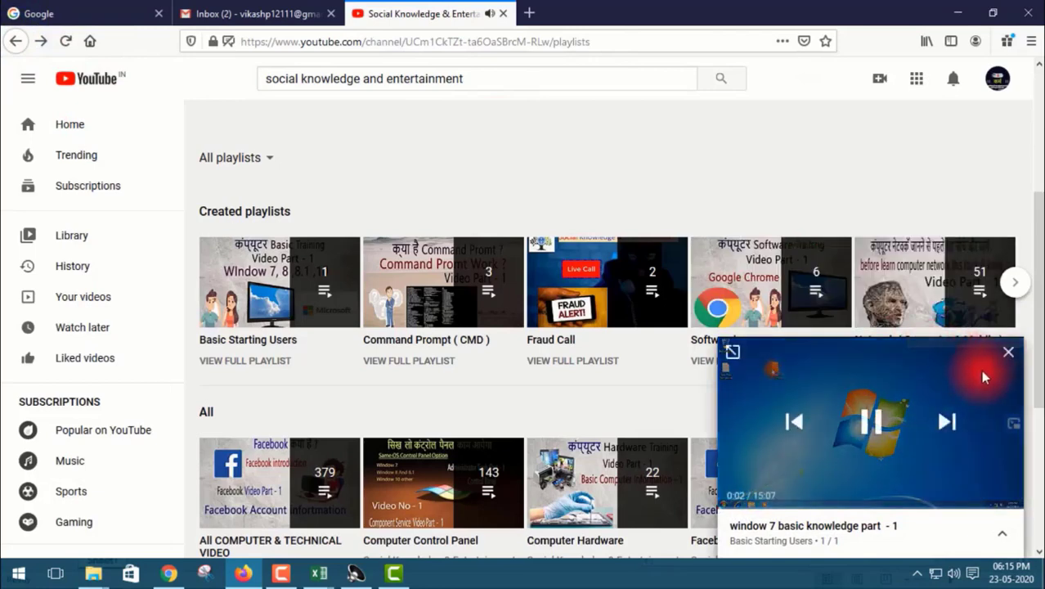
{"action": "left_click", "coordinate": [1007, 353]}
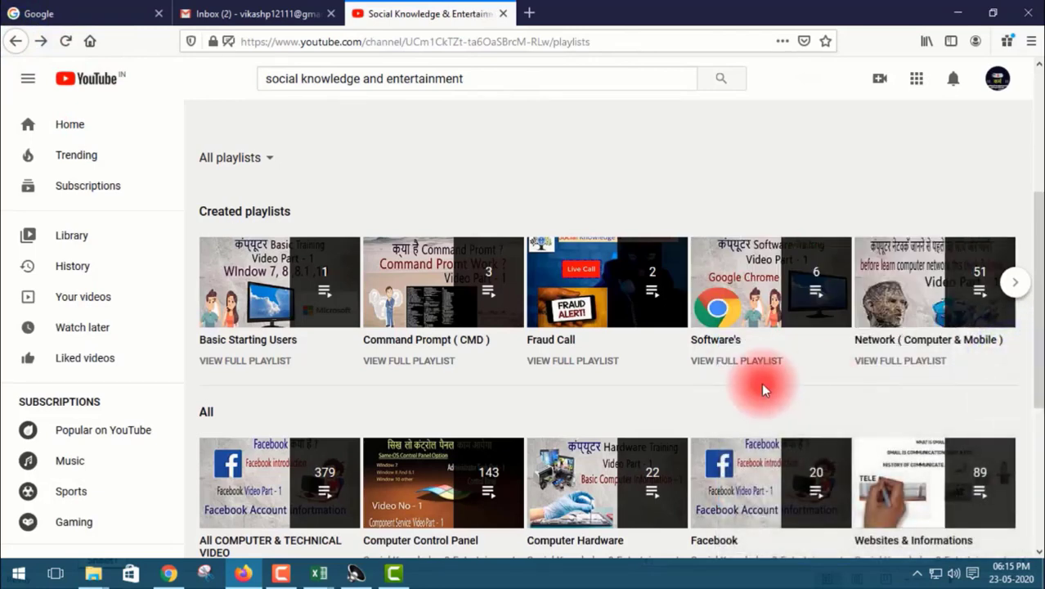
Examine the channel's Created playlists, All and Most Popular playlist sections.
{"action": "mouse_move", "coordinate": [275, 319]}
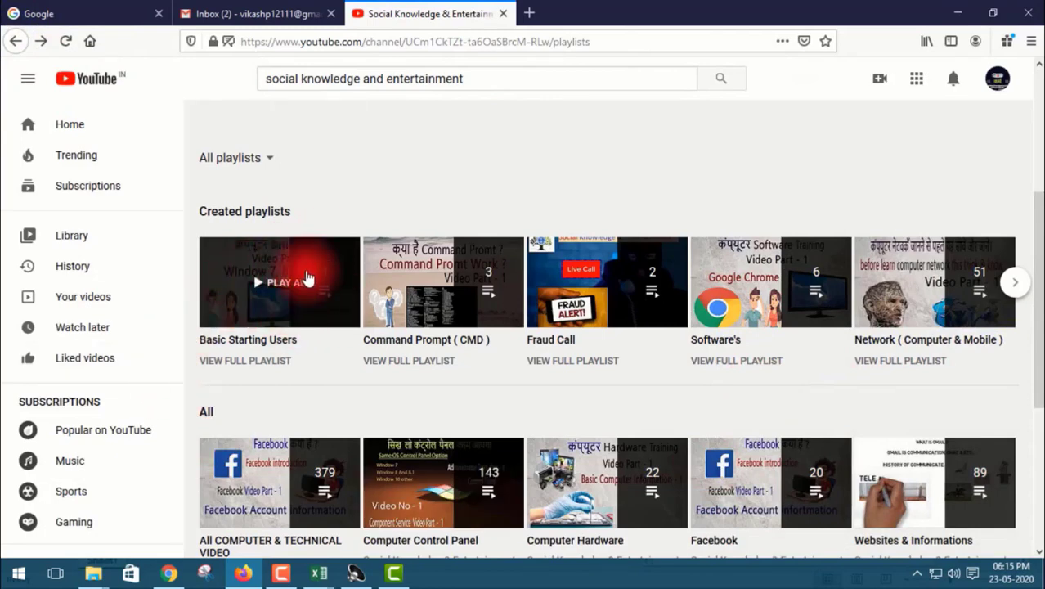
{"action": "scroll", "coordinate": [615, 385], "scroll_direction": "down", "scroll_amount": 3}
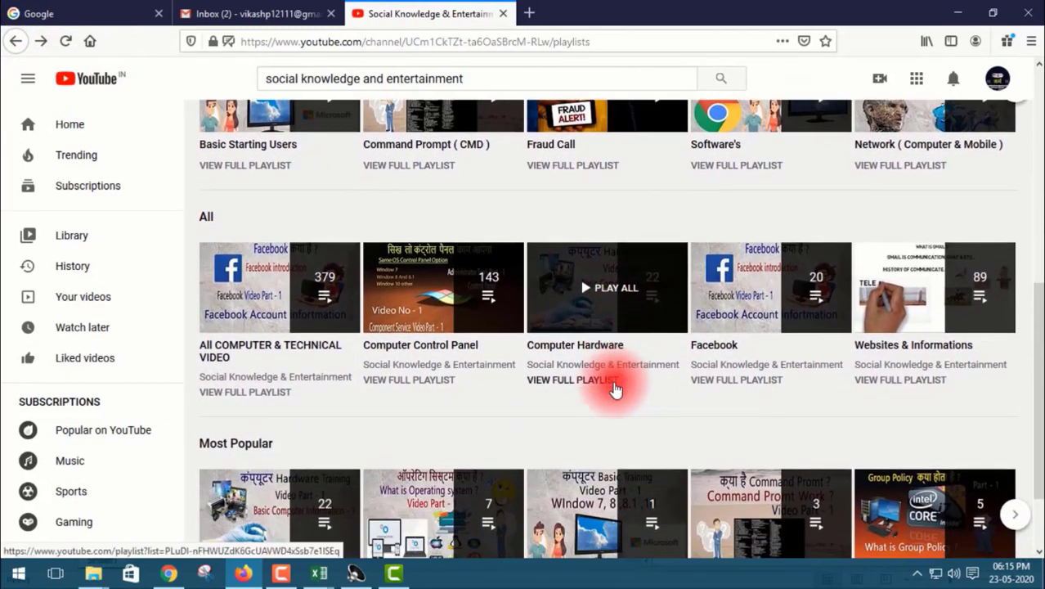
{"action": "scroll", "coordinate": [711, 405], "scroll_direction": "down", "scroll_amount": 1}
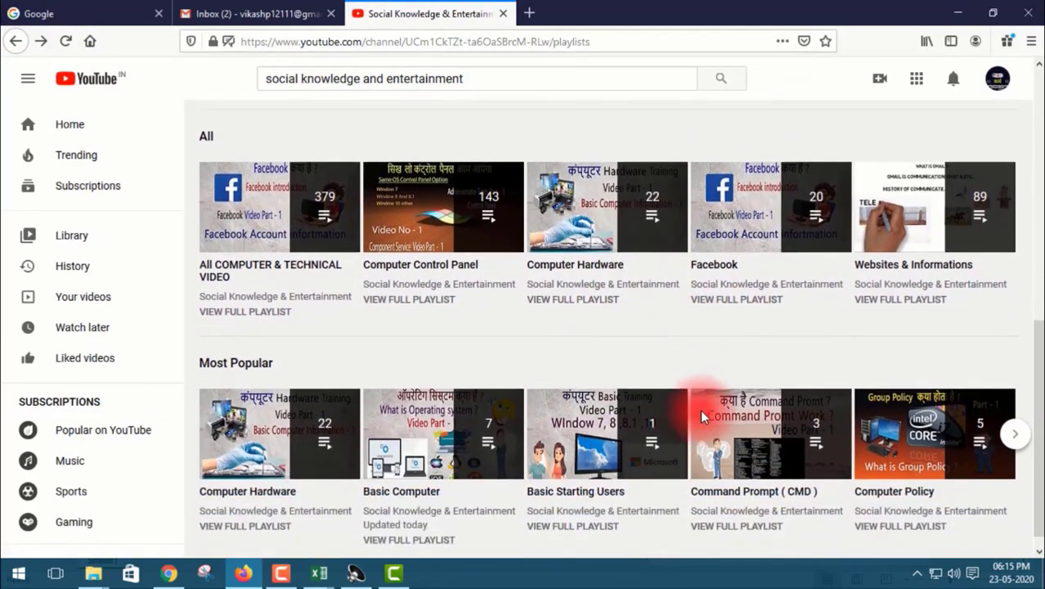
{"action": "scroll", "coordinate": [700, 408], "scroll_direction": "down", "scroll_amount": 1}
{"action": "mouse_move", "coordinate": [613, 433]}
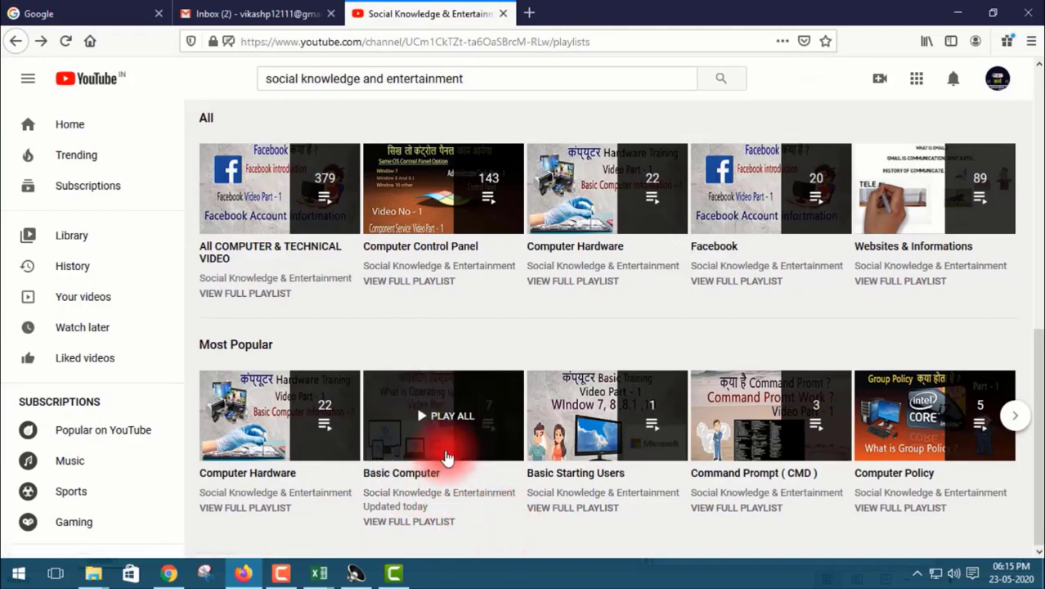
{"action": "scroll", "coordinate": [447, 453], "scroll_direction": "up", "scroll_amount": 1}
{"action": "scroll", "coordinate": [447, 454], "scroll_direction": "up", "scroll_amount": 5}
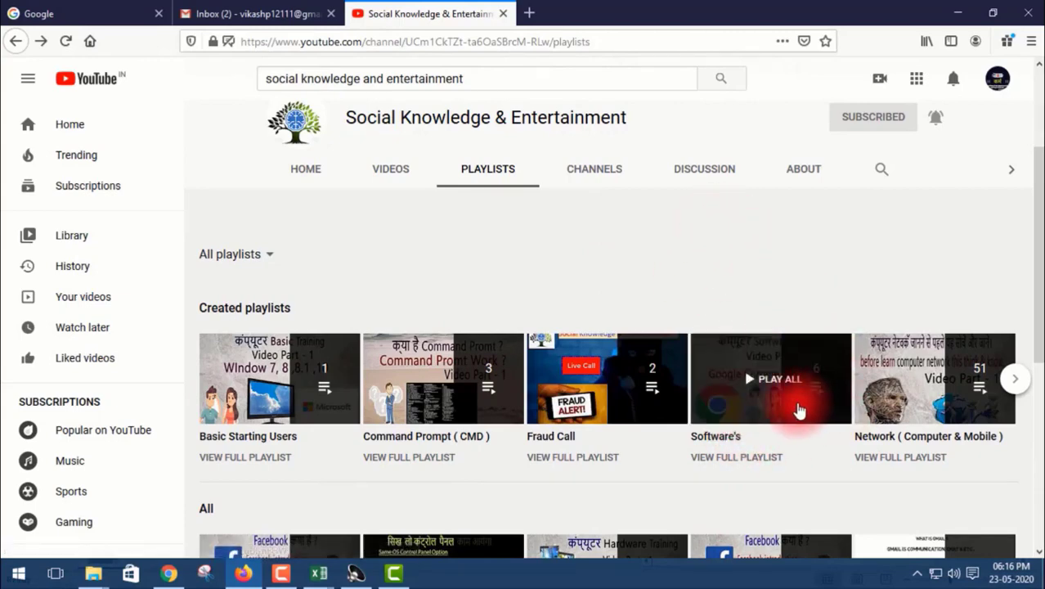
{"action": "scroll", "coordinate": [767, 419], "scroll_direction": "down", "scroll_amount": 4}
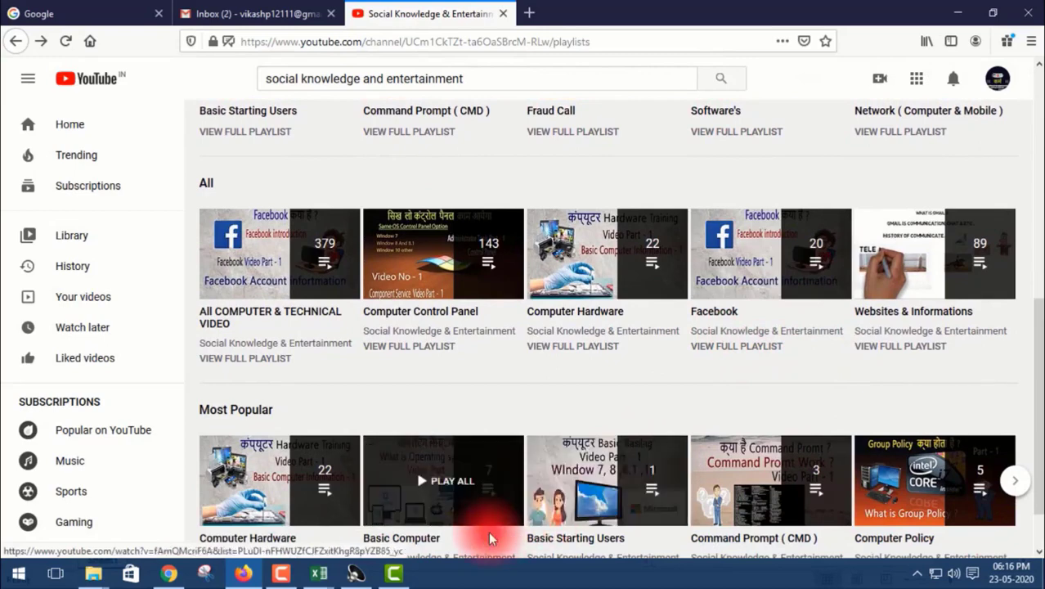
{"action": "scroll", "coordinate": [609, 335], "scroll_direction": "down", "scroll_amount": 2}
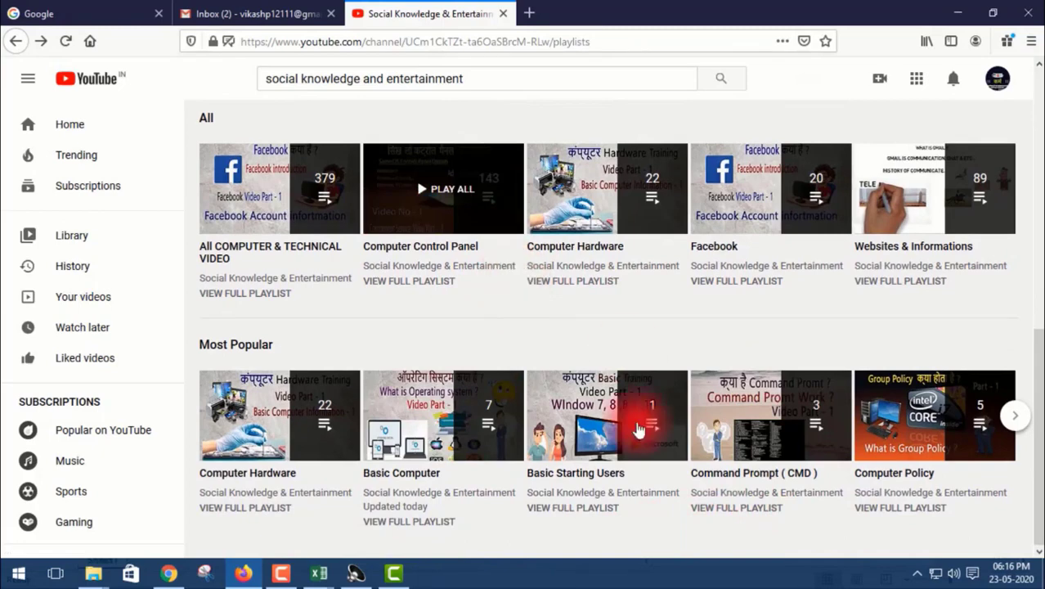
Look through the videos in the Websites & Informations playlist, and return to the channel's playlists with the mini player closed.
{"action": "left_click", "coordinate": [936, 208]}
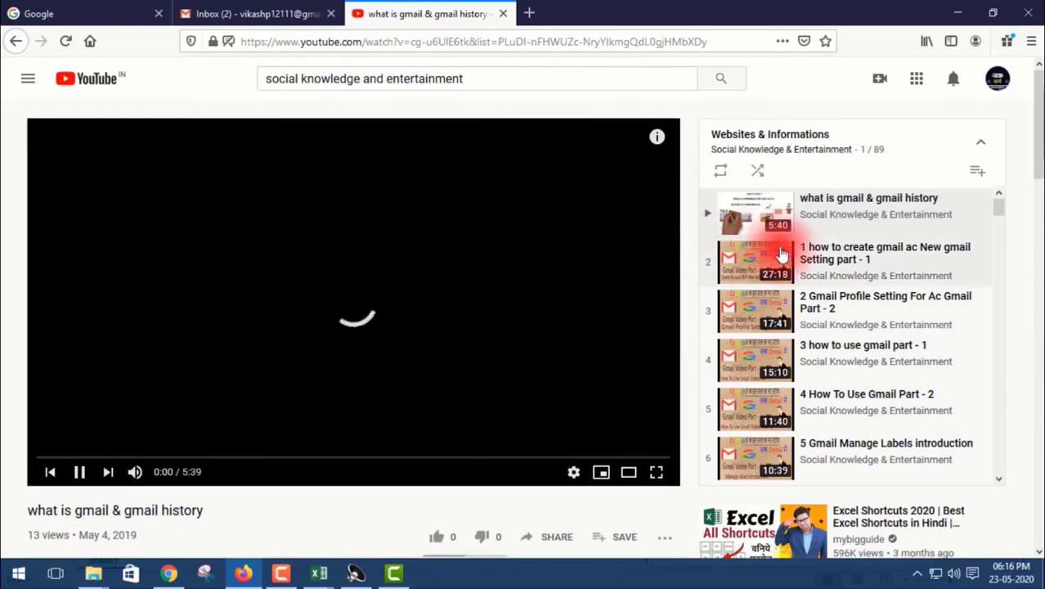
{"action": "scroll", "coordinate": [781, 257], "scroll_direction": "down", "scroll_amount": 10}
{"action": "scroll", "coordinate": [789, 279], "scroll_direction": "down", "scroll_amount": 5}
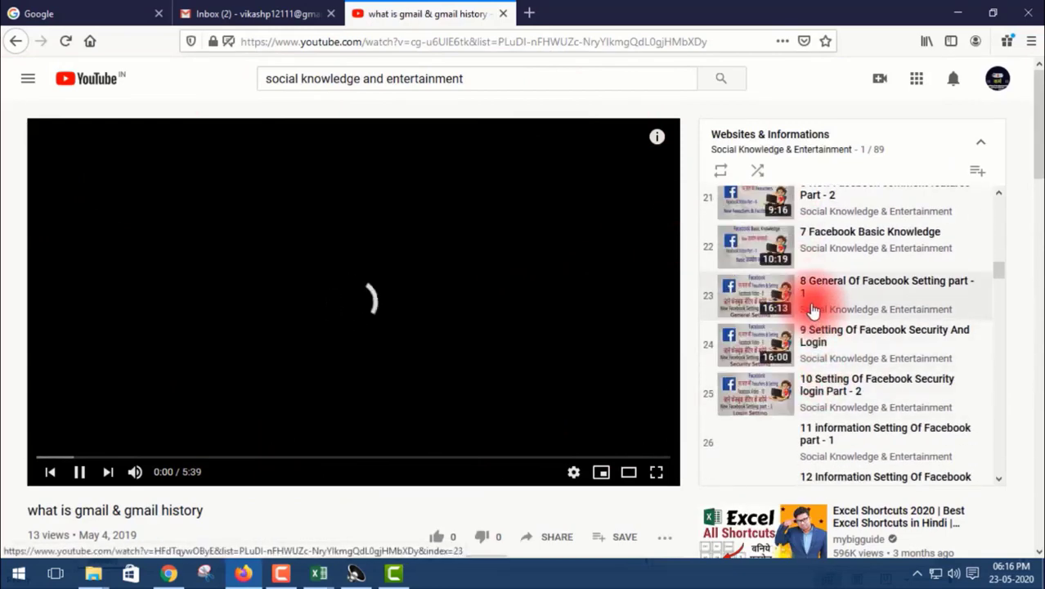
{"action": "scroll", "coordinate": [808, 306], "scroll_direction": "down", "scroll_amount": 12}
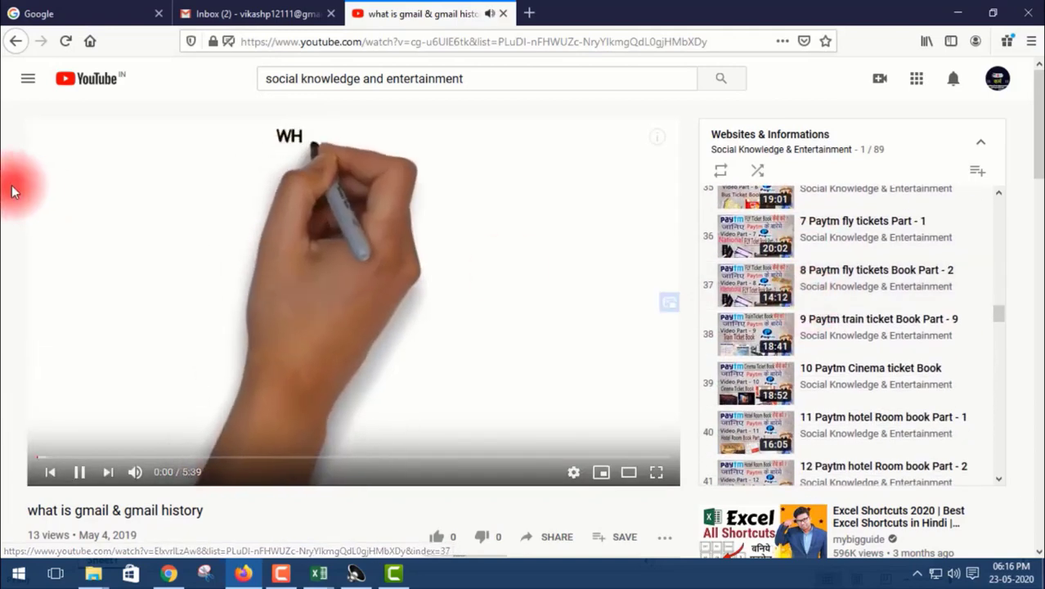
{"action": "left_click", "coordinate": [18, 42]}
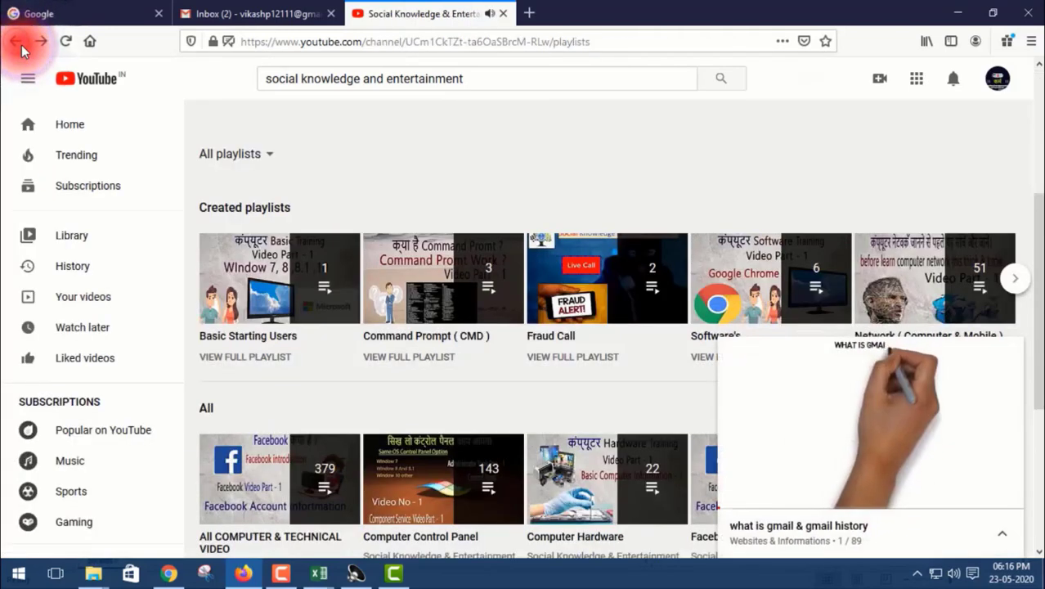
{"action": "left_click", "coordinate": [1009, 357]}
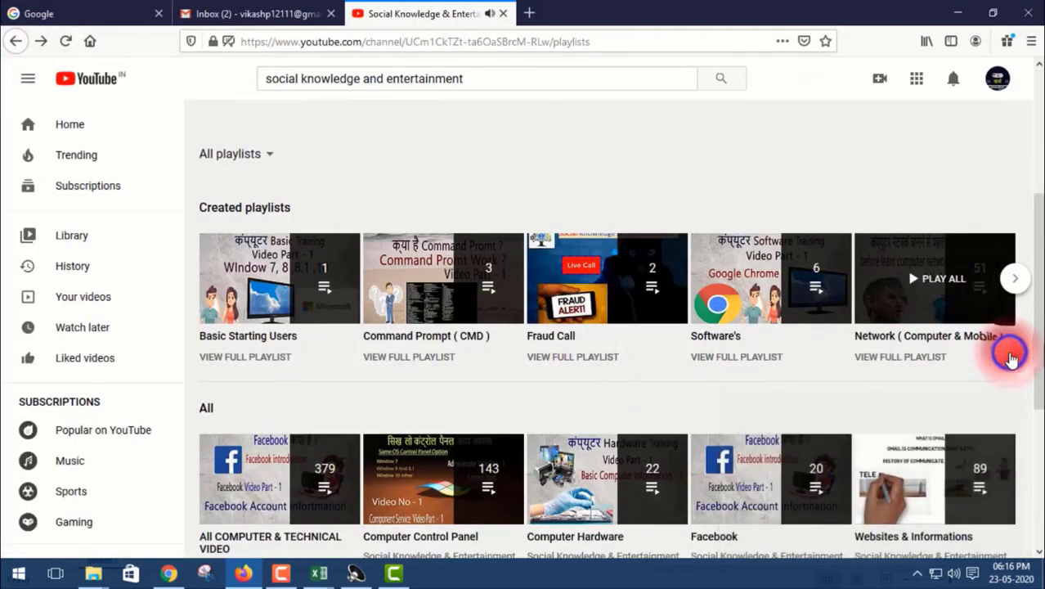
Look through the Computer Control Panel playlist with its first video paused, and return to the channel's playlists with the mini player closed.
{"action": "scroll", "coordinate": [424, 322], "scroll_direction": "down", "scroll_amount": 3}
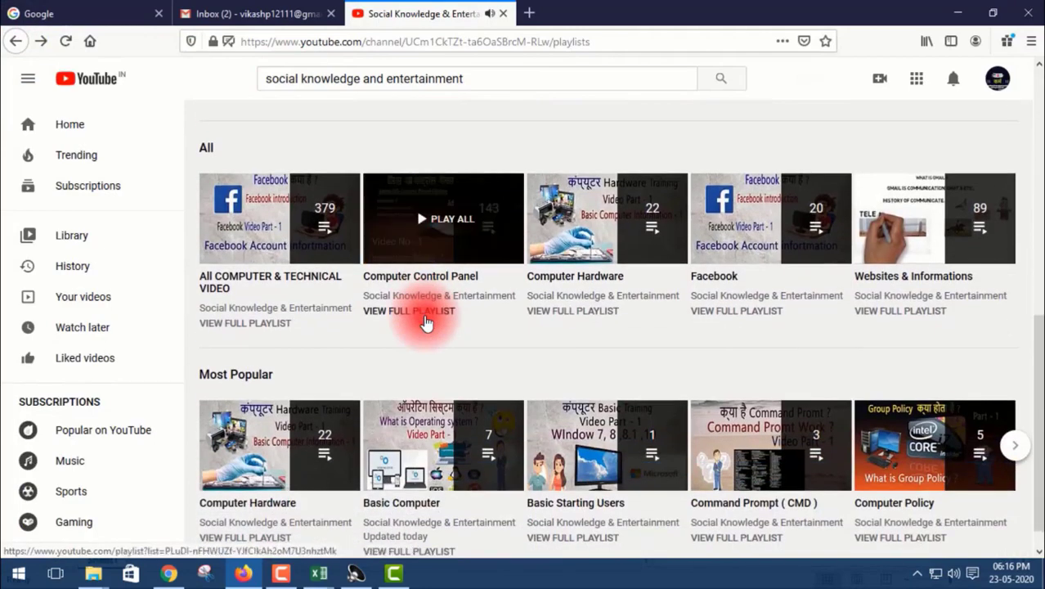
{"action": "scroll", "coordinate": [695, 323], "scroll_direction": "down", "scroll_amount": 1}
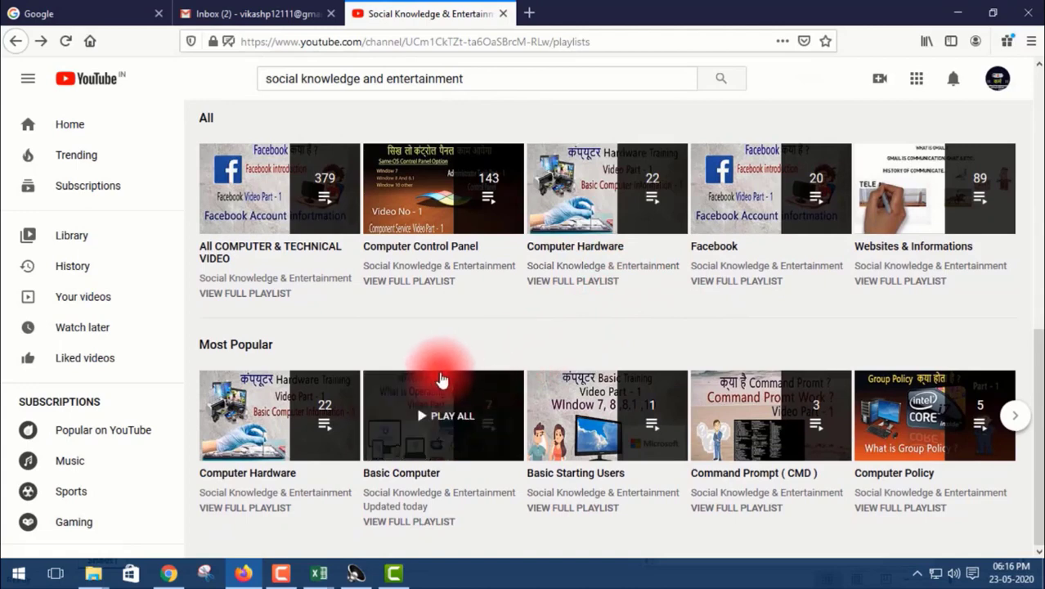
{"action": "scroll", "coordinate": [412, 297], "scroll_direction": "up", "scroll_amount": 1}
{"action": "scroll", "coordinate": [412, 301], "scroll_direction": "up", "scroll_amount": 1}
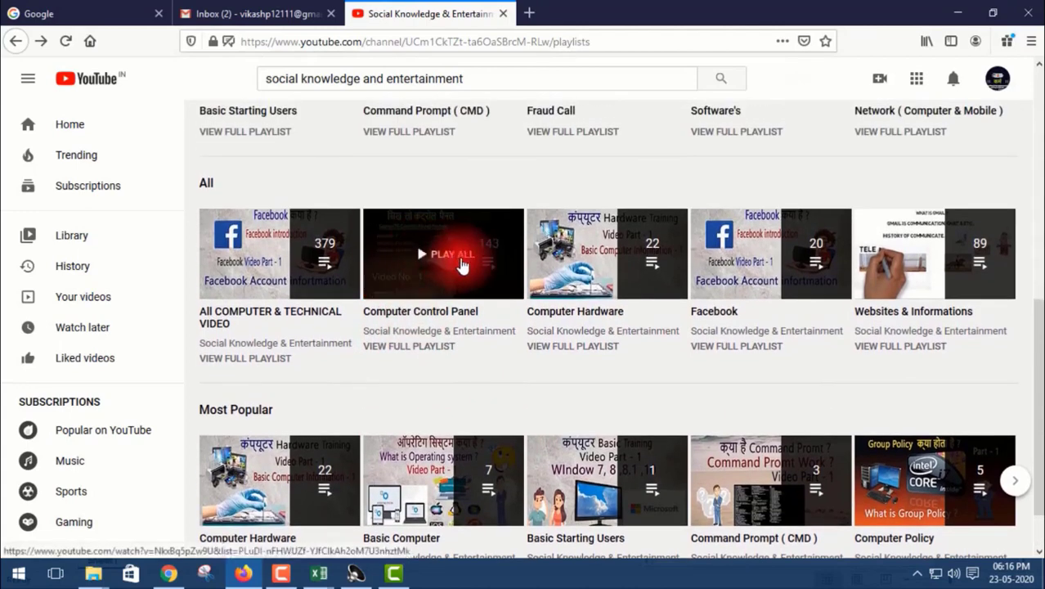
{"action": "left_click", "coordinate": [440, 313]}
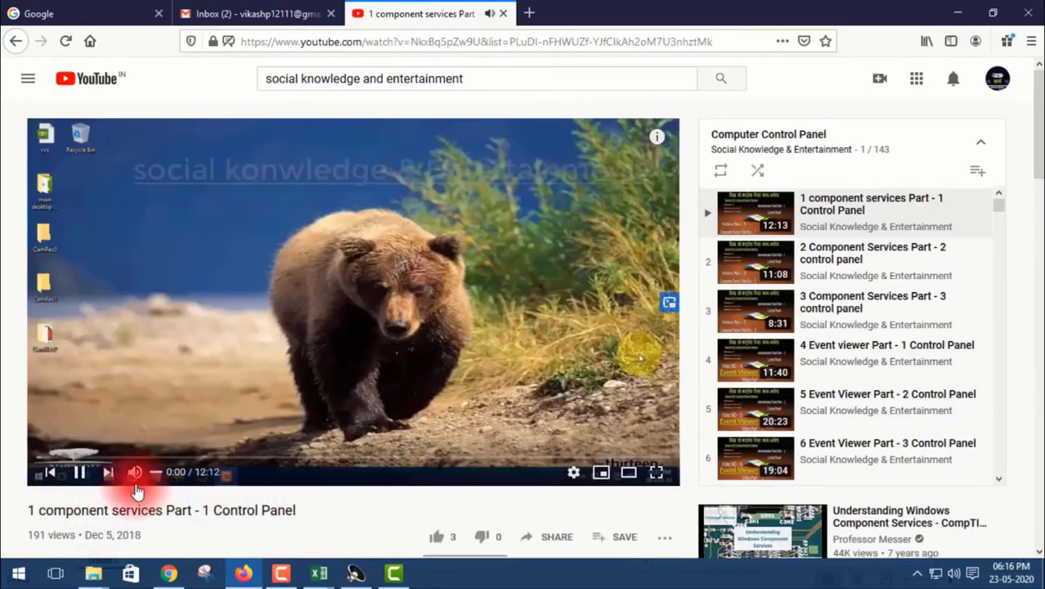
{"action": "left_click", "coordinate": [83, 473]}
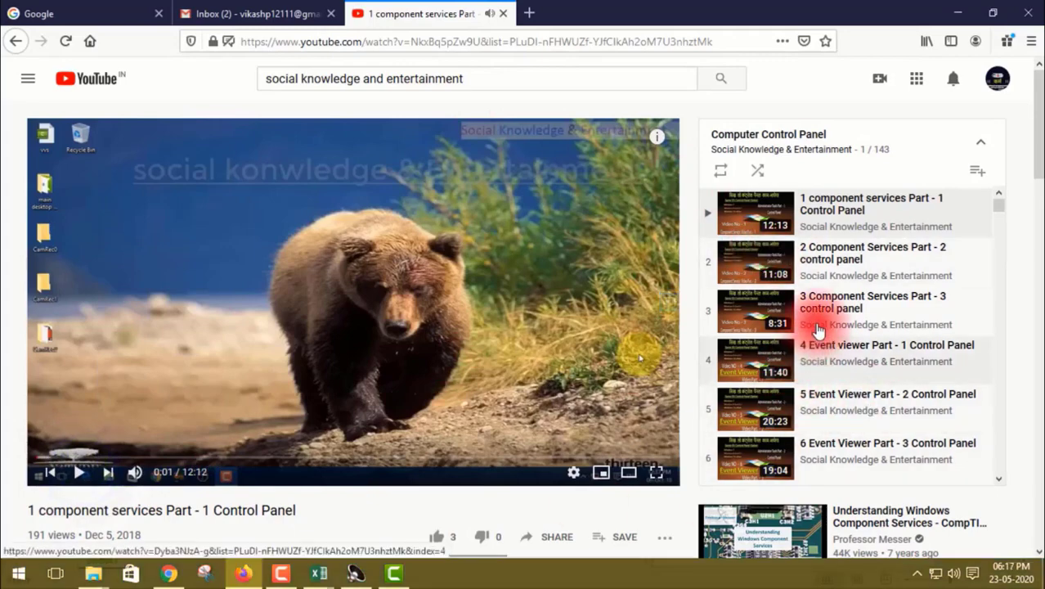
{"action": "scroll", "coordinate": [816, 298], "scroll_direction": "down", "scroll_amount": 8}
{"action": "scroll", "coordinate": [816, 294], "scroll_direction": "down", "scroll_amount": 12}
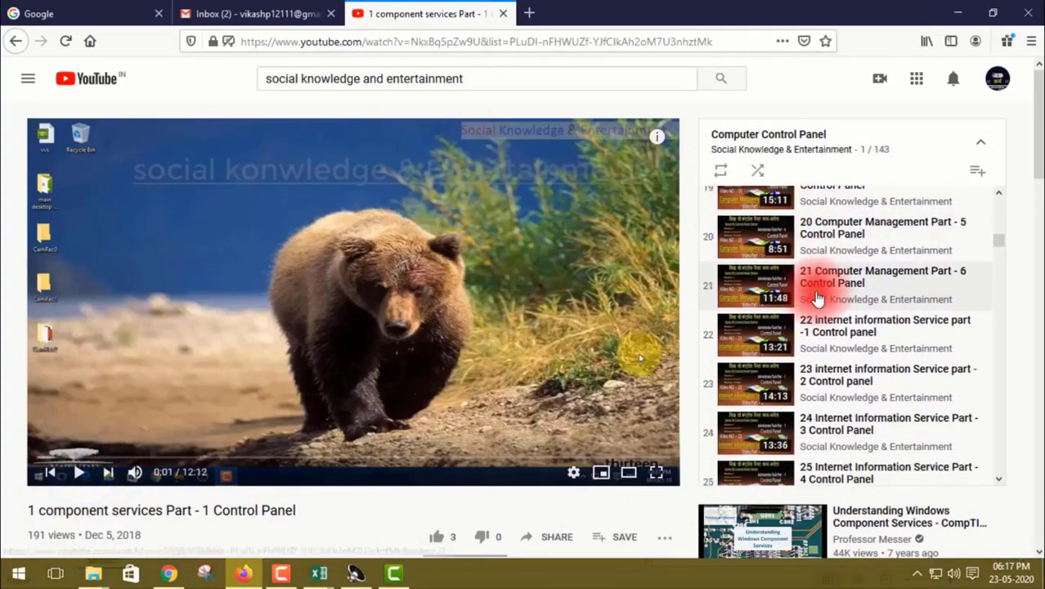
{"action": "left_click", "coordinate": [13, 45]}
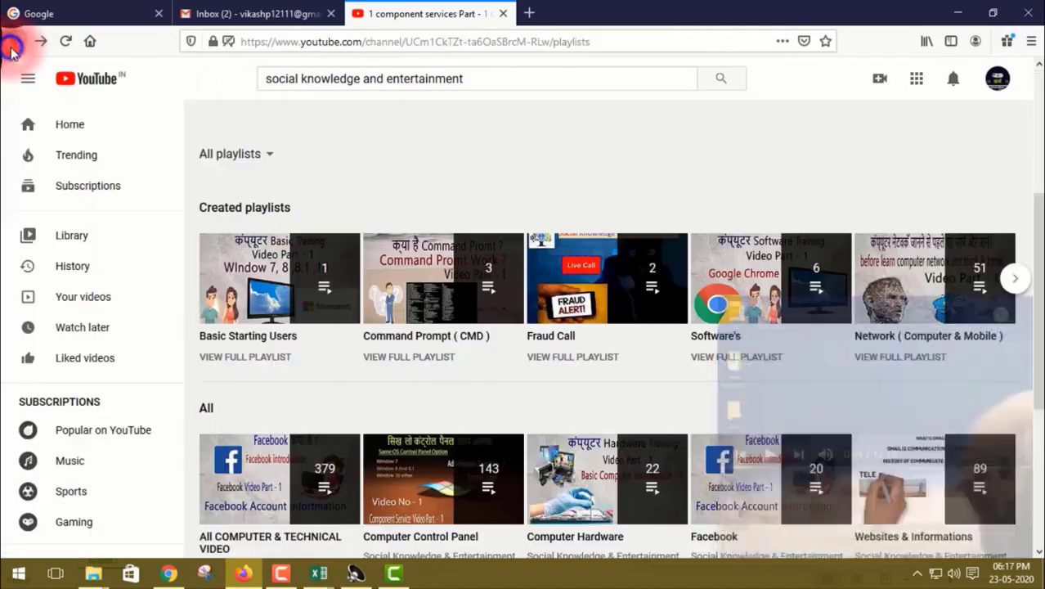
{"action": "left_click", "coordinate": [1009, 358]}
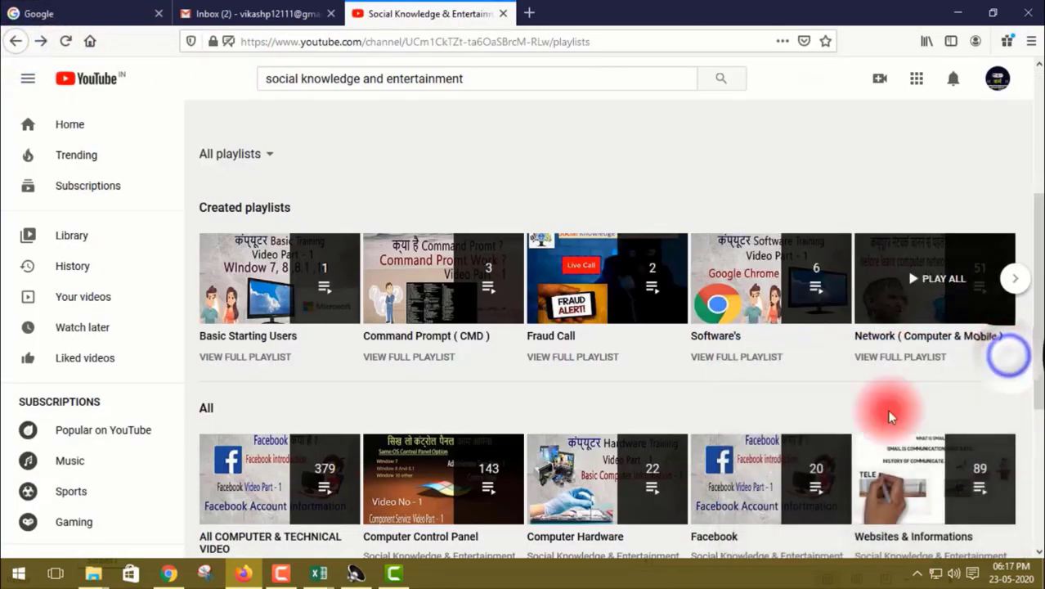
Open the Network ( Computer & Mobile ) playlist and look through its videos with the first one paused.
{"action": "scroll", "coordinate": [545, 391], "scroll_direction": "down", "scroll_amount": 4}
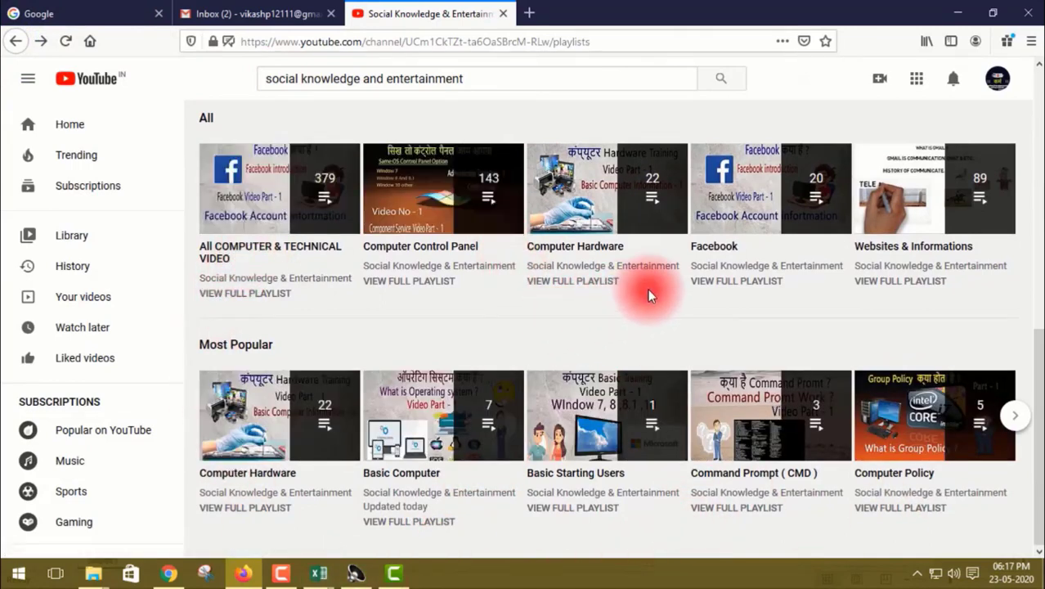
{"action": "scroll", "coordinate": [609, 441], "scroll_direction": "up", "scroll_amount": 3}
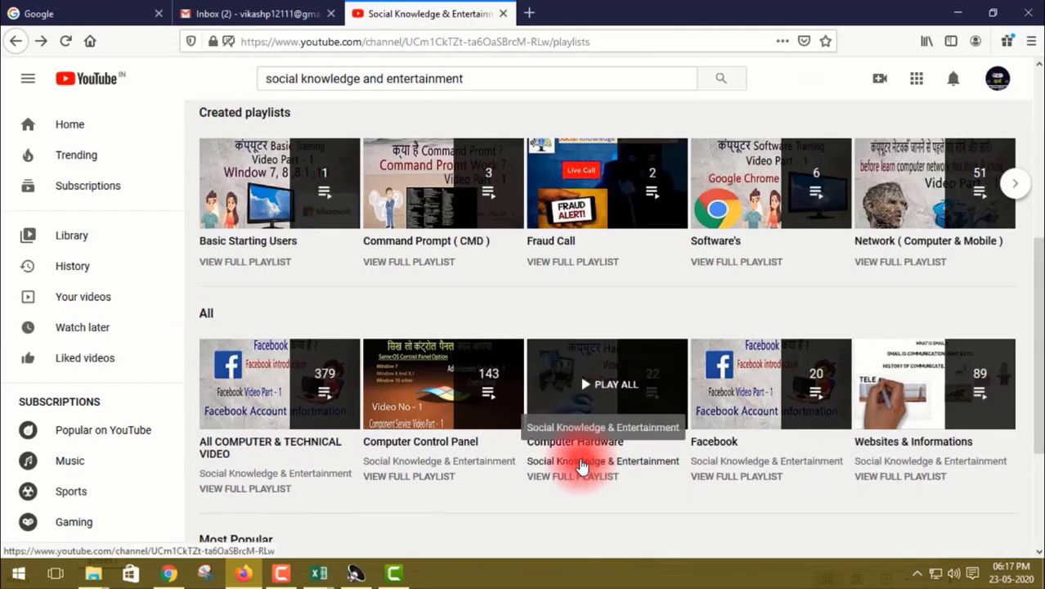
{"action": "left_click", "coordinate": [910, 203]}
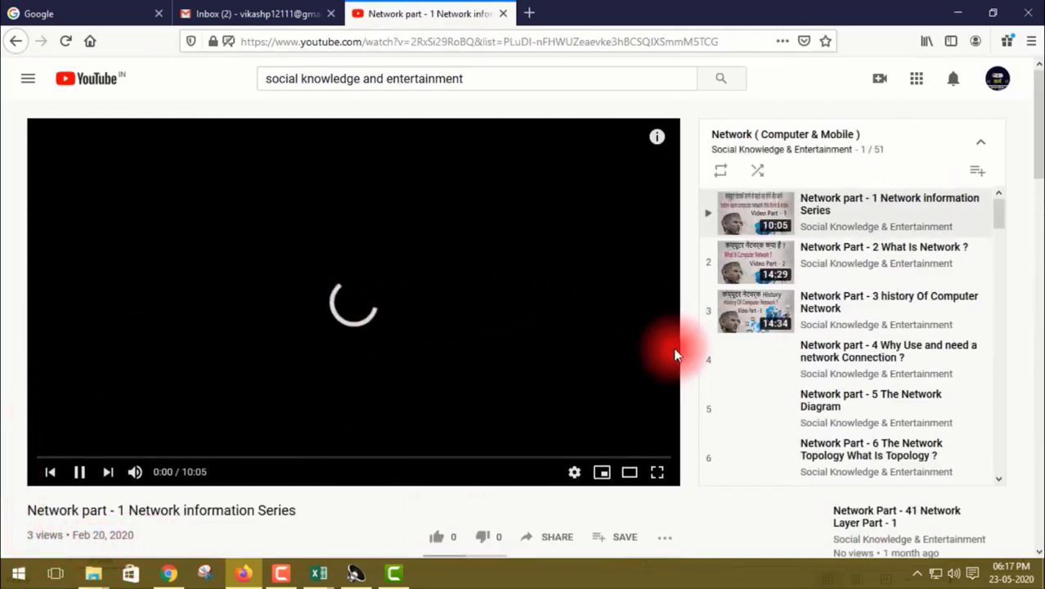
{"action": "scroll", "coordinate": [865, 331], "scroll_direction": "down", "scroll_amount": 3}
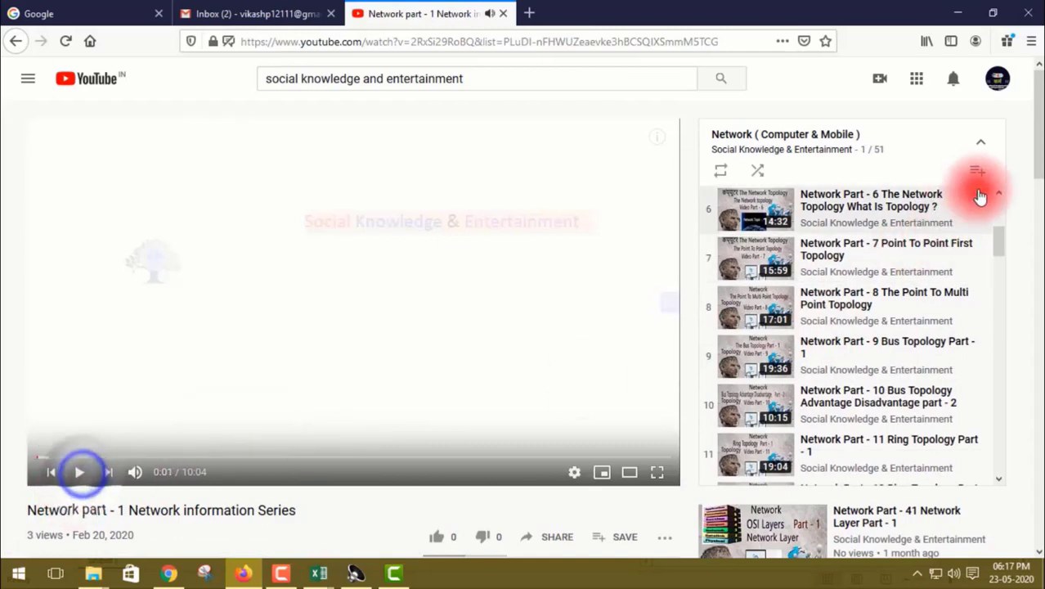
{"action": "scroll", "coordinate": [897, 307], "scroll_direction": "down", "scroll_amount": 5}
{"action": "scroll", "coordinate": [897, 306], "scroll_direction": "down", "scroll_amount": 9}
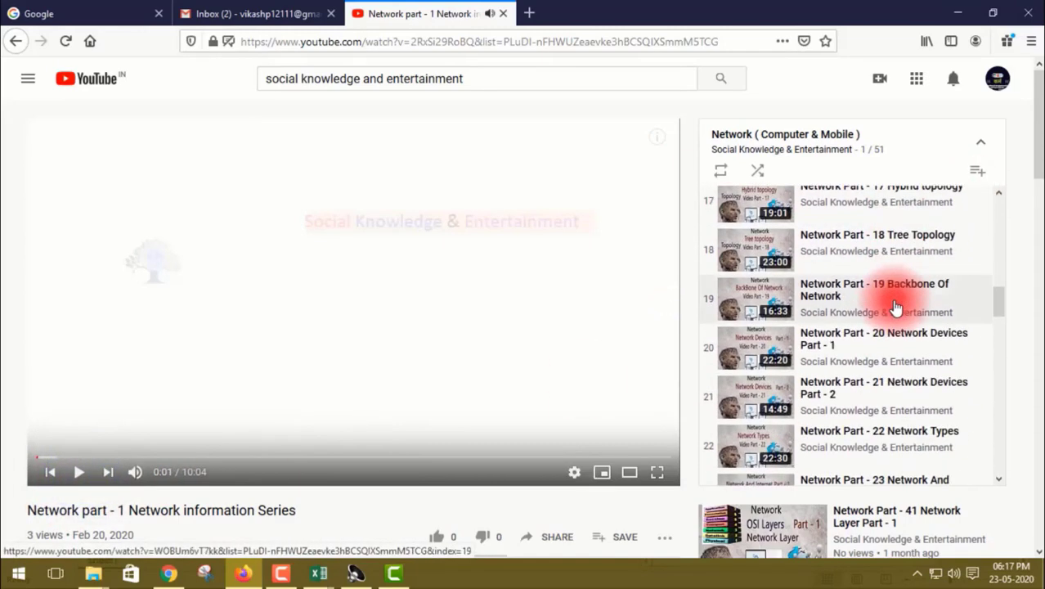
{"action": "scroll", "coordinate": [897, 307], "scroll_direction": "up", "scroll_amount": 20}
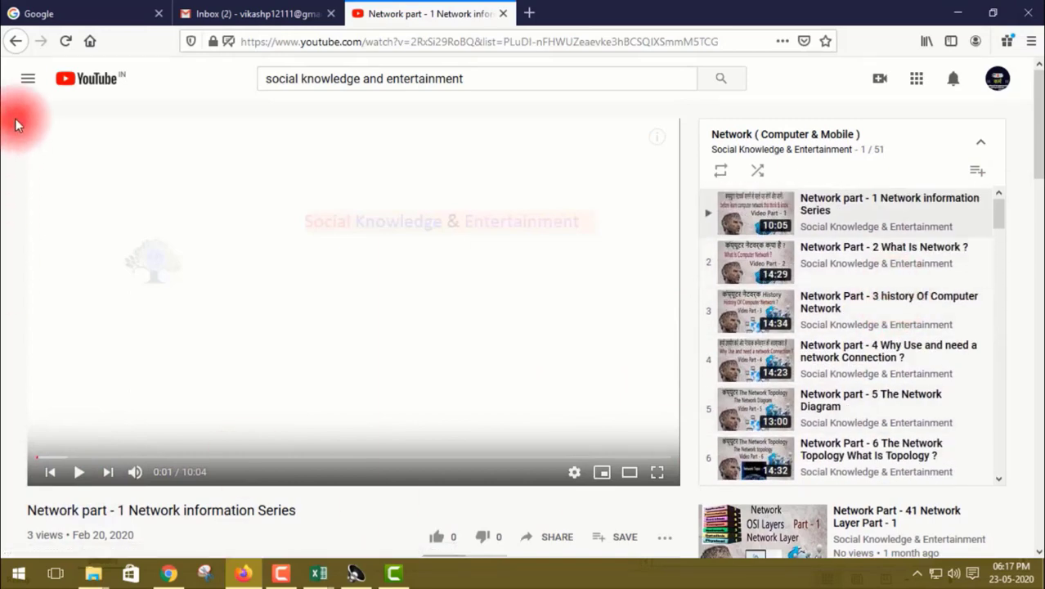
Return from the Network ( Computer & Mobile ) playlist to the channel's playlists and close the mini player.
{"action": "left_click", "coordinate": [23, 43]}
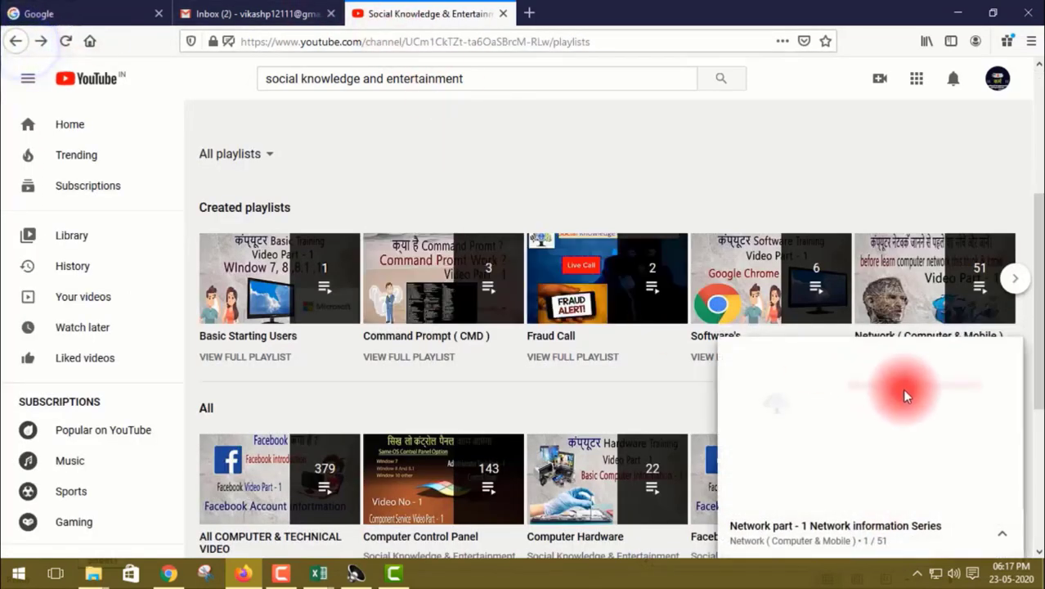
{"action": "mouse_move", "coordinate": [982, 375]}
{"action": "left_click", "coordinate": [1011, 358]}
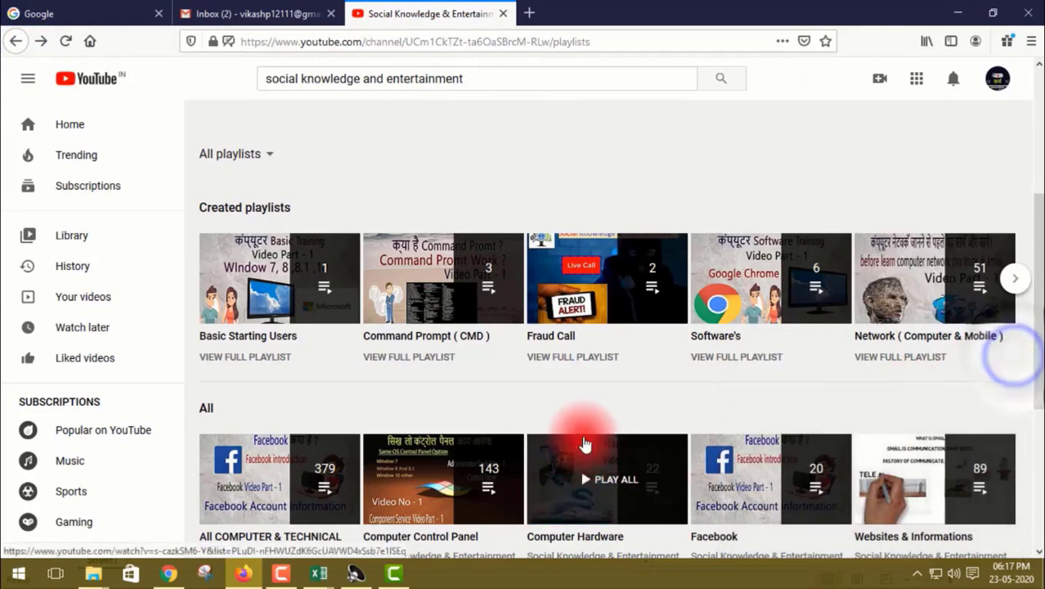
Look through the videos in the Computer Hardware playlist, and return to the channel's playlists with the mini player closed.
{"action": "scroll", "coordinate": [442, 411], "scroll_direction": "down", "scroll_amount": 3}
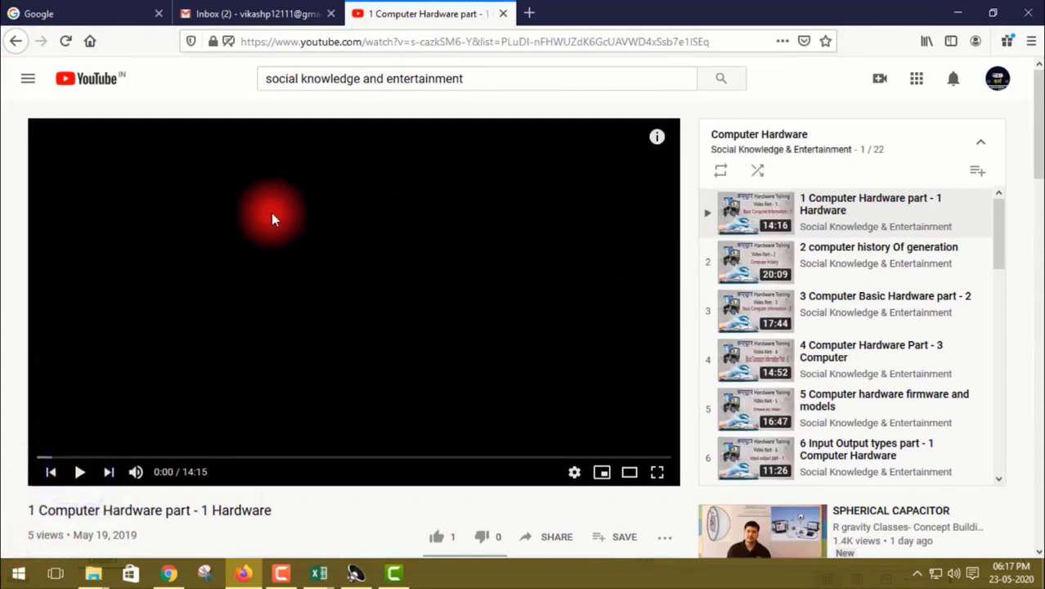
{"action": "scroll", "coordinate": [776, 311], "scroll_direction": "down", "scroll_amount": 10}
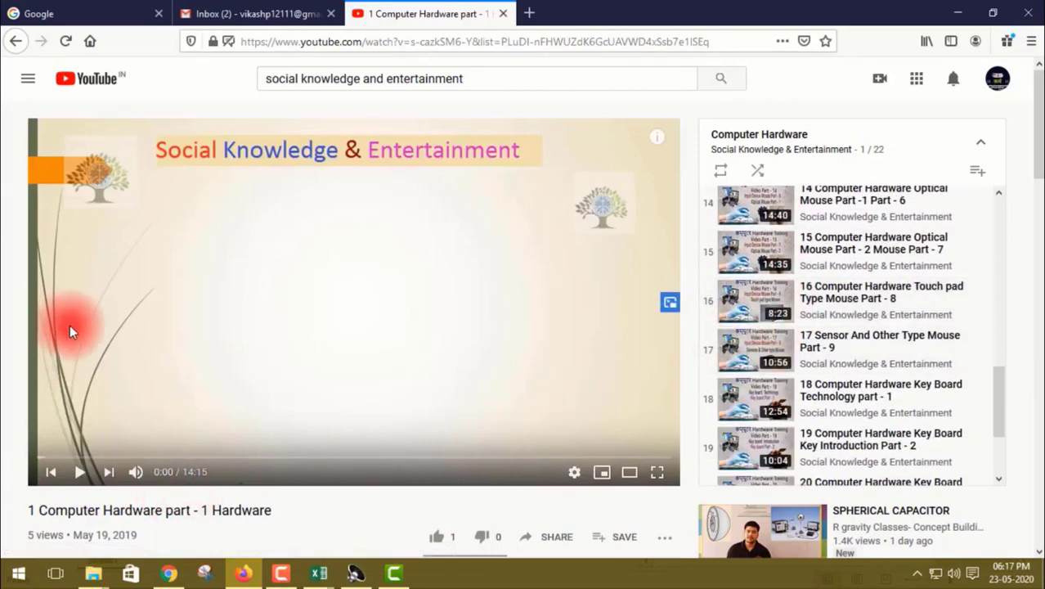
{"action": "left_click", "coordinate": [16, 47]}
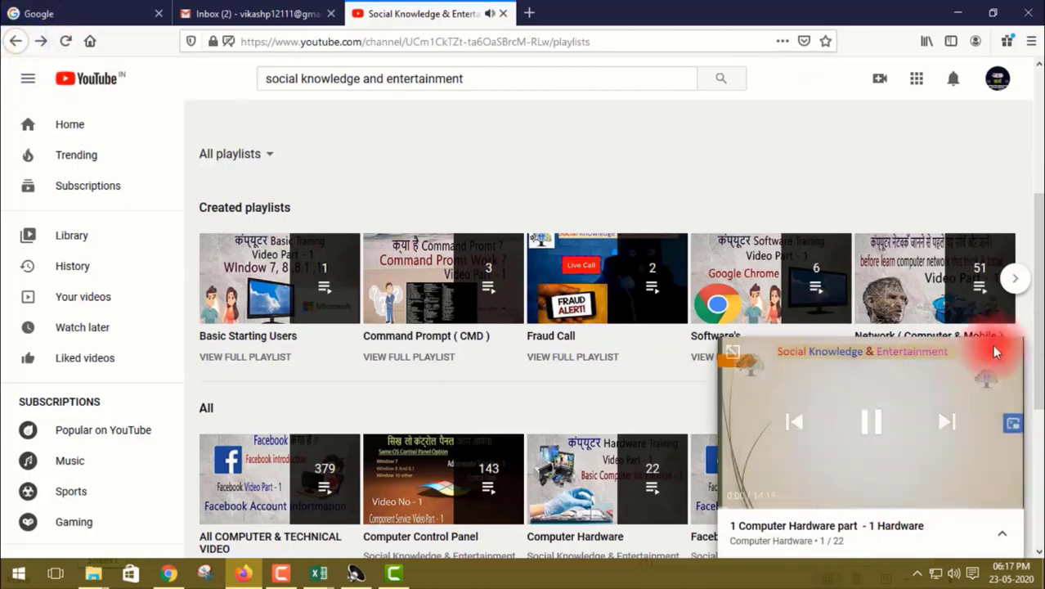
{"action": "left_click", "coordinate": [1004, 354]}
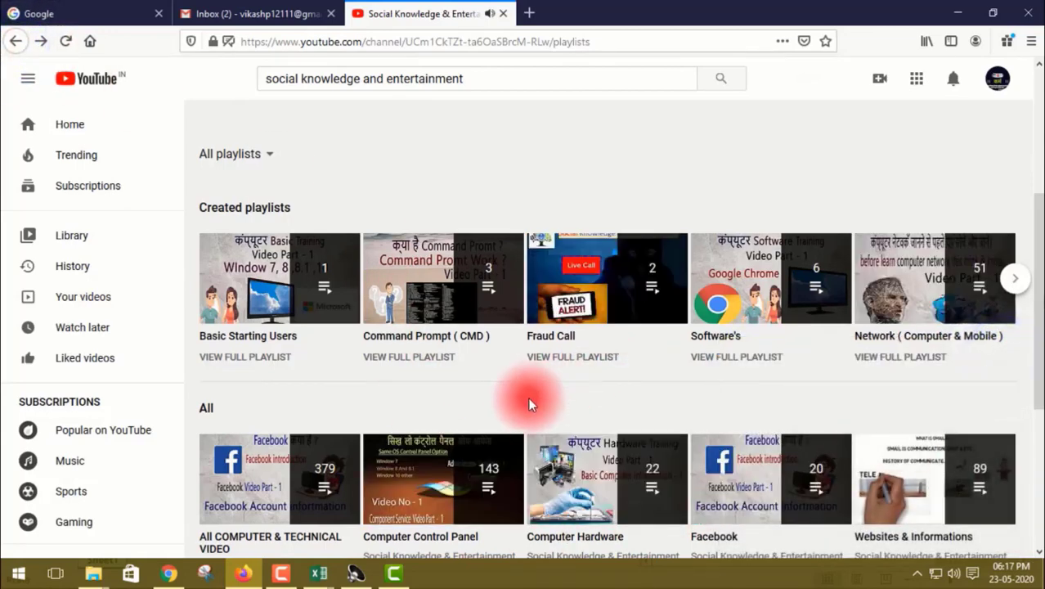